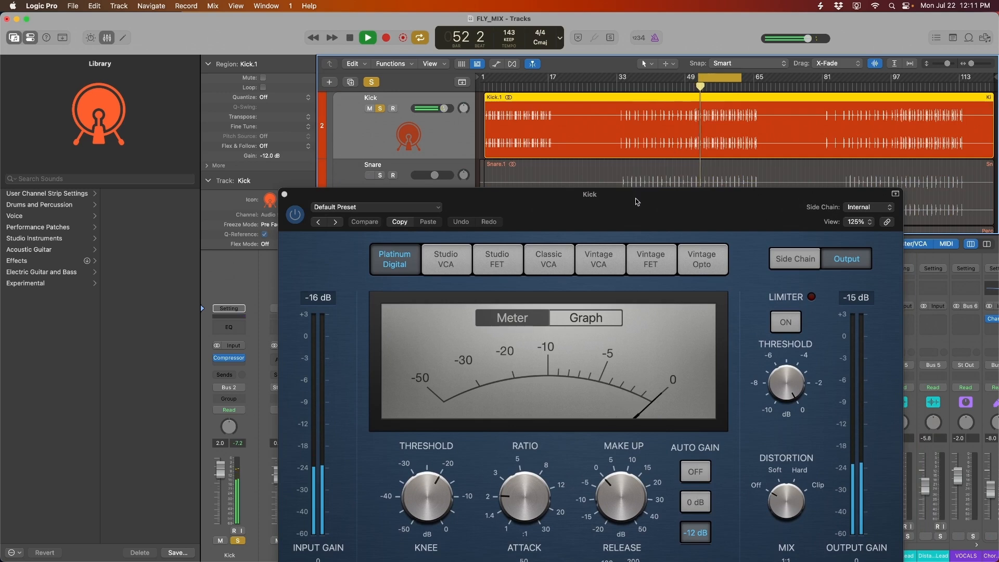
Step: Stop playback and turn off Auto Gain and automatic release in the Kick track's Compressor
{"action": "left_click_drag", "start_coordinate": [636, 206], "coordinate": [631, 128]}
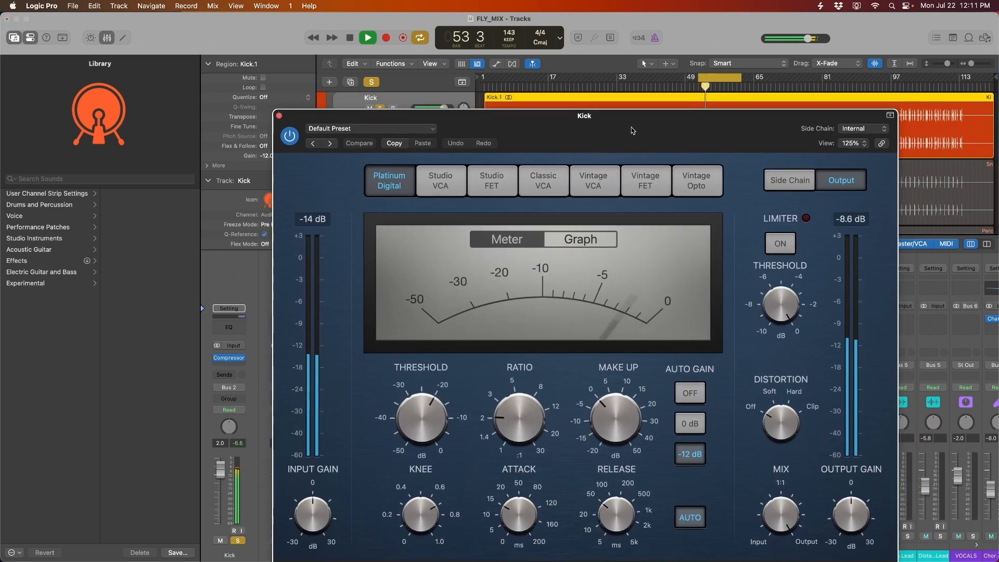
{"action": "key", "text": "space"}
{"action": "left_click", "coordinate": [687, 453]}
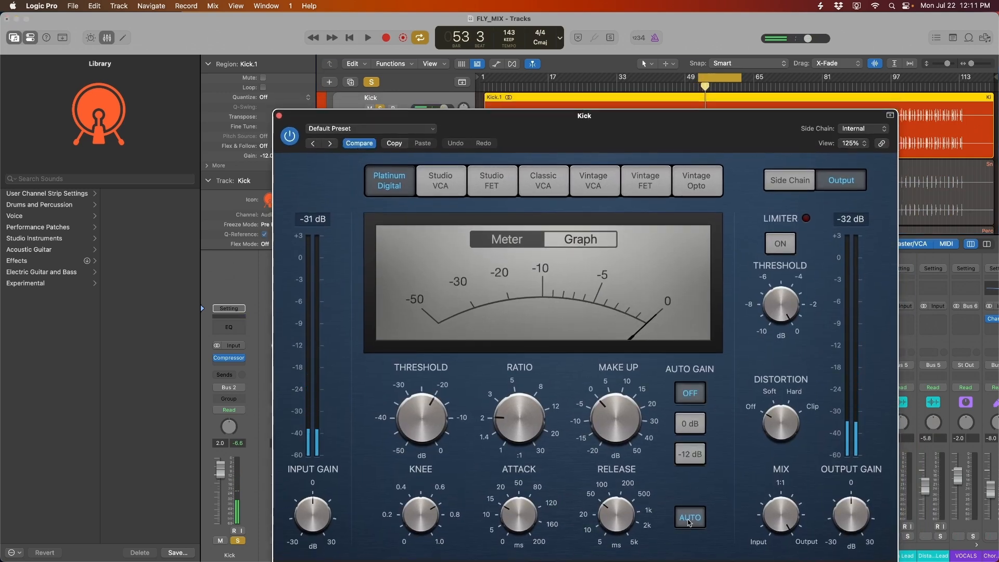
{"action": "left_click", "coordinate": [688, 520]}
{"action": "left_click_drag", "start_coordinate": [666, 146], "coordinate": [616, 120]}
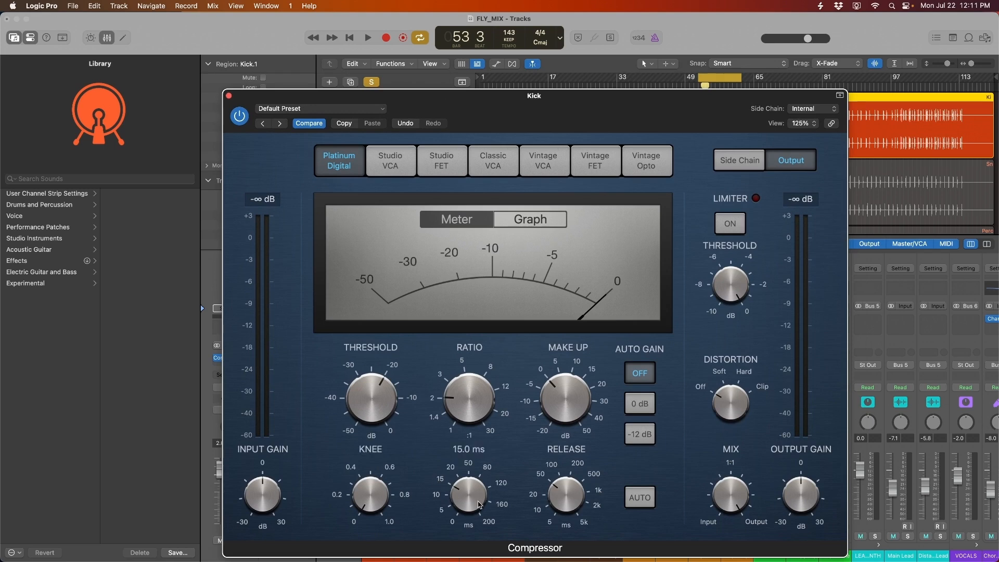
Step: Give the Kick compressor a very fast attack, about 20 ms release, a 3.1:1 ratio and about -24.5 dB threshold while playing the loop
{"action": "mouse_move", "coordinate": [563, 502]}
{"action": "left_click_drag", "start_coordinate": [571, 109], "coordinate": [615, 95]}
{"action": "mouse_move", "coordinate": [394, 386]}
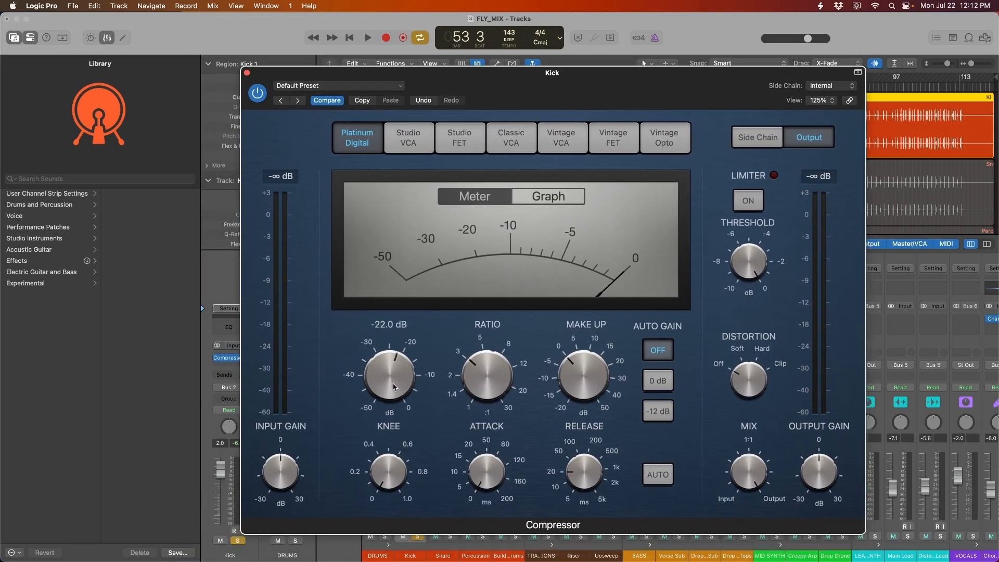
{"action": "key", "text": "space"}
{"action": "left_click_drag", "start_coordinate": [394, 386], "coordinate": [390, 390]}
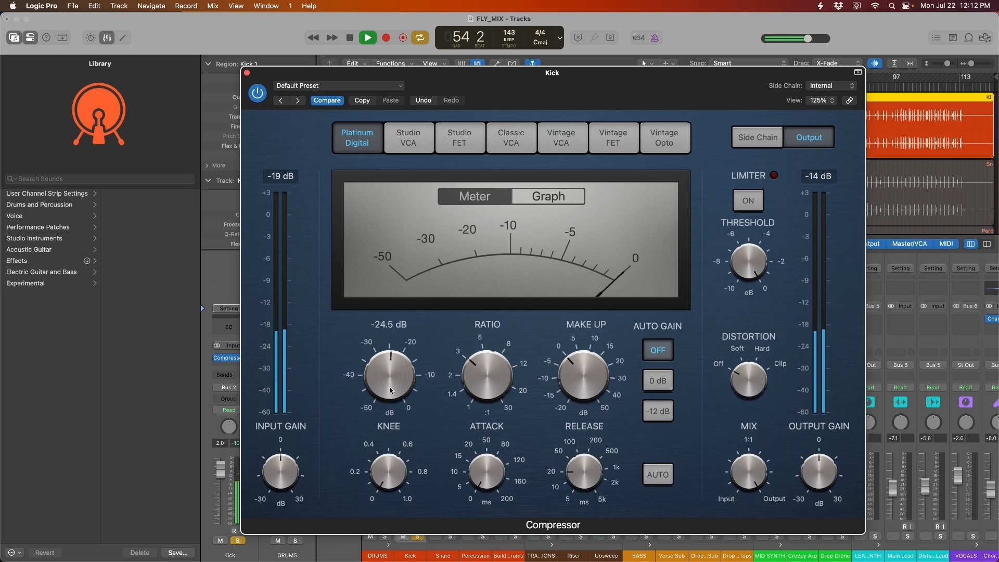
{"action": "mouse_move", "coordinate": [490, 383]}
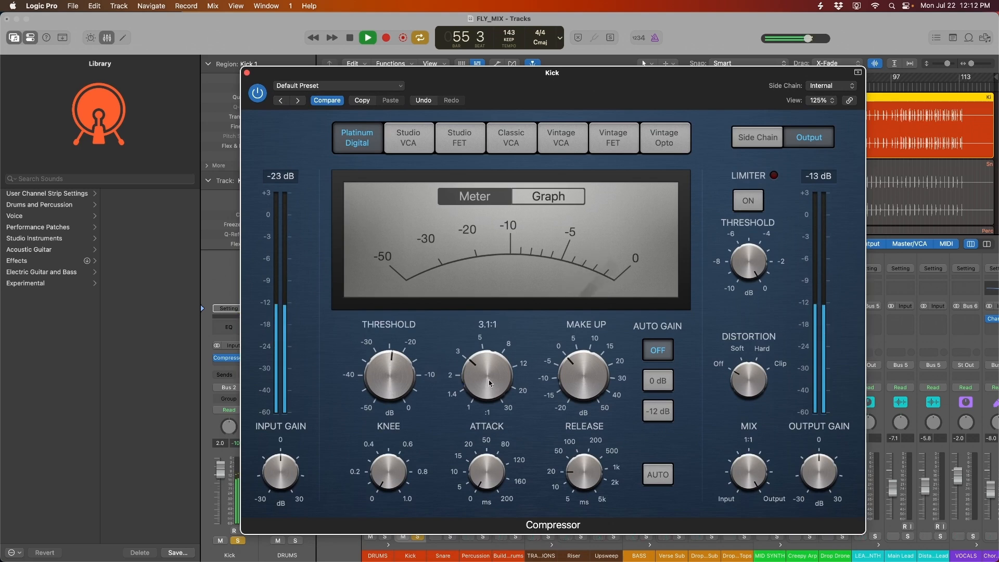
Step: Insert a Level Meter after the MultiMeter on the Stereo Out channel and set its level display to RMS
{"action": "left_click_drag", "start_coordinate": [480, 93], "coordinate": [249, 79]}
{"action": "key", "text": "space"}
{"action": "scroll", "coordinate": [977, 335], "scroll_direction": "right", "scroll_amount": 5}
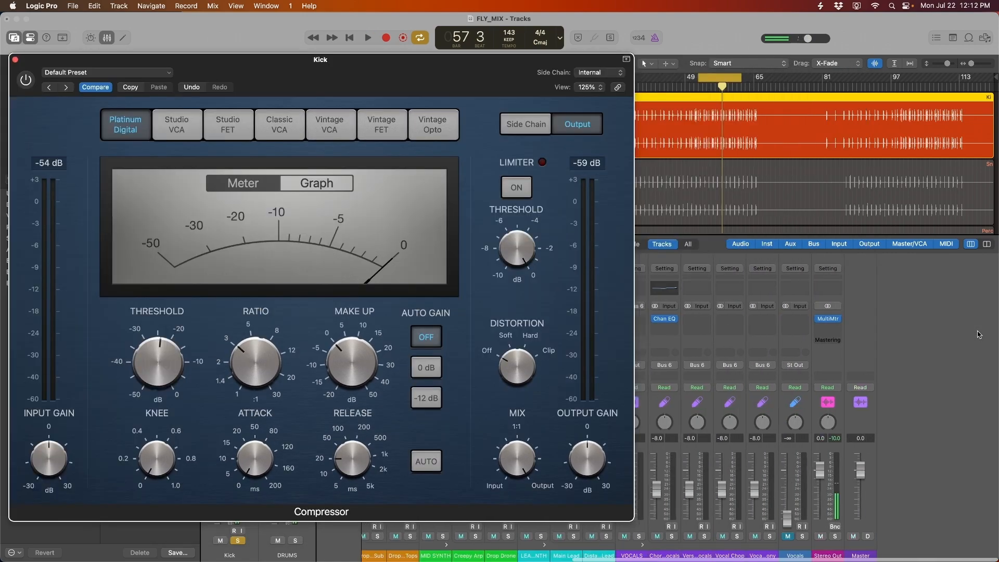
{"action": "scroll", "coordinate": [978, 334], "scroll_direction": "left", "scroll_amount": 3}
{"action": "left_click", "coordinate": [884, 320]}
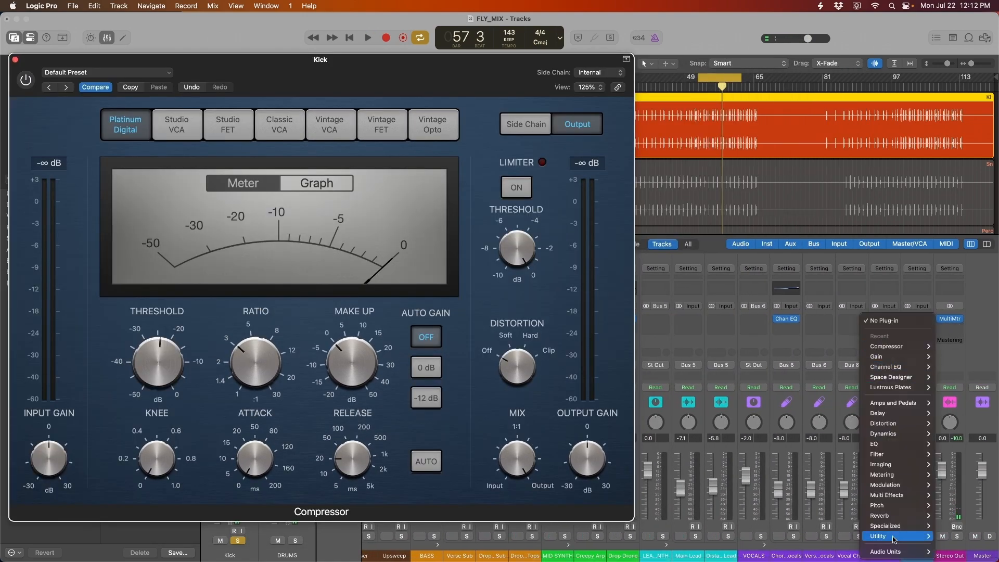
{"action": "mouse_move", "coordinate": [893, 539]}
{"action": "left_click", "coordinate": [962, 534]}
{"action": "left_click", "coordinate": [619, 424]}
{"action": "left_click", "coordinate": [604, 437]}
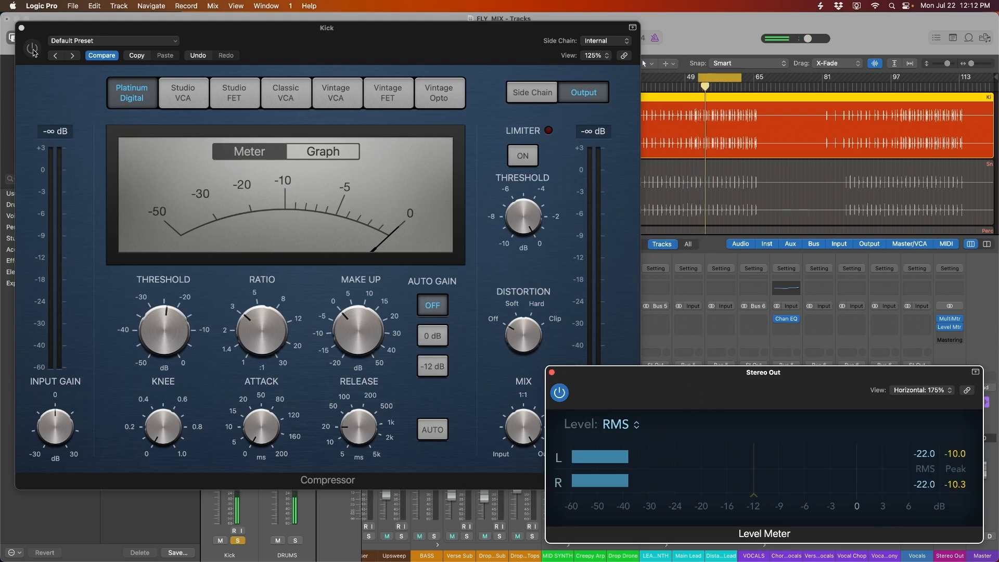
Step: Raise the Kick compressor's make-up gain slightly, comparing the RMS level with the compressor enabled and bypassed, and close its window
{"action": "left_click", "coordinate": [32, 49]}
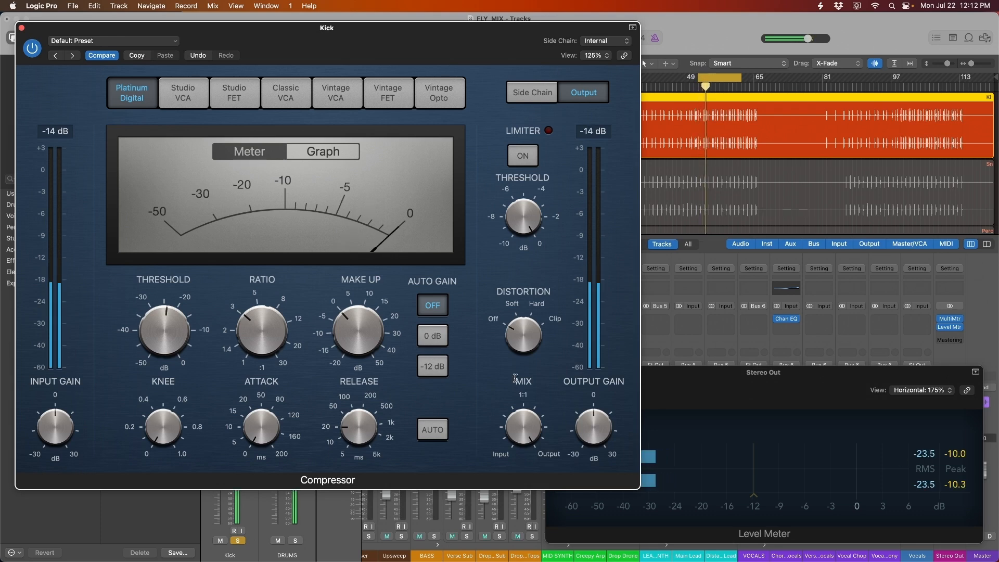
{"action": "mouse_move", "coordinate": [356, 340]}
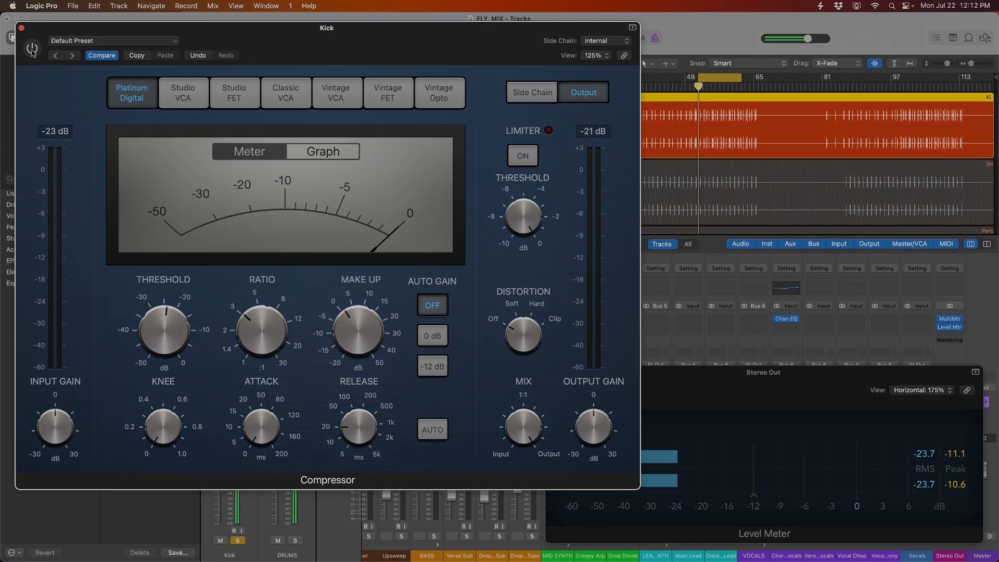
{"action": "left_click", "coordinate": [33, 48]}
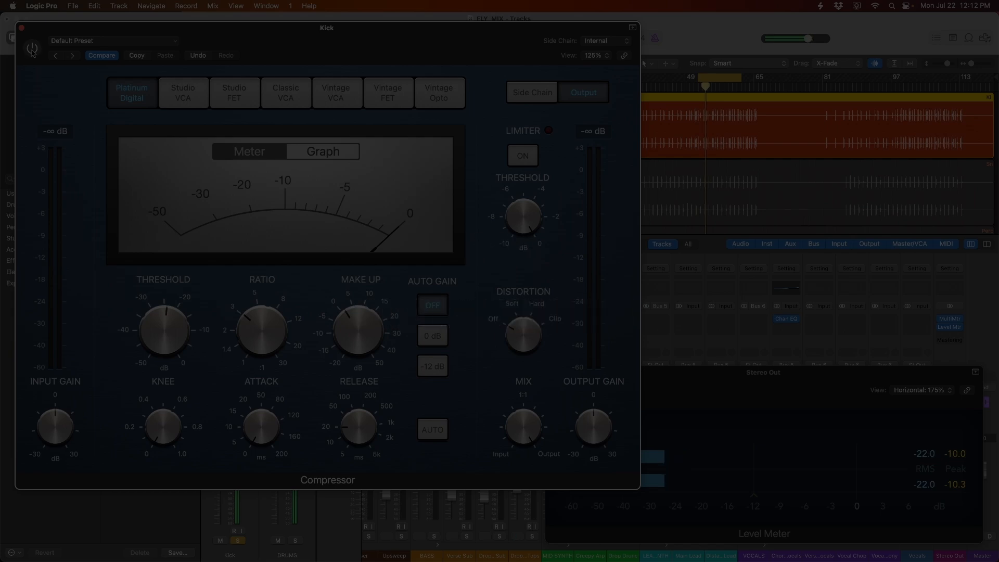
{"action": "left_click", "coordinate": [32, 48]}
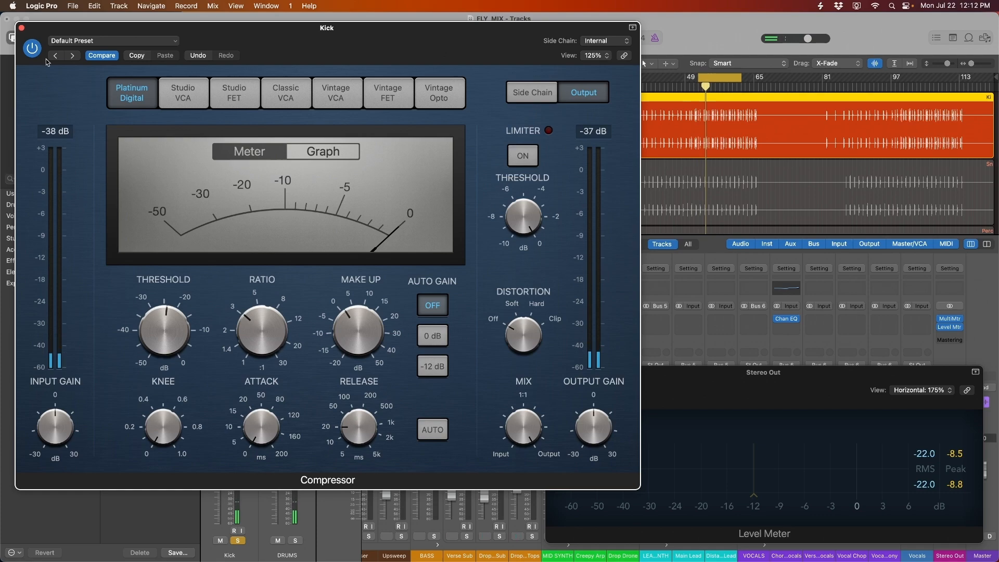
{"action": "left_click", "coordinate": [21, 28]}
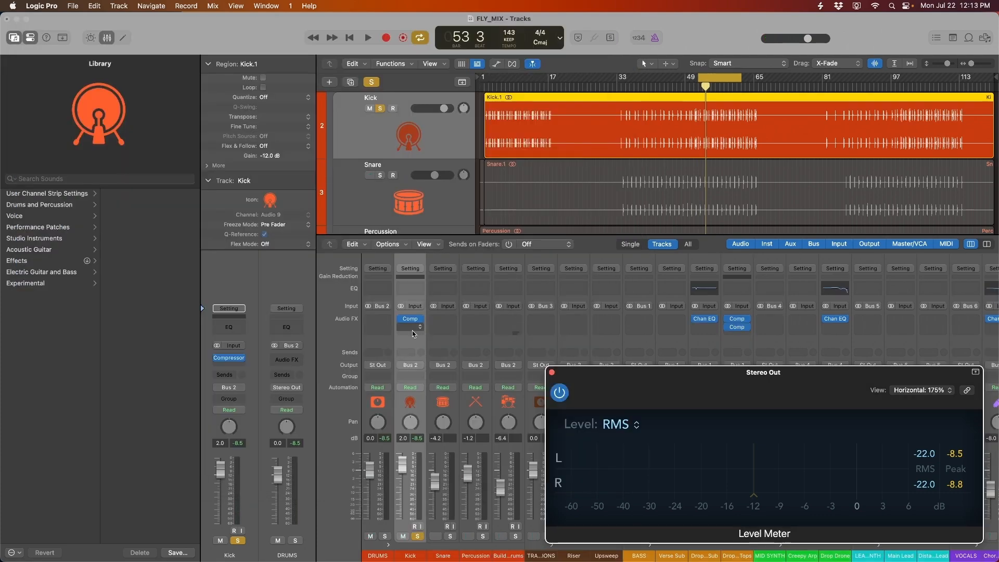
Step: Add a second Compressor below the first on the Kick channel and switch it to the Studio FET model
{"action": "left_click_drag", "start_coordinate": [410, 332], "coordinate": [410, 327]}
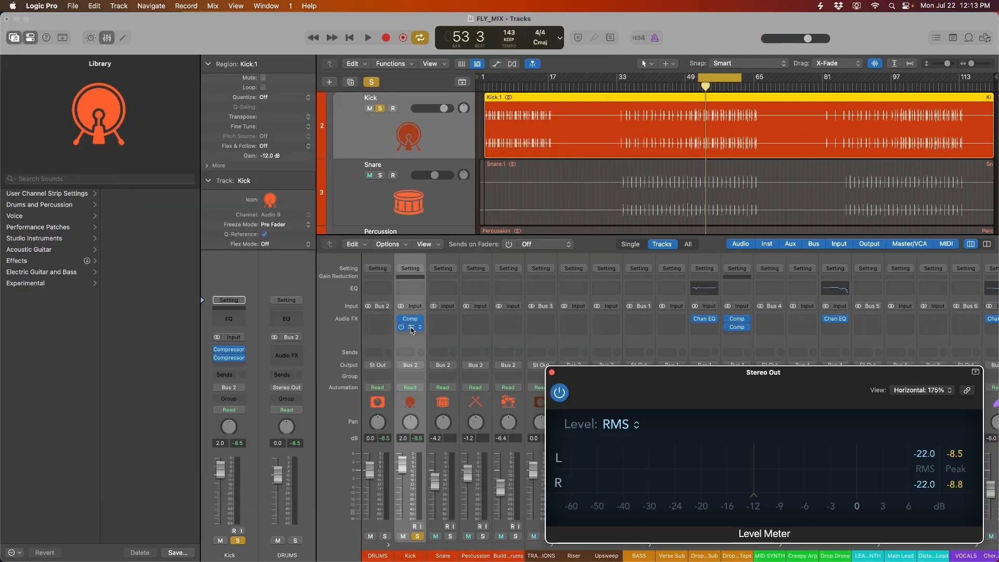
{"action": "left_click", "coordinate": [410, 327]}
{"action": "left_click_drag", "start_coordinate": [668, 116], "coordinate": [366, 85]}
{"action": "left_click", "coordinate": [227, 134]}
Step: Set the Studio FET compressor's attack to 35 ms and threshold to -15 dB, and adjust its release, while listening to the kick
{"action": "left_click_drag", "start_coordinate": [255, 458], "coordinate": [260, 414]}
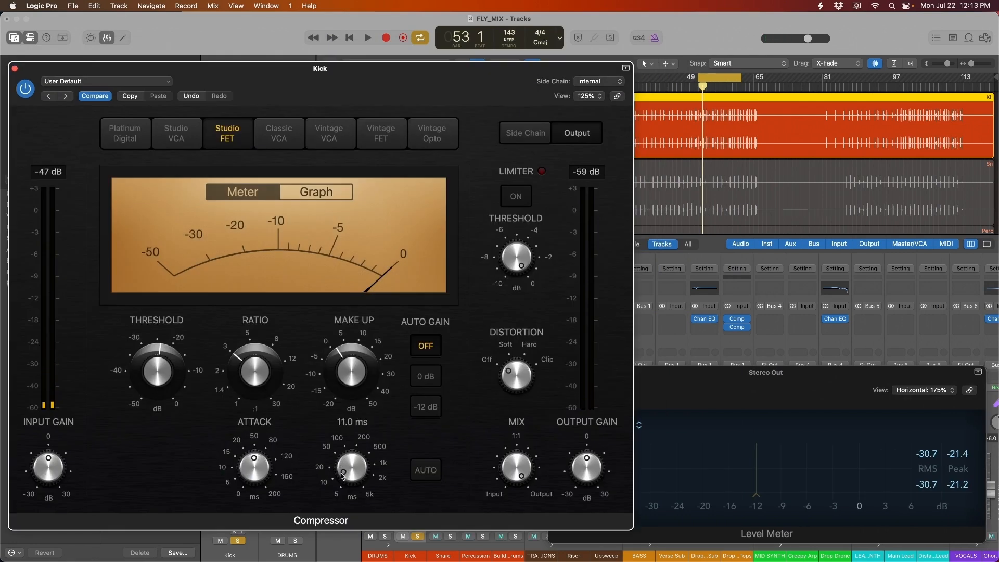
{"action": "left_click_drag", "start_coordinate": [348, 467], "coordinate": [351, 463]}
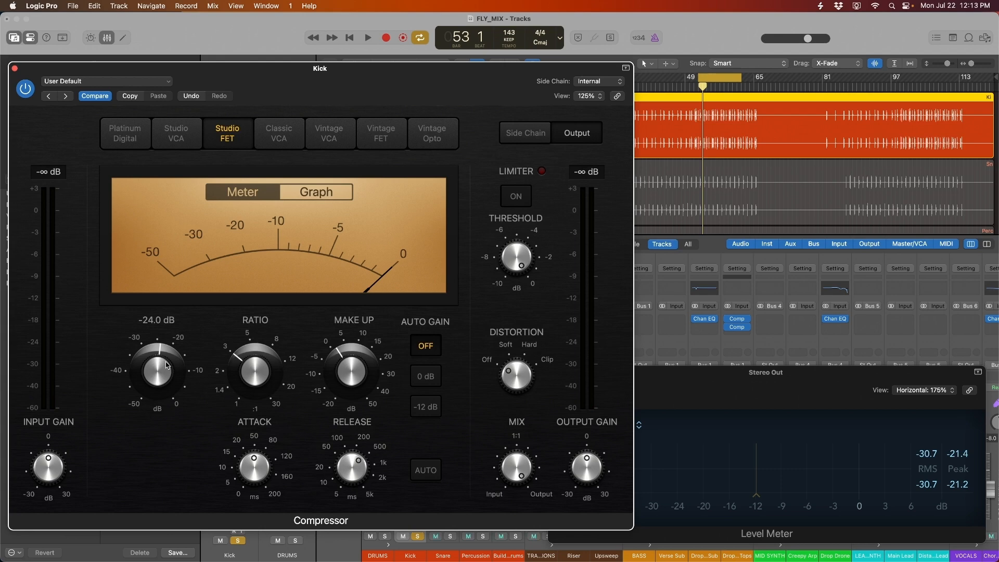
{"action": "key", "text": "space"}
{"action": "left_click_drag", "start_coordinate": [141, 366], "coordinate": [147, 433]}
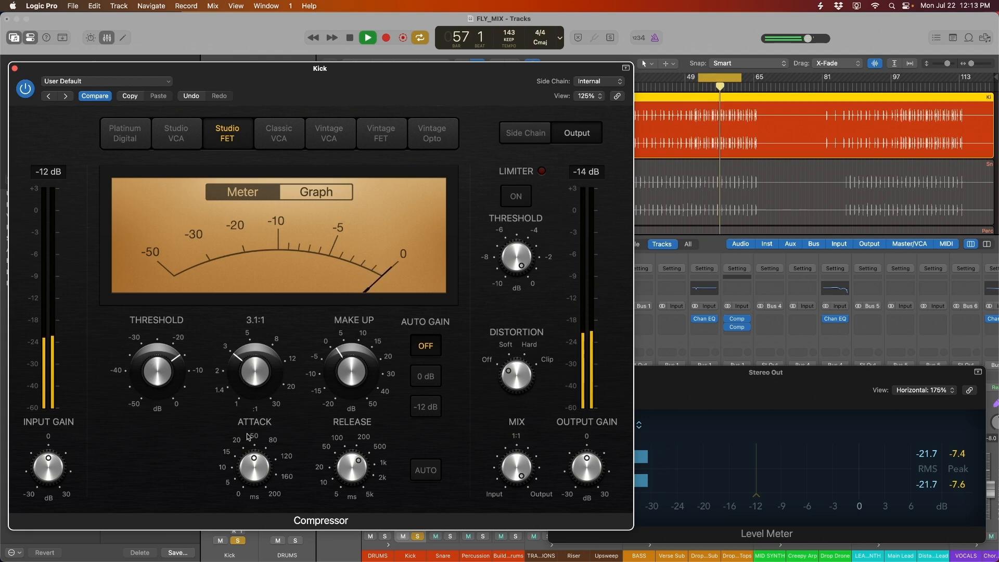
{"action": "left_click_drag", "start_coordinate": [253, 464], "coordinate": [242, 470]}
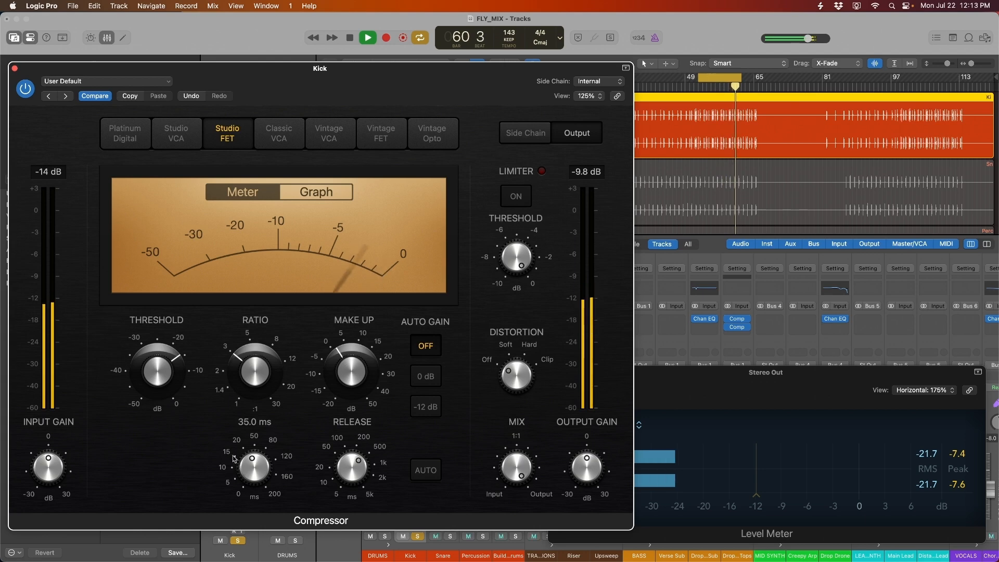
{"action": "left_click_drag", "start_coordinate": [164, 383], "coordinate": [165, 380]}
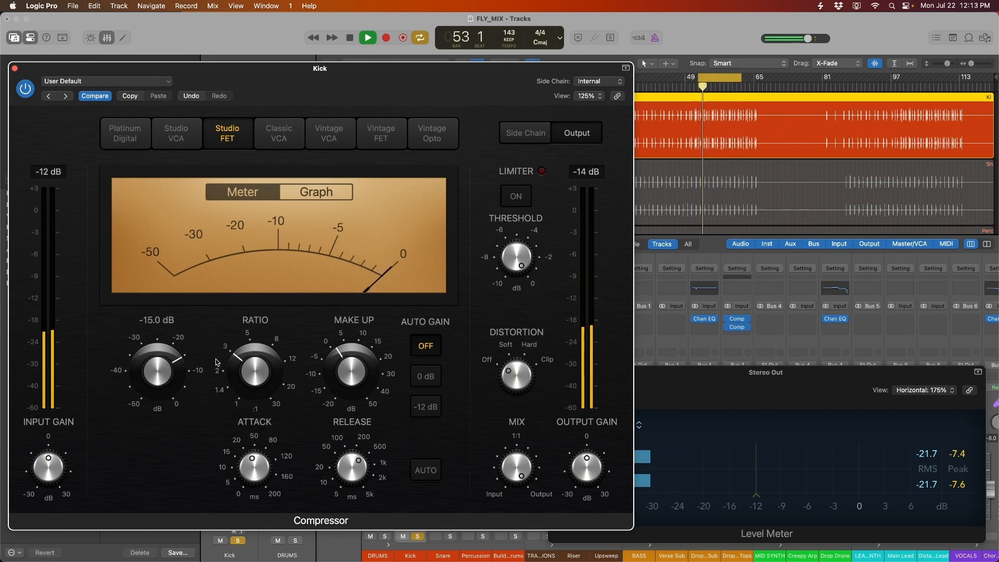
Step: Compare the kick's RMS and peak levels with the Studio FET compressor bypassed and enabled
{"action": "left_click", "coordinate": [25, 90]}
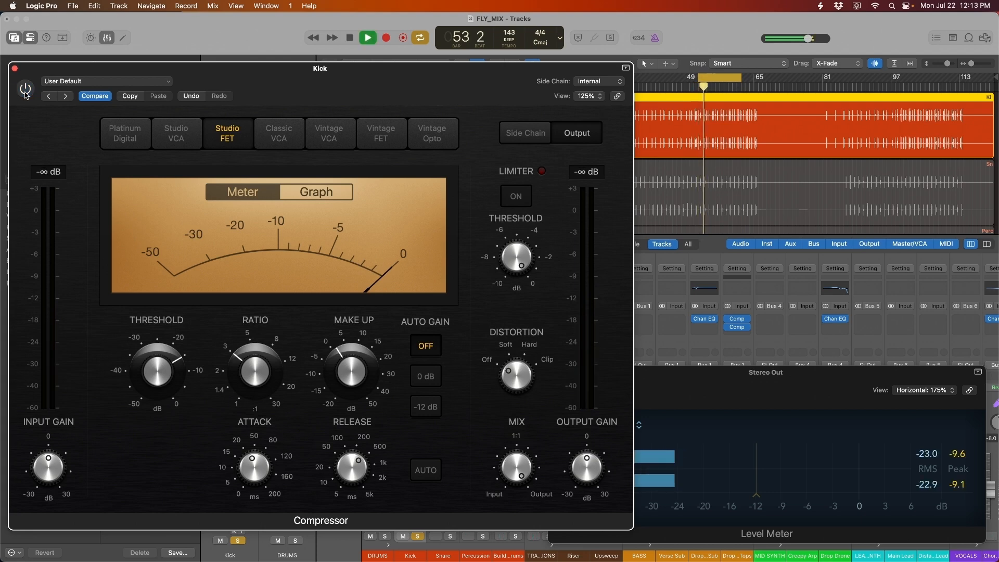
{"action": "left_click", "coordinate": [25, 90]}
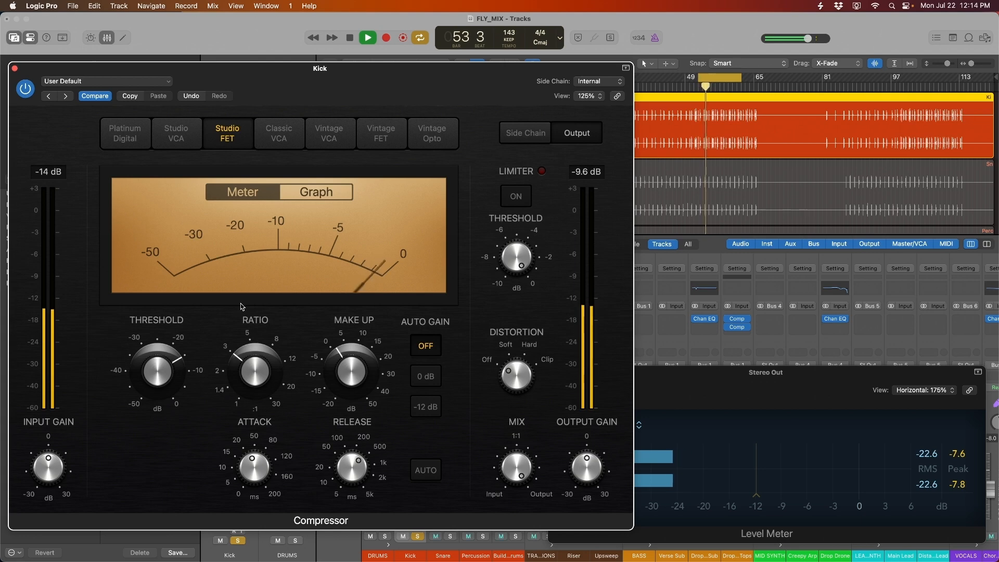
{"action": "key", "text": "space"}
{"action": "left_click", "coordinate": [798, 386]}
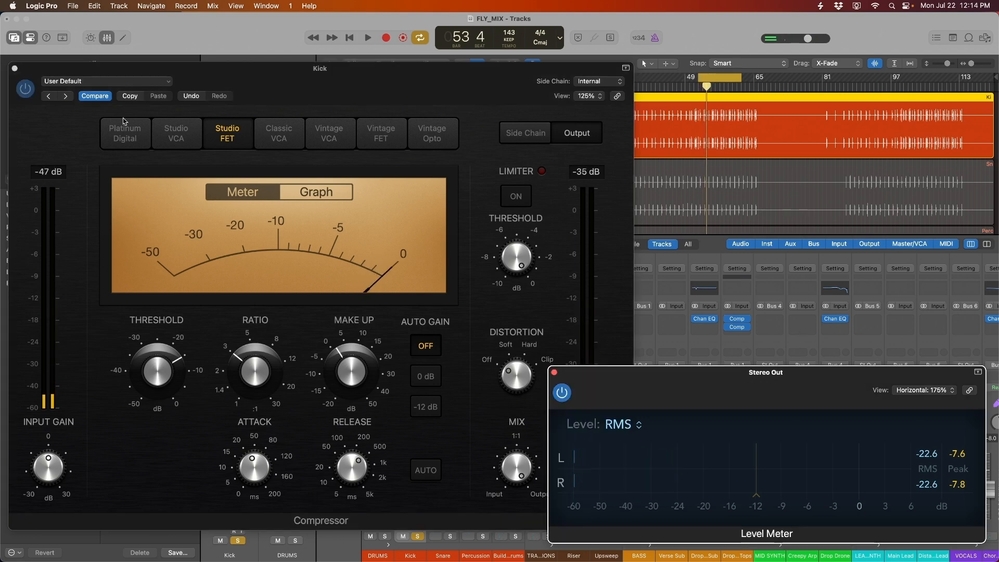
{"action": "left_click", "coordinate": [25, 89]}
{"action": "key", "text": "space"}
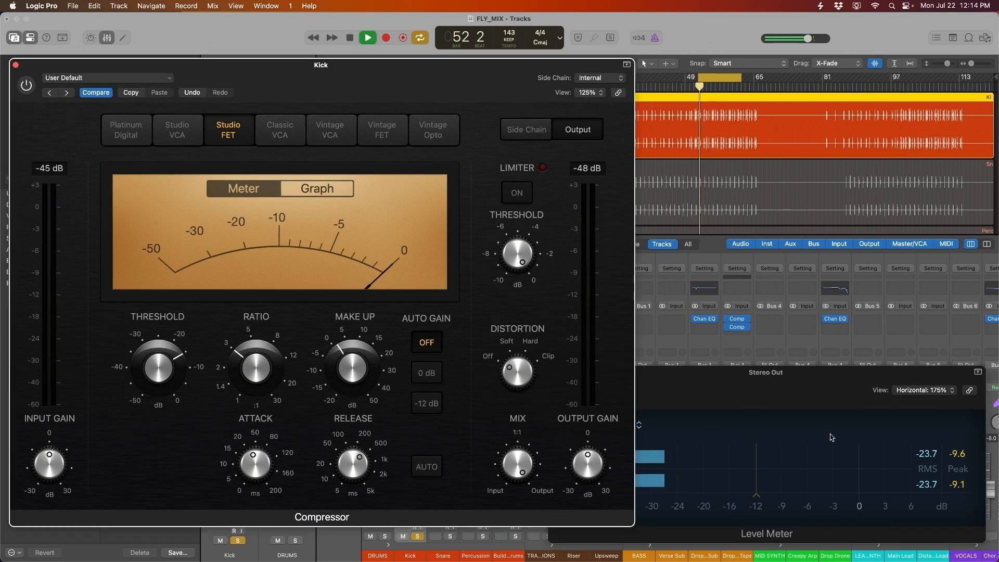
{"action": "left_click", "coordinate": [26, 84]}
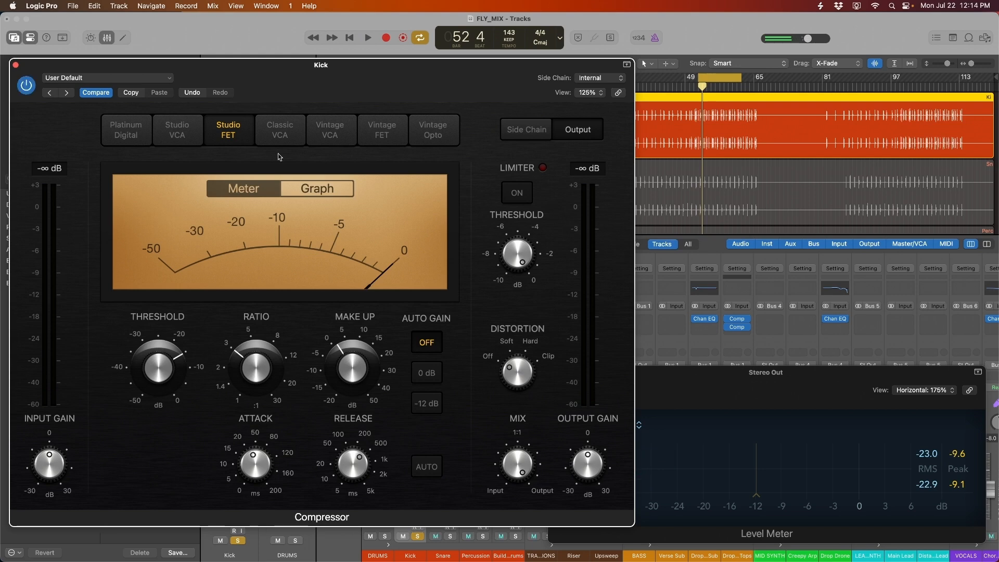
{"action": "key", "text": "space"}
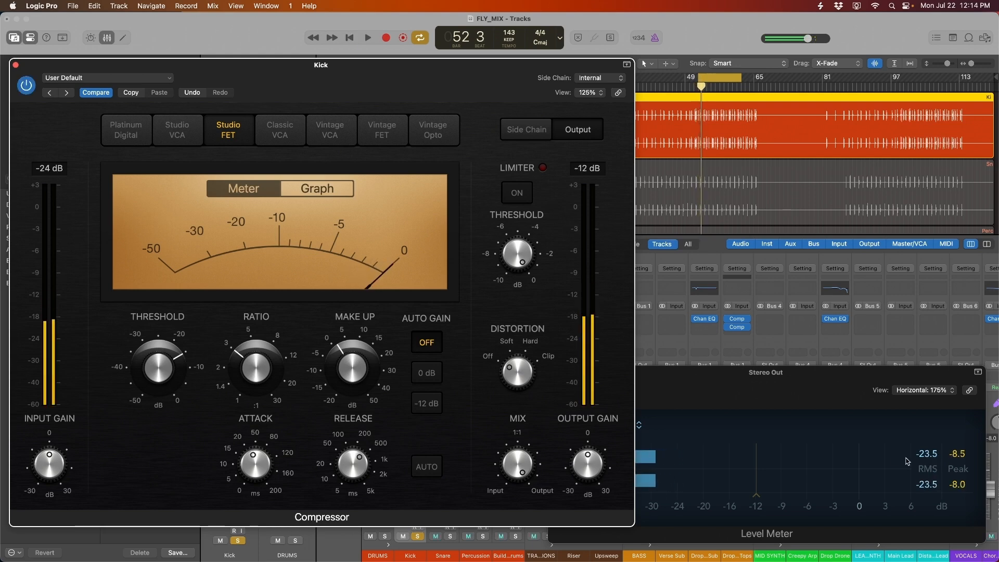
Step: Set the Studio FET compressor's make-up gain to 2 dB during playback and close the plug-in windows
{"action": "mouse_move", "coordinate": [363, 370]}
{"action": "key", "text": "space"}
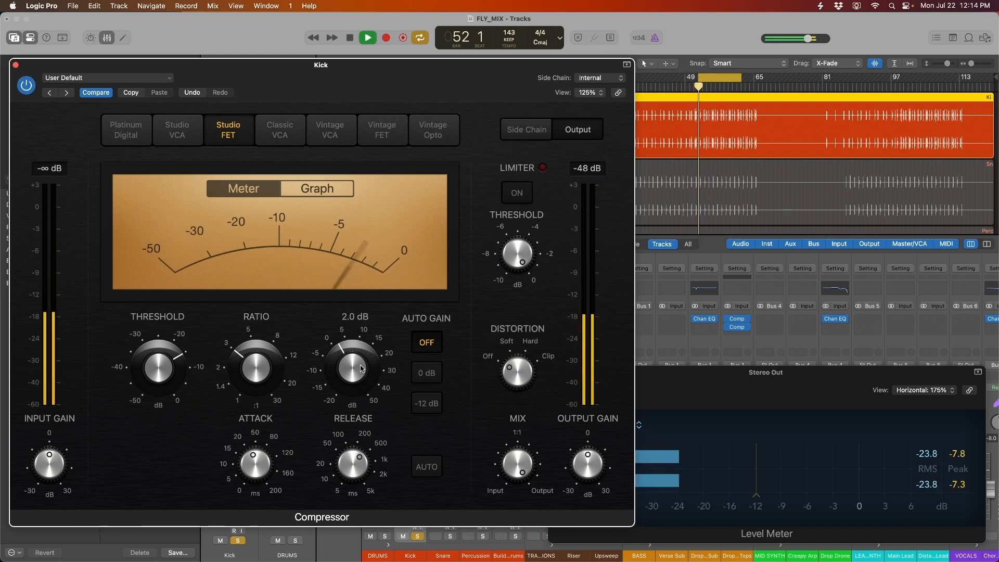
{"action": "key", "text": "space"}
{"action": "key", "text": "super+w"}
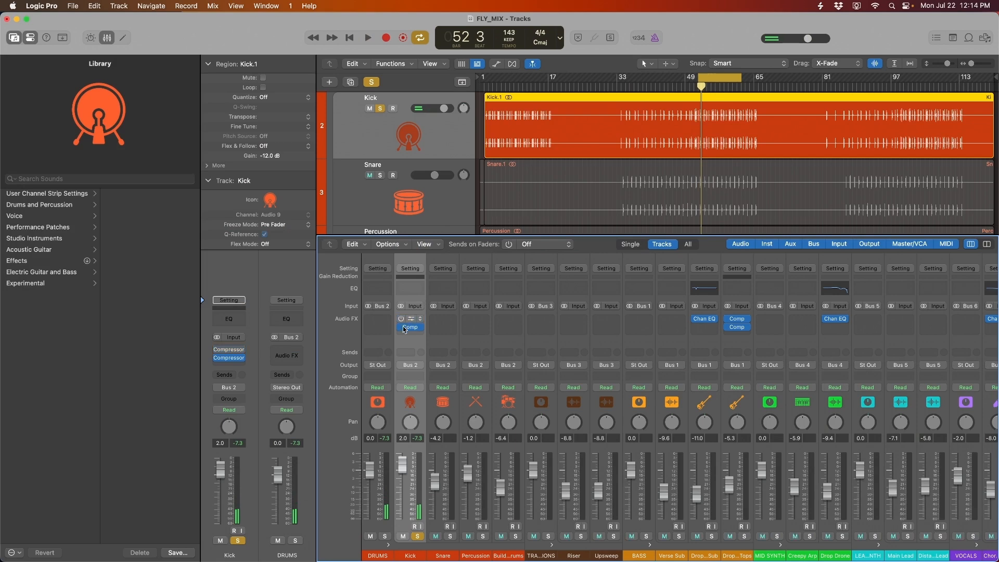
Step: Play the kick with both of its compressors bypassed and with both enabled to compare the sound
{"action": "left_click", "coordinate": [401, 318]}
{"action": "key", "text": "space"}
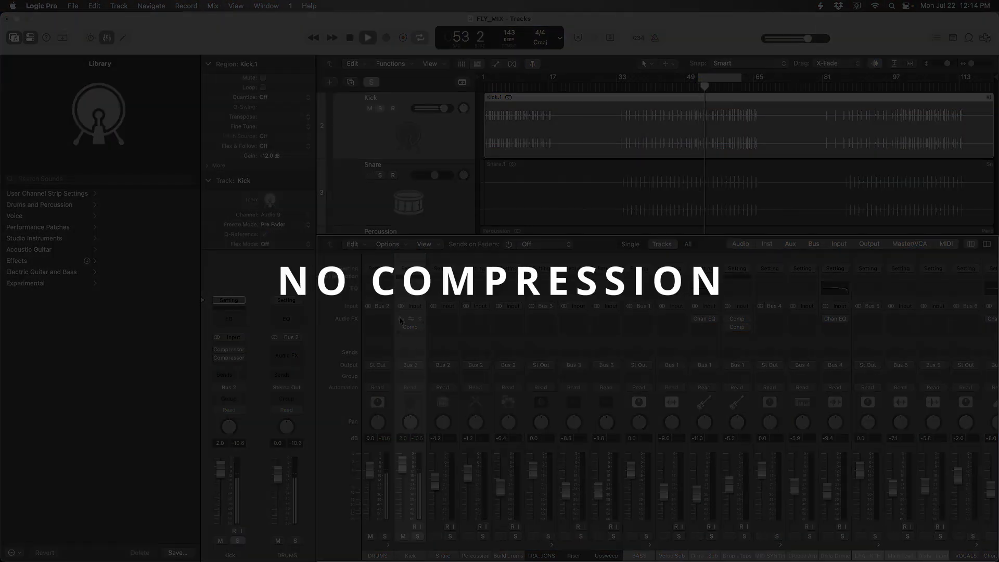
{"action": "left_click", "coordinate": [401, 318]}
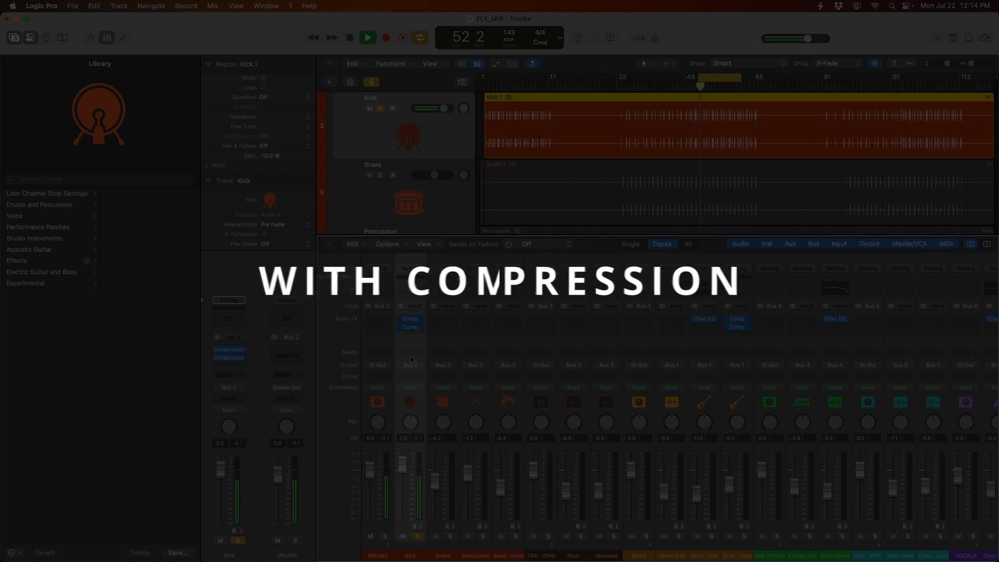
{"action": "key", "text": "space"}
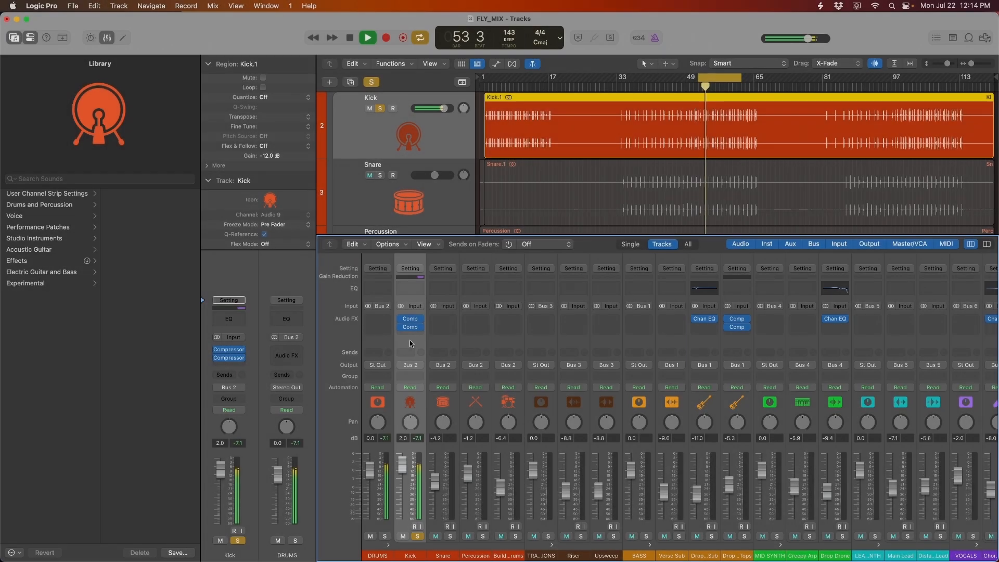
Step: Move the solo from the Kick to the Snare track, listen to it, and insert a Compressor on the Snare channel
{"action": "mouse_move", "coordinate": [415, 330]}
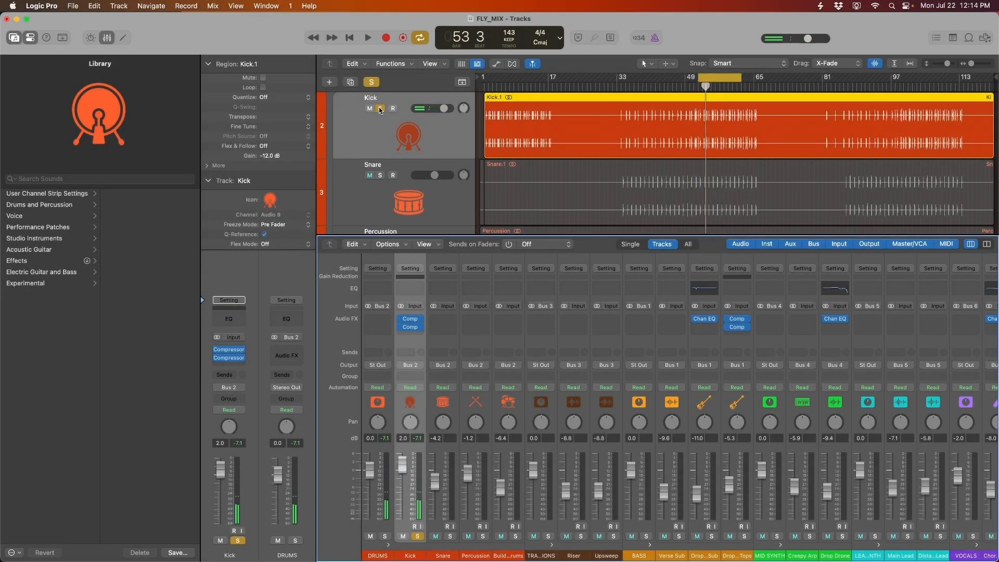
{"action": "left_click", "coordinate": [458, 210]}
{"action": "key", "text": "space"}
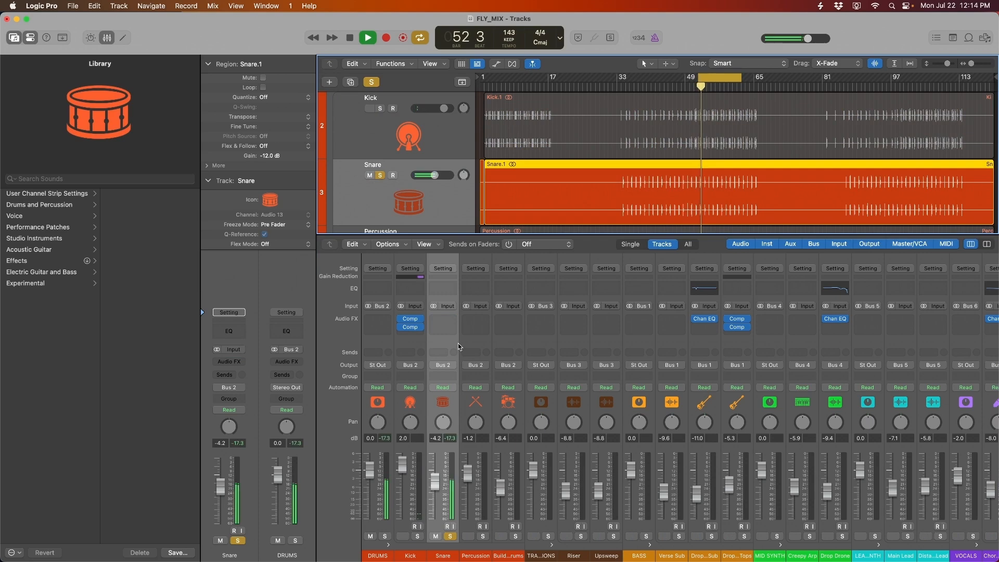
{"action": "key", "text": "space"}
{"action": "left_click", "coordinate": [442, 319]}
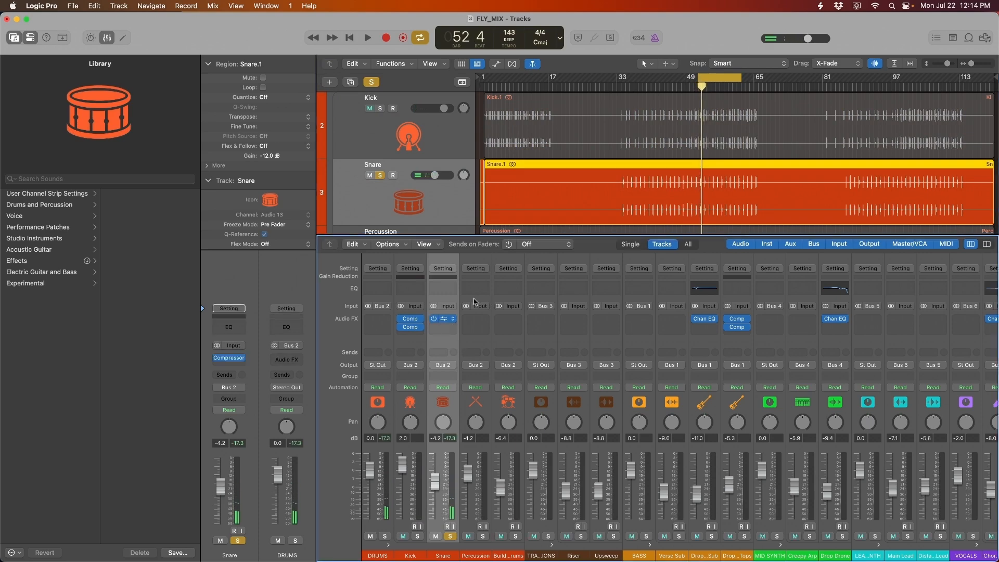
{"action": "key", "text": "space"}
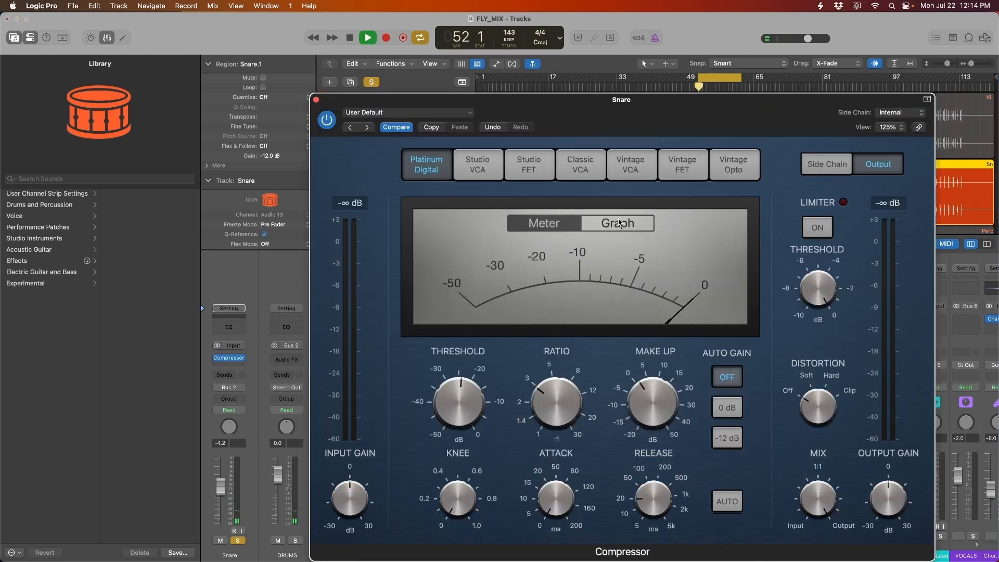
Step: Set the snare's Compressor to the Studio FET model with a threshold of about -11 dB during playback
{"action": "left_click_drag", "start_coordinate": [663, 119], "coordinate": [567, 92]}
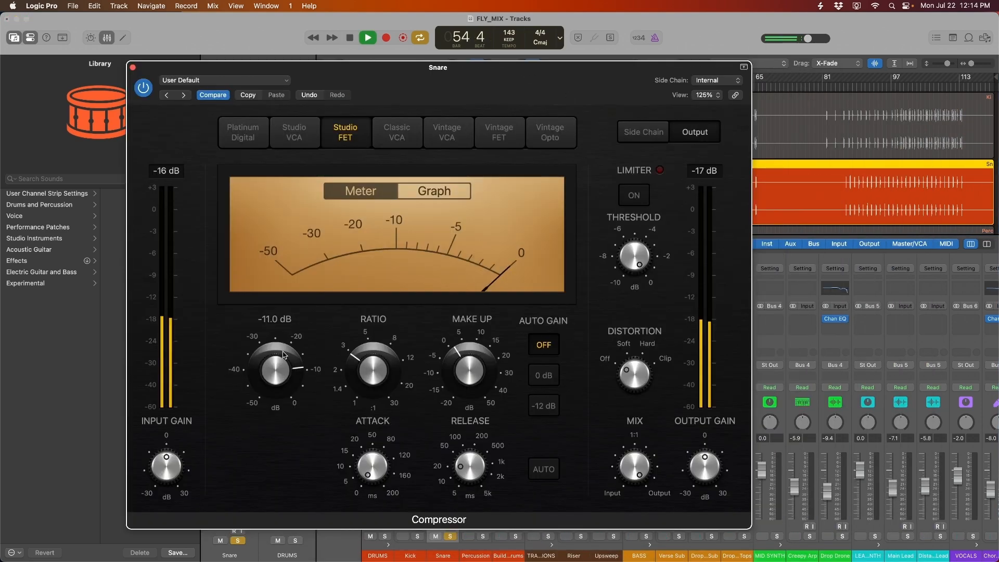
{"action": "left_click_drag", "start_coordinate": [284, 355], "coordinate": [281, 368]}
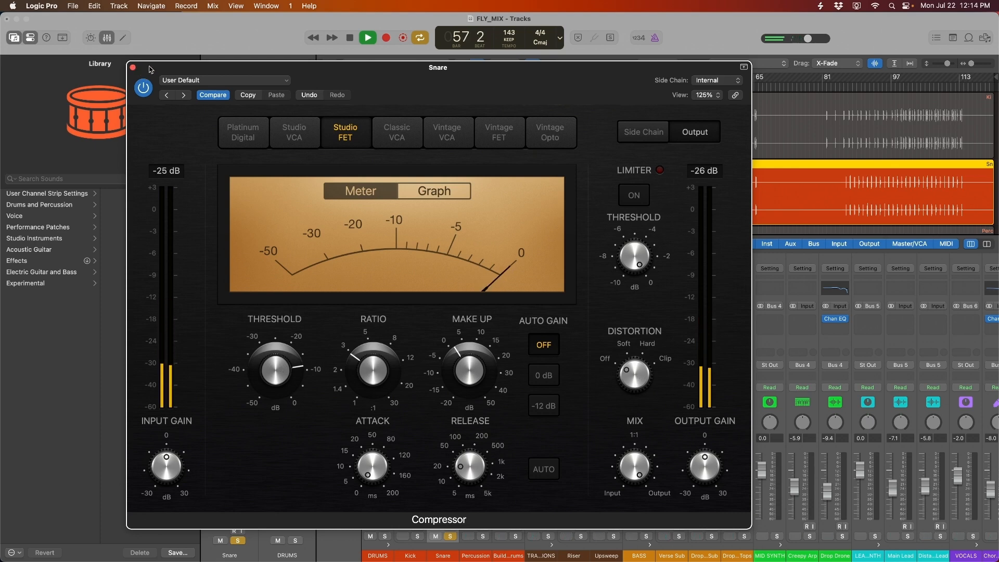
{"action": "left_click_drag", "start_coordinate": [145, 78], "coordinate": [60, 60]}
Step: Open the Level Meter on the Stereo Out and compare the snare's RMS and peak levels with the compressor enabled and bypassed
{"action": "scroll", "coordinate": [832, 416], "scroll_direction": "right", "scroll_amount": 5}
{"action": "left_click", "coordinate": [949, 327]}
{"action": "key", "text": "space"}
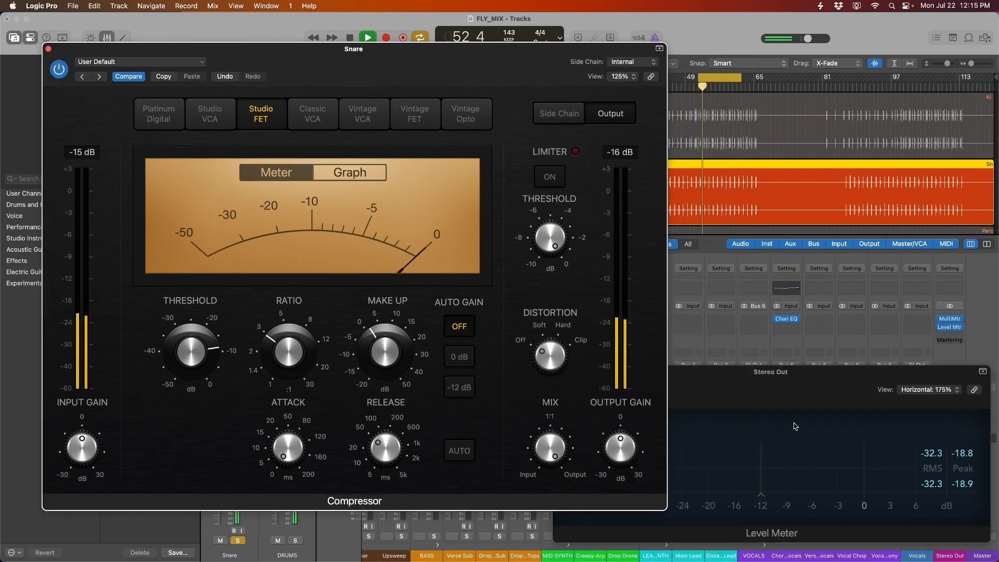
{"action": "left_click", "coordinate": [795, 422]}
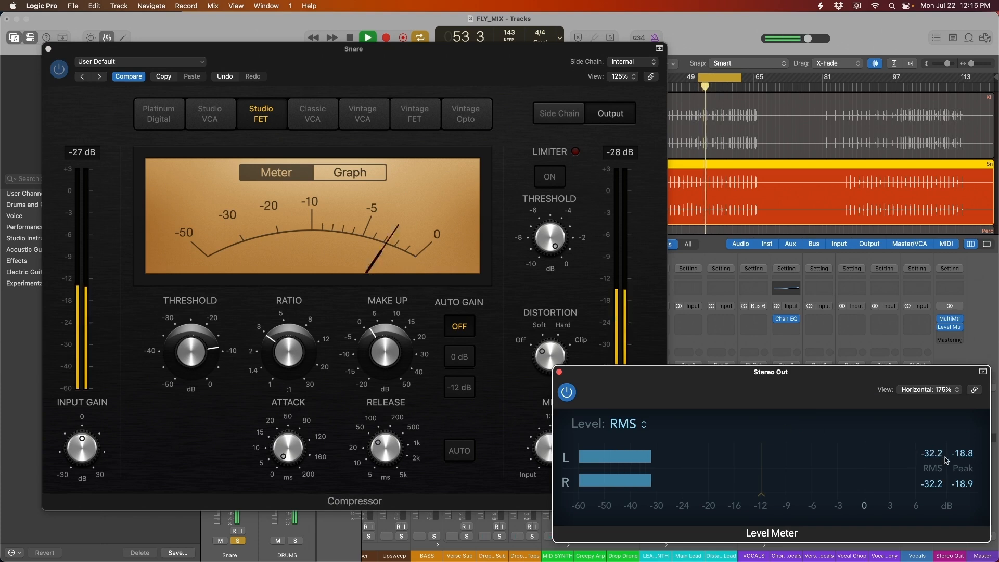
{"action": "key", "text": "space"}
{"action": "left_click", "coordinate": [60, 73]}
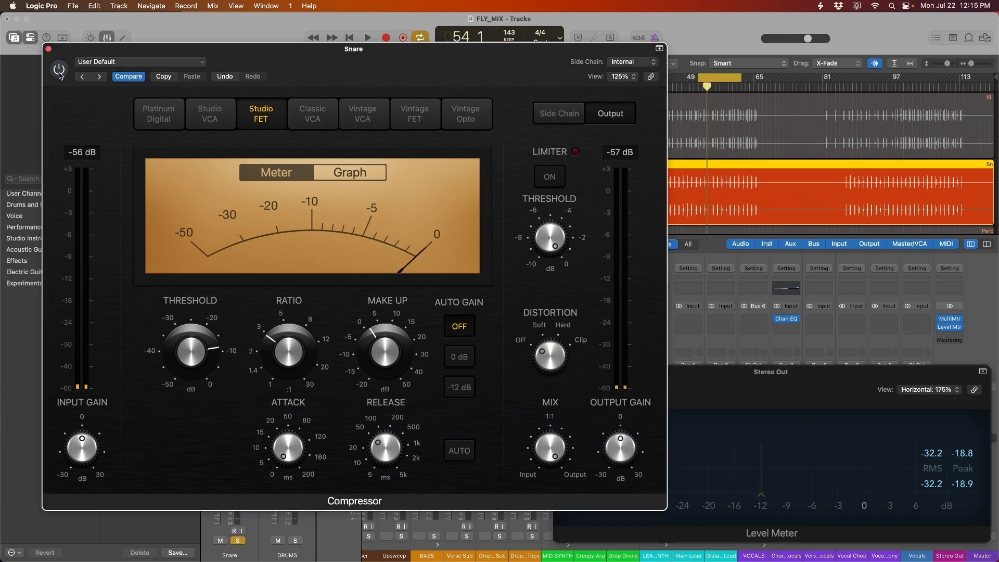
{"action": "key", "text": "space"}
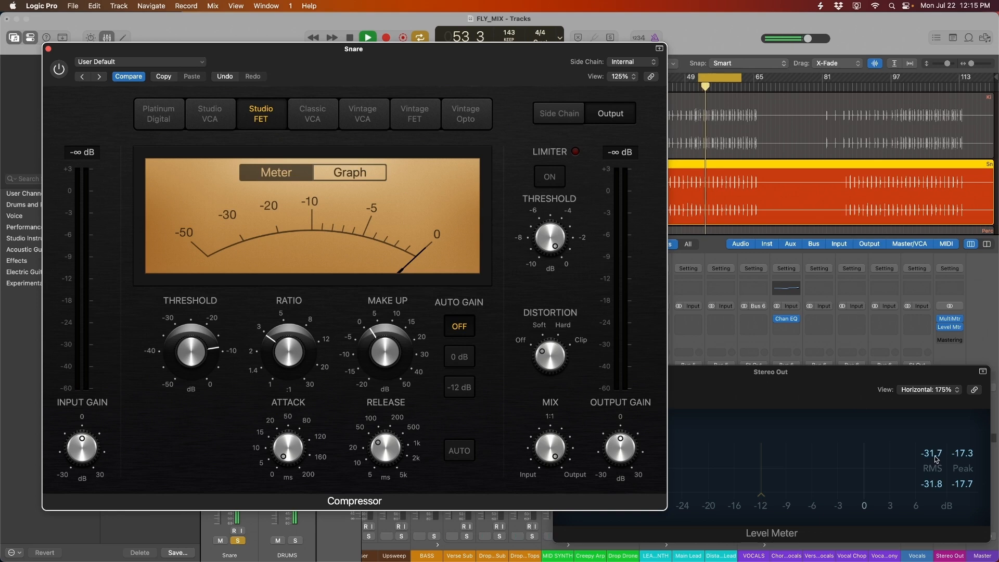
{"action": "key", "text": "space"}
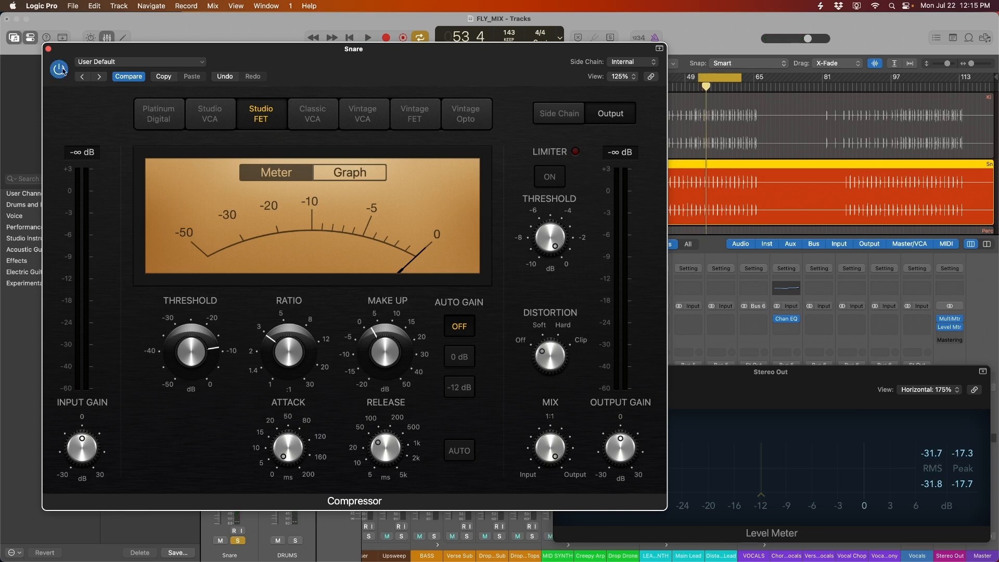
Step: Play the snare with its compressor re-enabled to check the level, and close the Compressor and Level Meter windows
{"action": "key", "text": "space"}
{"action": "left_click_drag", "start_coordinate": [372, 76], "coordinate": [362, 79]}
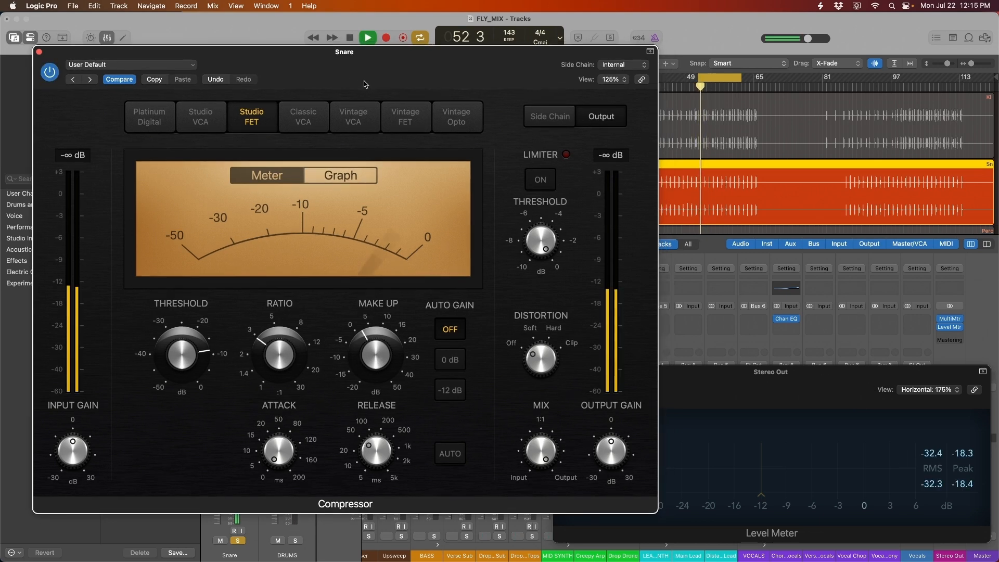
{"action": "left_click", "coordinate": [38, 52]}
{"action": "key", "text": "space"}
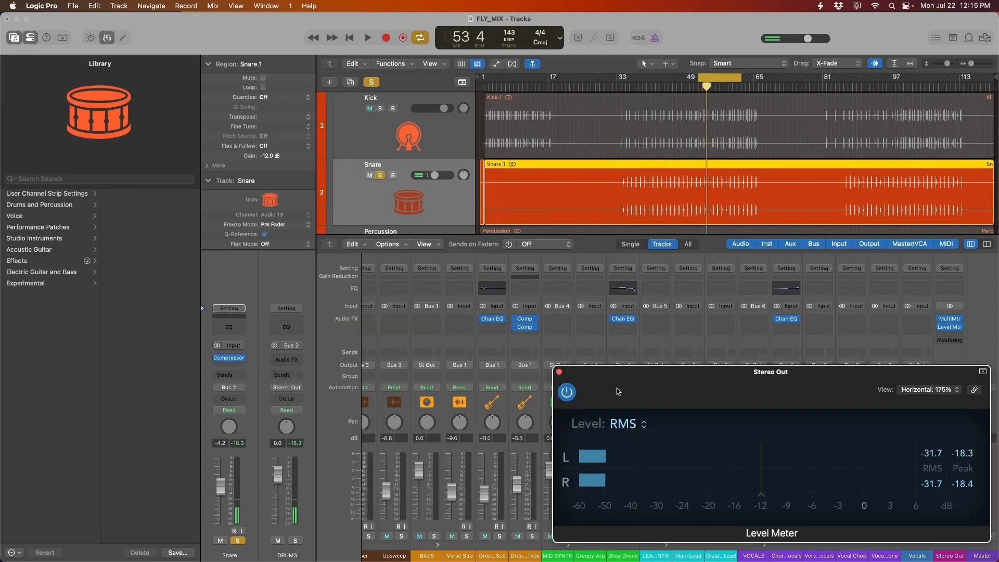
{"action": "left_click", "coordinate": [559, 373]}
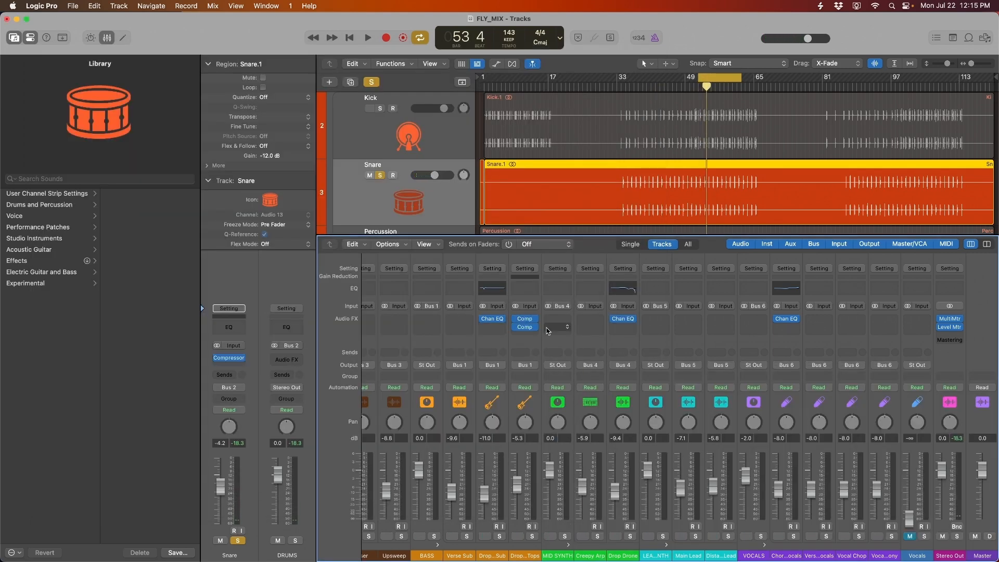
Step: Add a second Studio FET compressor to the Snare channel with a threshold of -15.5 dB and listen to it
{"action": "scroll", "coordinate": [455, 369], "scroll_direction": "left", "scroll_amount": 10}
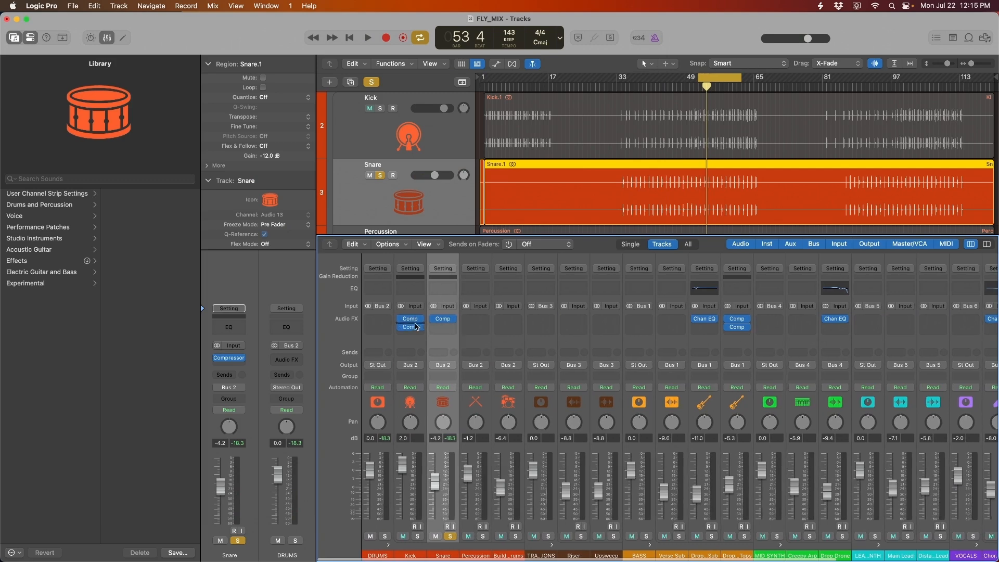
{"action": "left_click_drag", "start_coordinate": [439, 330], "coordinate": [444, 329]}
{"action": "left_click", "coordinate": [442, 318]}
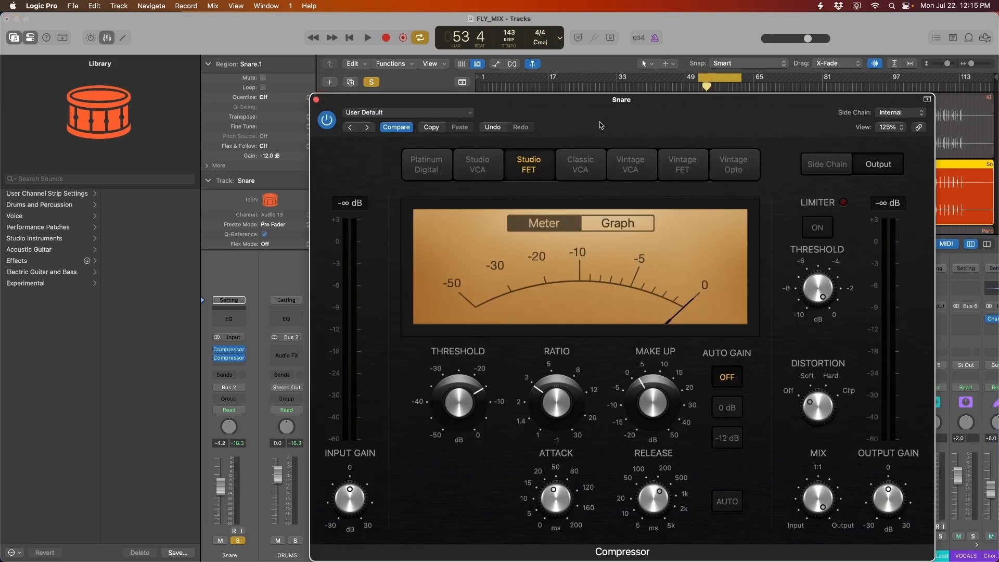
{"action": "left_click_drag", "start_coordinate": [640, 113], "coordinate": [372, 104]}
{"action": "key", "text": "space"}
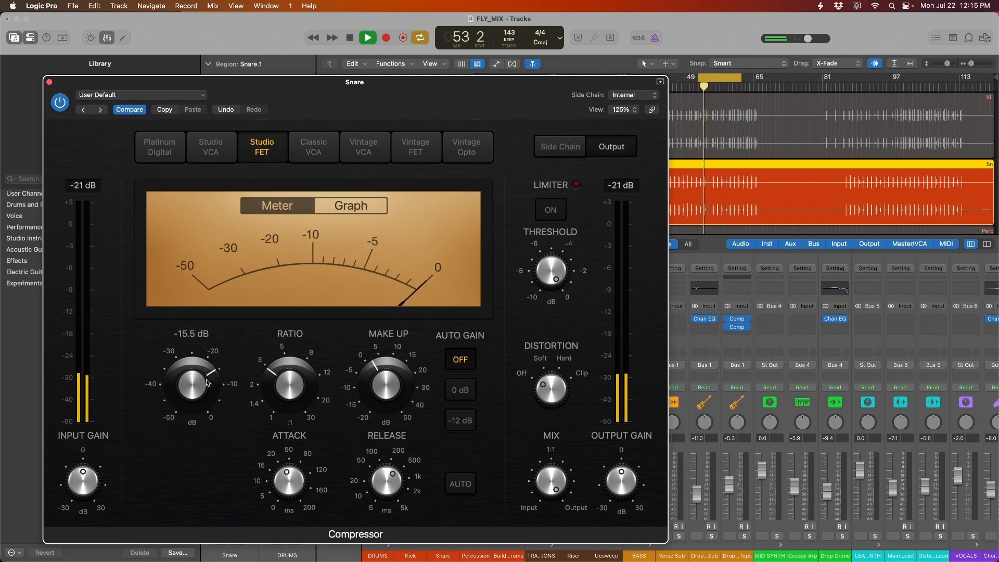
{"action": "left_click", "coordinate": [49, 82]}
Step: Play the snare with both of its compressors bypassed and with both enabled to compare the sound
{"action": "key", "text": "space"}
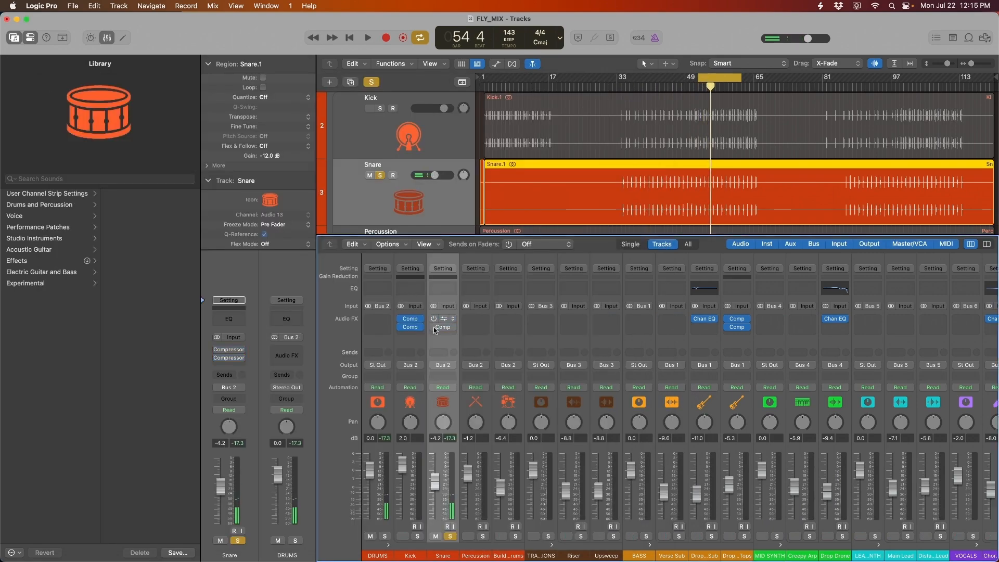
{"action": "key", "text": "space"}
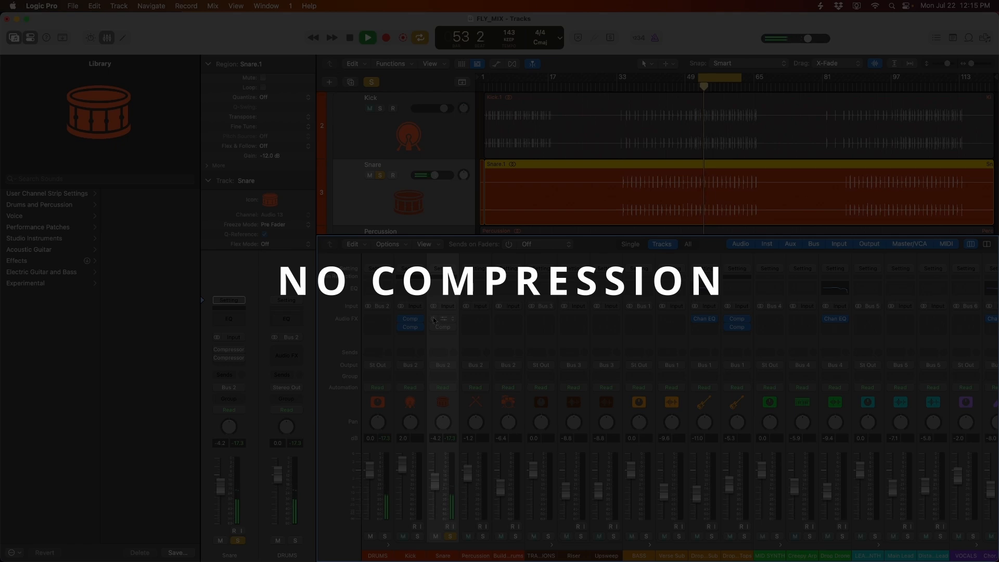
{"action": "left_click", "coordinate": [434, 319]}
{"action": "key", "text": "space"}
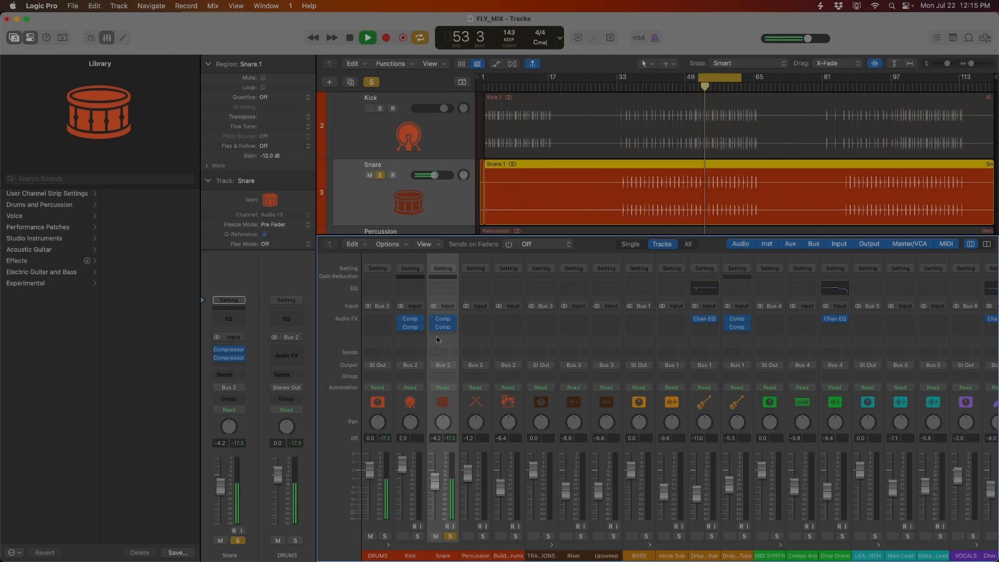
{"action": "key", "text": "space"}
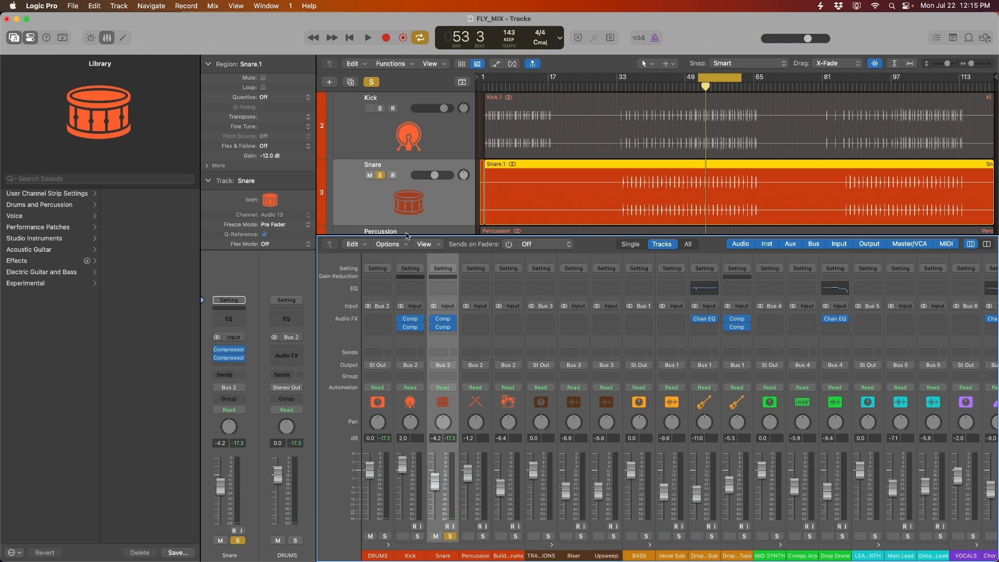
Step: Select the Percussion track and move the solo from the Snare to it
{"action": "left_click", "coordinate": [467, 259]}
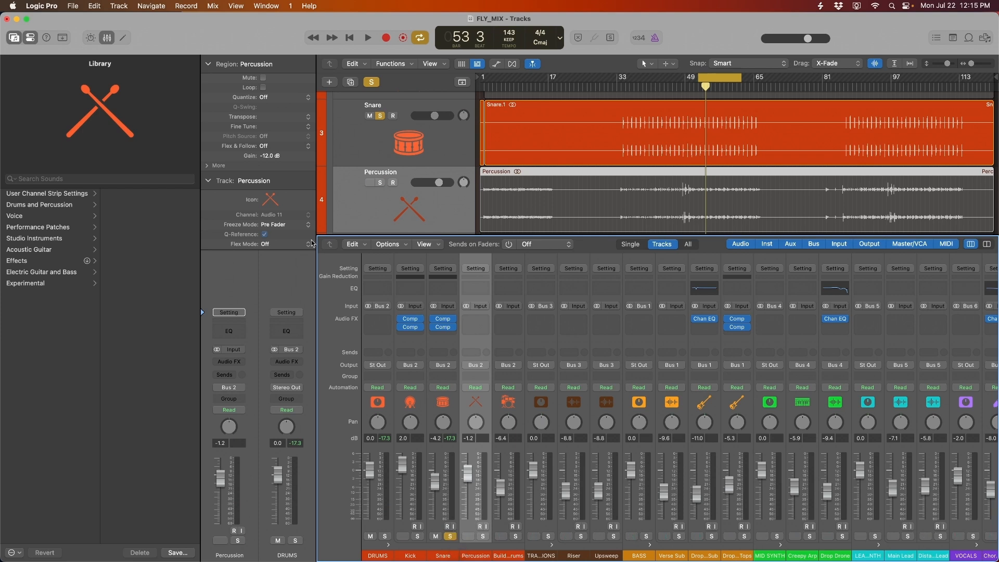
{"action": "scroll", "coordinate": [435, 173], "scroll_direction": "up", "scroll_amount": 1}
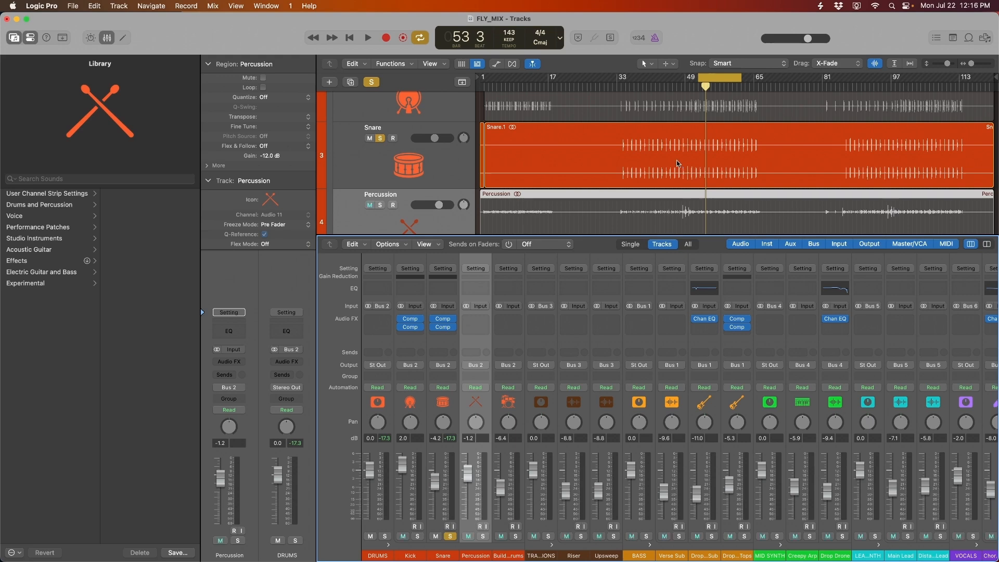
{"action": "left_click", "coordinate": [380, 139]}
{"action": "scroll", "coordinate": [380, 161], "scroll_direction": "down", "scroll_amount": 2}
{"action": "left_click", "coordinate": [380, 185]}
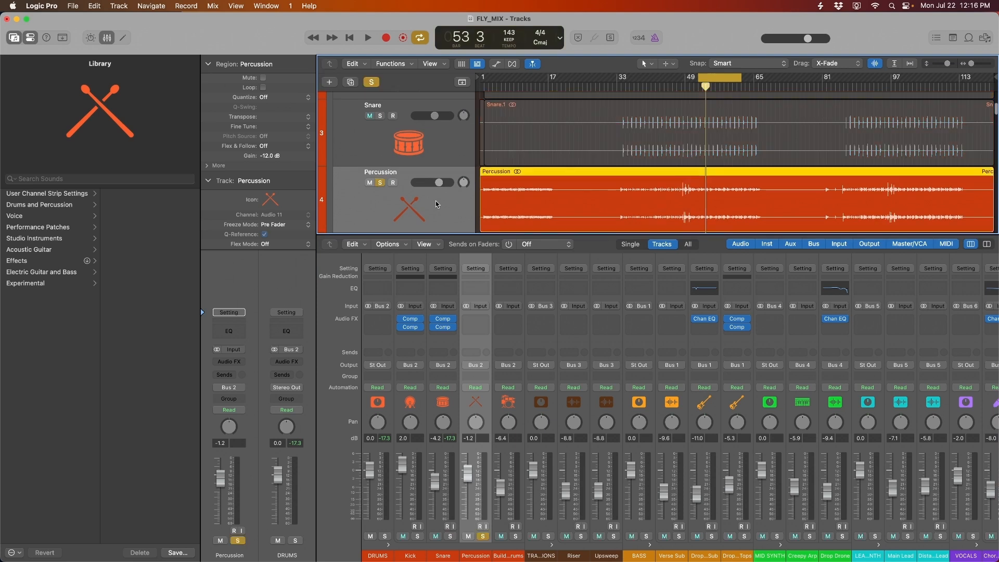
Step: Turn off cycle mode and listen to the soloed percussion from bar 48 and from a quieter passage a few bars on
{"action": "scroll", "coordinate": [639, 130], "scroll_direction": "down", "scroll_amount": 3}
{"action": "left_click", "coordinate": [717, 76]}
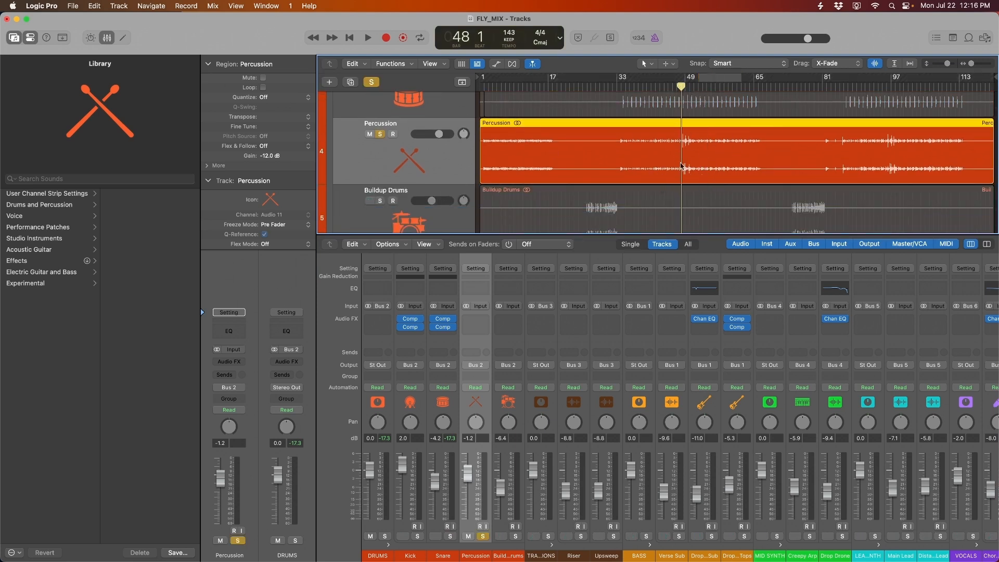
{"action": "key", "text": "space"}
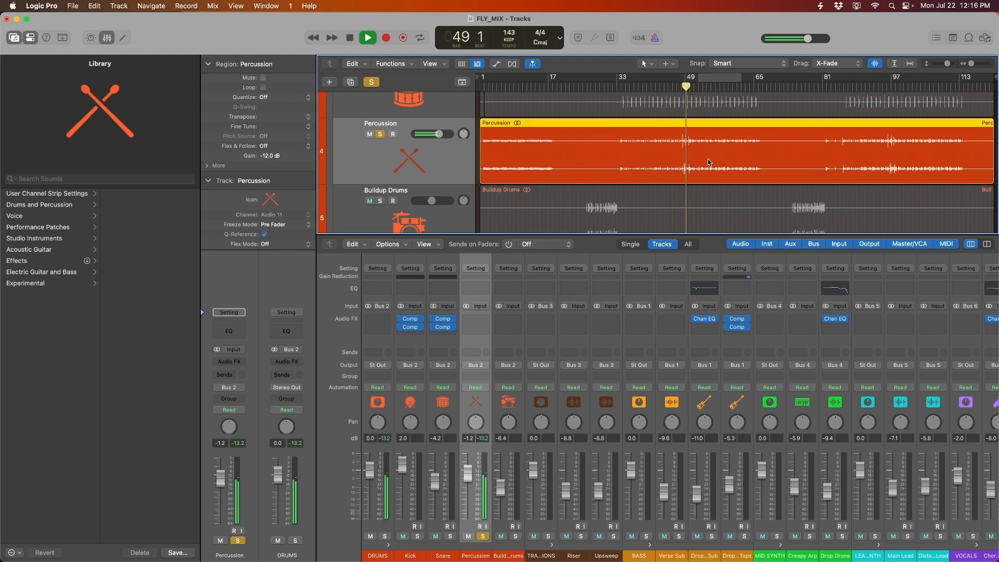
{"action": "key", "text": "space"}
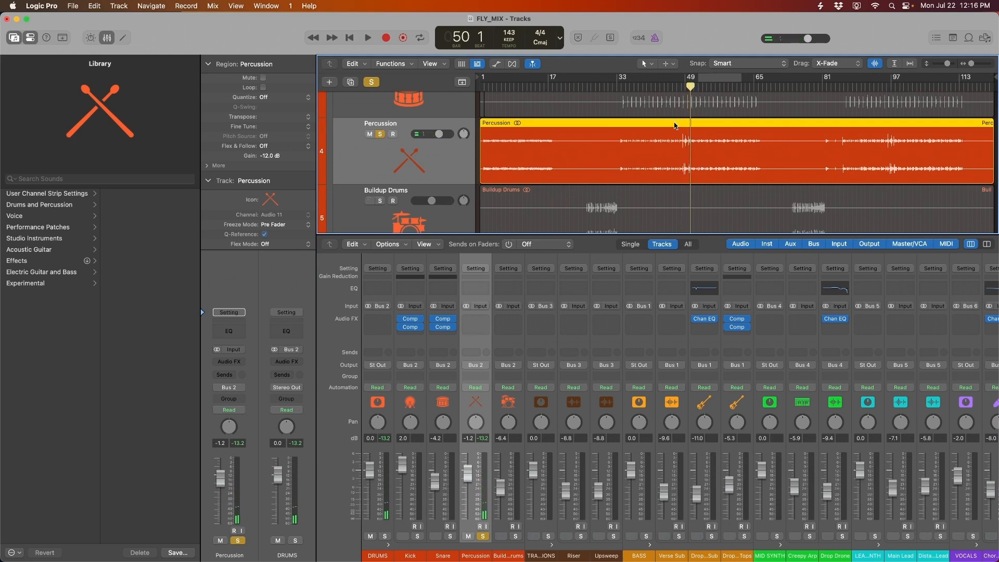
{"action": "left_click", "coordinate": [682, 87]}
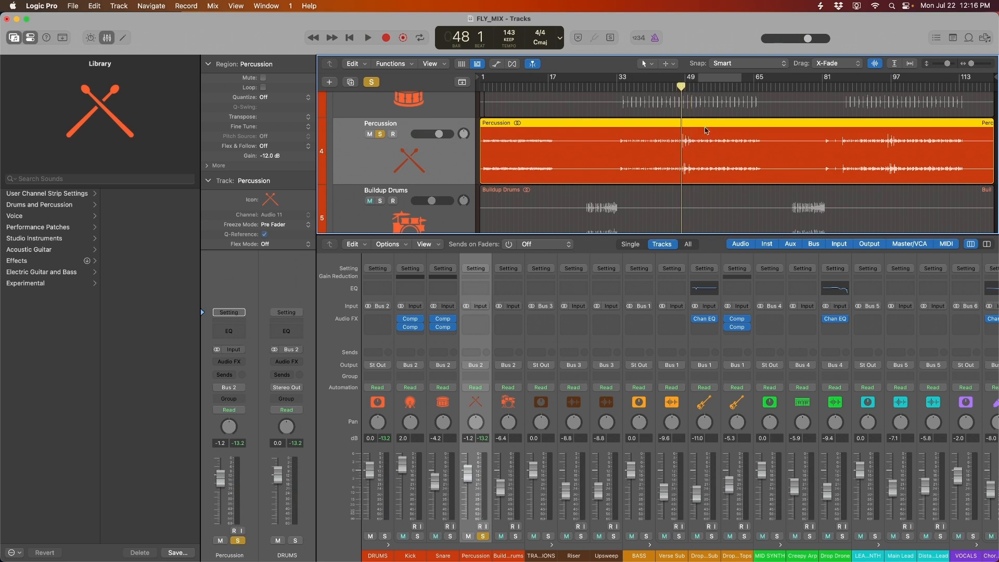
{"action": "left_click", "coordinate": [697, 89]}
{"action": "key", "text": "space"}
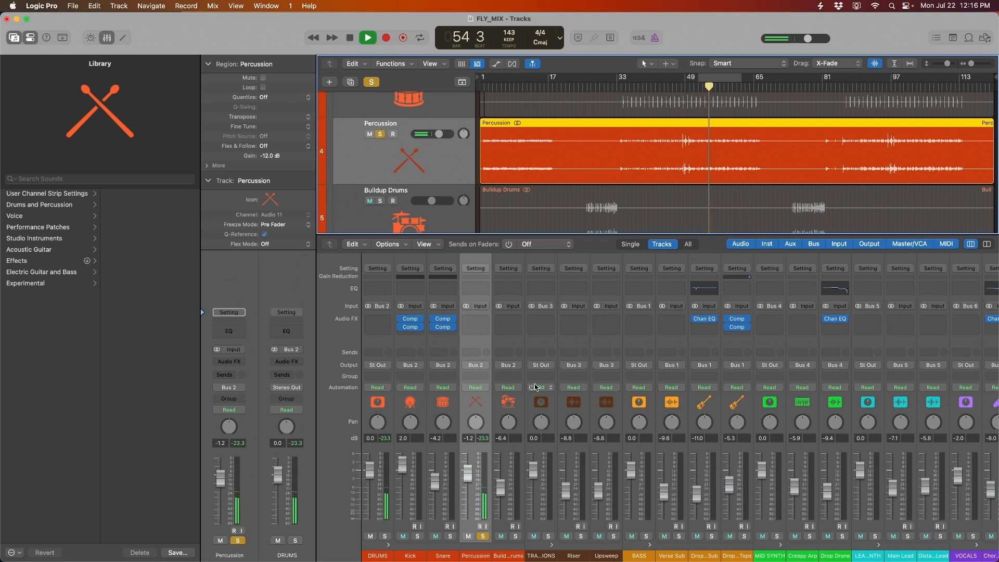
{"action": "key", "text": "space"}
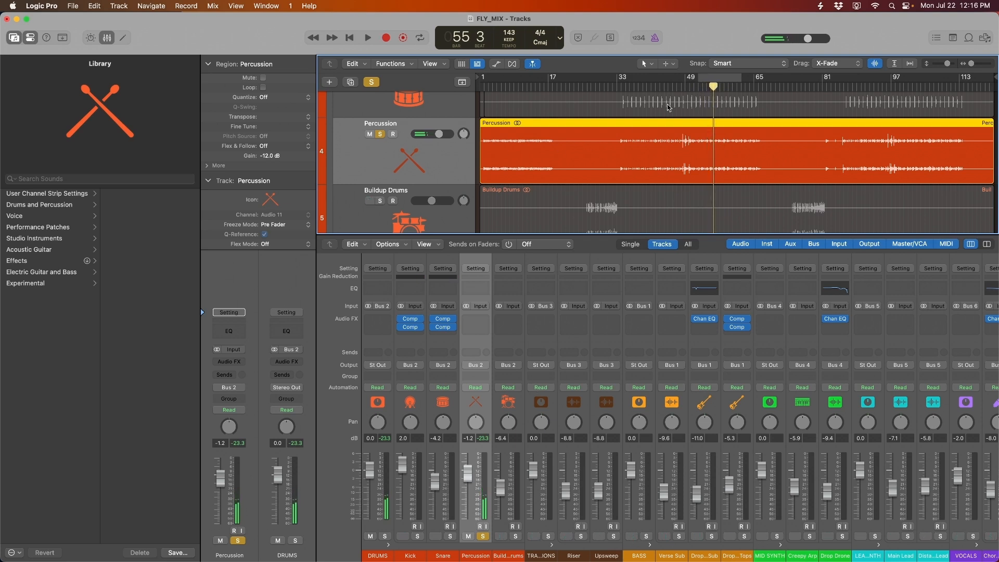
Step: Return the playhead to bar 48, copy the snare's first compressor onto the Percussion channel, and open it
{"action": "scroll", "coordinate": [432, 163], "scroll_direction": "up", "scroll_amount": 1}
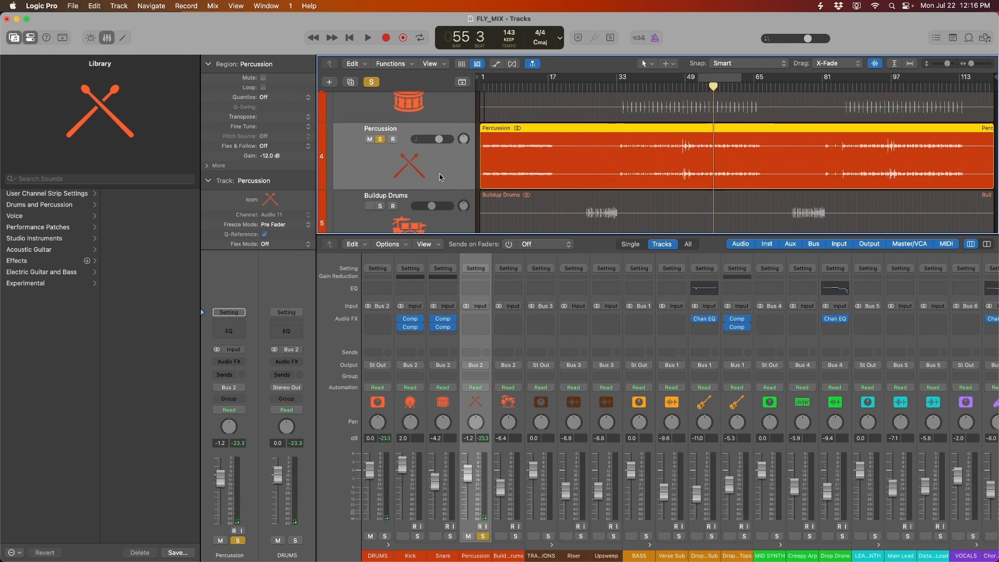
{"action": "left_click", "coordinate": [681, 85]}
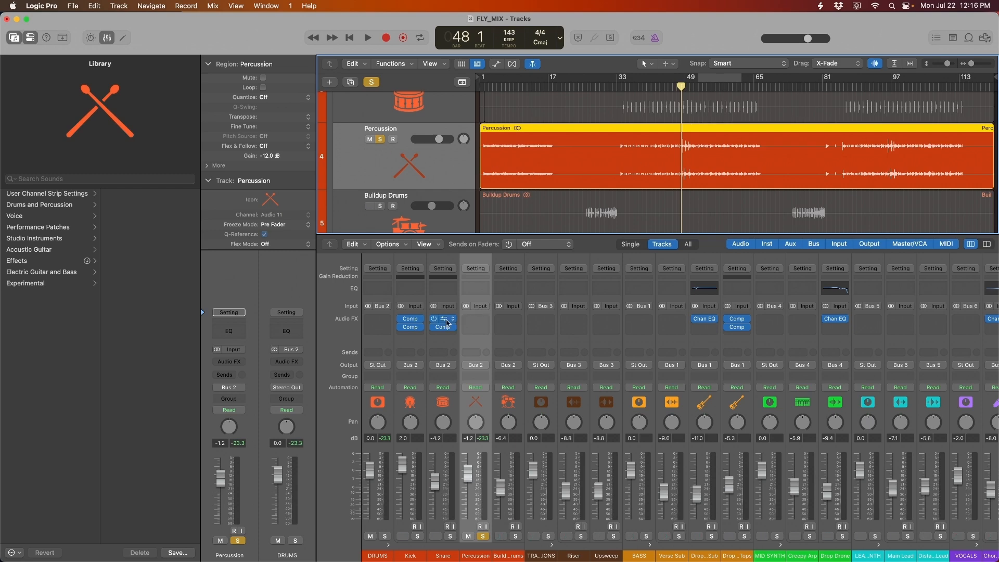
{"action": "left_click_drag", "start_coordinate": [444, 322], "coordinate": [476, 319]}
{"action": "left_click", "coordinate": [475, 319]}
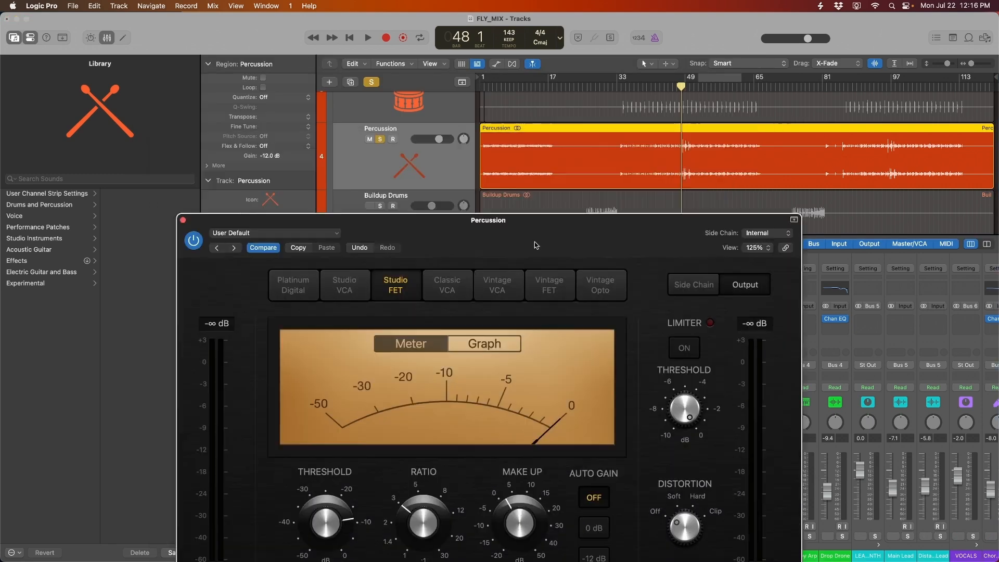
Step: Set the percussion compressor's release to 210 ms and its threshold to -10.5 dB, keeping a 0 ms attack, during playback
{"action": "left_click_drag", "start_coordinate": [579, 136], "coordinate": [487, 79]}
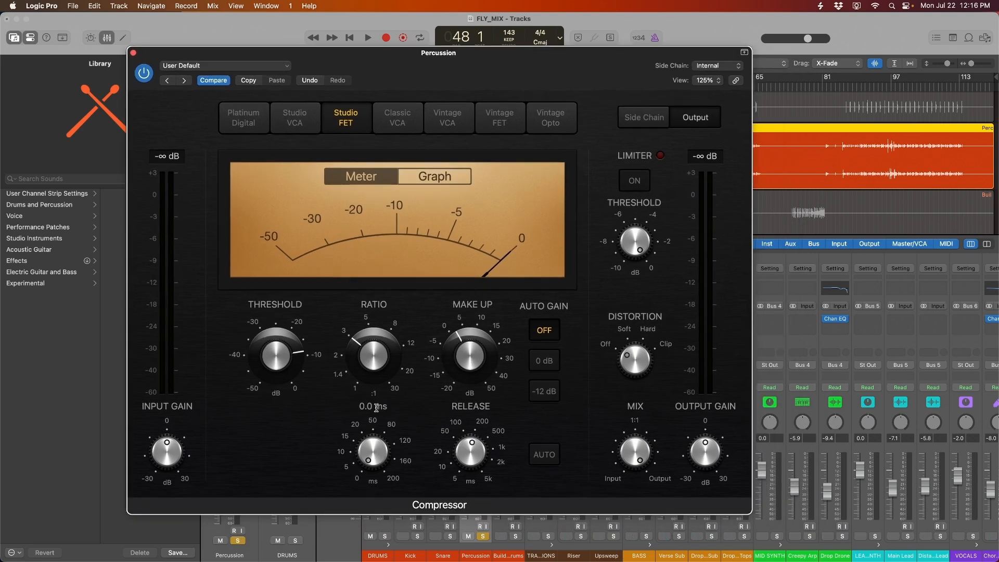
{"action": "mouse_move", "coordinate": [477, 451]}
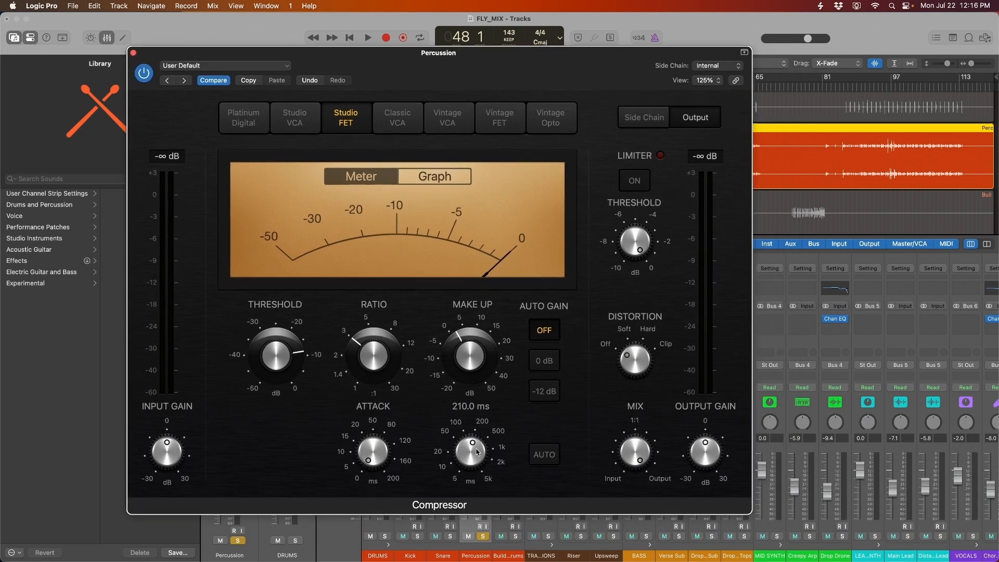
{"action": "key", "text": "space"}
{"action": "left_click_drag", "start_coordinate": [269, 349], "coordinate": [269, 342]}
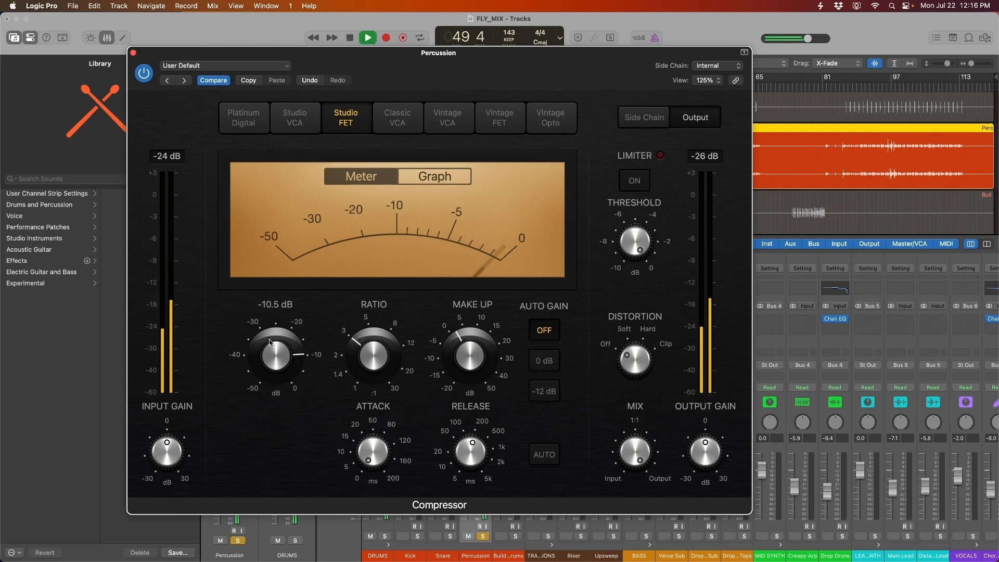
Step: Set a short cycle range over the loud percussion passage around bar 49 and play it in a loop through the compressor
{"action": "left_click_drag", "start_coordinate": [524, 69], "coordinate": [463, 58]}
{"action": "left_click", "coordinate": [699, 78]}
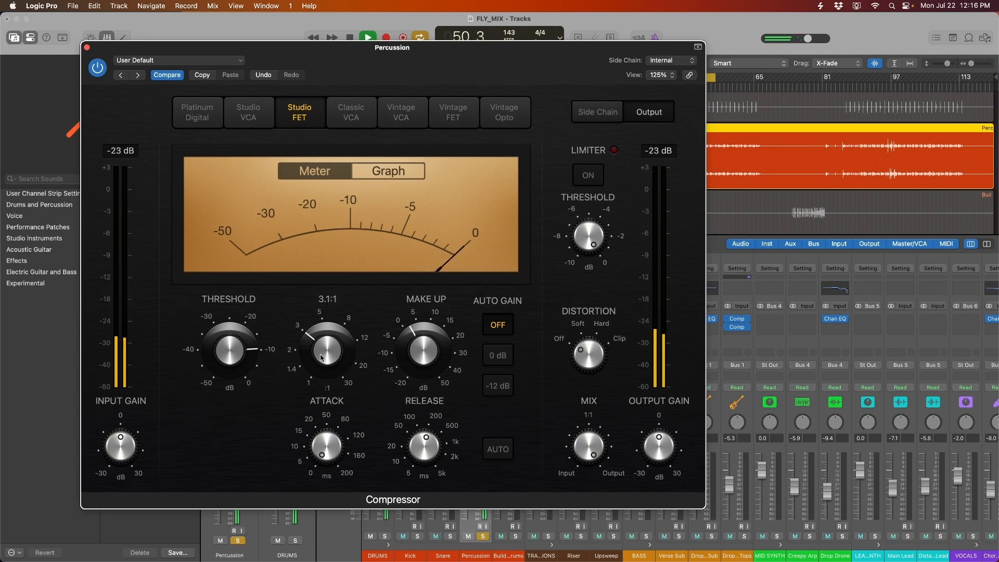
{"action": "mouse_move", "coordinate": [255, 354]}
{"action": "key", "text": "space"}
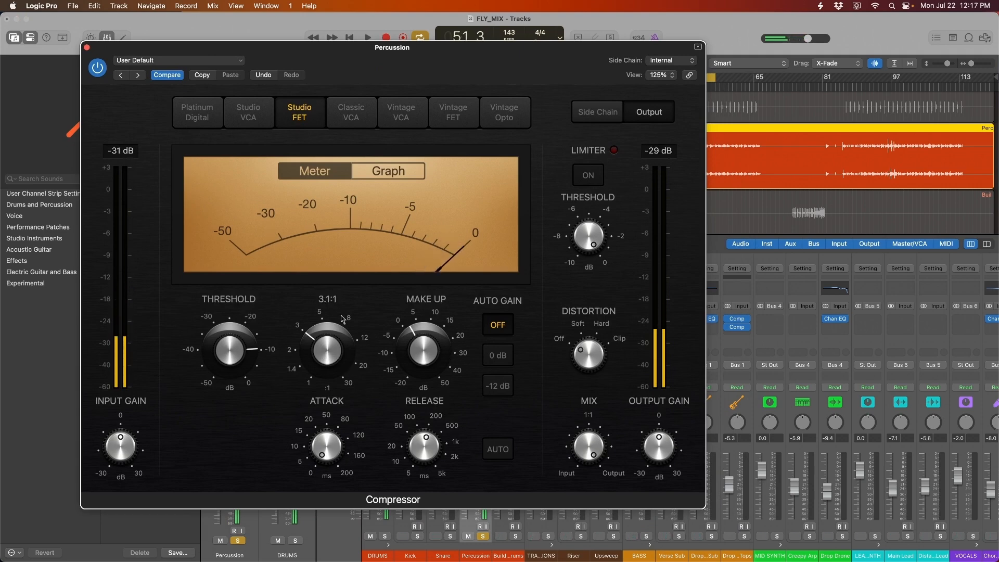
{"action": "key", "text": "space"}
{"action": "left_click_drag", "start_coordinate": [530, 63], "coordinate": [517, 66]}
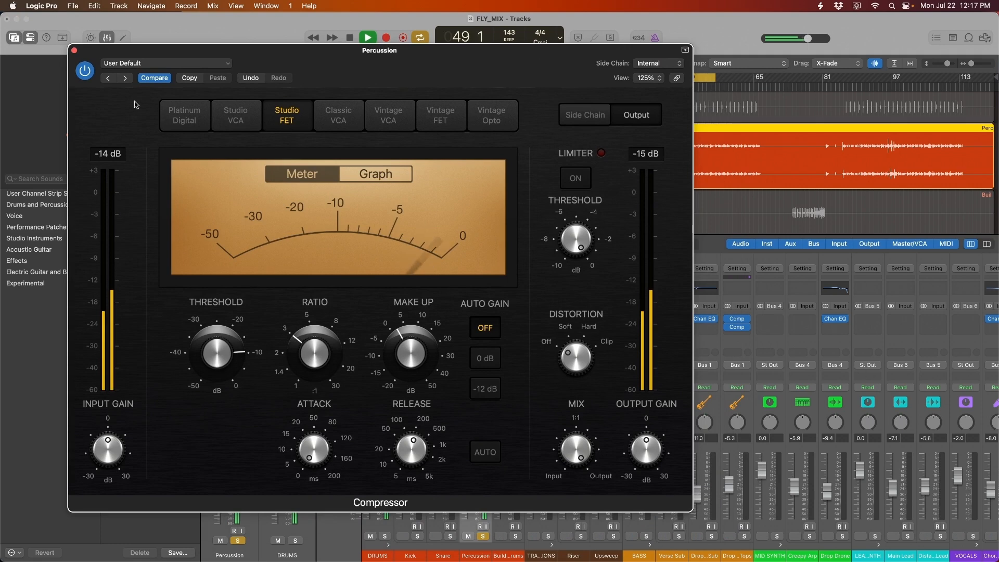
Step: Open the Stereo Out Level Meter and compare the looped percussion's level with its compressor bypassed and enabled
{"action": "key", "text": "space"}
{"action": "scroll", "coordinate": [910, 359], "scroll_direction": "right", "scroll_amount": 8}
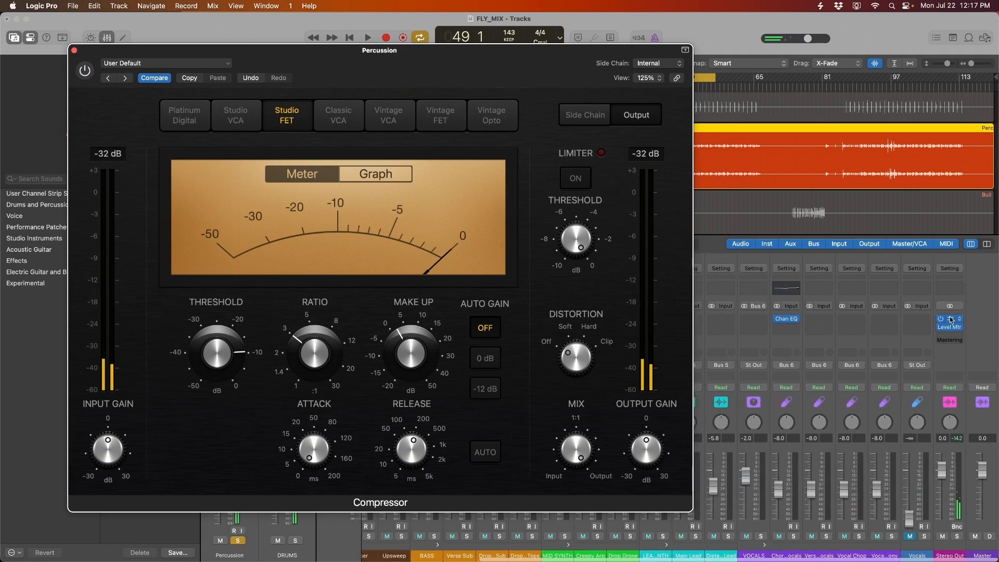
{"action": "left_click", "coordinate": [950, 327]}
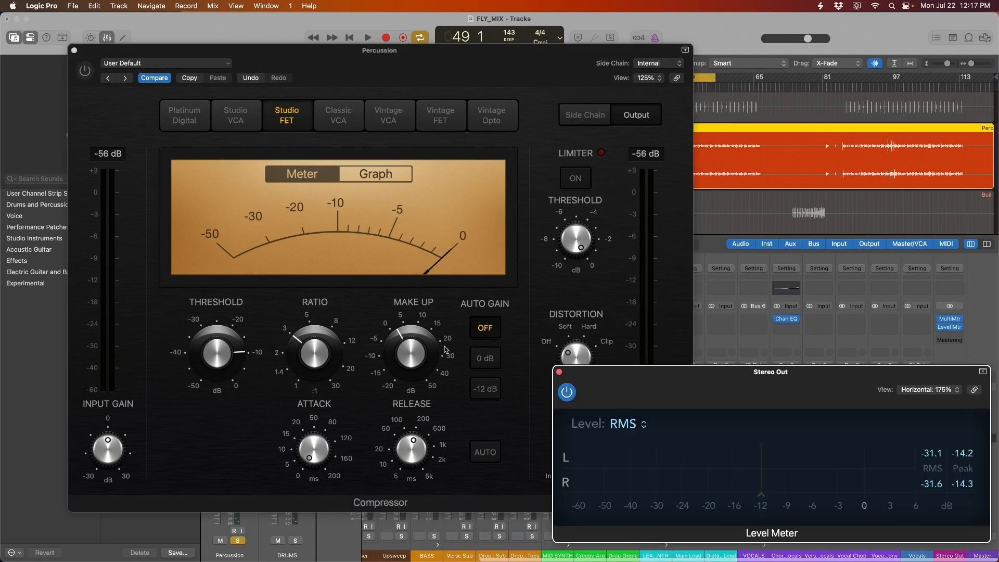
{"action": "key", "text": "space"}
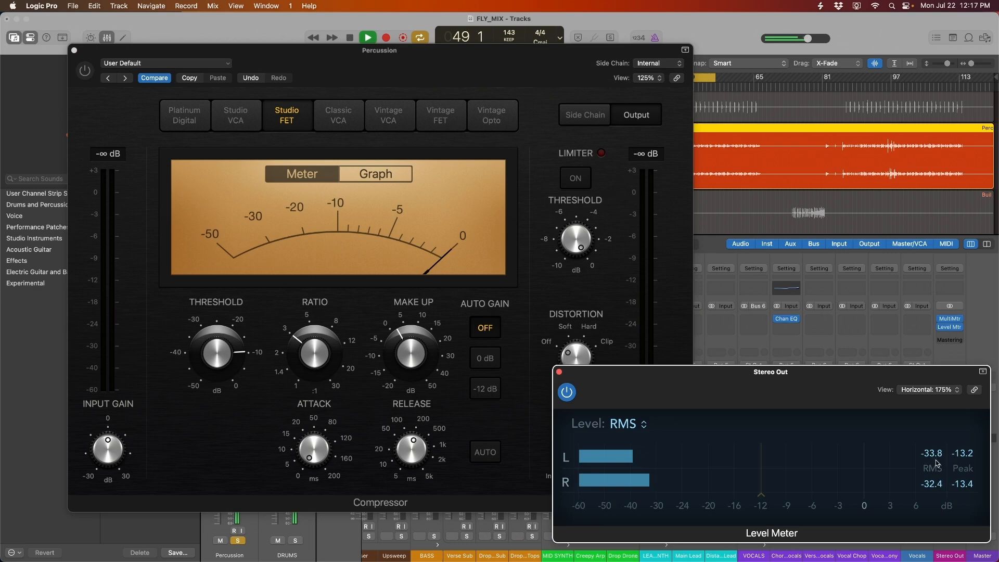
{"action": "key", "text": "space"}
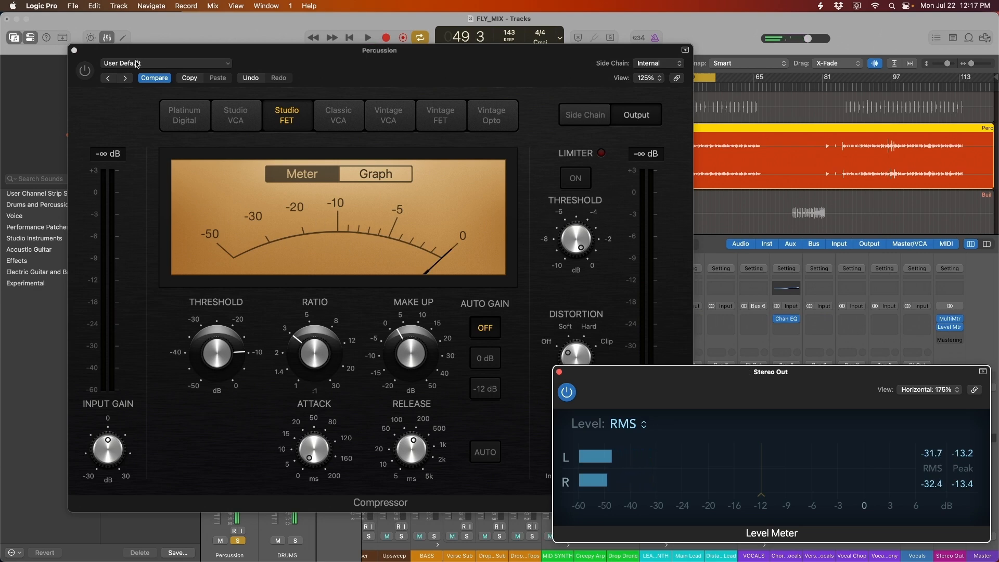
{"action": "left_click", "coordinate": [85, 70]}
{"action": "key", "text": "space"}
{"action": "left_click", "coordinate": [857, 394]}
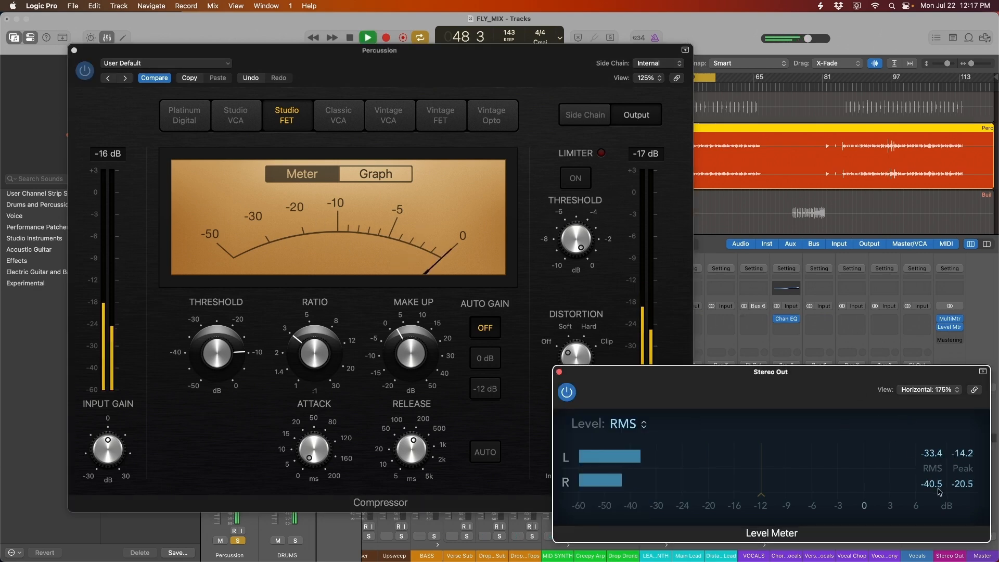
{"action": "key", "text": "space"}
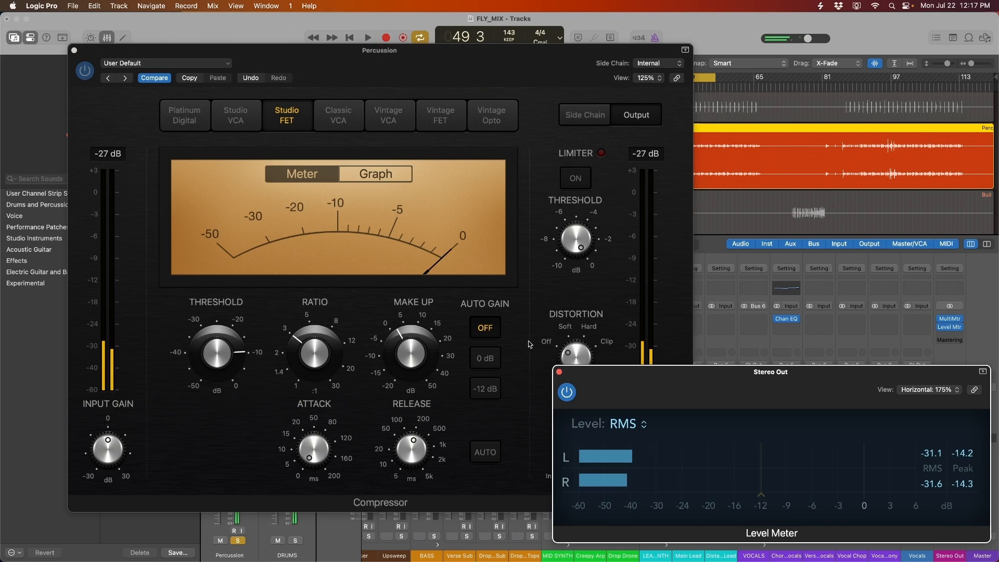
Step: Set the percussion compressor's make-up gain to 1.0 dB, check the output level during playback, and close the compressor
{"action": "left_click", "coordinate": [432, 350]}
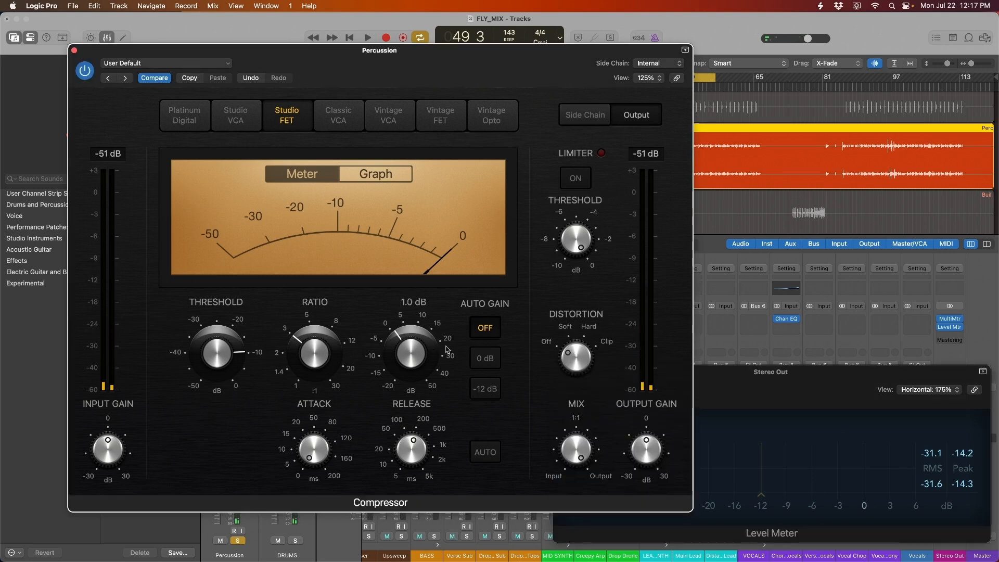
{"action": "key", "text": "space"}
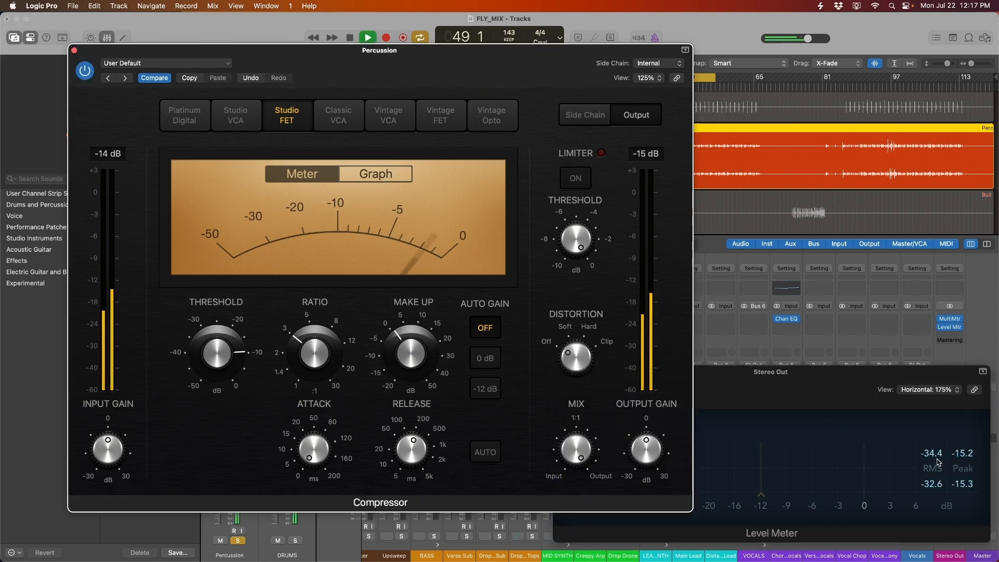
{"action": "key", "text": "space"}
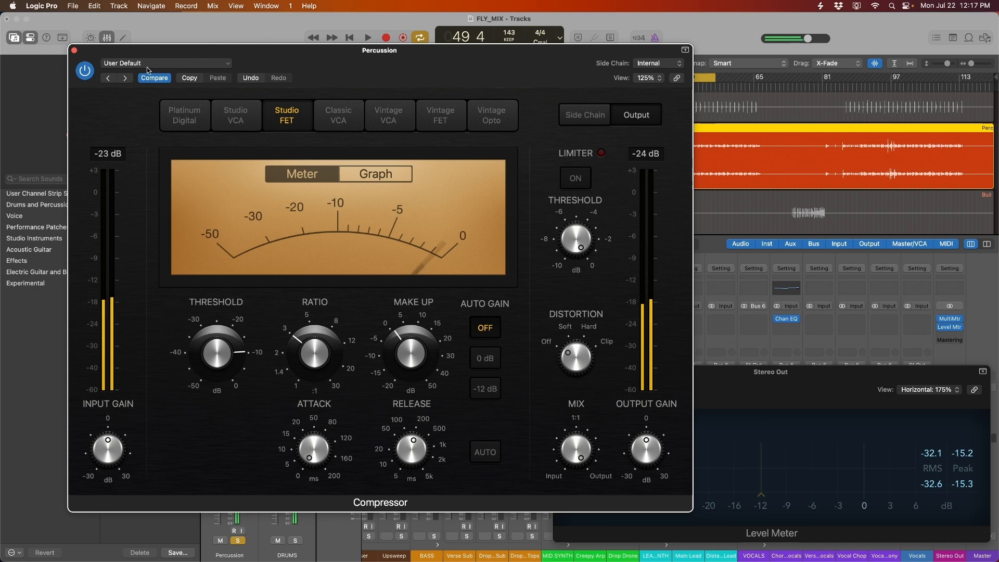
{"action": "left_click", "coordinate": [74, 51]}
Step: Play the percussion within the full mix with cycle mode off, briefly soloing it for comparison
{"action": "key", "text": "space"}
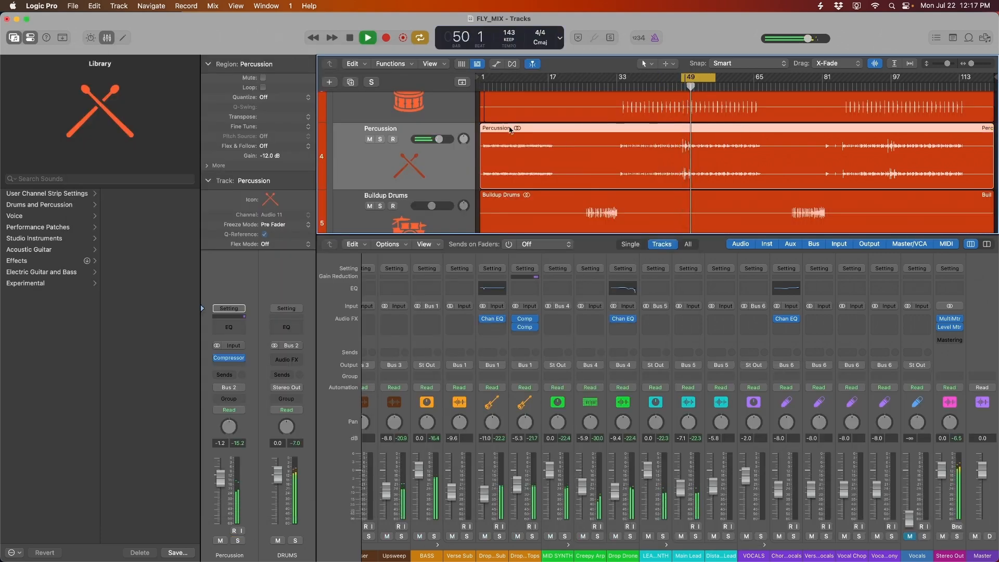
{"action": "key", "text": "c"}
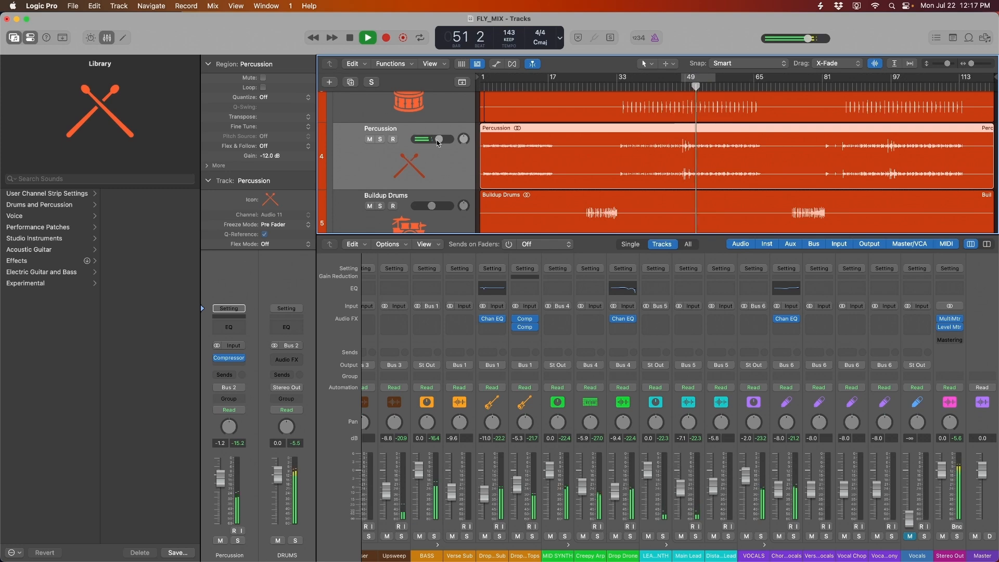
{"action": "key", "text": "s"}
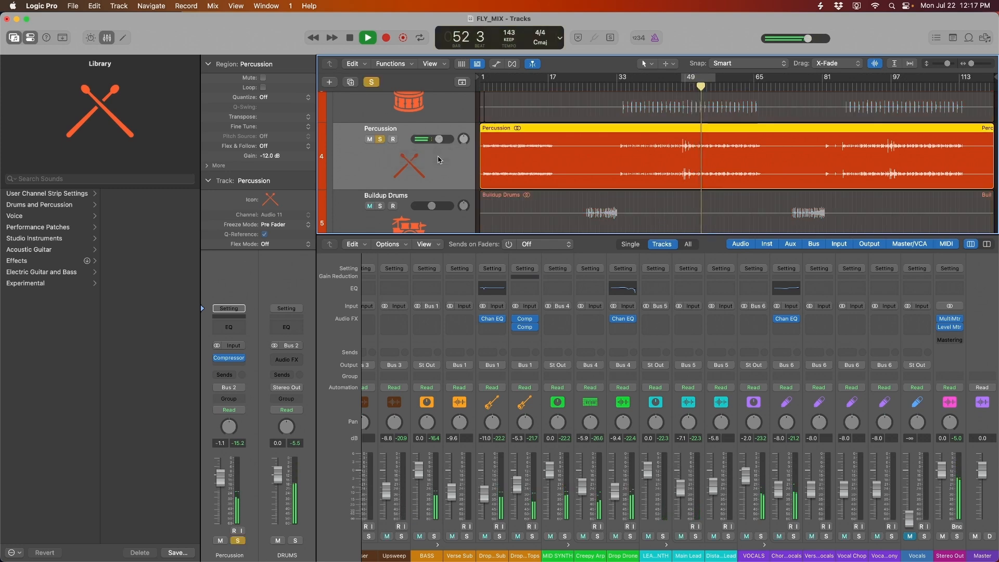
{"action": "key", "text": "s"}
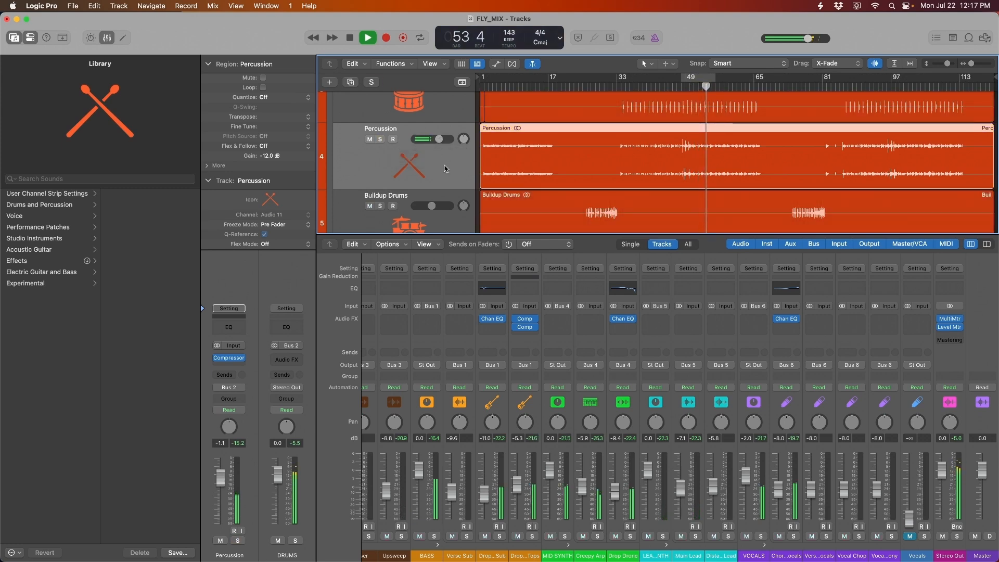
Step: Duplicate the Percussion channel's compressor into its second effect slot, turn cycle mode back on, and open the duplicate during playback
{"action": "scroll", "coordinate": [479, 343], "scroll_direction": "left", "scroll_amount": 8}
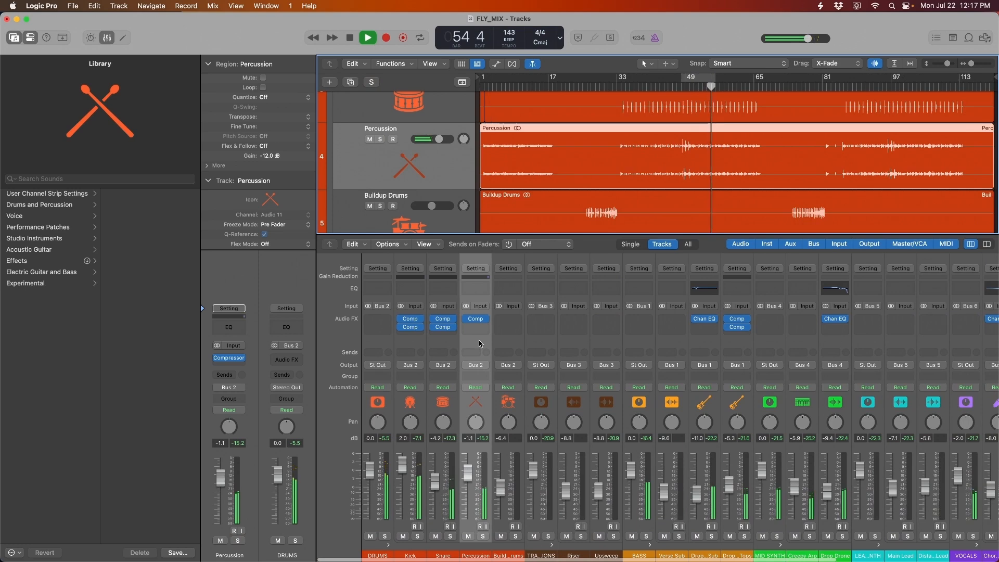
{"action": "mouse_move", "coordinate": [475, 319]}
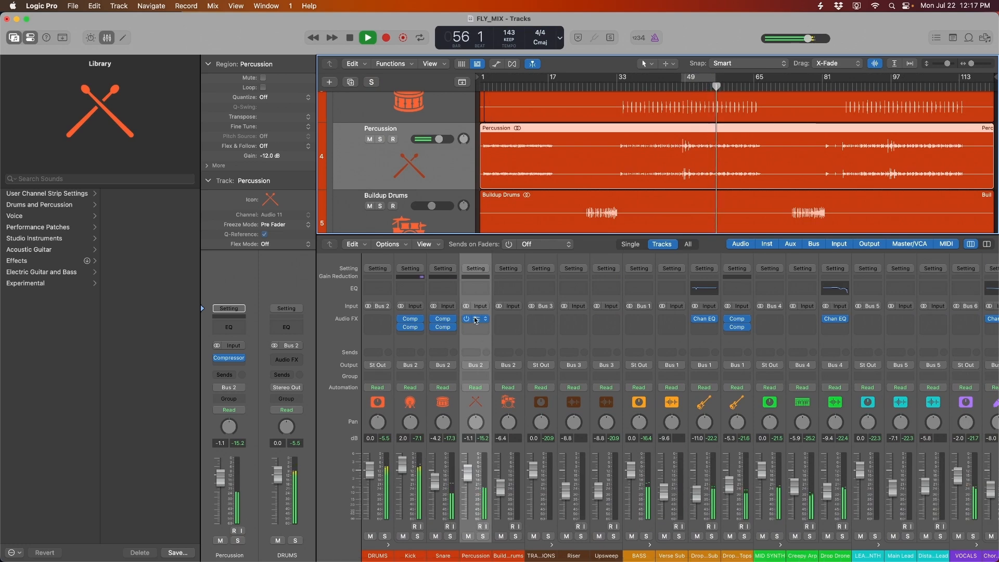
{"action": "left_click", "coordinate": [475, 319]}
{"action": "key", "text": "space"}
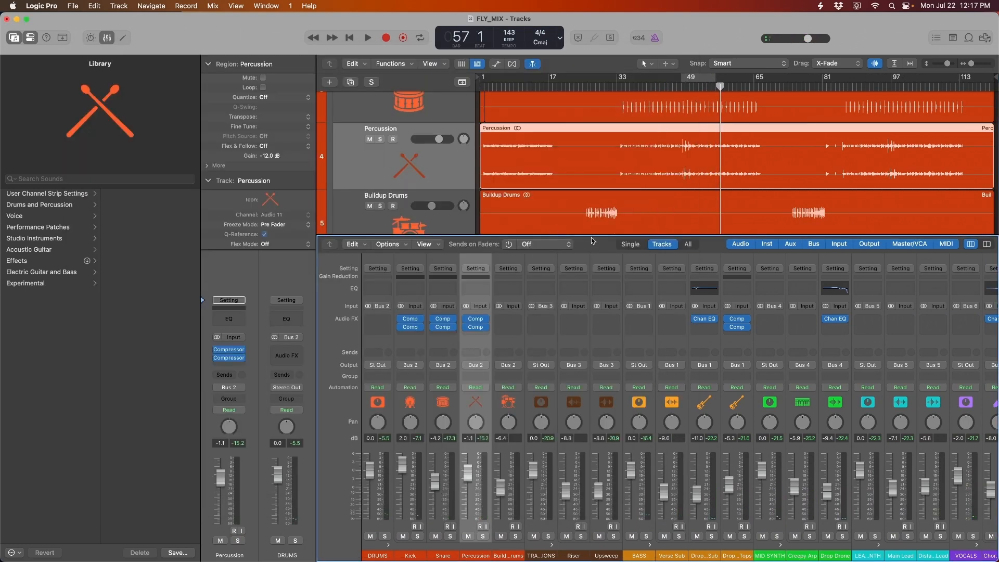
{"action": "left_click", "coordinate": [688, 78]}
{"action": "key", "text": "space"}
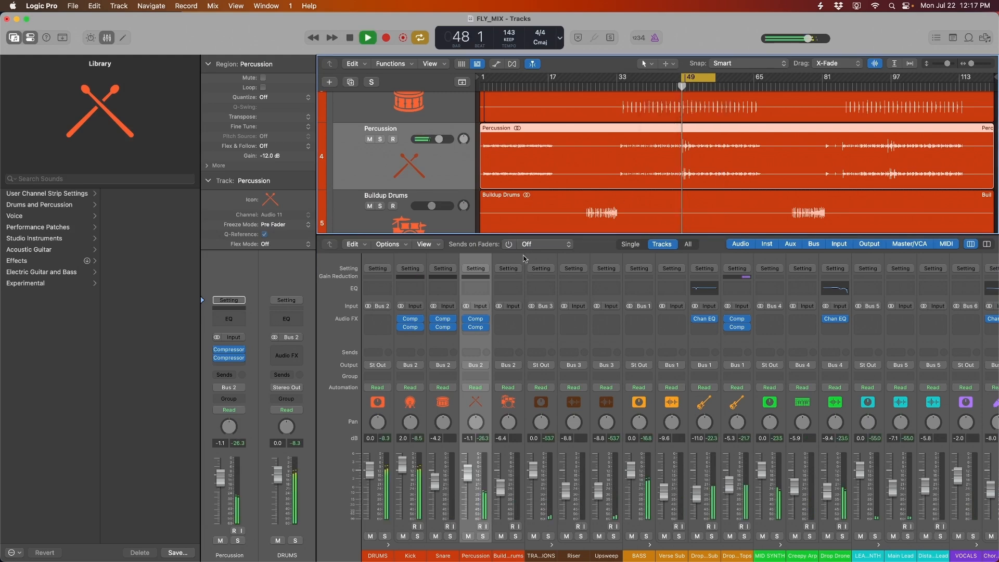
{"action": "left_click", "coordinate": [477, 329]}
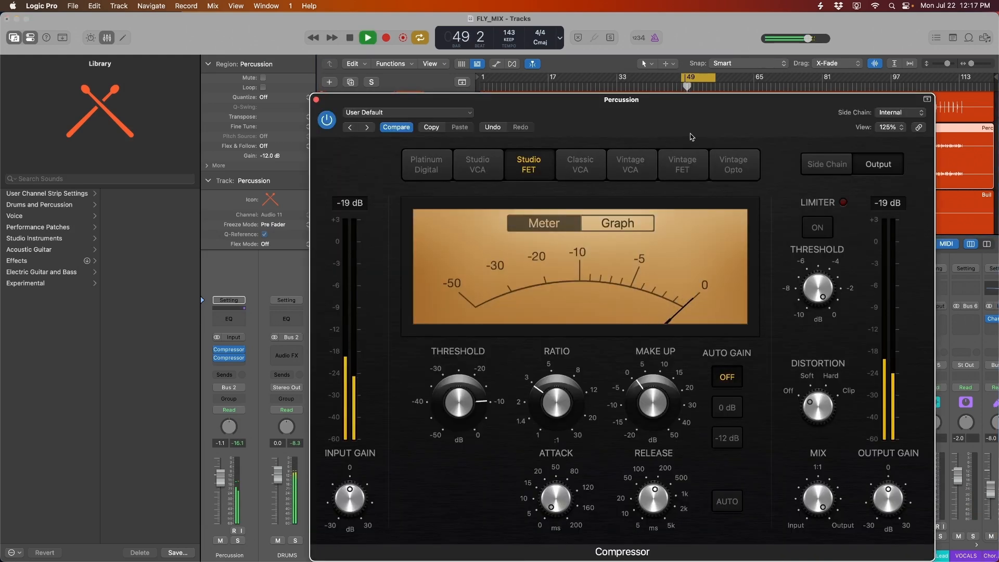
Step: Set the second percussion compressor's threshold to -13.0 dB and make-up gain to 2.0 dB during playback, then close it
{"action": "left_click_drag", "start_coordinate": [709, 108], "coordinate": [557, 85]}
{"action": "mouse_move", "coordinate": [499, 372]}
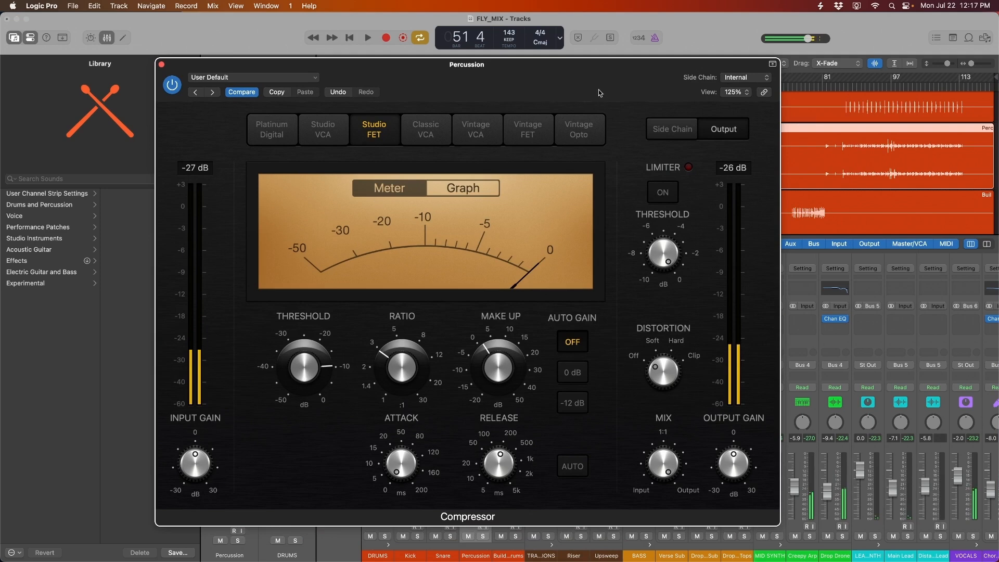
{"action": "left_click_drag", "start_coordinate": [600, 91], "coordinate": [573, 87]}
{"action": "scroll", "coordinate": [289, 362], "scroll_direction": "down", "scroll_amount": 3}
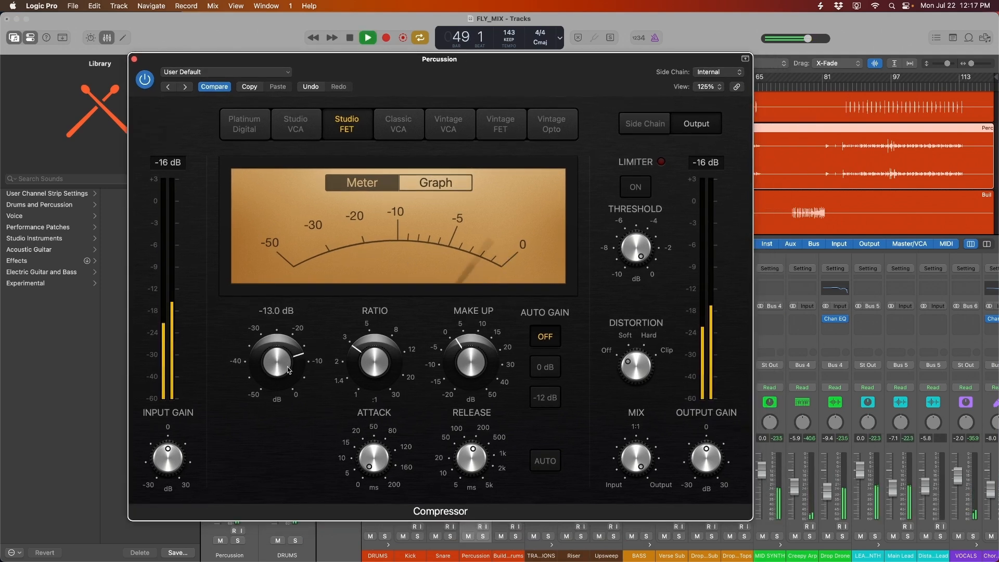
{"action": "mouse_move", "coordinate": [473, 370]}
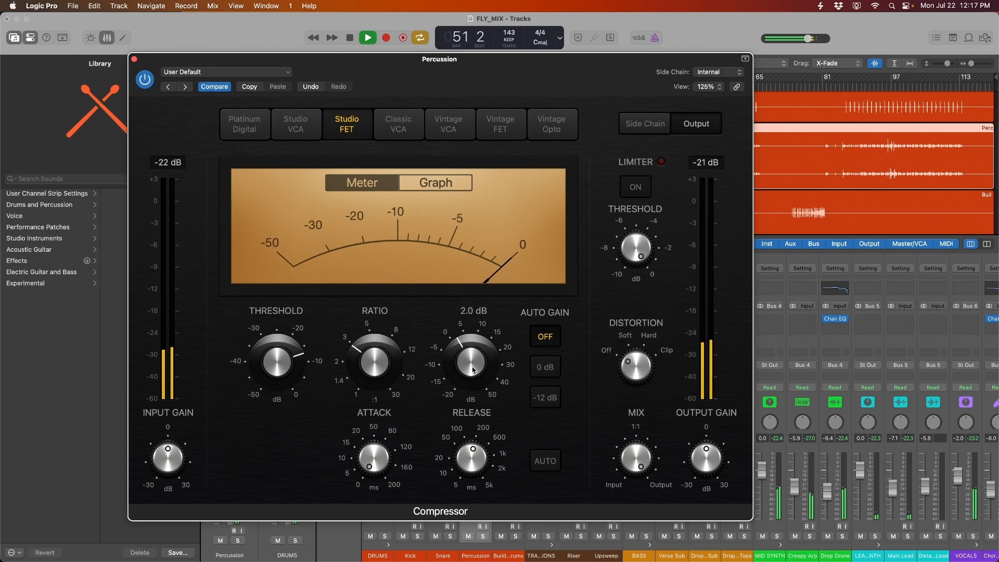
{"action": "mouse_move", "coordinate": [297, 362]}
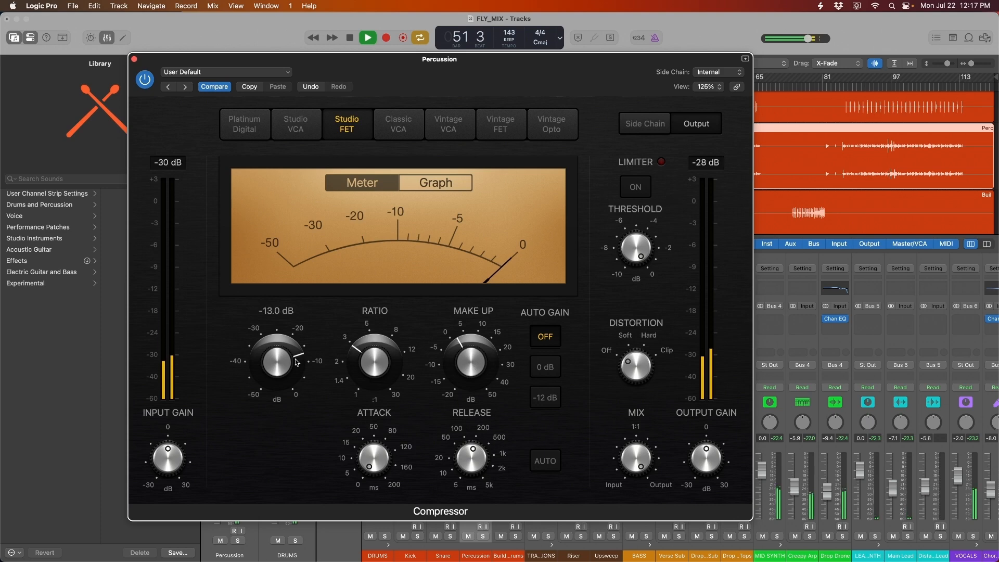
{"action": "left_click", "coordinate": [134, 58]}
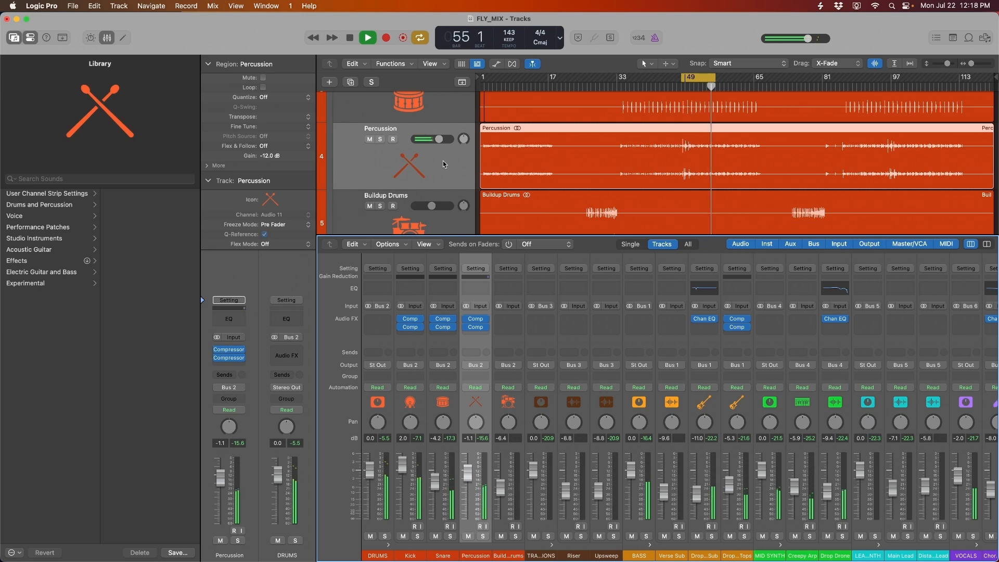
{"action": "key", "text": "space"}
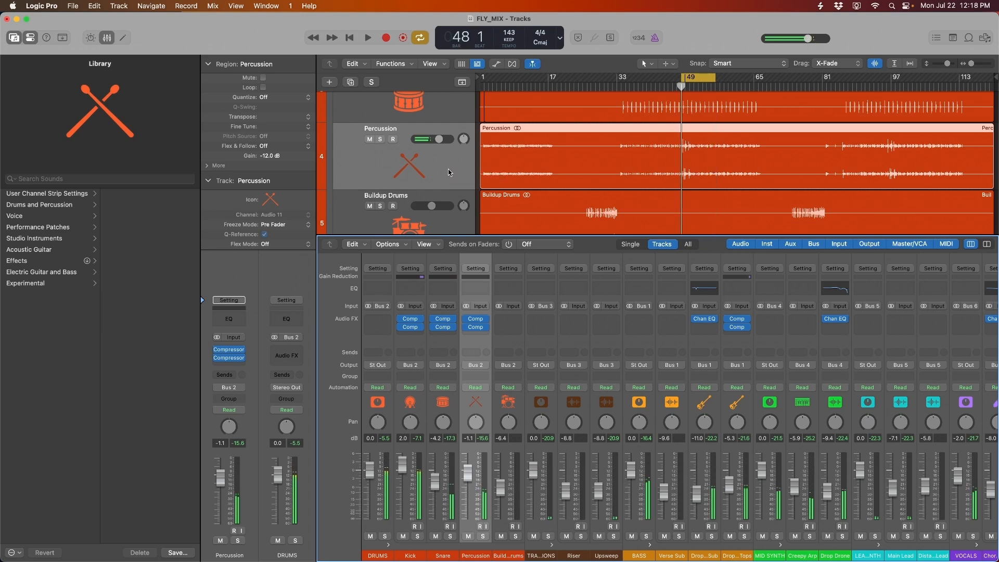
Step: Select the Buildup Drums track, turn off cycle mode, and listen to the track soloed from bar 26
{"action": "left_click", "coordinate": [452, 220]}
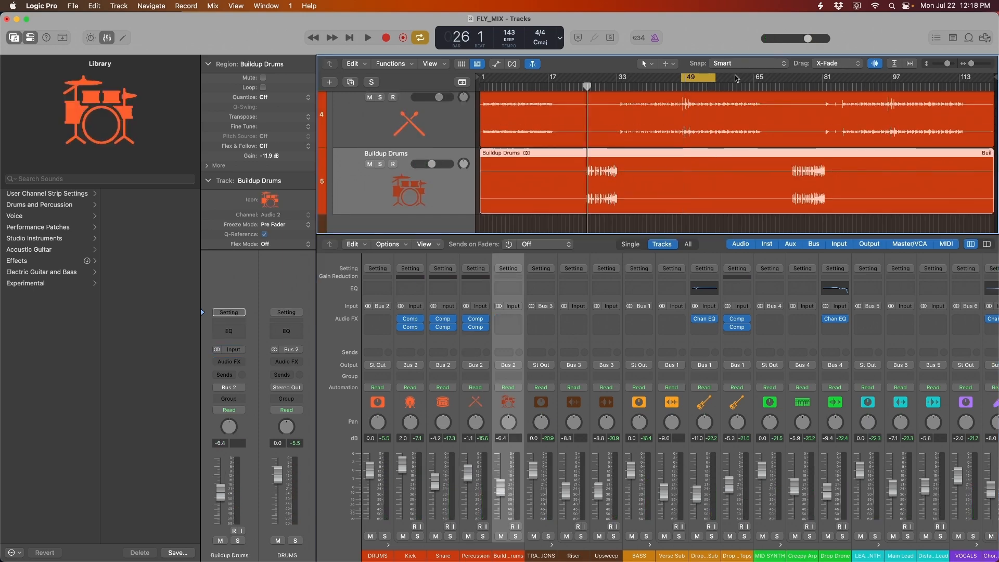
{"action": "key", "text": "c"}
{"action": "key", "text": "space"}
{"action": "key", "text": "s"}
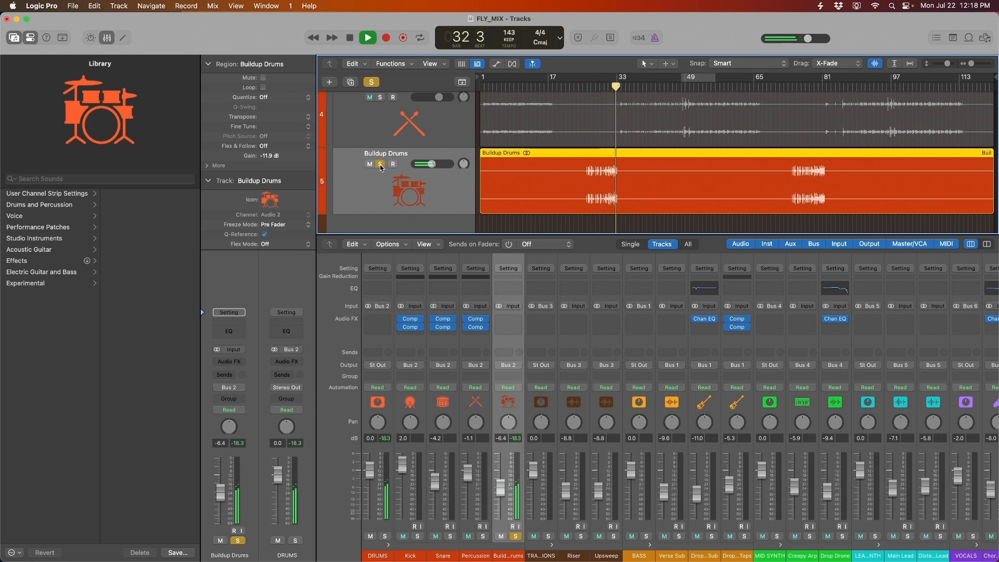
{"action": "key", "text": "space"}
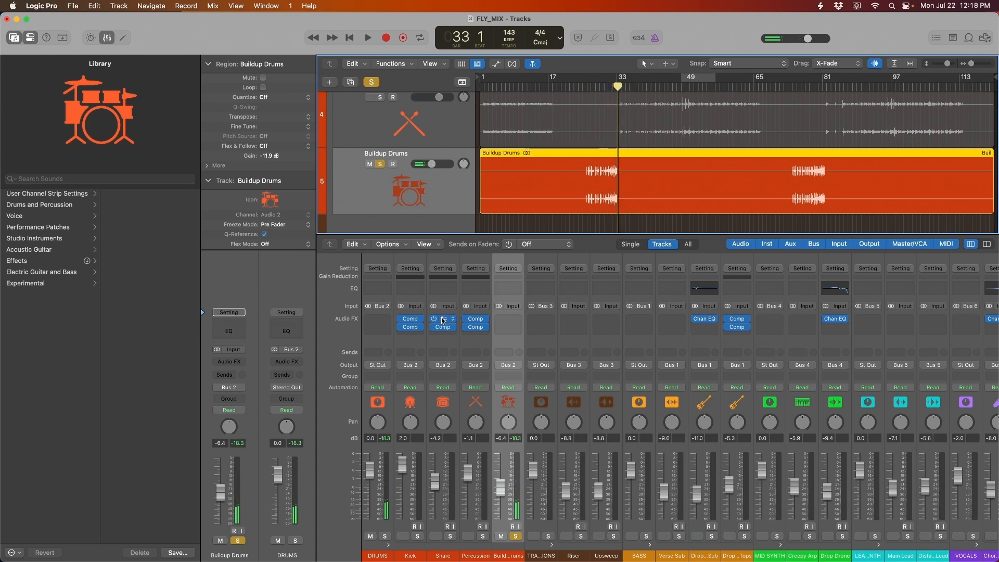
Step: Copy the snare's first compressor onto the Buildup Drums channel and play the buildup from bar 26 with the compressor open
{"action": "left_click_drag", "start_coordinate": [442, 318], "coordinate": [508, 319]}
{"action": "left_click", "coordinate": [508, 319]}
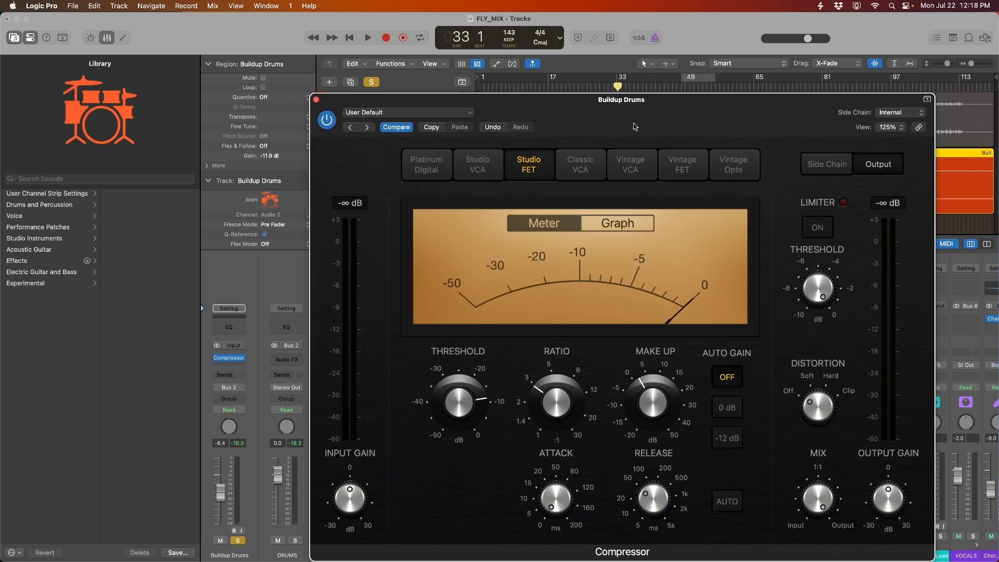
{"action": "left_click_drag", "start_coordinate": [650, 40], "coordinate": [416, 242]}
{"action": "key", "text": "space"}
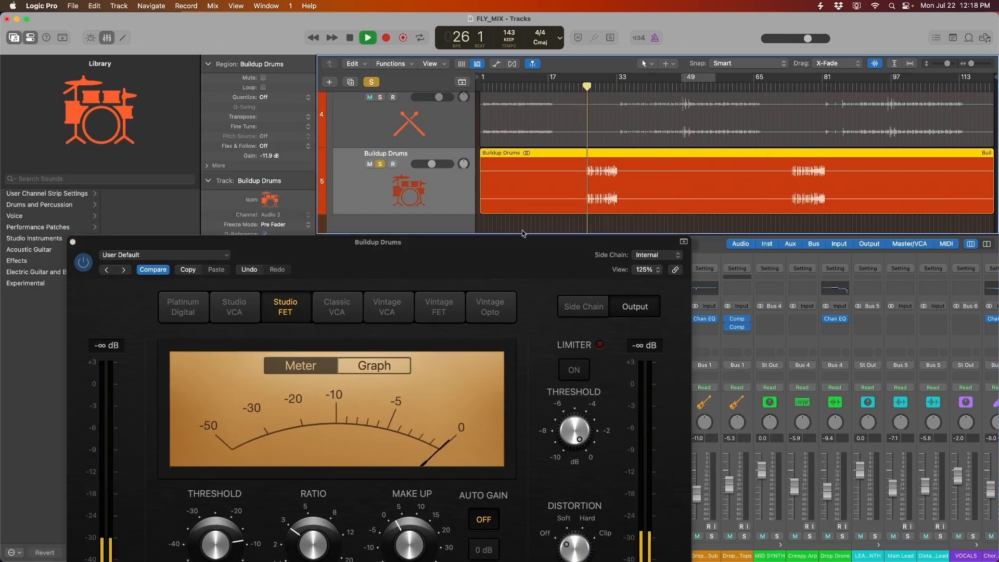
{"action": "left_click_drag", "start_coordinate": [486, 242], "coordinate": [496, 68]}
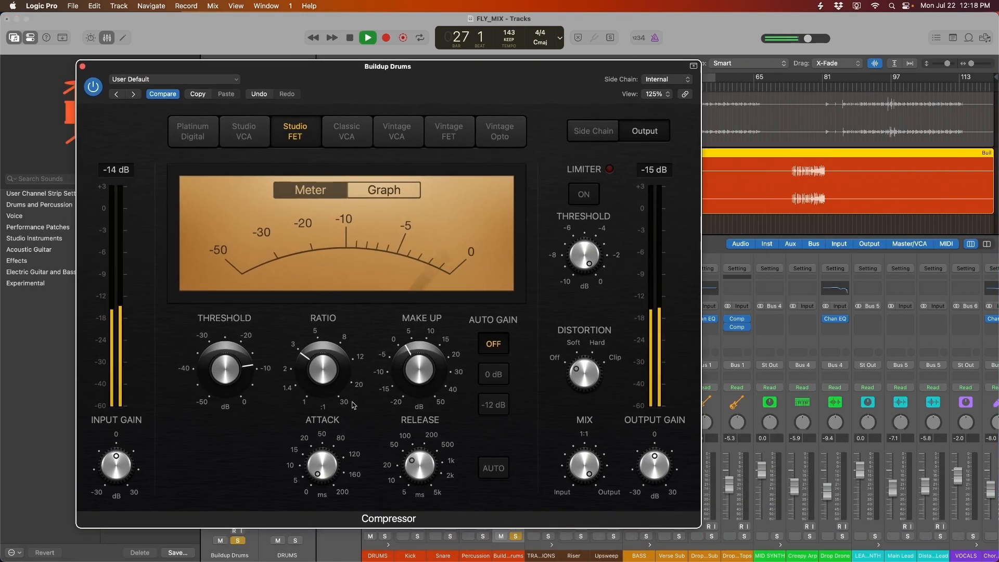
{"action": "mouse_move", "coordinate": [231, 374]}
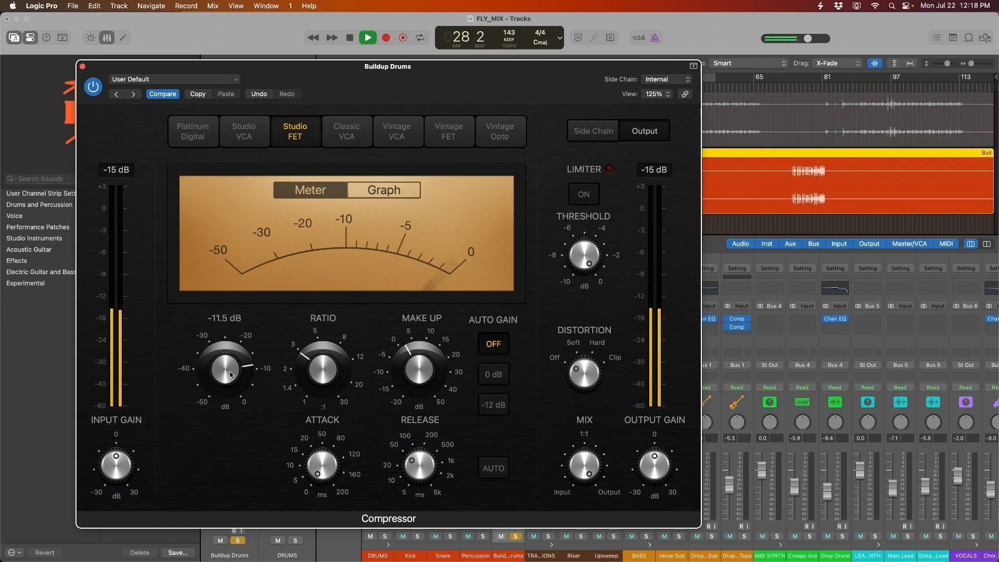
{"action": "mouse_move", "coordinate": [315, 371]}
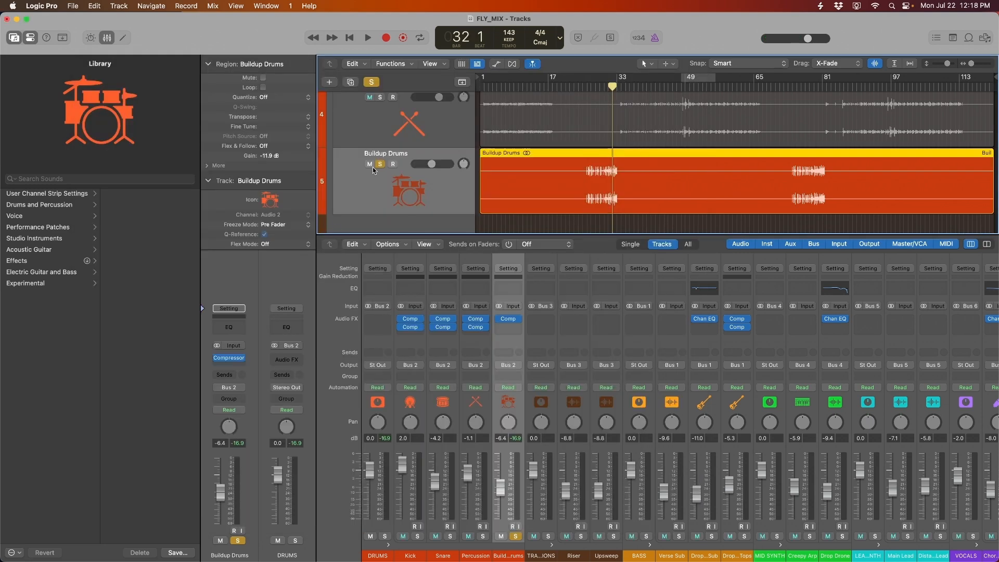
Step: Unsolo the Buildup Drums, play the end of the first buildup in the full mix, and set the track's volume to -6.0 dB
{"action": "left_click", "coordinate": [379, 164]}
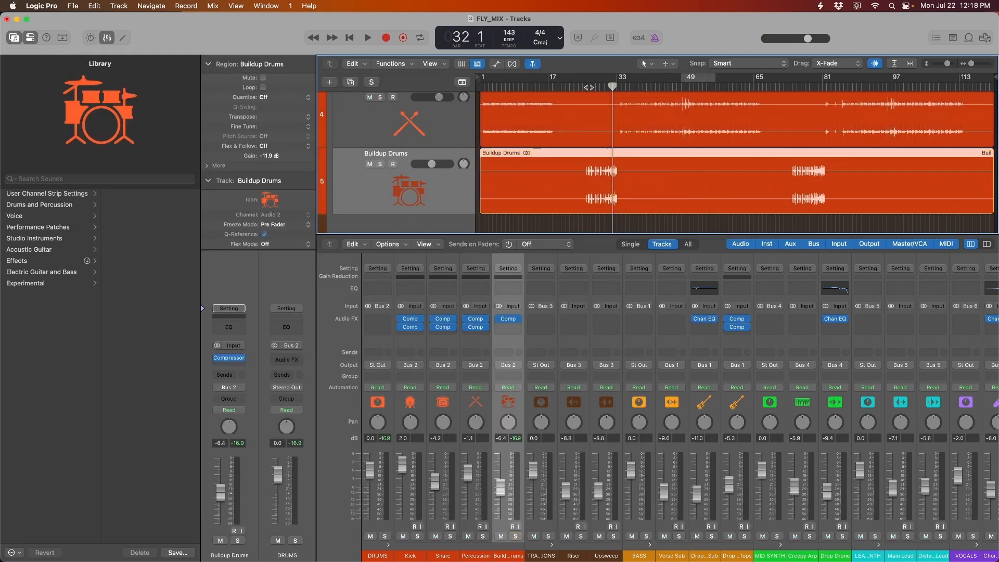
{"action": "left_click", "coordinate": [587, 87]}
{"action": "left_click", "coordinate": [604, 87]}
{"action": "key", "text": "space"}
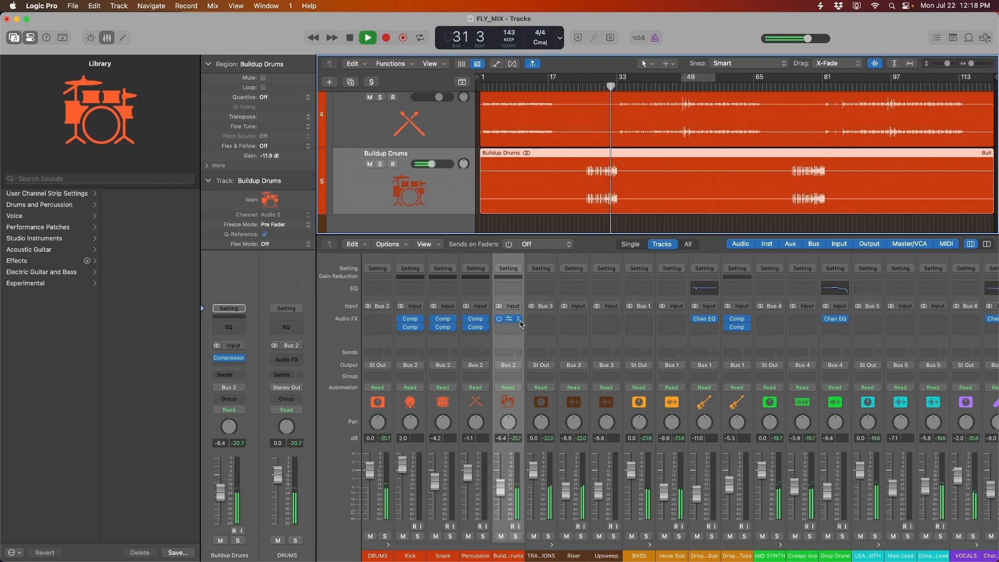
{"action": "left_click_drag", "start_coordinate": [430, 164], "coordinate": [432, 164]}
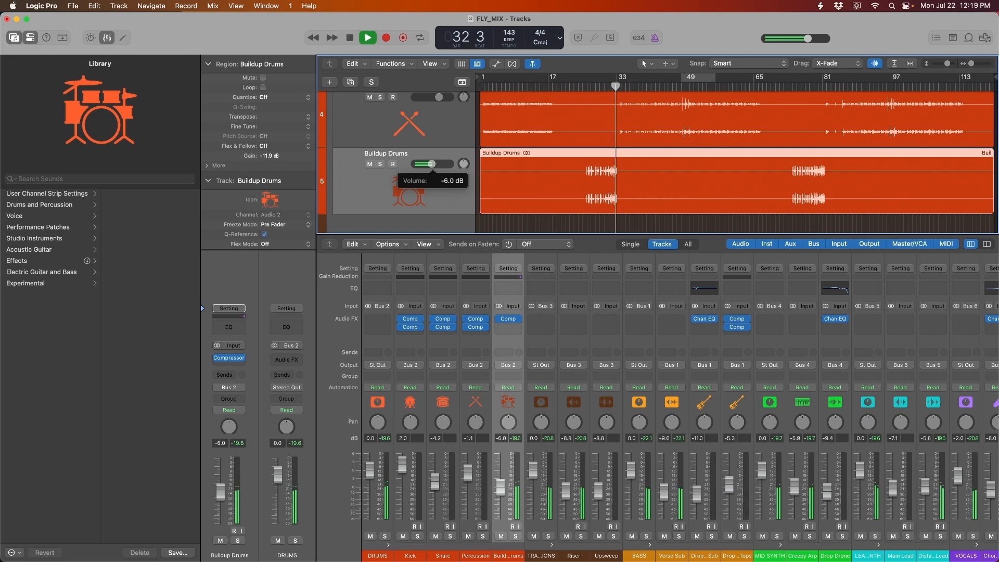
Step: Listen to the drop in the full mix and turn the cycle range around bar 49 back on during playback
{"action": "scroll", "coordinate": [659, 114], "scroll_direction": "up", "scroll_amount": 5}
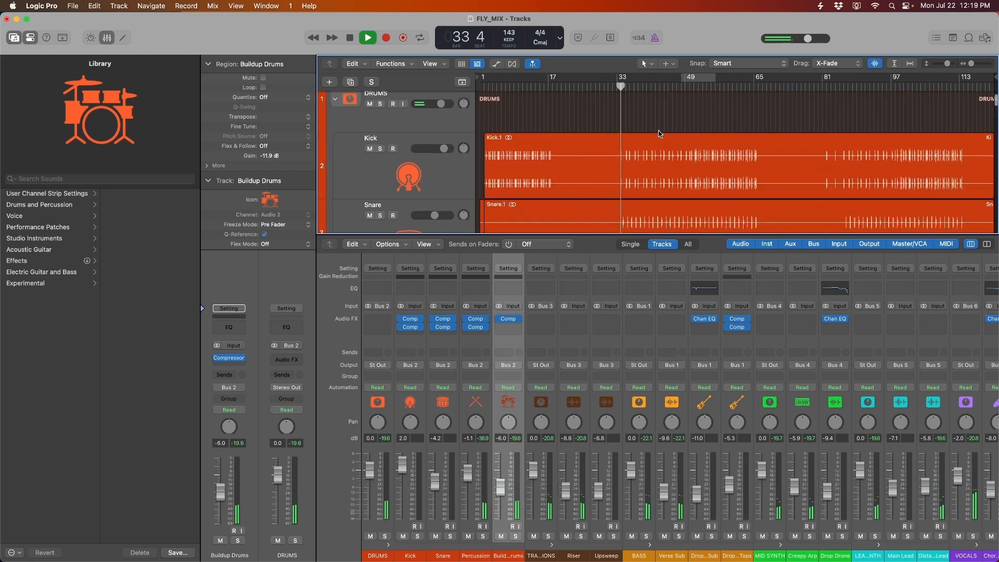
{"action": "scroll", "coordinate": [660, 134], "scroll_direction": "down", "scroll_amount": 3}
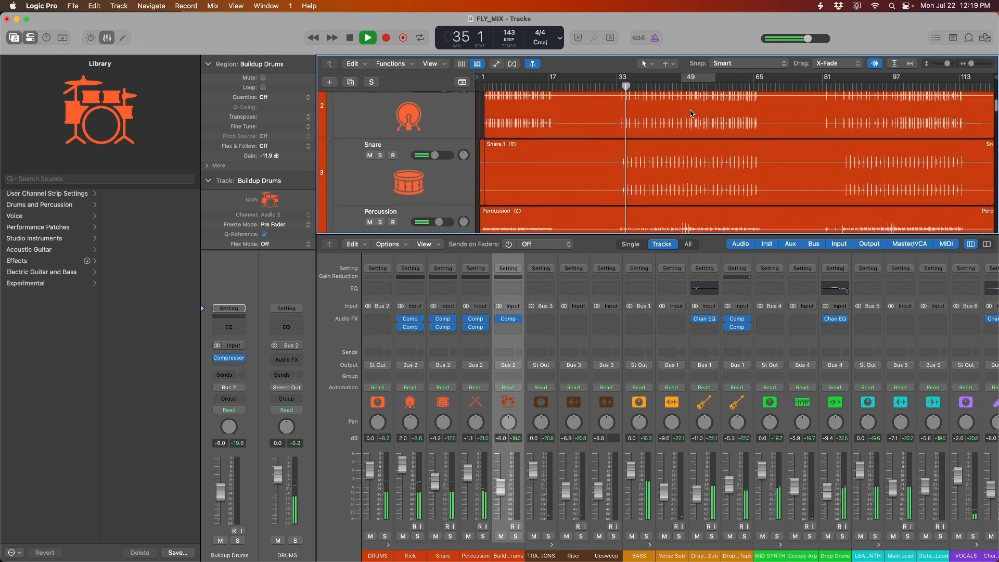
{"action": "left_click", "coordinate": [692, 77]}
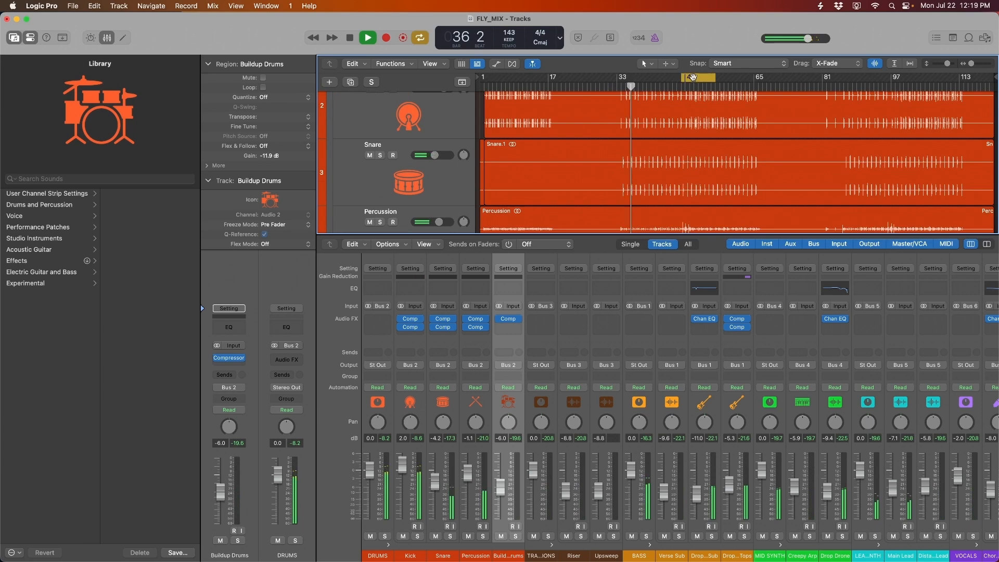
{"action": "scroll", "coordinate": [638, 157], "scroll_direction": "up", "scroll_amount": 2}
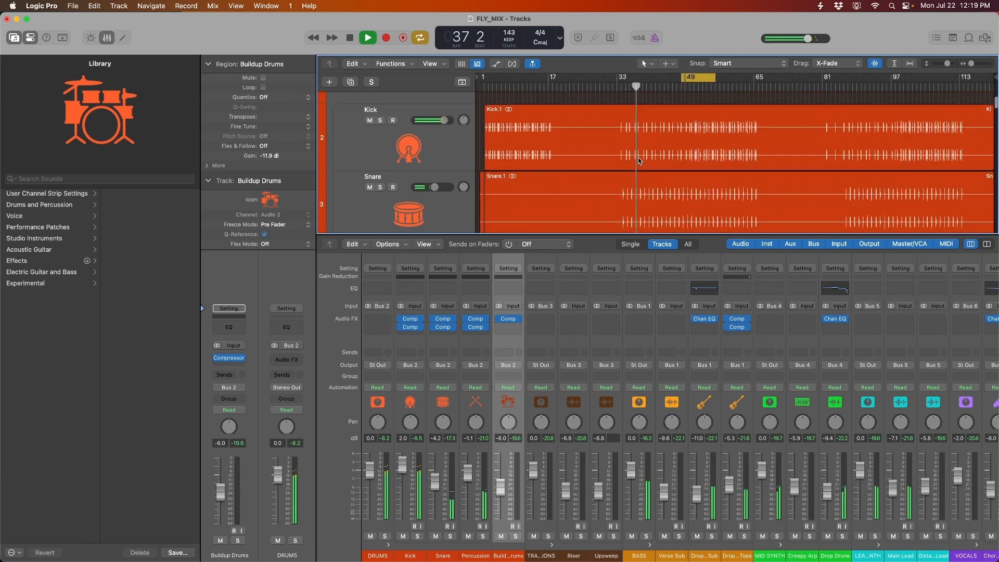
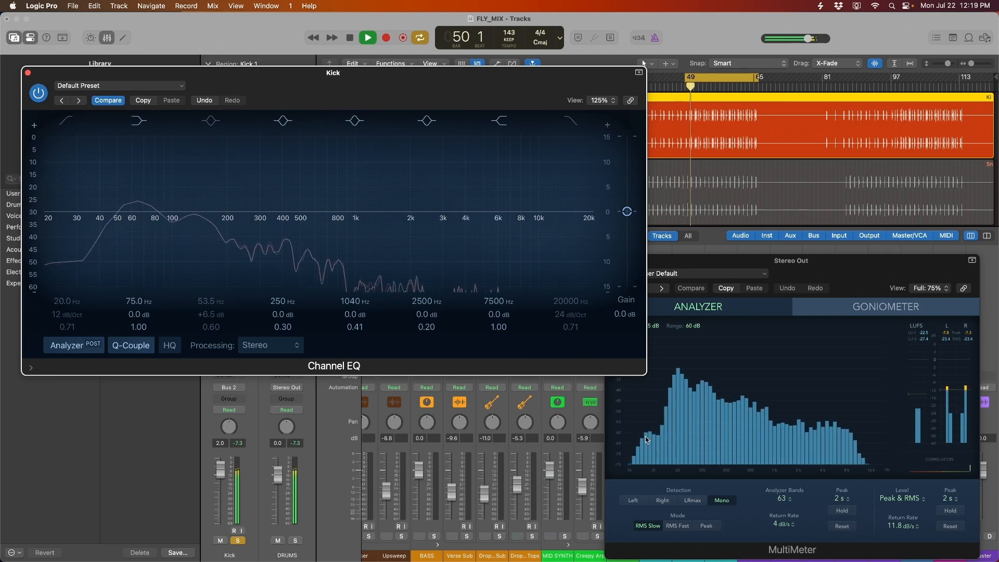
Step: Enable the low-cut band in the kick's Channel EQ at 29.0 Hz with a 48 dB/Oct slope and listen to the soloed kick
{"action": "key", "text": "space"}
{"action": "left_click", "coordinate": [71, 302]}
{"action": "left_click_drag", "start_coordinate": [69, 314], "coordinate": [70, 296]}
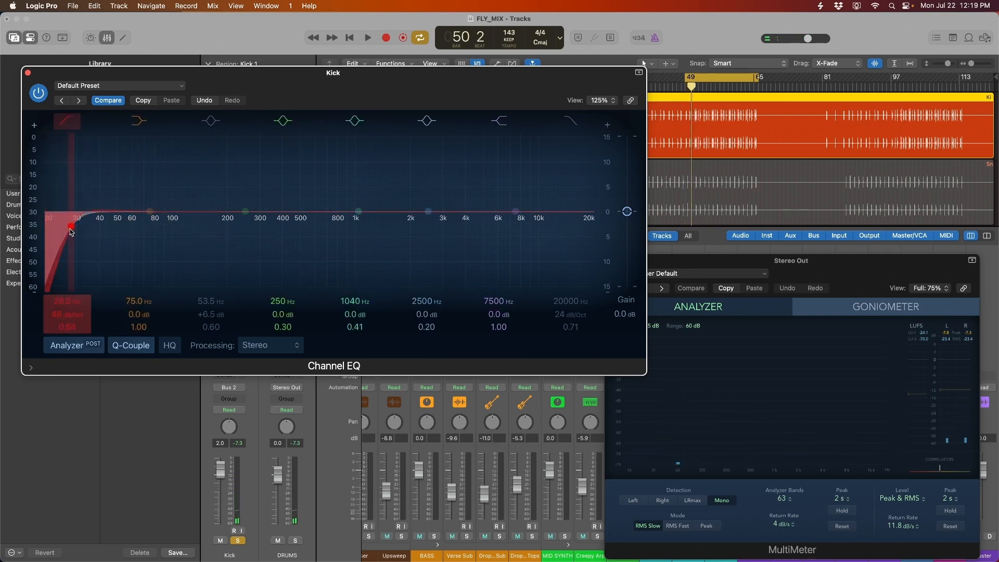
{"action": "key", "text": "space"}
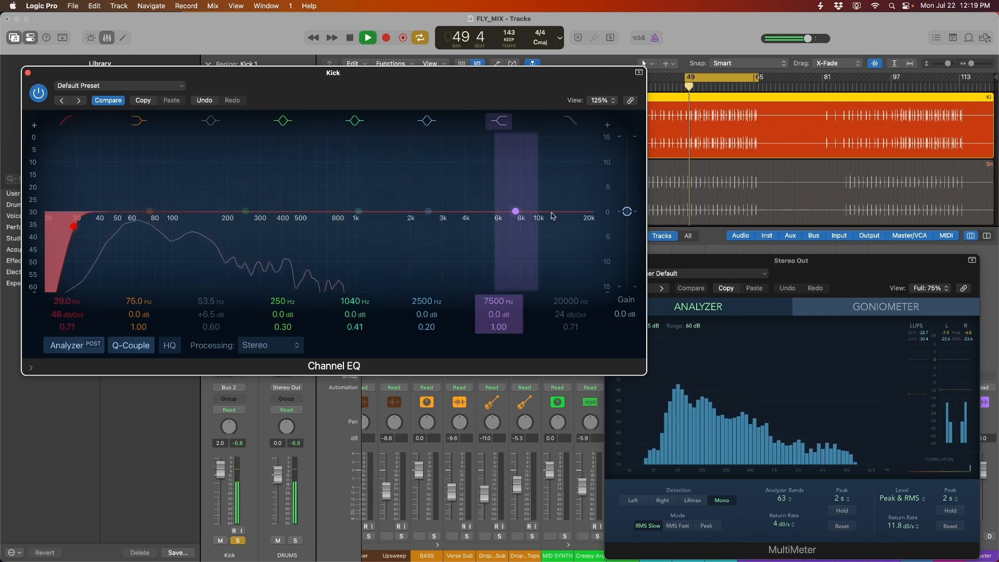
{"action": "left_click", "coordinate": [858, 291]}
{"action": "key", "text": "space"}
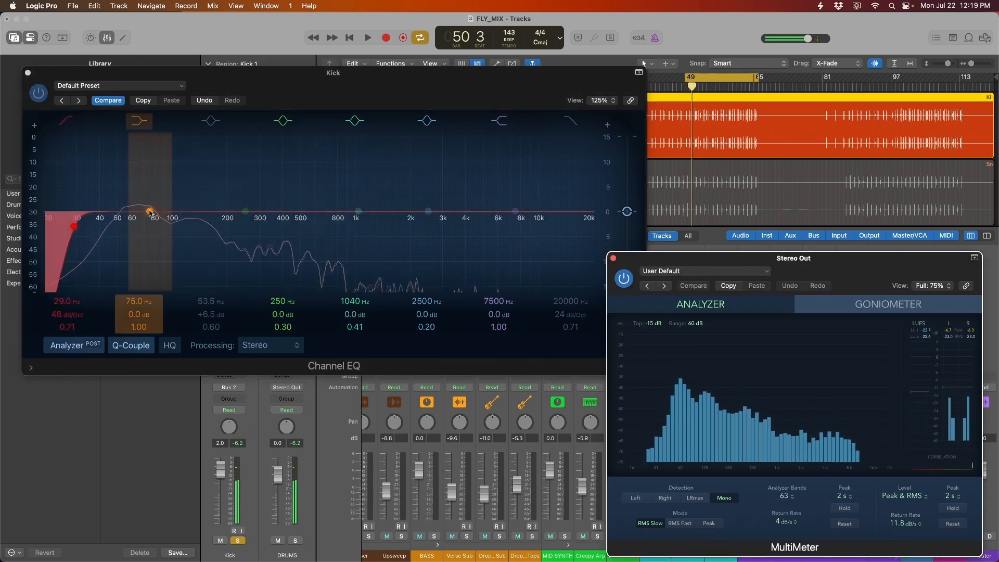
Step: Try a 1.0 dB low-shelf boost at 71 Hz and a 3.0 dB bell boost at 126 Hz on the kick
{"action": "left_click_drag", "start_coordinate": [149, 211], "coordinate": [147, 199]}
{"action": "left_click_drag", "start_coordinate": [246, 211], "coordinate": [198, 199]}
{"action": "left_click", "coordinate": [278, 120]}
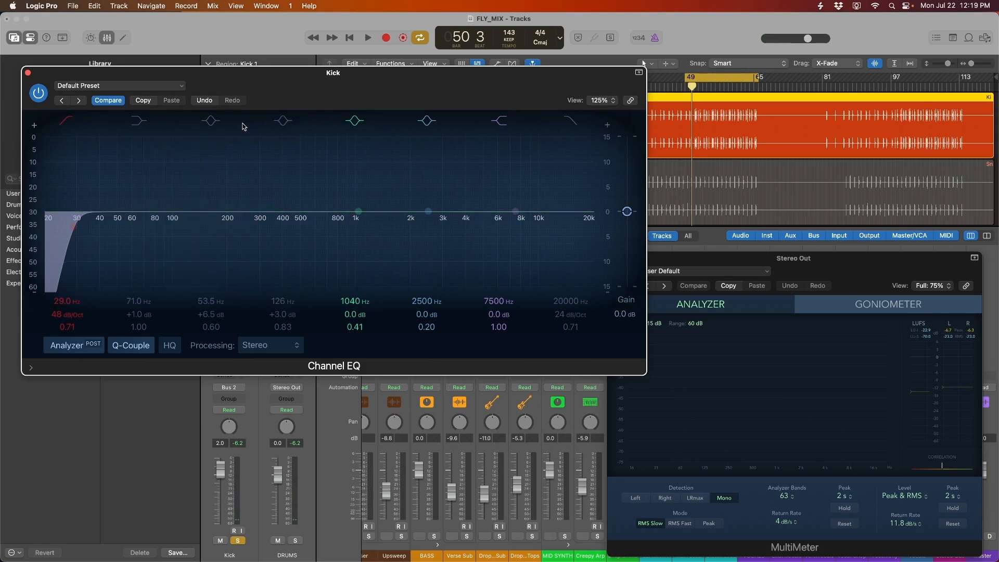
Step: Enable the kick EQ's first bell band and boost 66.5 Hz by 3.0 dB with a Q of 1.30 while listening
{"action": "left_click", "coordinate": [210, 121]}
{"action": "left_click_drag", "start_coordinate": [125, 203], "coordinate": [139, 182]}
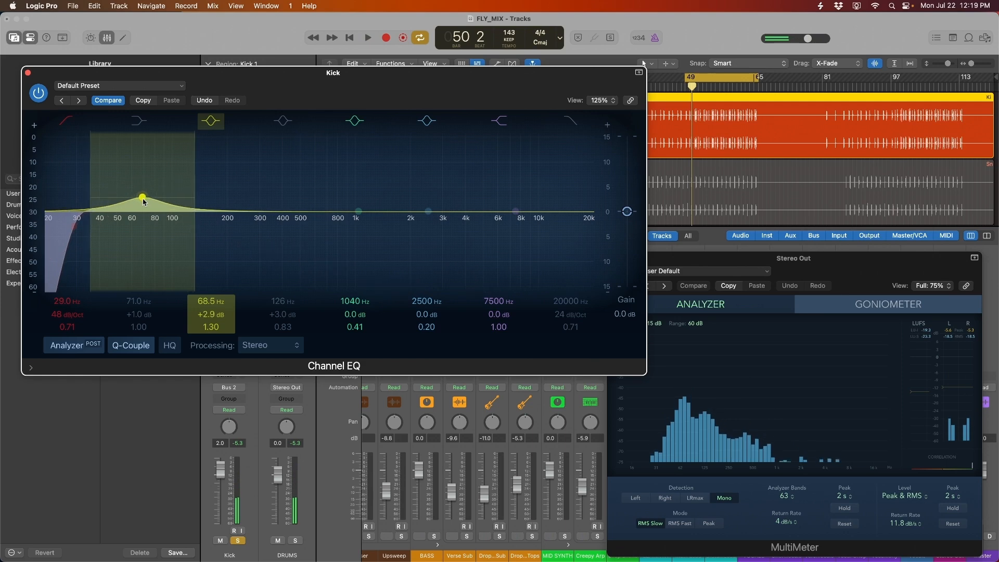
{"action": "left_click_drag", "start_coordinate": [144, 199], "coordinate": [144, 207]}
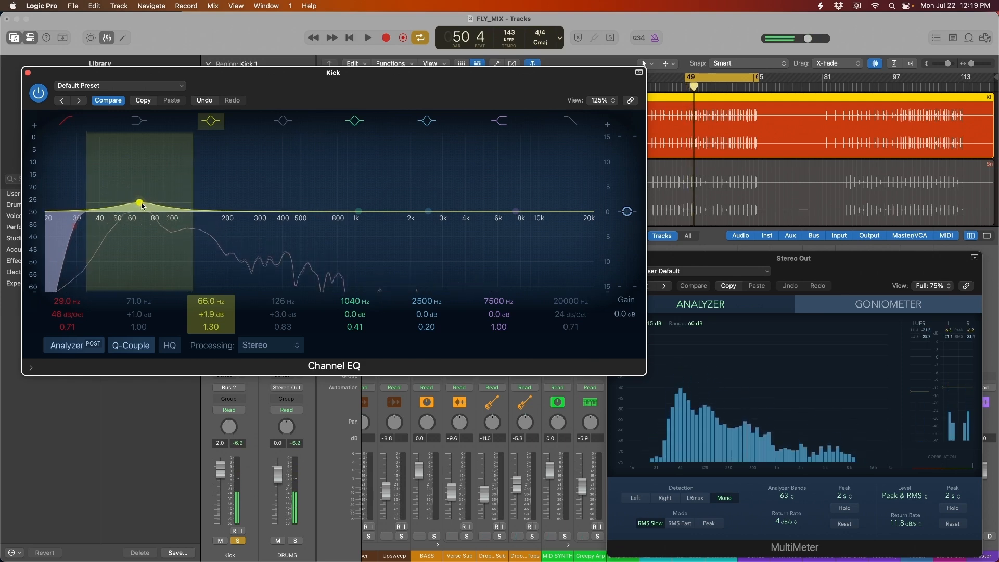
{"action": "key", "text": "space"}
{"action": "left_click_drag", "start_coordinate": [142, 204], "coordinate": [194, 199]}
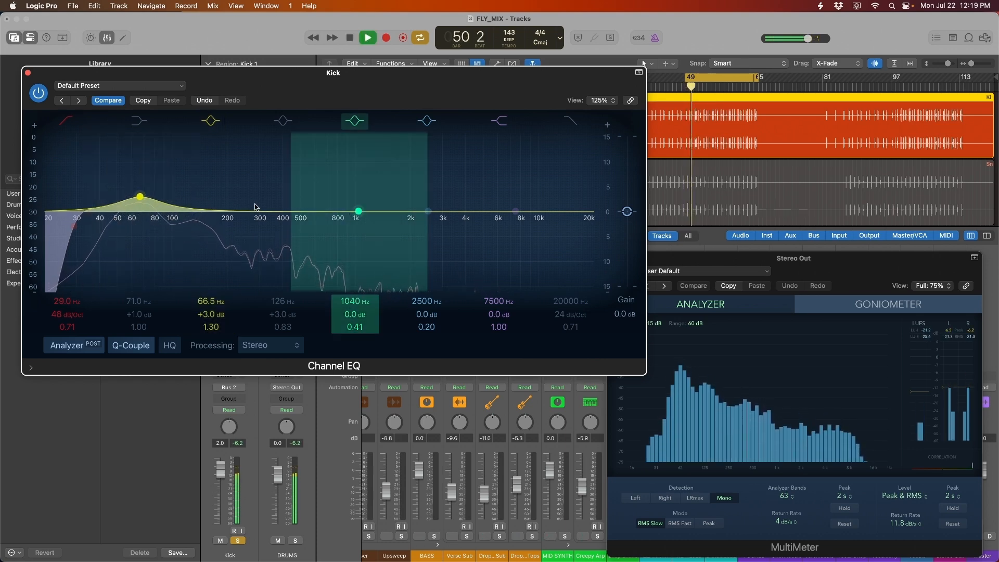
Step: Move the kick EQ's 1040 Hz band to 131 Hz at +0.1 dB with a Q of 1.20, then close the EQ
{"action": "key", "text": "space"}
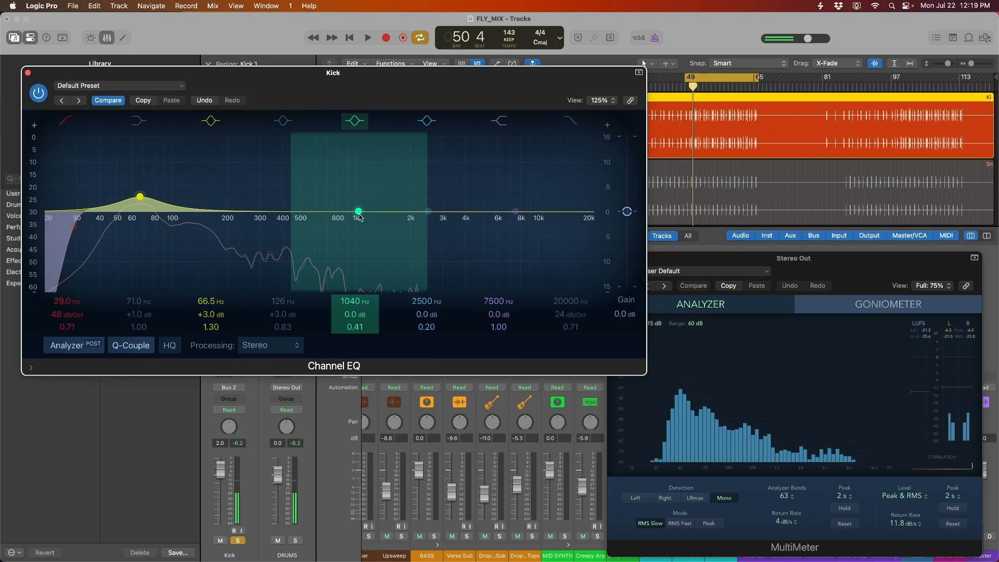
{"action": "left_click_drag", "start_coordinate": [359, 214], "coordinate": [196, 210]}
{"action": "key", "text": "space"}
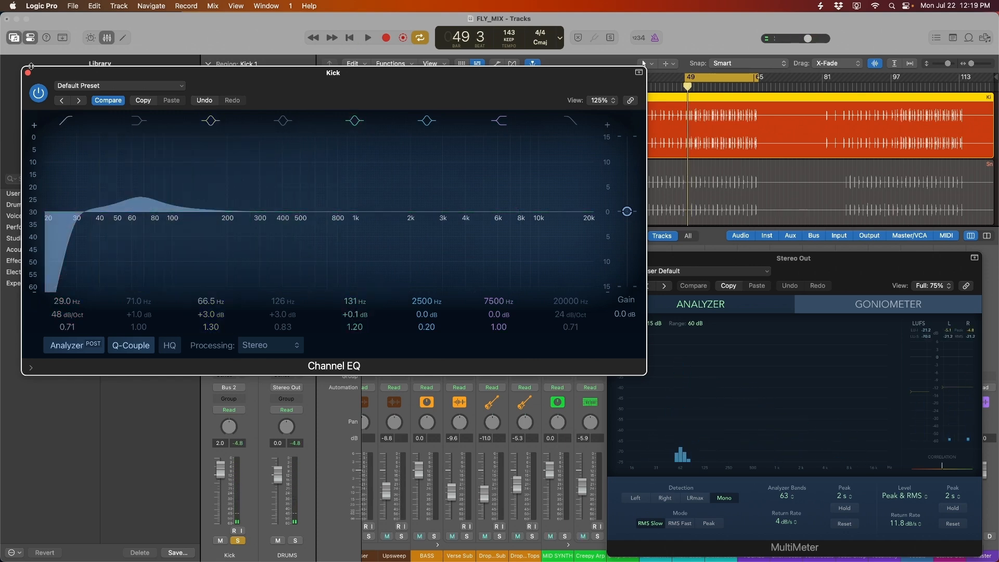
{"action": "left_click", "coordinate": [28, 73]}
Step: Solo the Drop Bass Sub instead of the kick and play it from bar 49 to examine its spectrum in the MultiMeter
{"action": "scroll", "coordinate": [415, 139], "scroll_direction": "down", "scroll_amount": 10}
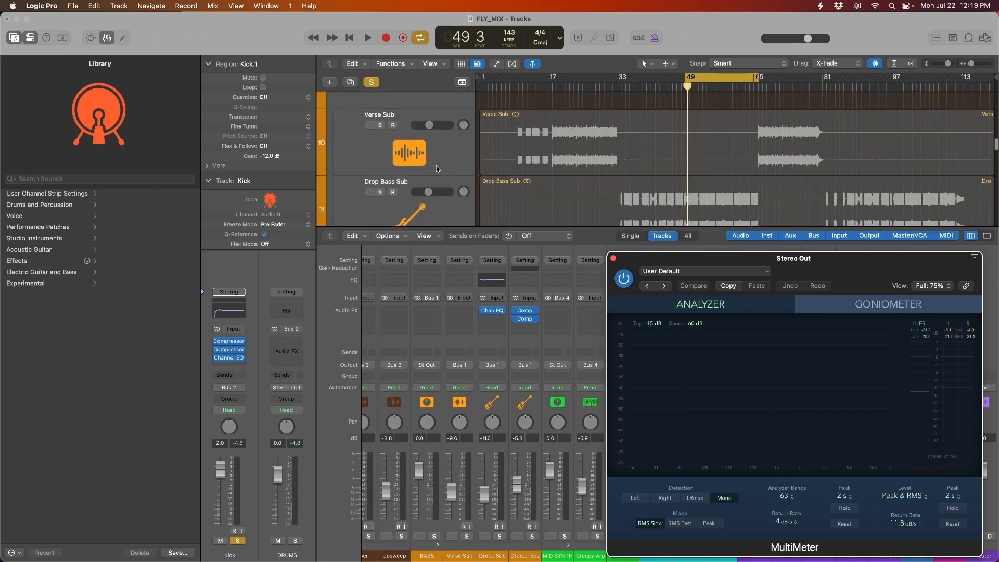
{"action": "left_click", "coordinate": [439, 166]}
{"action": "left_click", "coordinate": [440, 184]}
{"action": "scroll", "coordinate": [451, 165], "scroll_direction": "down", "scroll_amount": 3}
{"action": "scroll", "coordinate": [451, 166], "scroll_direction": "up", "scroll_amount": 1}
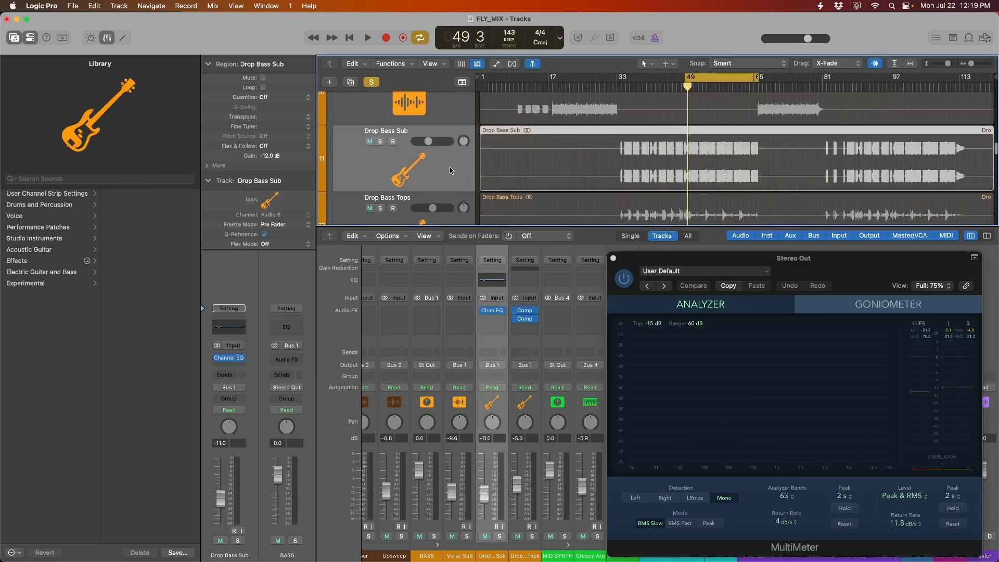
{"action": "left_click", "coordinate": [449, 174]}
{"action": "scroll", "coordinate": [447, 178], "scroll_direction": "down", "scroll_amount": 1}
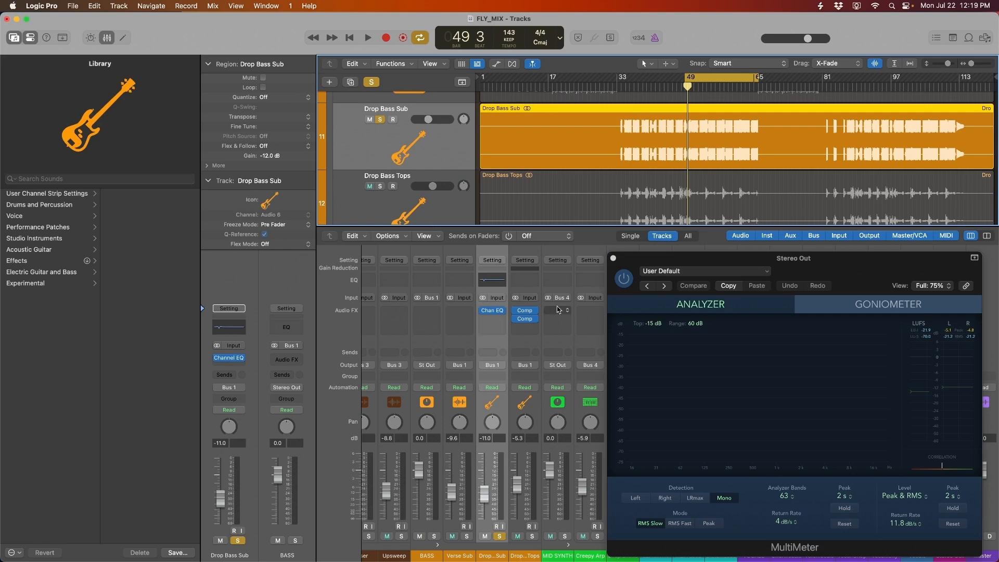
{"action": "scroll", "coordinate": [427, 132], "scroll_direction": "up", "scroll_amount": 10}
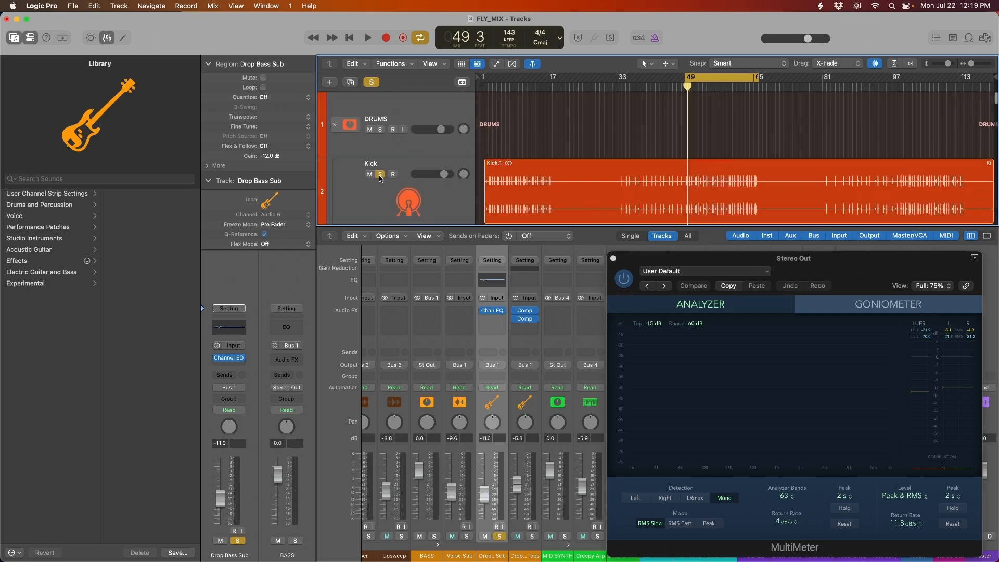
{"action": "key", "text": "space"}
{"action": "scroll", "coordinate": [396, 172], "scroll_direction": "down", "scroll_amount": 6}
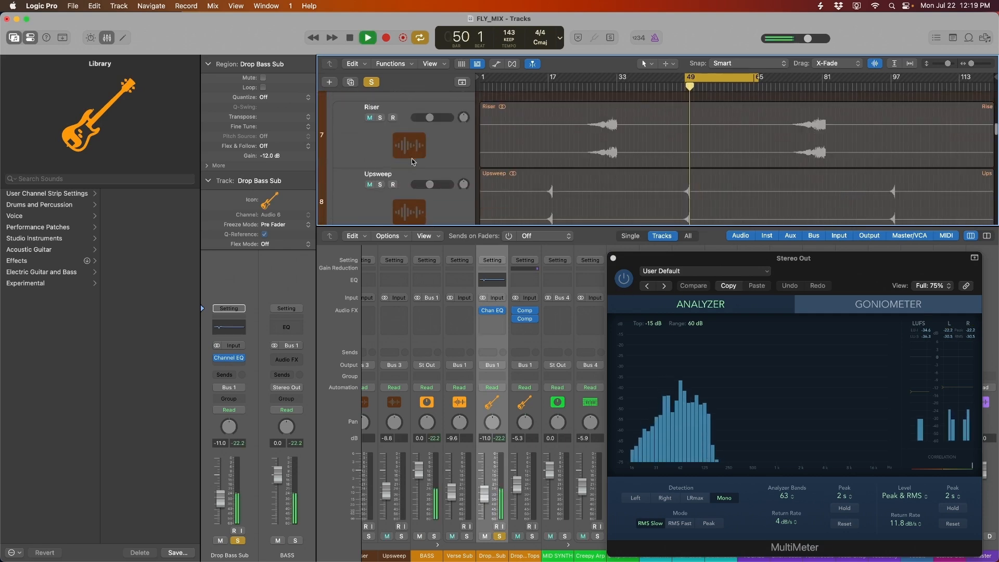
{"action": "scroll", "coordinate": [412, 161], "scroll_direction": "down", "scroll_amount": 4}
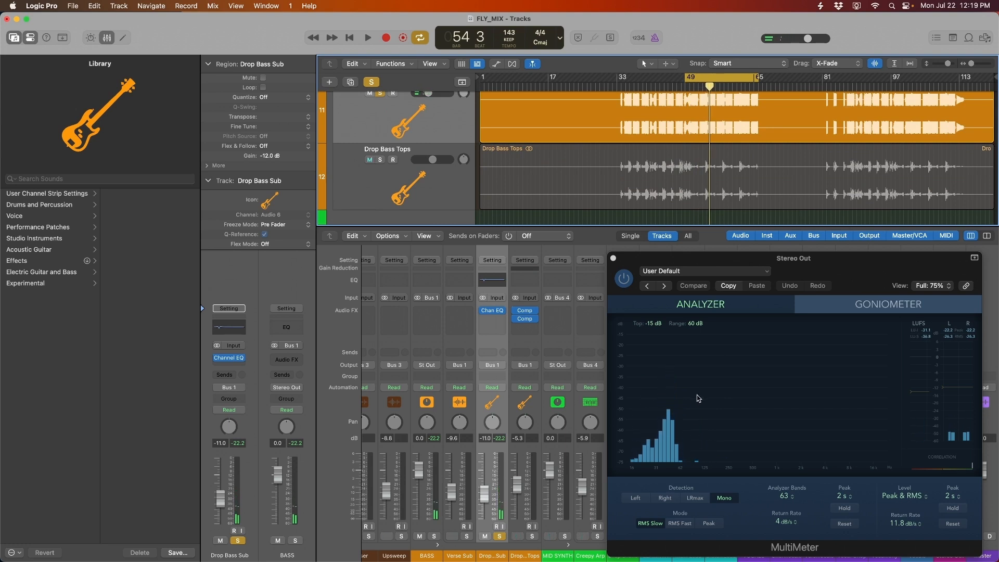
Step: Solo the Drop Bass Tops instead of the sub, play it to examine its spectrum in the MultiMeter, and unsolo it
{"action": "scroll", "coordinate": [416, 148], "scroll_direction": "up", "scroll_amount": 15}
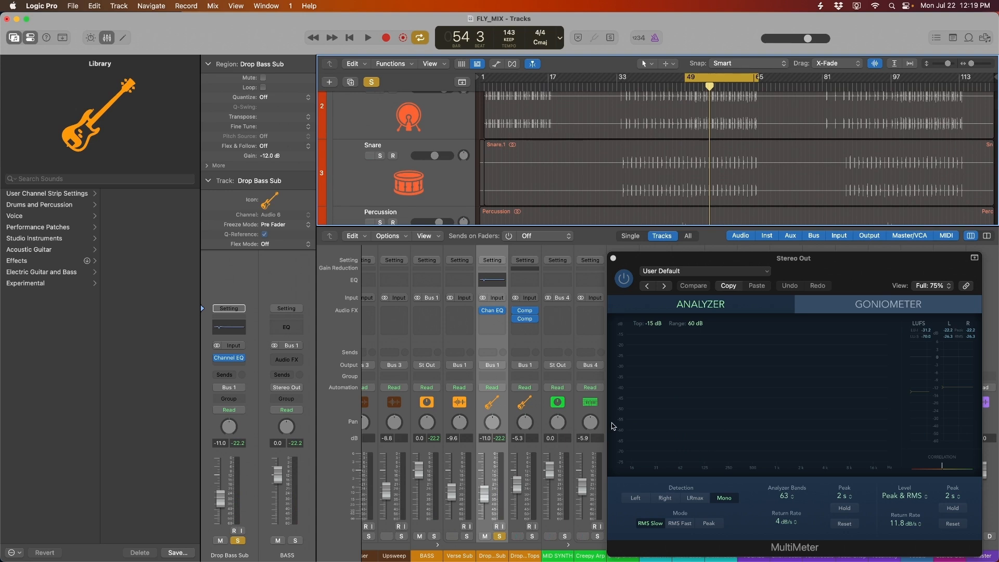
{"action": "scroll", "coordinate": [415, 185], "scroll_direction": "down", "scroll_amount": 12}
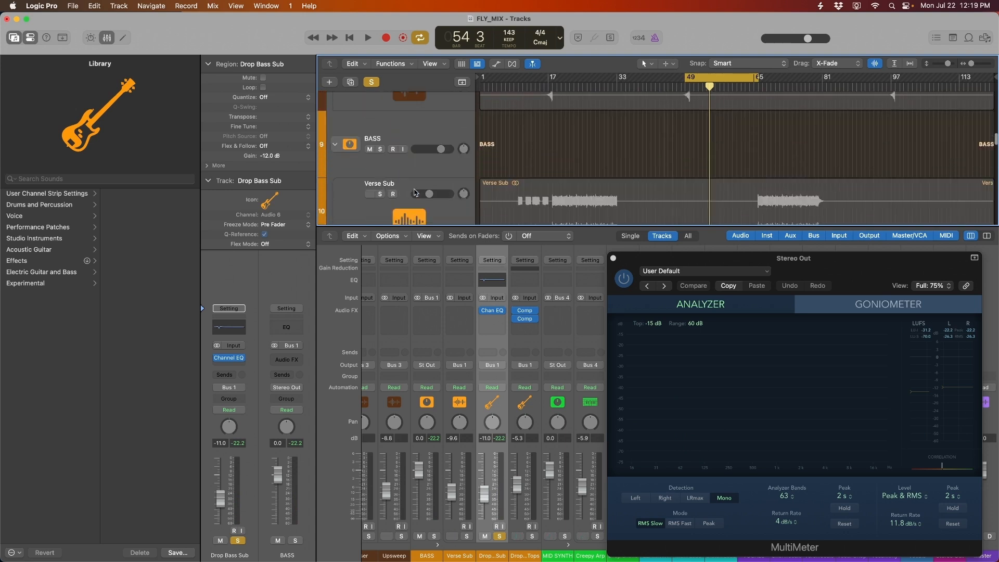
{"action": "scroll", "coordinate": [414, 185], "scroll_direction": "down", "scroll_amount": 2}
{"action": "left_click", "coordinate": [414, 185]}
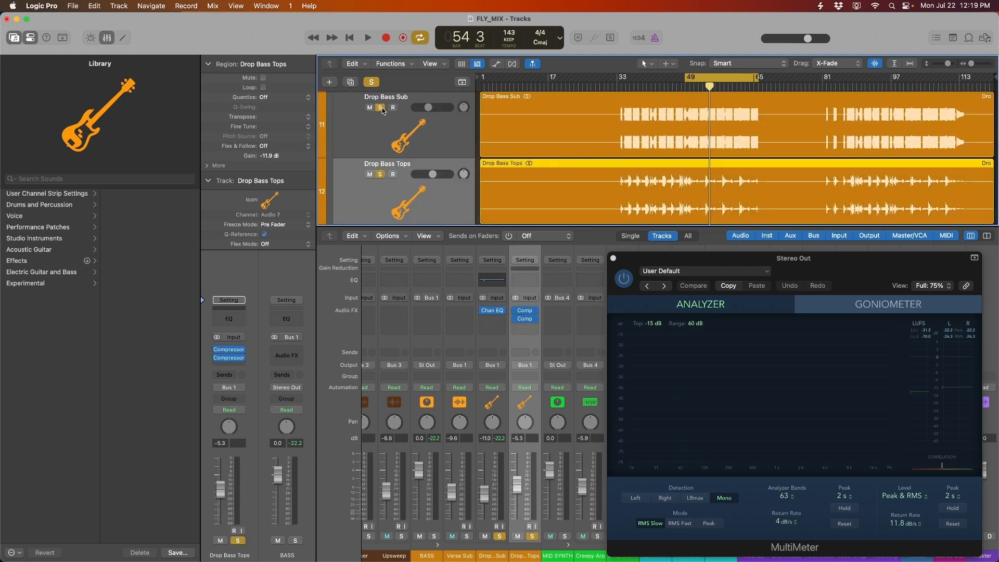
{"action": "key", "text": "space"}
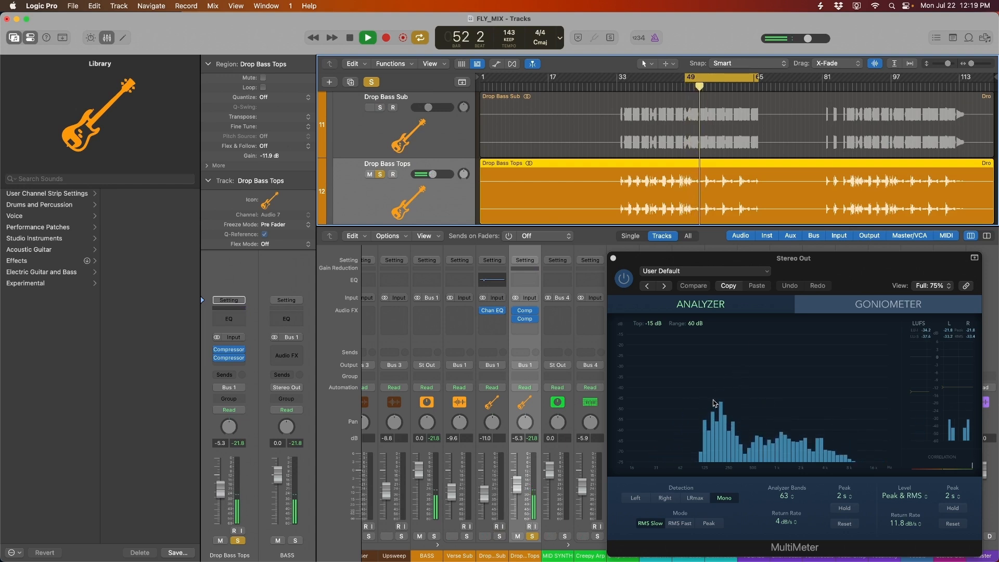
{"action": "left_click", "coordinate": [380, 174]}
Step: Cut the kick by 3.0 dB at 133 Hz in its Channel EQ, listen in the full mix, and close the EQ
{"action": "scroll", "coordinate": [417, 150], "scroll_direction": "up", "scroll_amount": 10}
{"action": "left_click", "coordinate": [436, 193]}
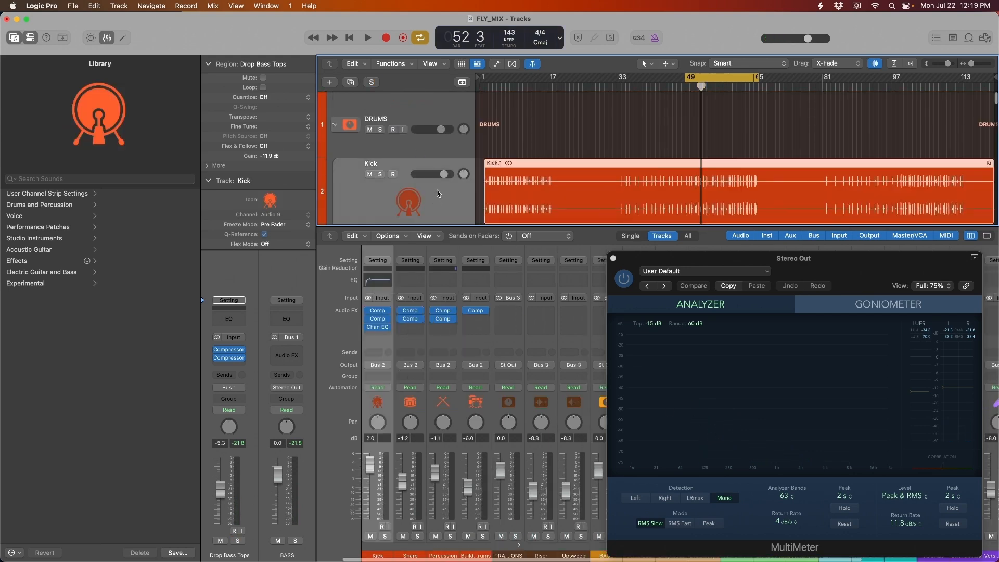
{"action": "left_click", "coordinate": [378, 281]}
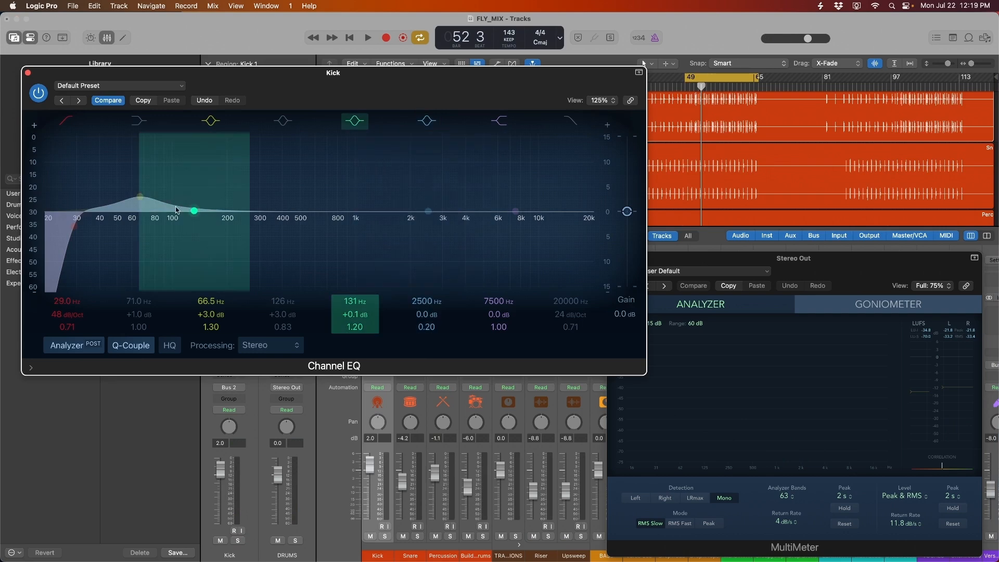
{"action": "key", "text": "space"}
{"action": "left_click_drag", "start_coordinate": [193, 211], "coordinate": [202, 226]}
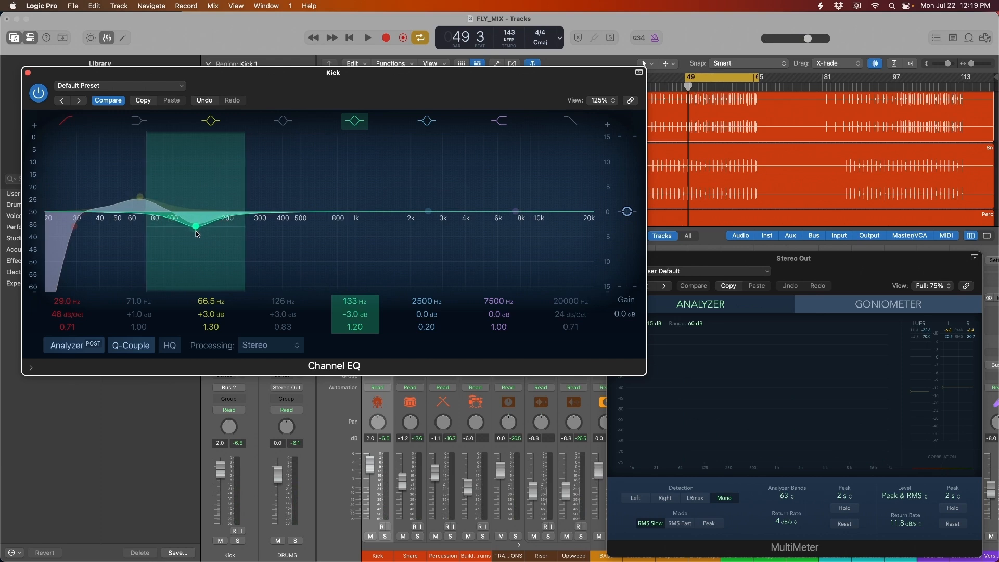
{"action": "left_click_drag", "start_coordinate": [340, 90], "coordinate": [349, 86]}
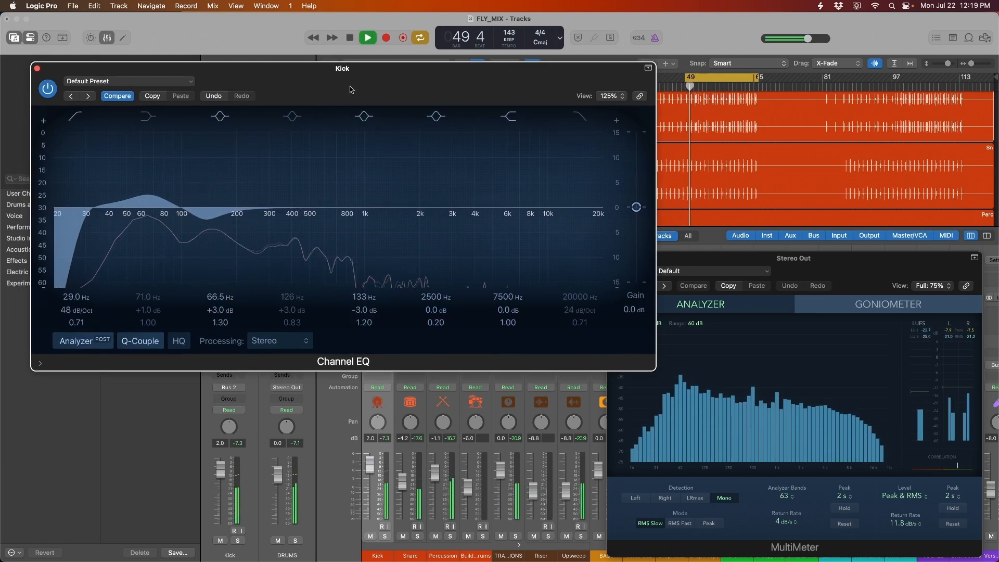
{"action": "key", "text": "space"}
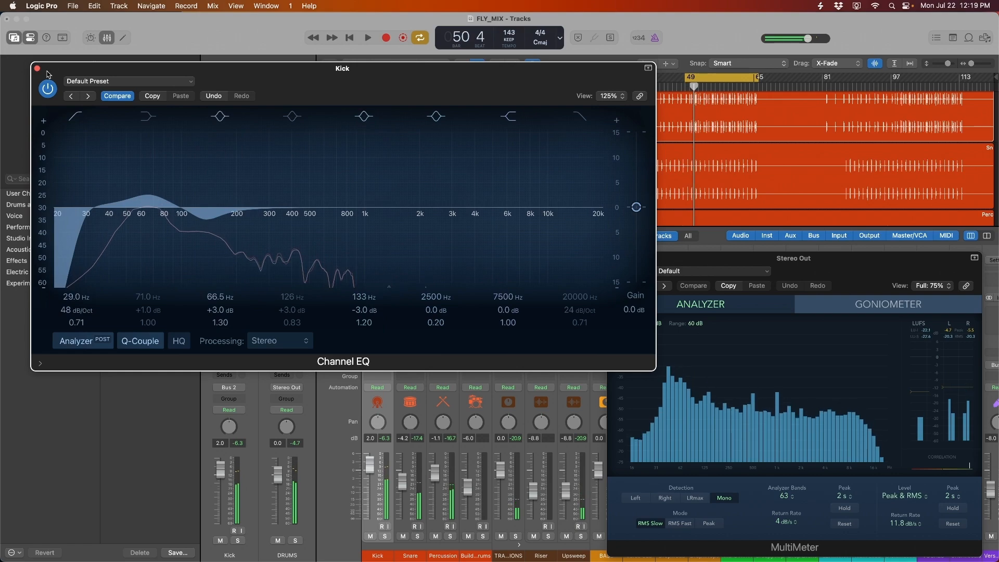
{"action": "left_click_drag", "start_coordinate": [47, 74], "coordinate": [2, 82]}
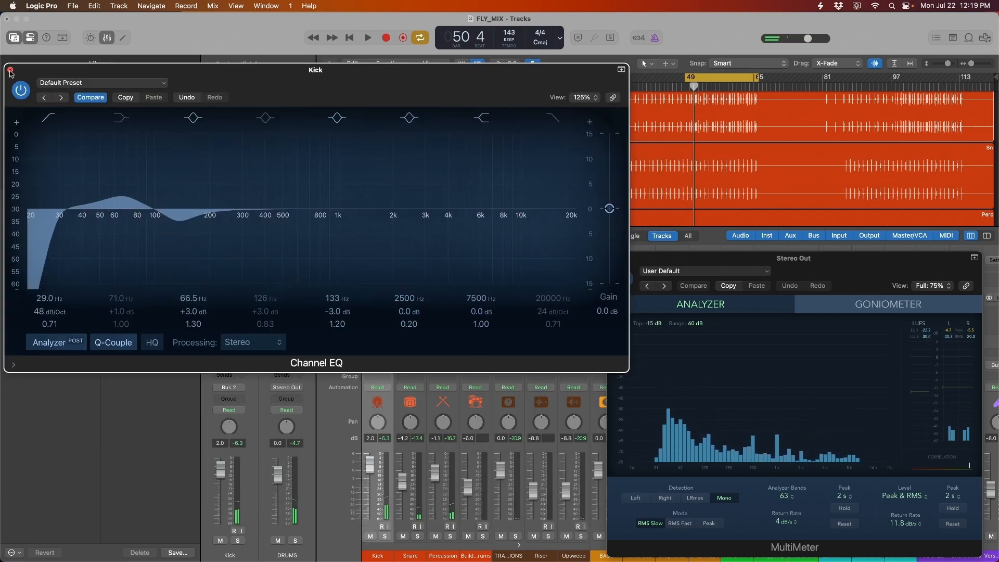
{"action": "left_click", "coordinate": [11, 70]}
Step: Add a Channel EQ to the Drop Bass Tops track and arrange its window and the MultiMeter so both are visible
{"action": "scroll", "coordinate": [598, 160], "scroll_direction": "down", "scroll_amount": 10}
{"action": "left_click", "coordinate": [440, 178]}
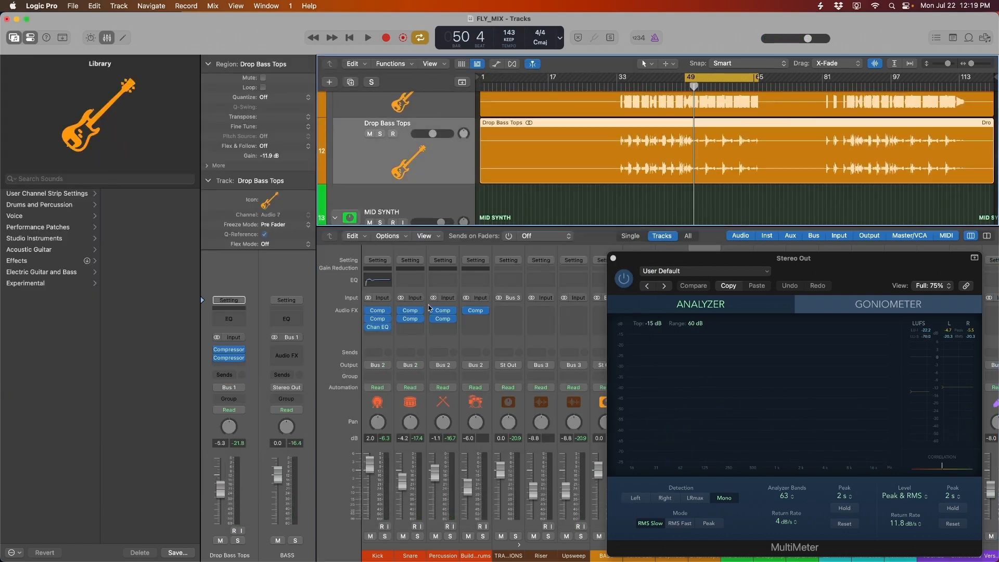
{"action": "left_click_drag", "start_coordinate": [872, 286], "coordinate": [304, 49]}
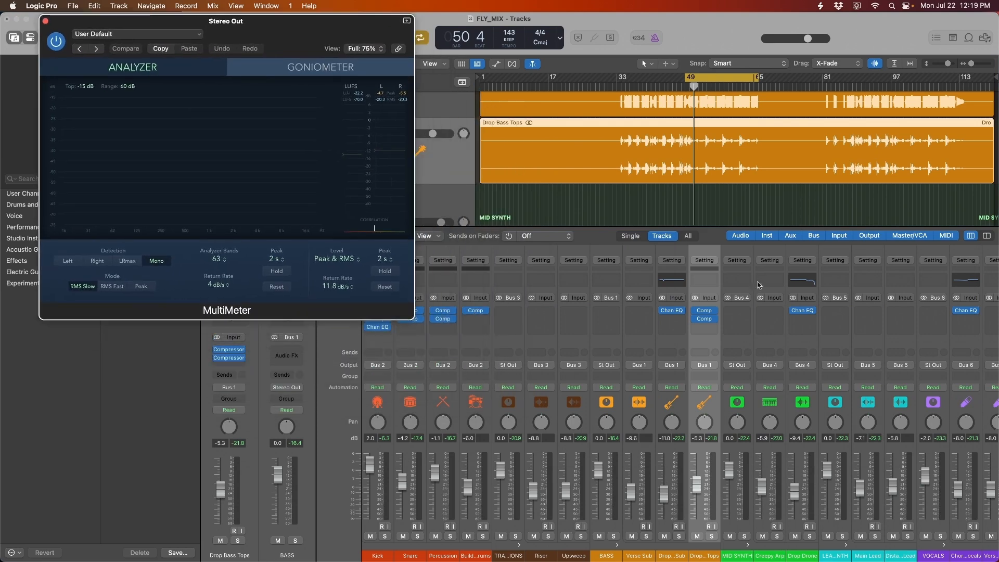
{"action": "left_click", "coordinate": [702, 284]}
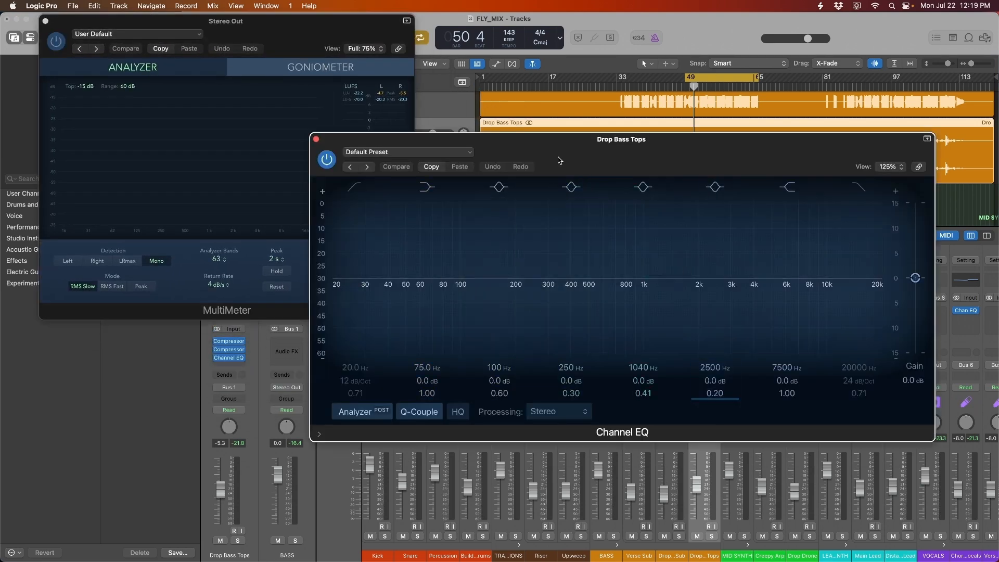
{"action": "left_click_drag", "start_coordinate": [624, 130], "coordinate": [697, 234]}
Step: Shape the Drop Bass Tops EQ with cuts of 2.1 dB at 107 Hz and 3.0 dB at 66 Hz and a 1.8 dB boost at 157 Hz
{"action": "key", "text": "space"}
{"action": "mouse_move", "coordinate": [588, 346]}
{"action": "left_mouse_down"}
{"action": "mouse_move", "coordinate": [601, 344]}
{"action": "mouse_move", "coordinate": [564, 327]}
{"action": "mouse_move", "coordinate": [566, 371]}
{"action": "mouse_move", "coordinate": [543, 364]}
{"action": "mouse_move", "coordinate": [542, 392]}
{"action": "left_mouse_up"}
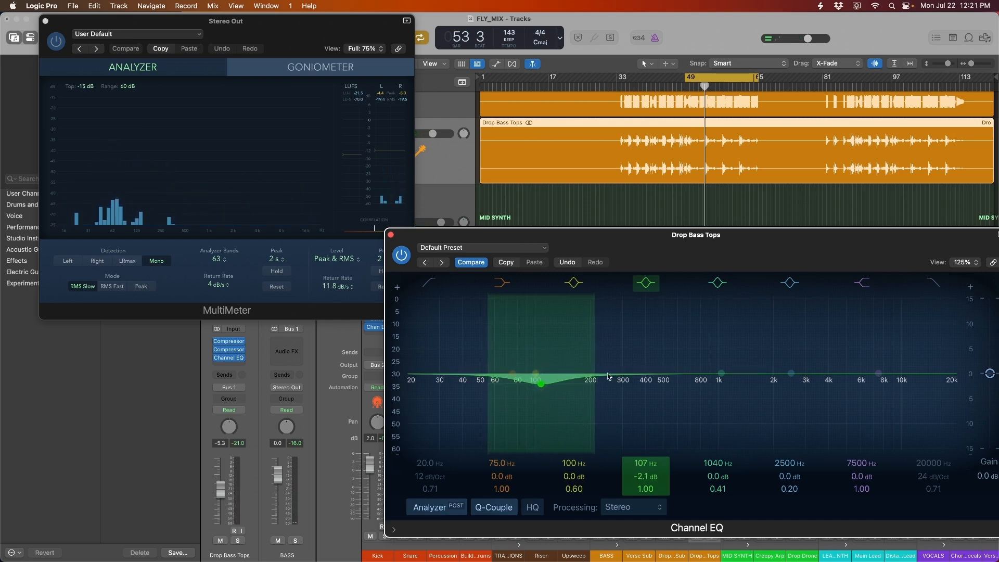
{"action": "left_click_drag", "start_coordinate": [721, 373], "coordinate": [569, 362]}
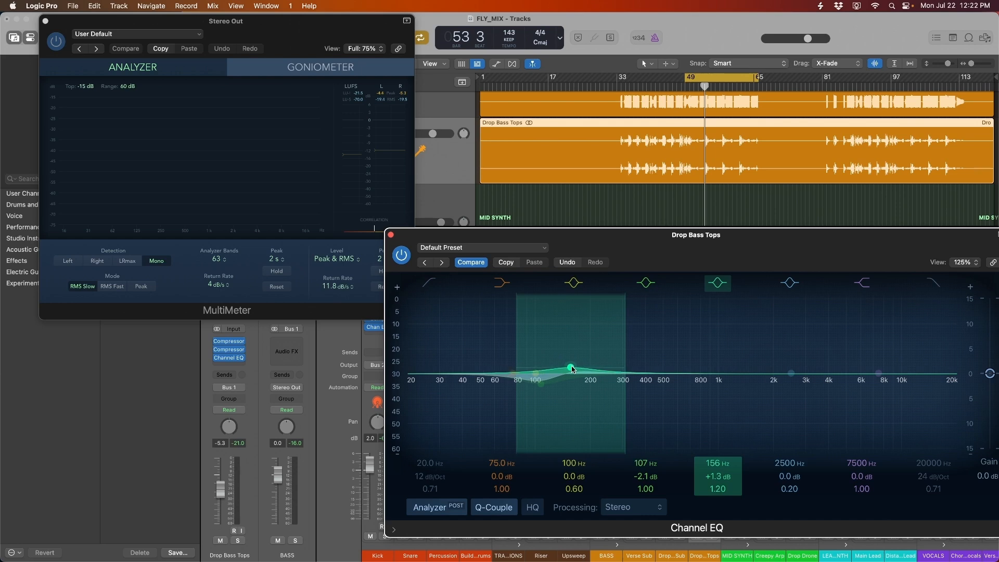
{"action": "key", "text": "space"}
{"action": "left_click_drag", "start_coordinate": [573, 369], "coordinate": [574, 366]}
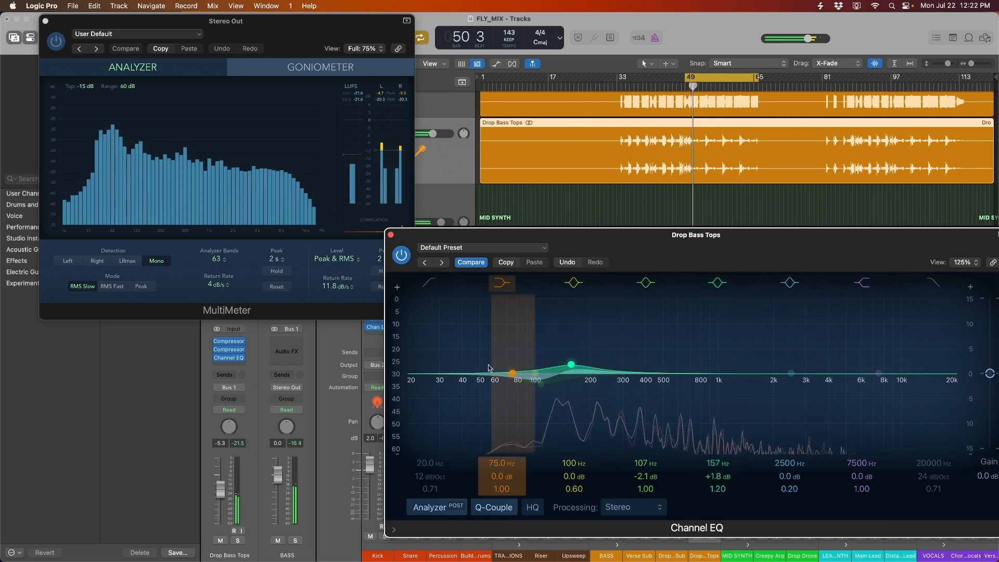
{"action": "left_click_drag", "start_coordinate": [790, 373], "coordinate": [502, 407]}
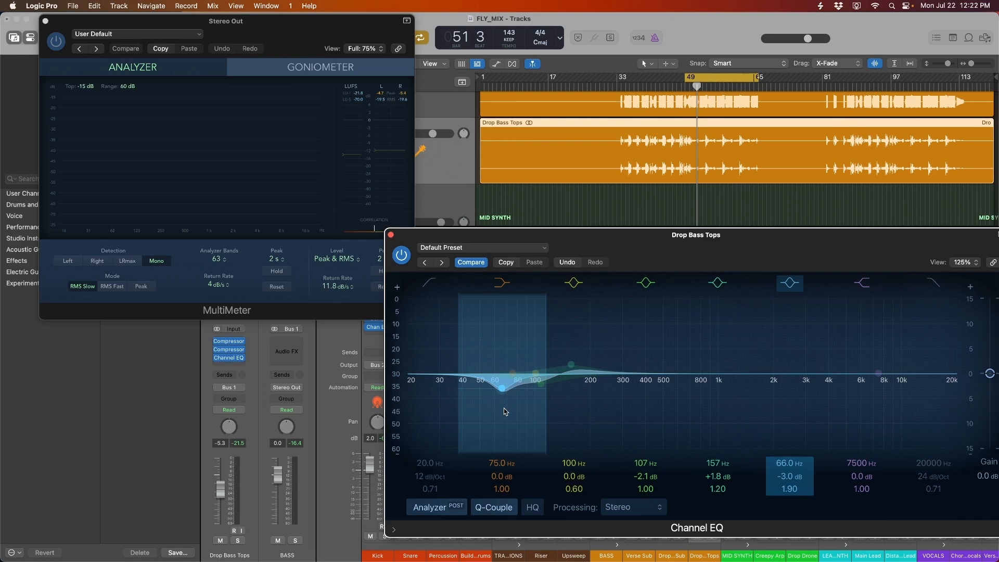
{"action": "left_click", "coordinate": [390, 235]}
Step: Move the MultiMeter clear of the tracks and play the full mix to examine the bass against the kick
{"action": "left_click_drag", "start_coordinate": [278, 36], "coordinate": [861, 214]}
{"action": "key", "text": "space"}
{"action": "scroll", "coordinate": [538, 145], "scroll_direction": "up", "scroll_amount": 10}
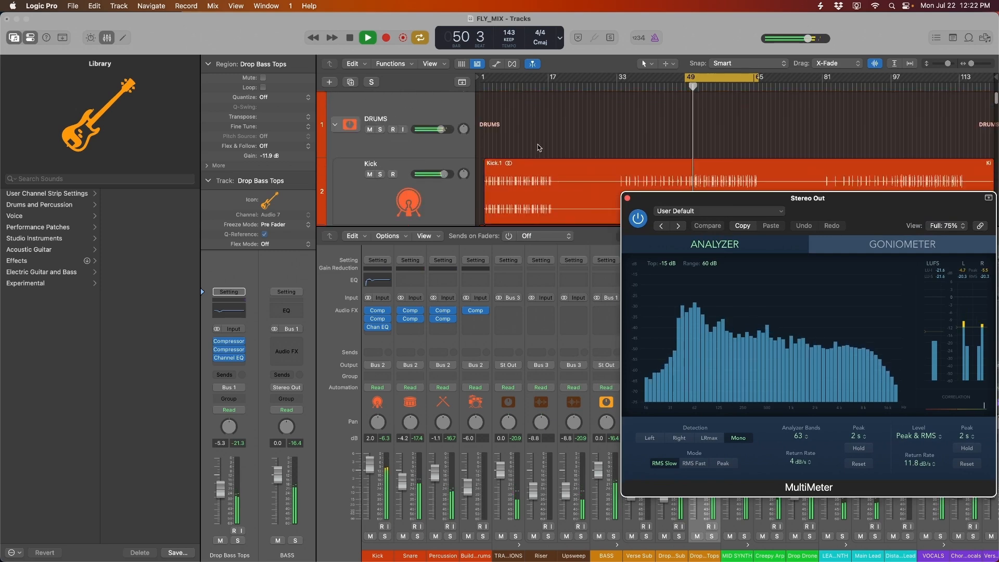
{"action": "key", "text": "space"}
Step: Reopen the kick's Channel EQ and add a broad 2.0 dB cut at 444 Hz with a Q of 0.30
{"action": "left_click", "coordinate": [449, 179]}
{"action": "scroll", "coordinate": [449, 179], "scroll_direction": "down", "scroll_amount": 3}
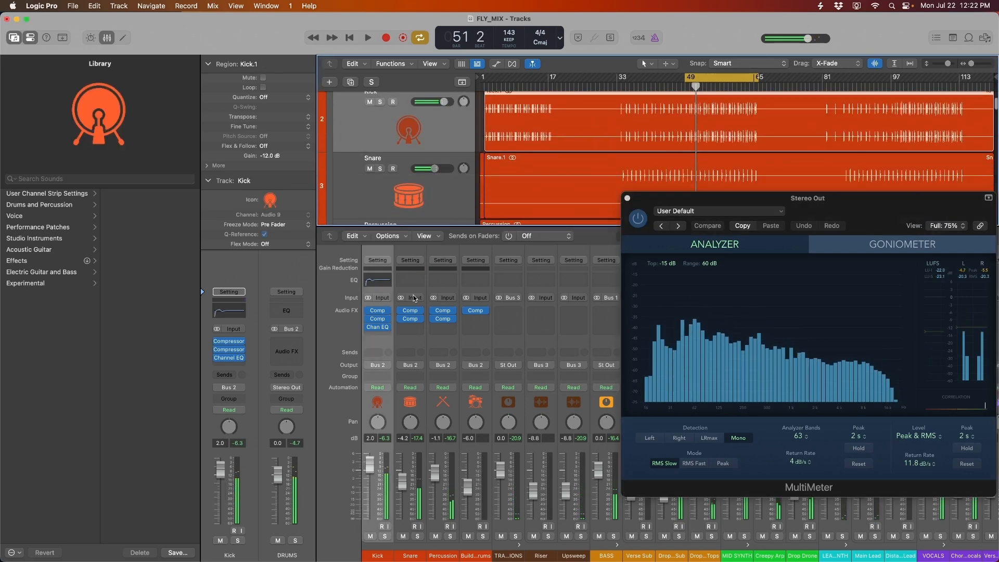
{"action": "left_click", "coordinate": [358, 314]}
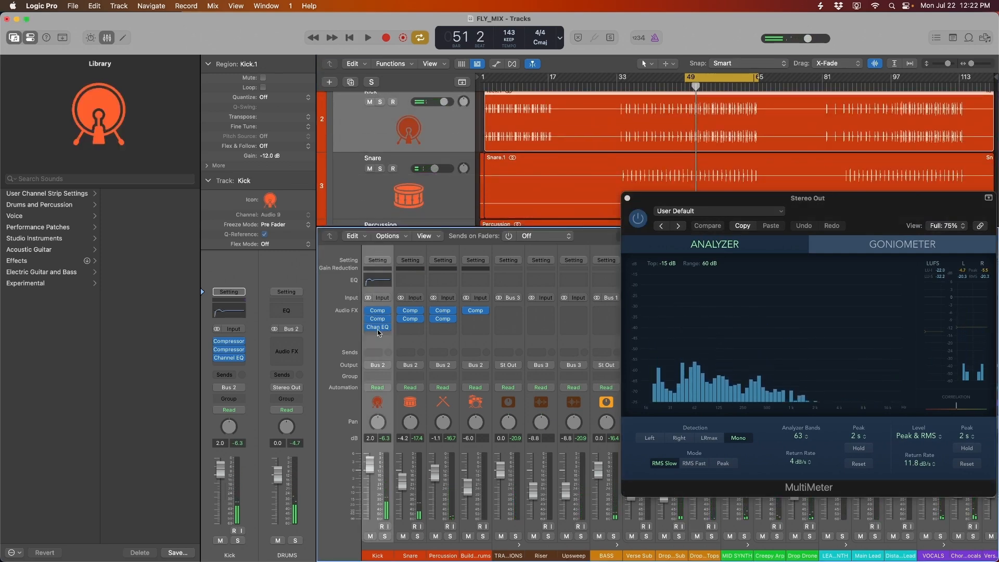
{"action": "left_click", "coordinate": [378, 281]}
{"action": "left_click_drag", "start_coordinate": [411, 21], "coordinate": [449, 115]}
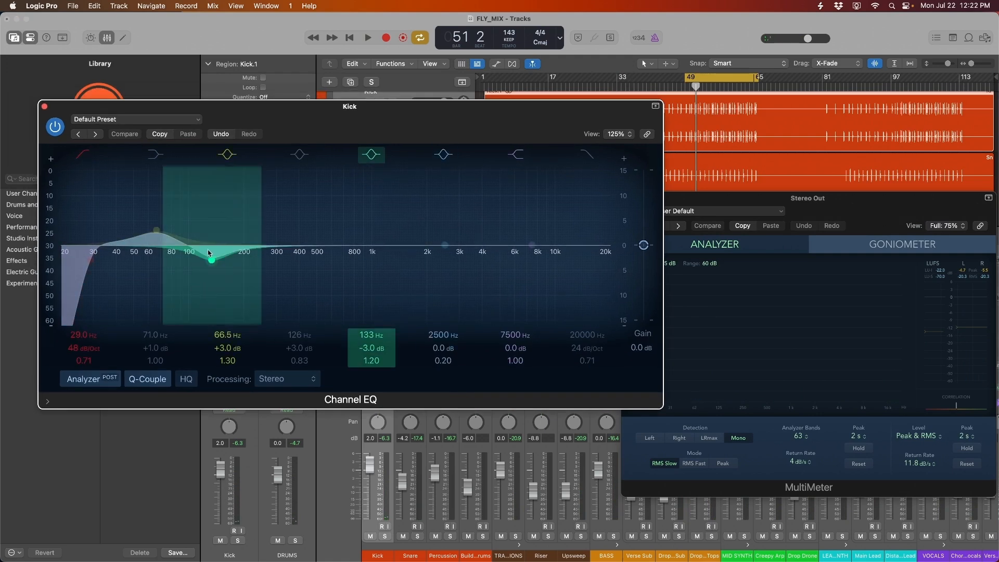
{"action": "left_click_drag", "start_coordinate": [445, 245], "coordinate": [307, 254]}
{"action": "key", "text": "space"}
{"action": "key", "text": "space"}
{"action": "key", "text": "space"}
{"action": "scroll", "coordinate": [312, 241], "scroll_direction": "up", "scroll_amount": 3}
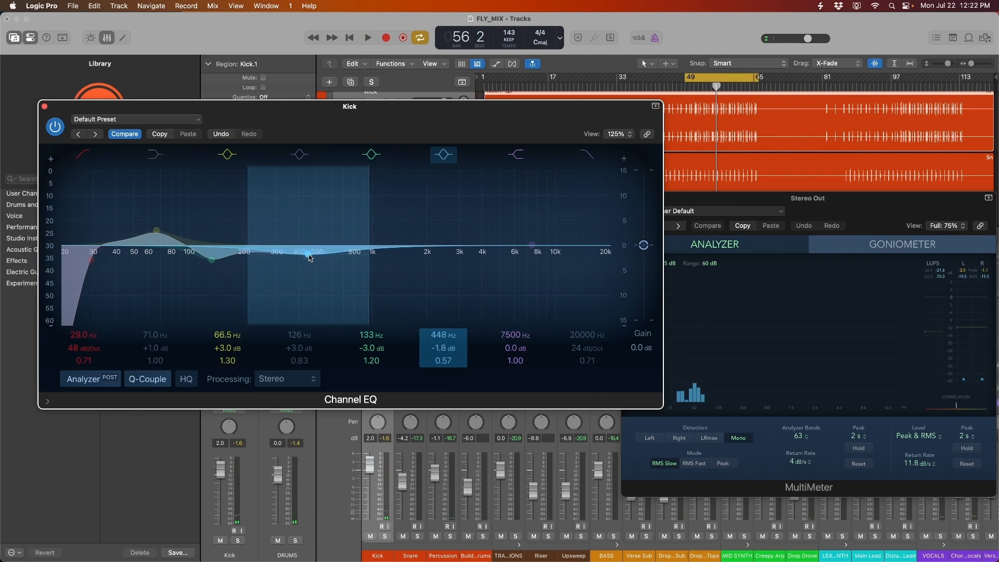
{"action": "scroll", "coordinate": [309, 256], "scroll_direction": "down", "scroll_amount": 3}
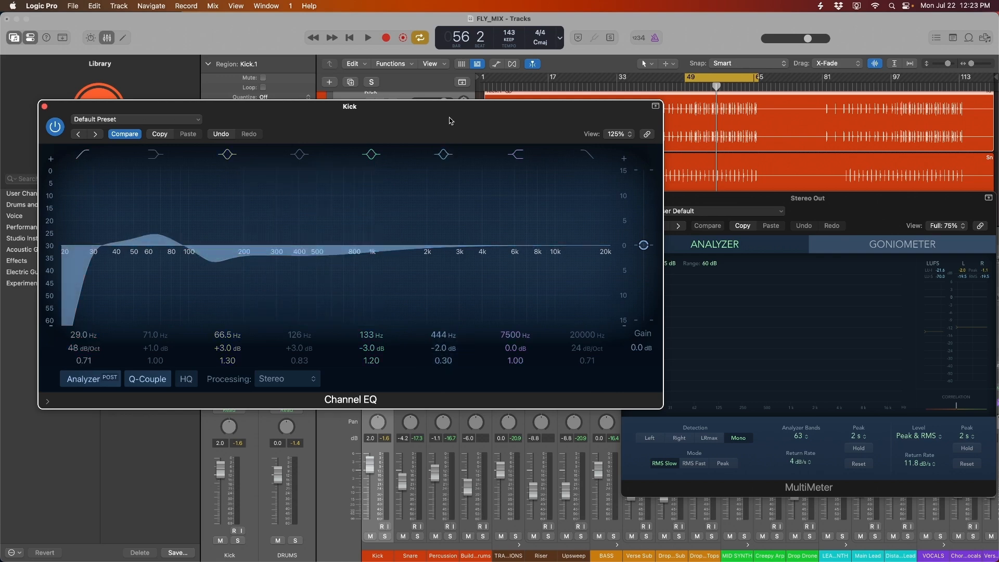
Step: Boost the kick by 2.0 dB at 8050 Hz with a Q of 1.80 and add an 18 dB/Oct high cut at 14700 Hz
{"action": "left_click_drag", "start_coordinate": [449, 118], "coordinate": [430, 114]}
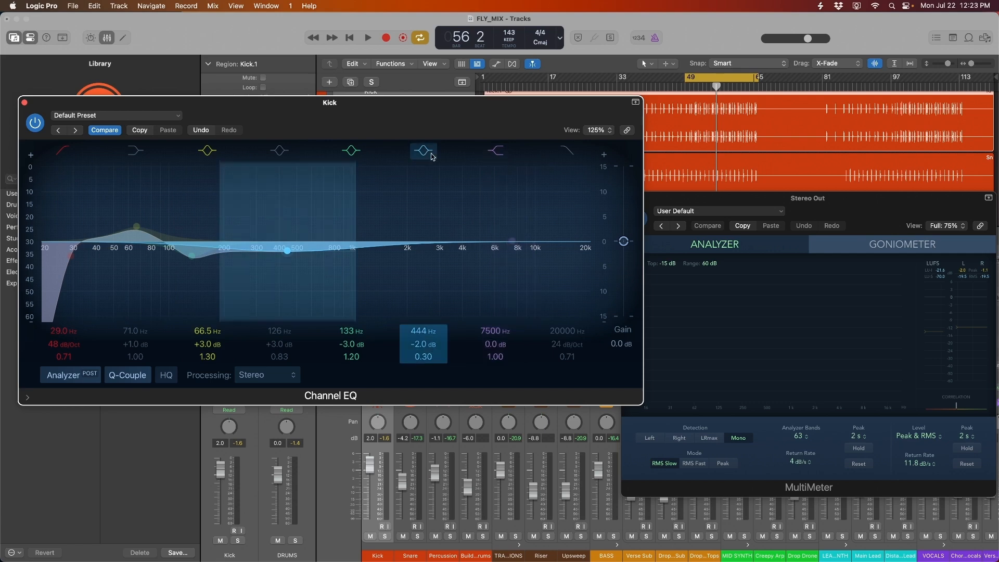
{"action": "left_click_drag", "start_coordinate": [311, 208], "coordinate": [519, 231]}
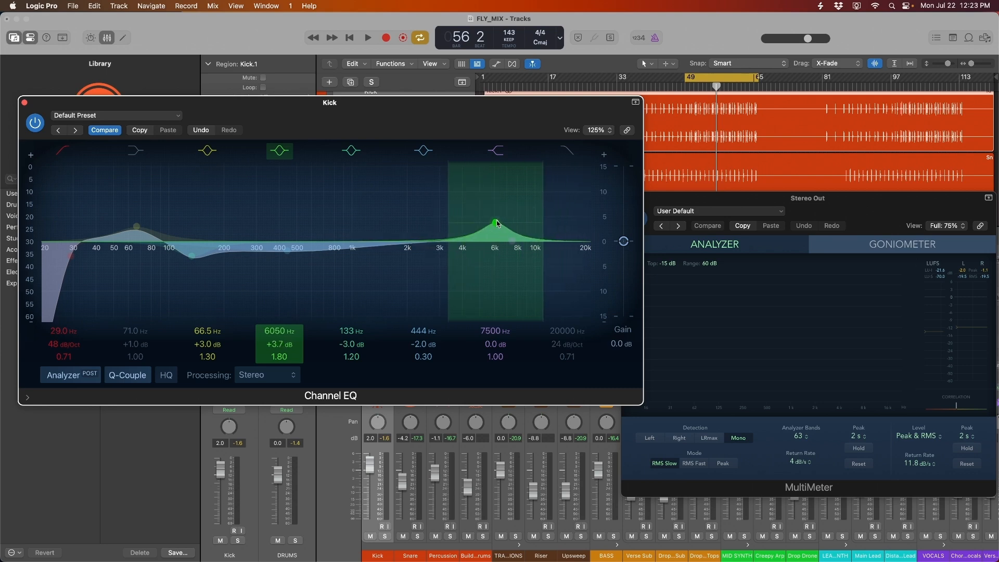
{"action": "key", "text": "space"}
{"action": "left_click_drag", "start_coordinate": [496, 215], "coordinate": [516, 238]}
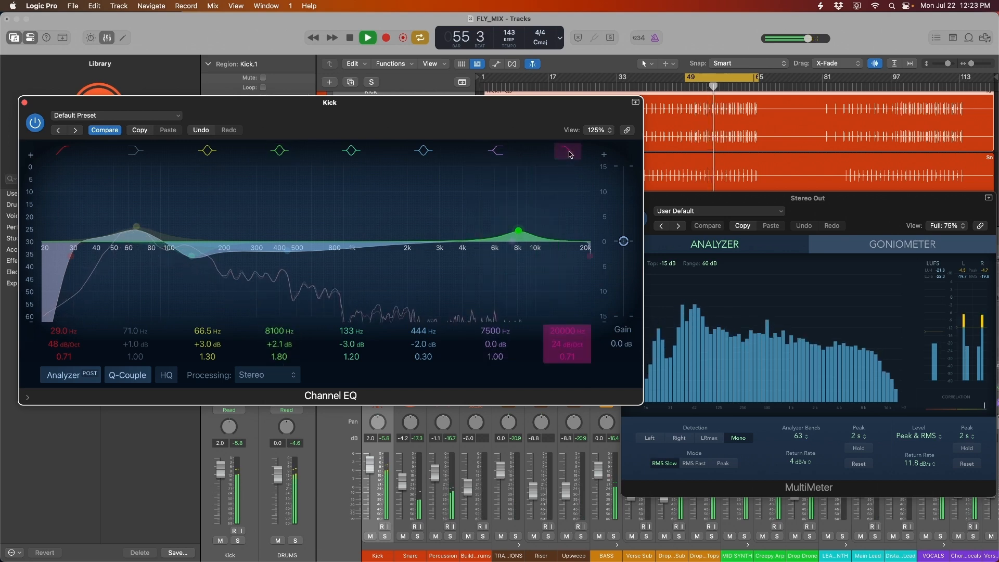
{"action": "left_click_drag", "start_coordinate": [589, 259], "coordinate": [580, 259]}
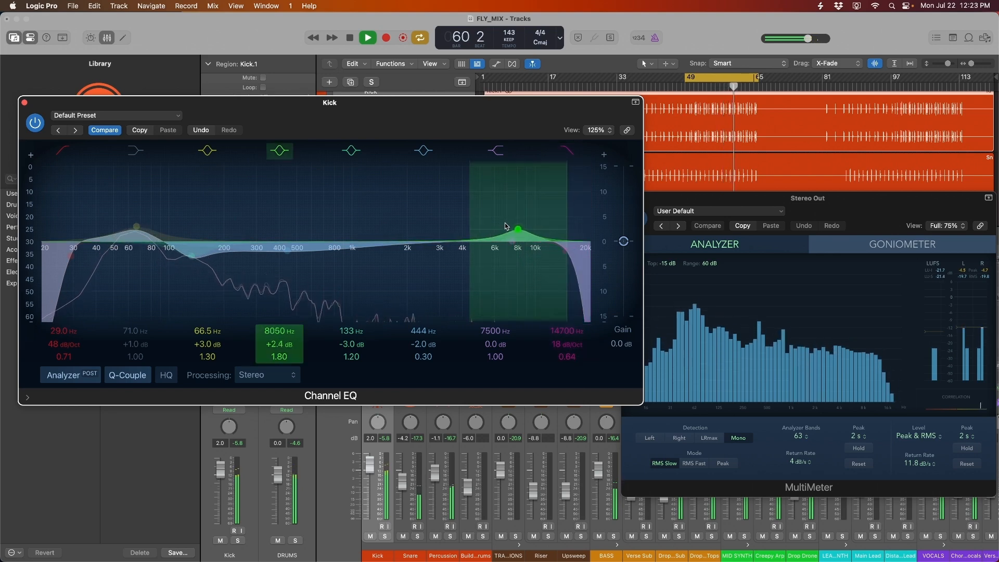
Step: Bypass and re-enable the kick's Channel EQ during playback to compare the sound with and without it
{"action": "left_click", "coordinate": [35, 122]}
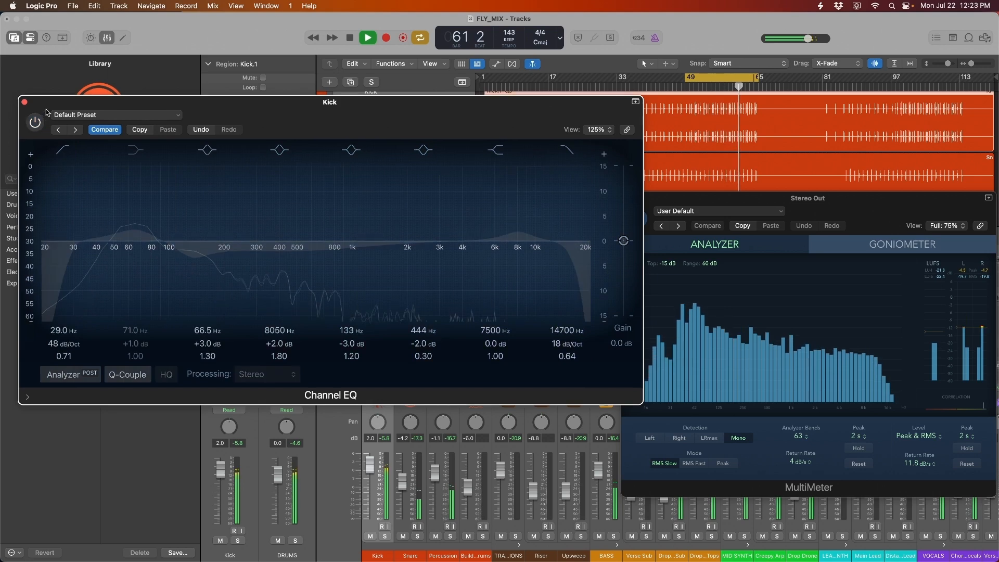
{"action": "left_click_drag", "start_coordinate": [40, 112], "coordinate": [84, 131]}
{"action": "left_click", "coordinate": [76, 141]}
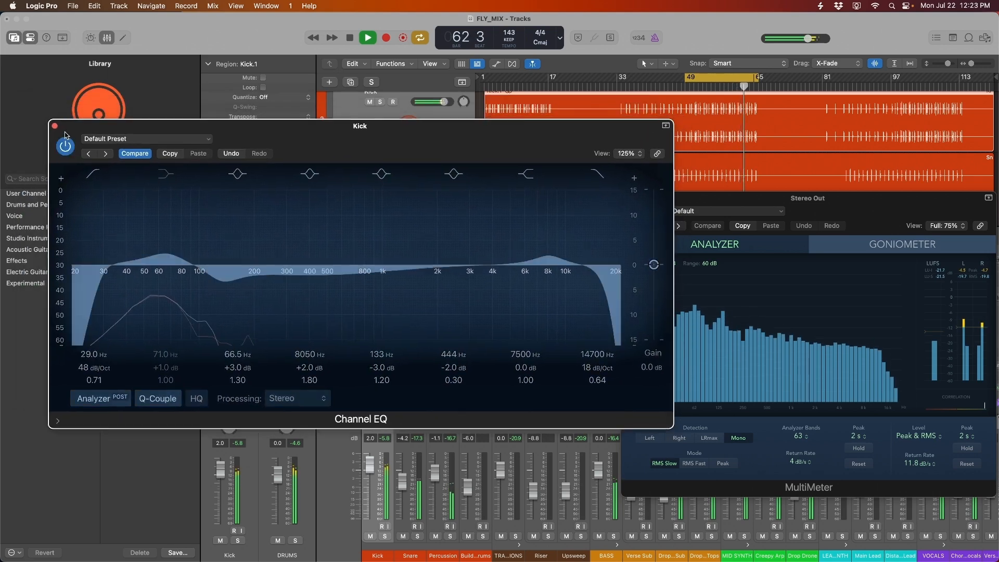
{"action": "left_click", "coordinate": [68, 121]}
{"action": "key", "text": "space"}
Step: Set the kick EQ's output gain to -0.5 dB and check the level against the bypassed signal in playback
{"action": "left_click_drag", "start_coordinate": [728, 198], "coordinate": [557, 245]}
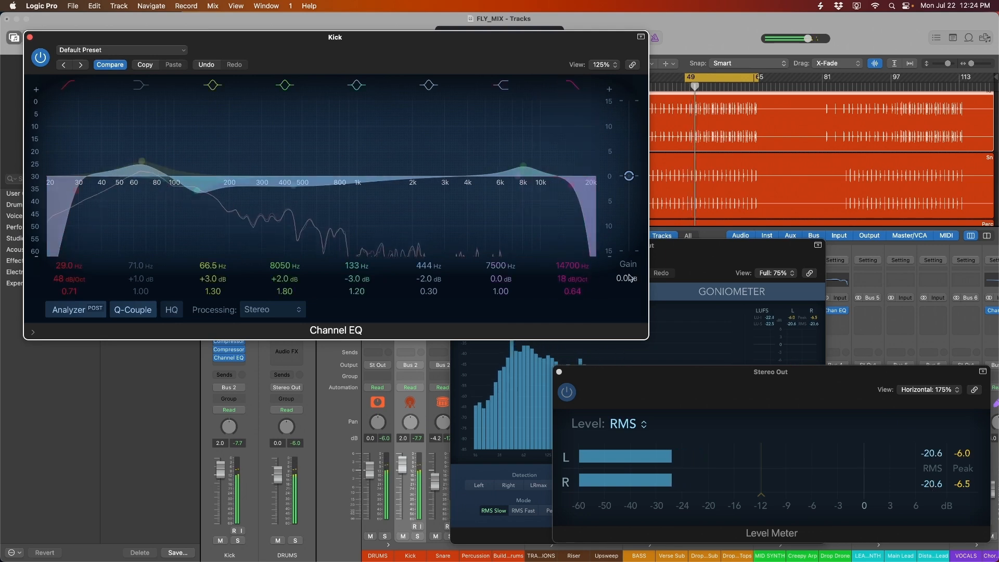
{"action": "left_click_drag", "start_coordinate": [628, 176], "coordinate": [628, 178]}
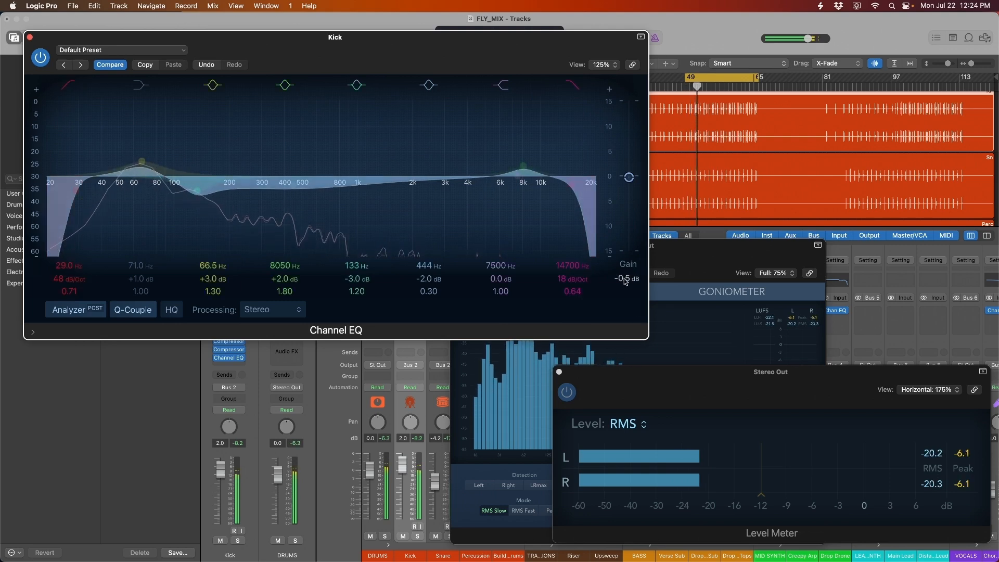
{"action": "left_click", "coordinate": [30, 38]}
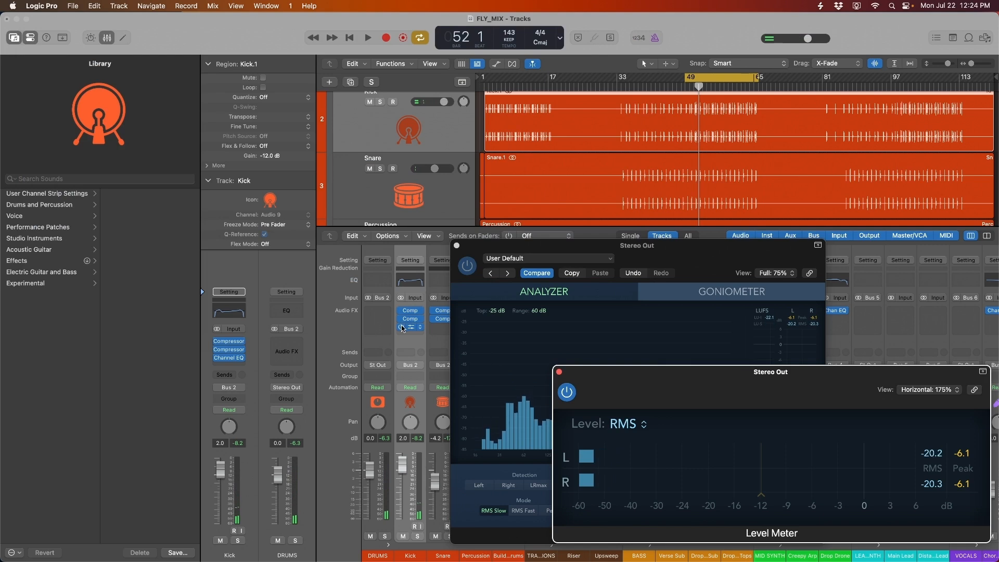
{"action": "key", "text": "space"}
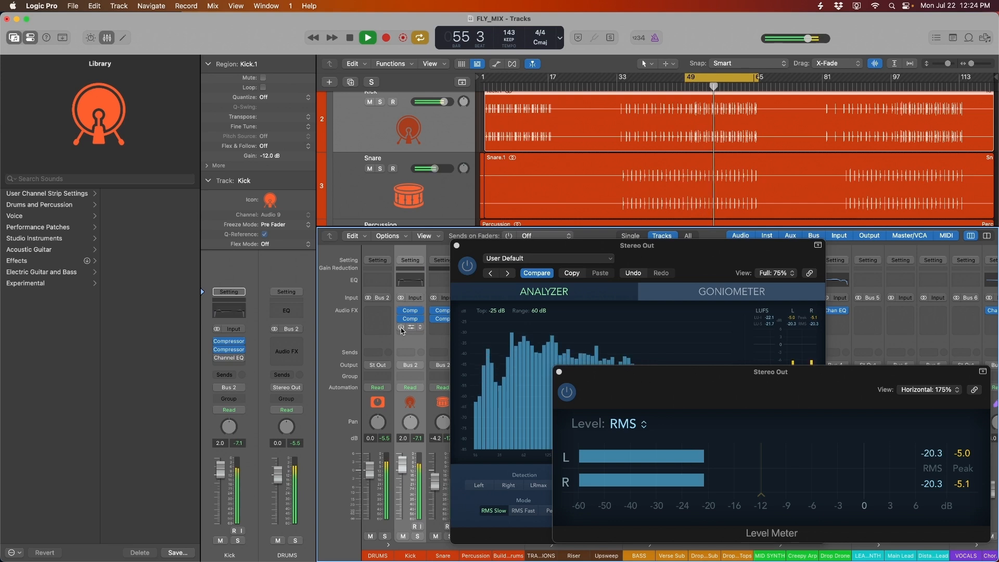
{"action": "key", "text": "space"}
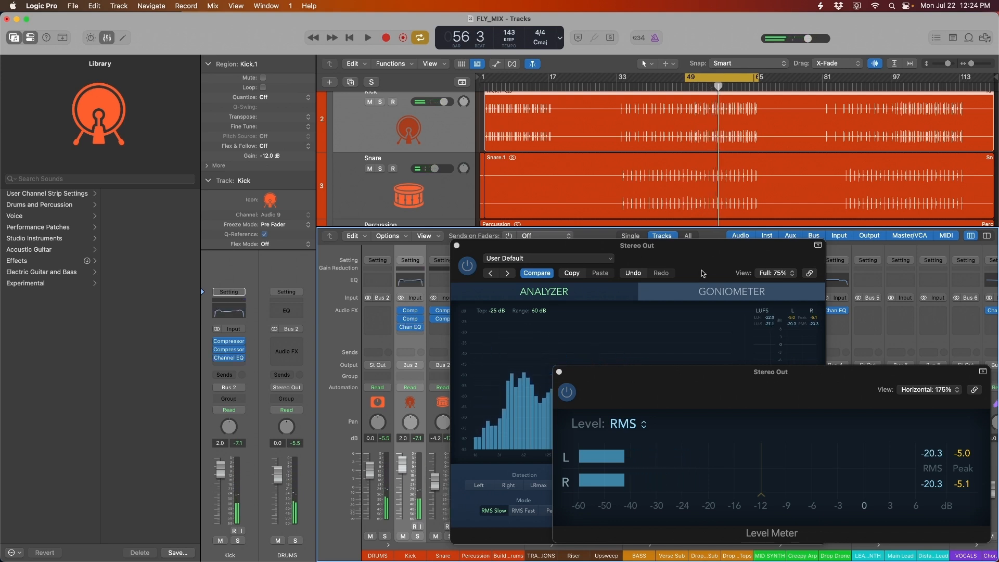
Step: Return the playhead to bar 49 and add a Channel EQ to the Snare track, keeping the MultiMeter in view
{"action": "left_click_drag", "start_coordinate": [703, 272], "coordinate": [264, 93]}
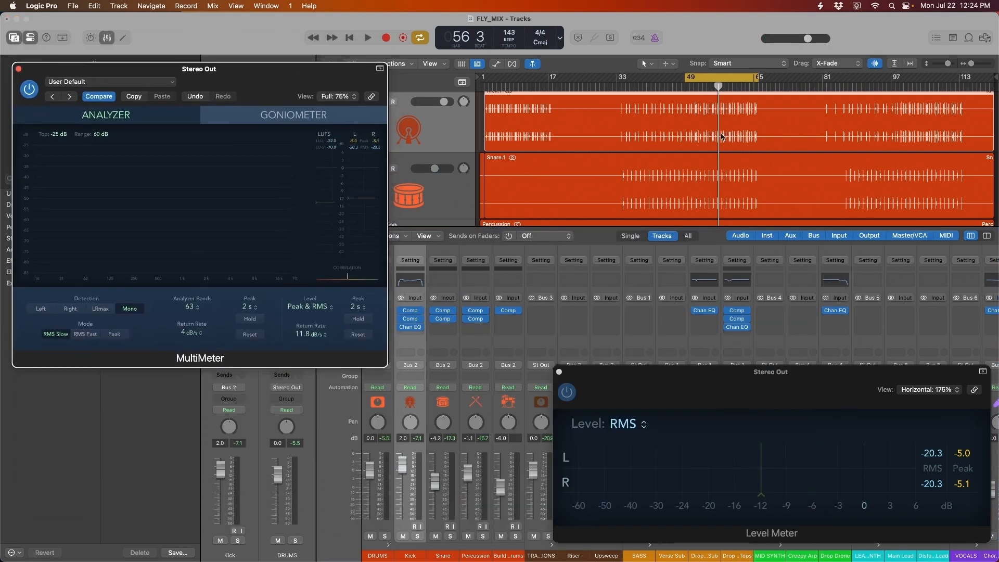
{"action": "left_click", "coordinate": [685, 87]}
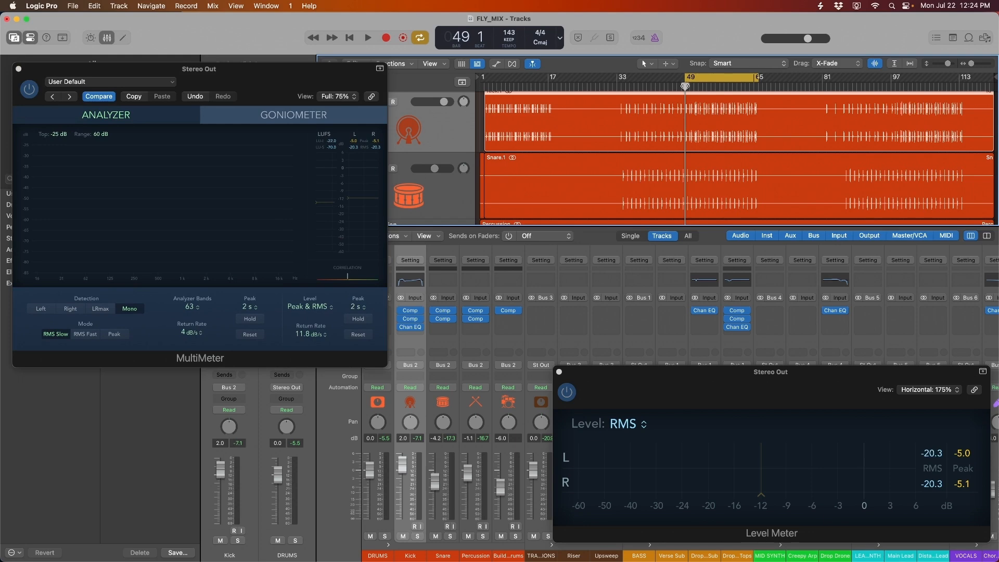
{"action": "left_click_drag", "start_coordinate": [25, 95], "coordinate": [604, 300]}
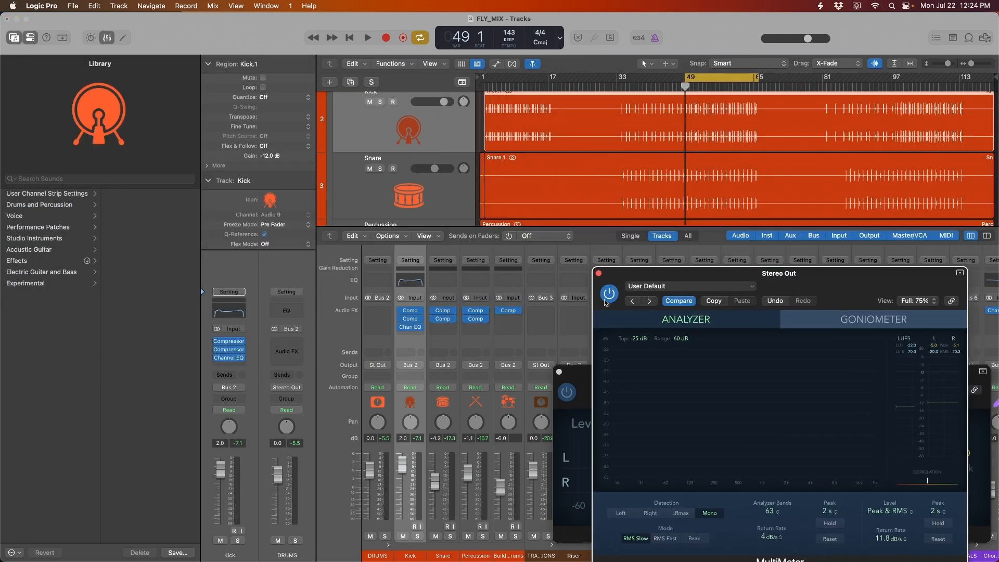
{"action": "left_click", "coordinate": [444, 281]}
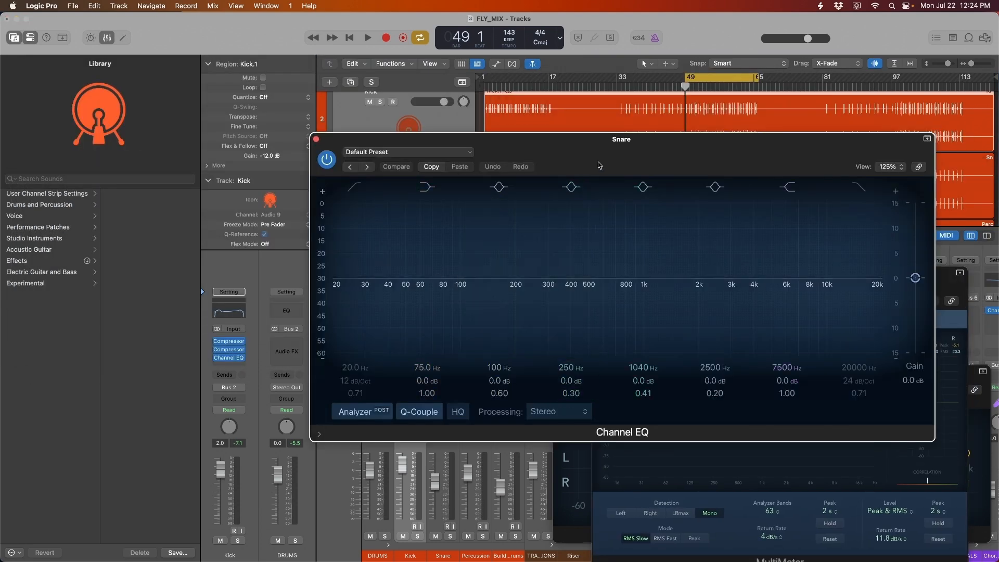
{"action": "left_click_drag", "start_coordinate": [609, 154], "coordinate": [513, 138]}
Step: Solo the snare and boost it by 3.0 dB at 116 Hz with a Q of 0.93
{"action": "mouse_move", "coordinate": [297, 272]}
{"action": "left_mouse_down"}
{"action": "mouse_move", "coordinate": [329, 256]}
{"action": "mouse_move", "coordinate": [315, 264]}
{"action": "left_mouse_up"}
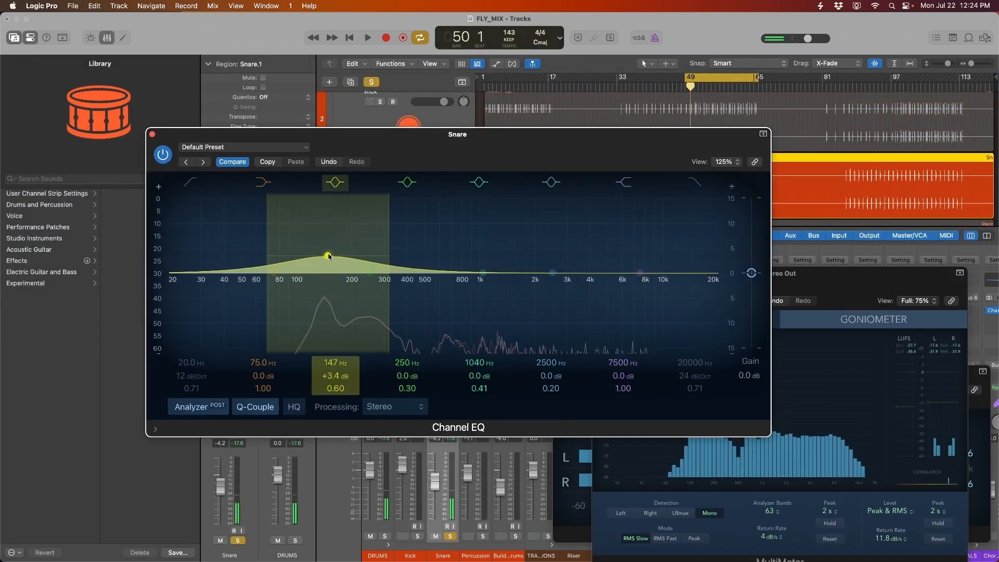
{"action": "scroll", "coordinate": [329, 256], "scroll_direction": "up", "scroll_amount": 3}
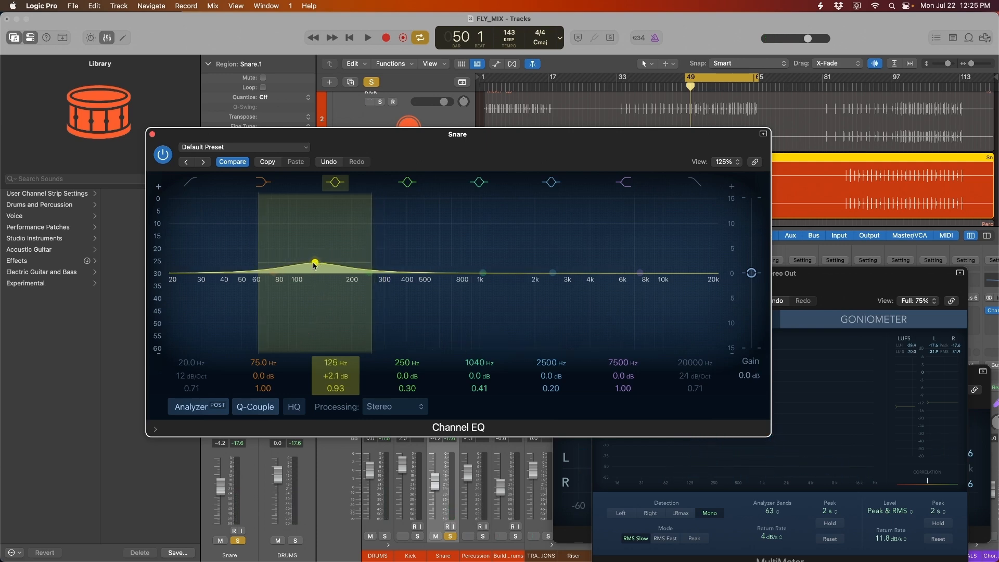
{"action": "left_click_drag", "start_coordinate": [314, 263], "coordinate": [308, 259]}
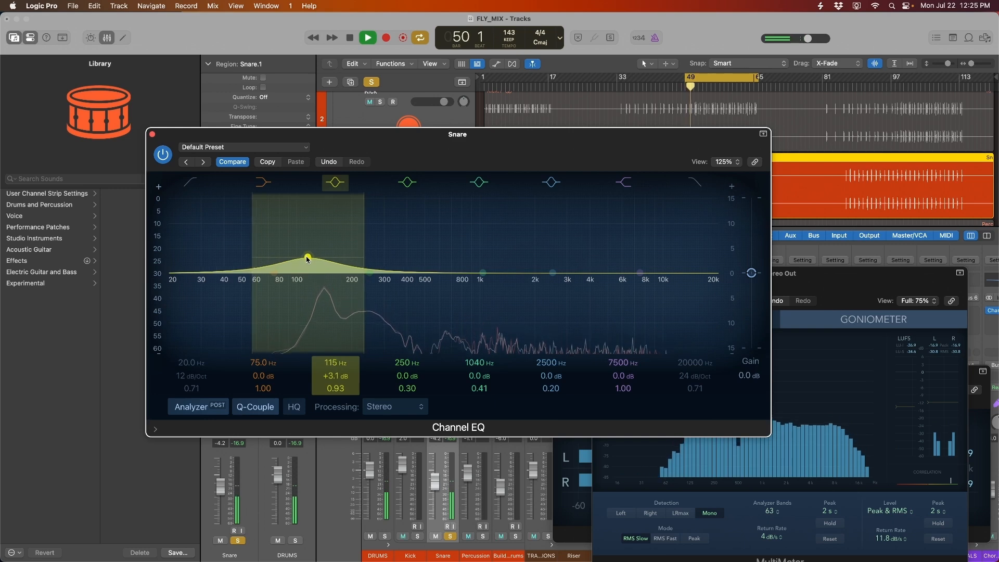
{"action": "key", "text": "space"}
Step: Audition the soloed snare with a narrow EQ band around 750 Hz at a Q of 2.50
{"action": "left_click_drag", "start_coordinate": [479, 273], "coordinate": [457, 272]}
{"action": "key", "text": "space"}
{"action": "key", "text": "space"}
{"action": "key", "text": "space"}
{"action": "key", "text": "space"}
{"action": "key", "text": "space"}
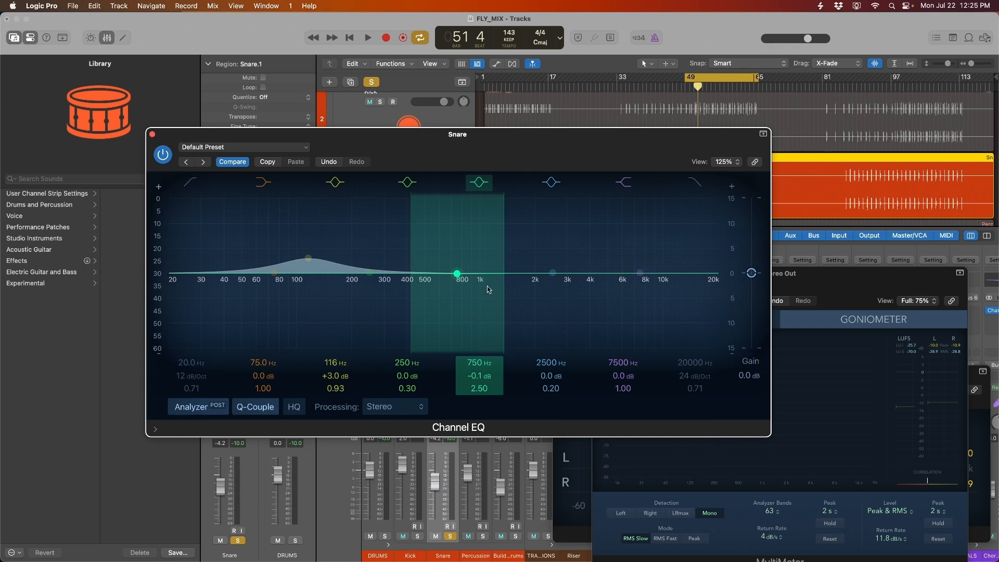
Step: Widen the snare's mid band to a Q of 0.27 and cut 1.1 dB at 474 Hz while listening
{"action": "scroll", "coordinate": [460, 272], "scroll_direction": "down", "scroll_amount": 10}
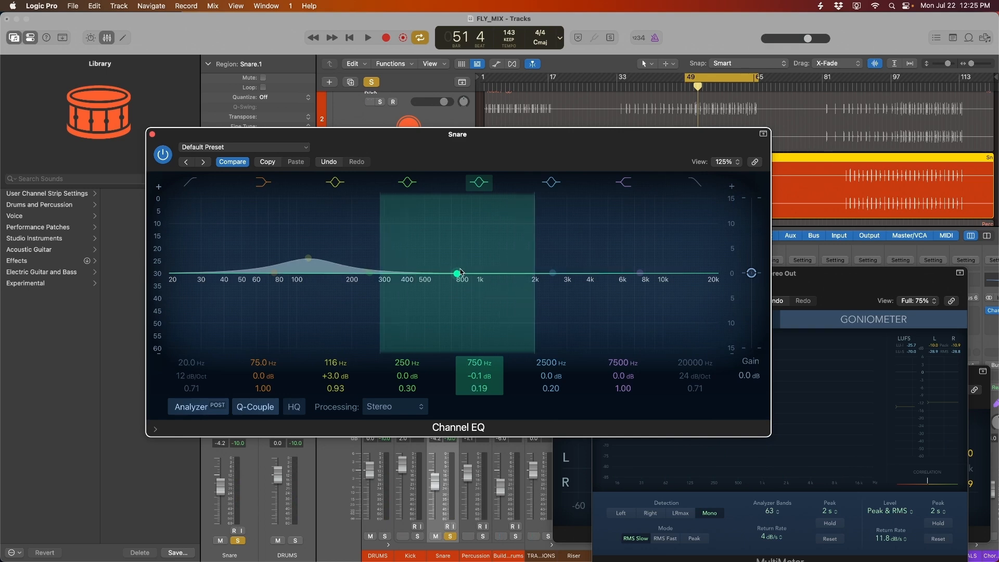
{"action": "left_click_drag", "start_coordinate": [461, 271], "coordinate": [433, 287]}
{"action": "key", "text": "space"}
{"action": "scroll", "coordinate": [409, 261], "scroll_direction": "up", "scroll_amount": 8}
{"action": "scroll", "coordinate": [367, 222], "scroll_direction": "up", "scroll_amount": 5}
{"action": "key", "text": "space"}
{"action": "key", "text": "space"}
{"action": "key", "text": "space"}
{"action": "scroll", "coordinate": [434, 273], "scroll_direction": "up", "scroll_amount": 3}
{"action": "scroll", "coordinate": [434, 273], "scroll_direction": "down", "scroll_amount": 8}
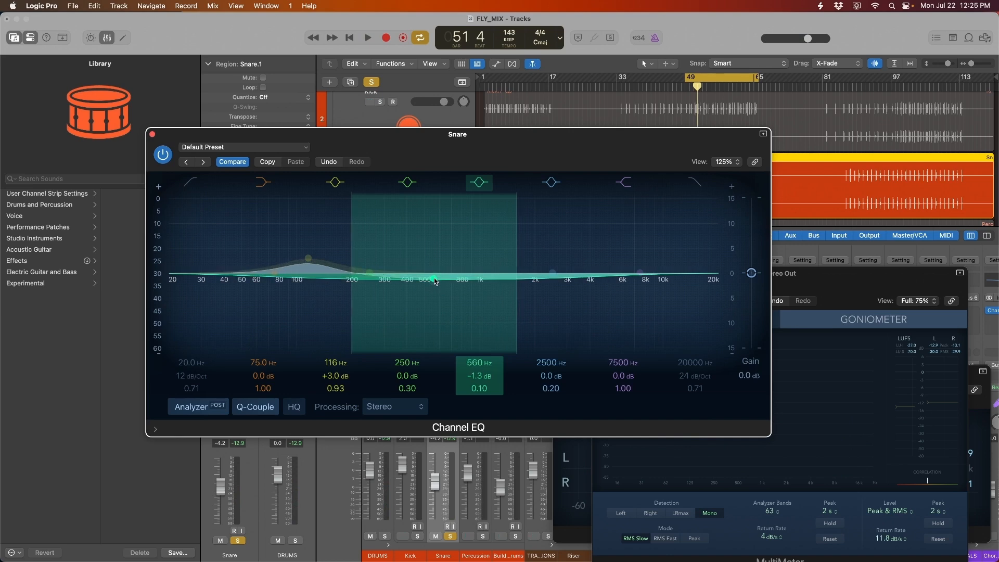
{"action": "scroll", "coordinate": [433, 277], "scroll_direction": "up", "scroll_amount": 2}
{"action": "key", "text": "space"}
{"action": "left_click_drag", "start_coordinate": [434, 278], "coordinate": [420, 279]}
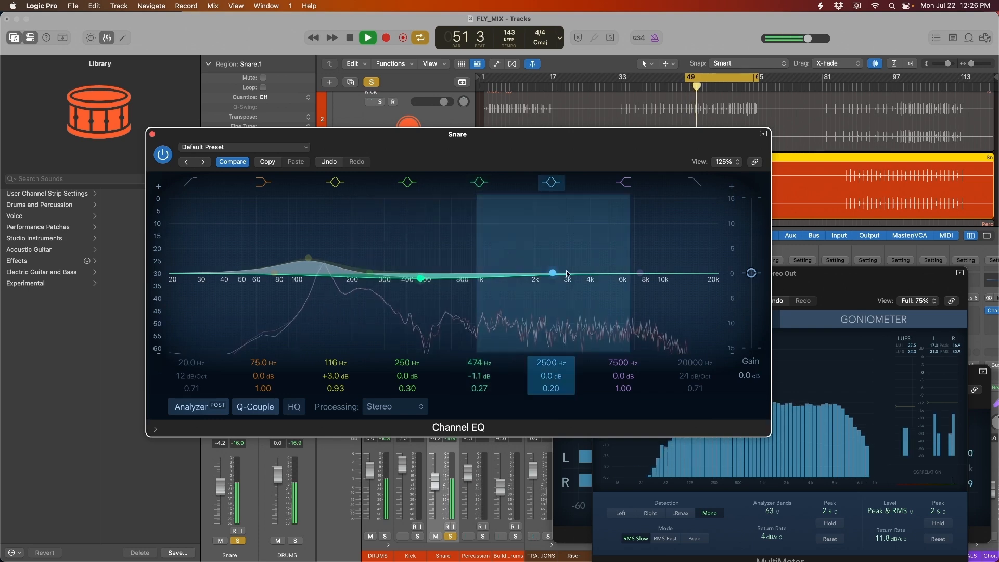
Step: Boost the snare by 1.1 dB at 1630 Hz with a Q of 0.48 and listen to it in playback
{"action": "left_click_drag", "start_coordinate": [567, 274], "coordinate": [523, 271]}
{"action": "scroll", "coordinate": [558, 267], "scroll_direction": "up", "scroll_amount": 3}
{"action": "key", "text": "space"}
{"action": "key", "text": "space"}
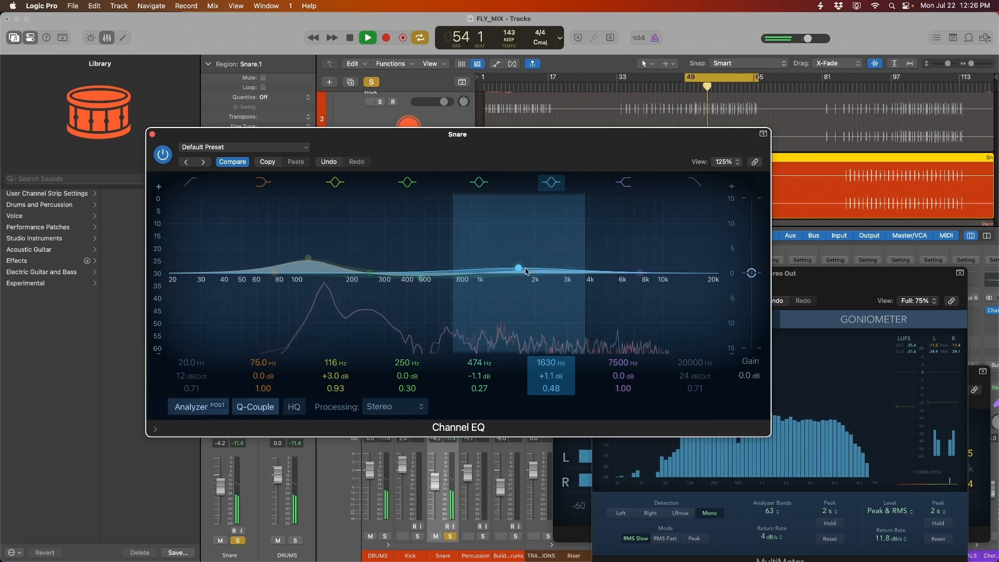
{"action": "key", "text": "space"}
Step: Raise the snare's high shelf by 2.9 dB at 6350 Hz while it plays
{"action": "mouse_move", "coordinate": [639, 272]}
{"action": "left_mouse_down"}
{"action": "mouse_move", "coordinate": [656, 266]}
{"action": "mouse_move", "coordinate": [642, 257]}
{"action": "left_mouse_up"}
{"action": "key", "text": "space"}
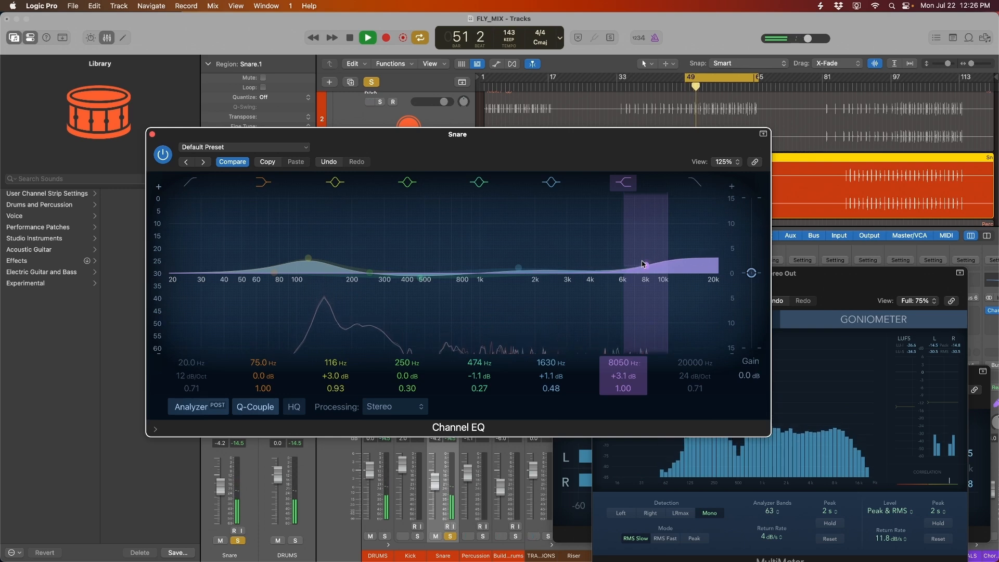
{"action": "left_click_drag", "start_coordinate": [643, 264], "coordinate": [627, 263]}
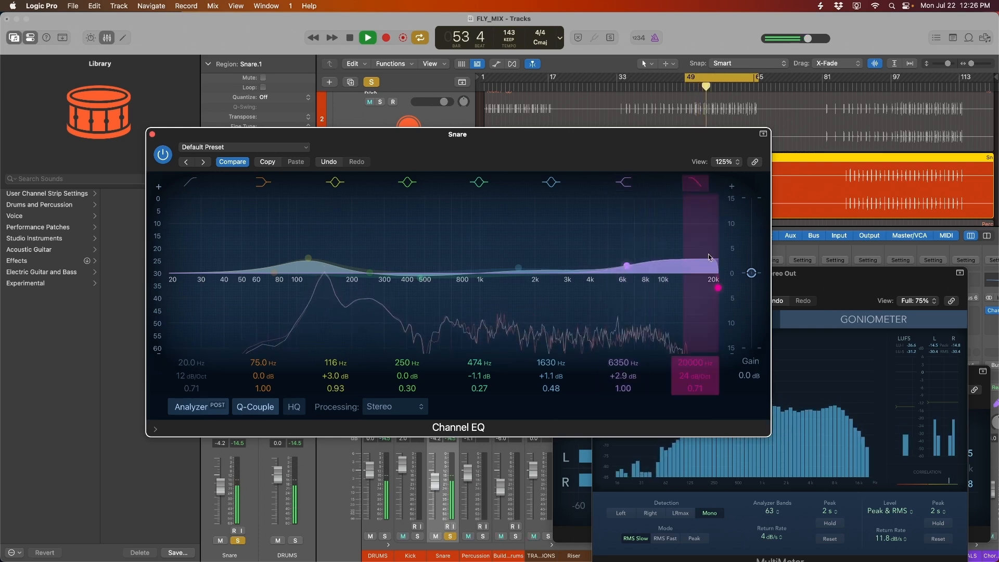
Step: Add a gentle high cut to the snare at 16800 Hz, 6 dB/Oct, Q 0.79, enable its low cut, and audition it
{"action": "left_click_drag", "start_coordinate": [717, 287], "coordinate": [711, 286]}
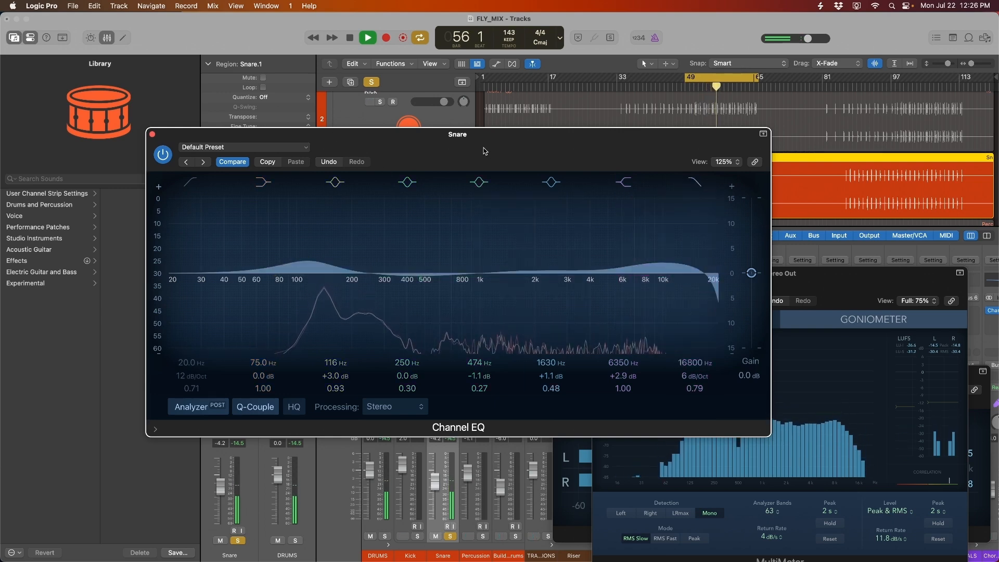
{"action": "key", "text": "space"}
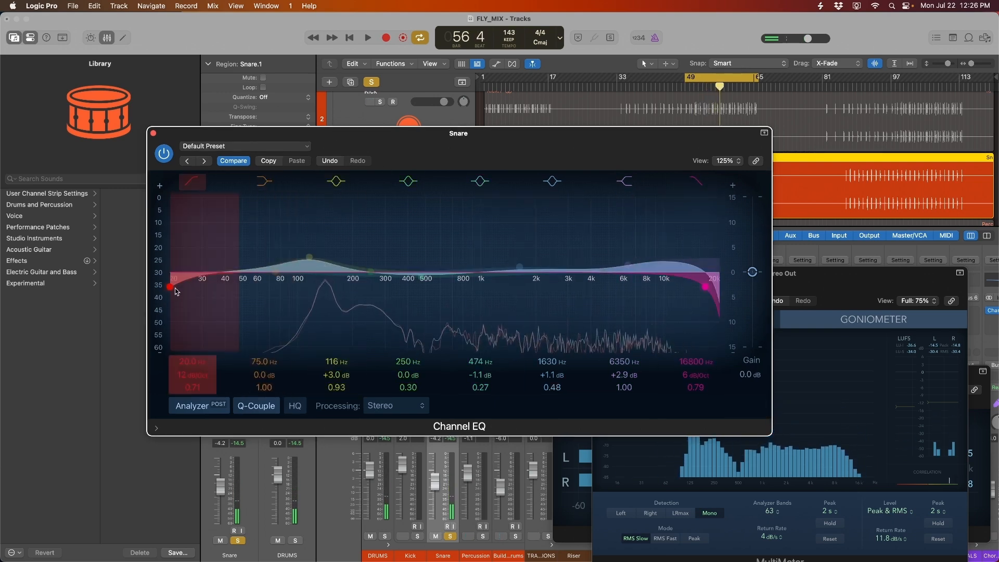
{"action": "left_click_drag", "start_coordinate": [176, 291], "coordinate": [249, 281]}
{"action": "key", "text": "space"}
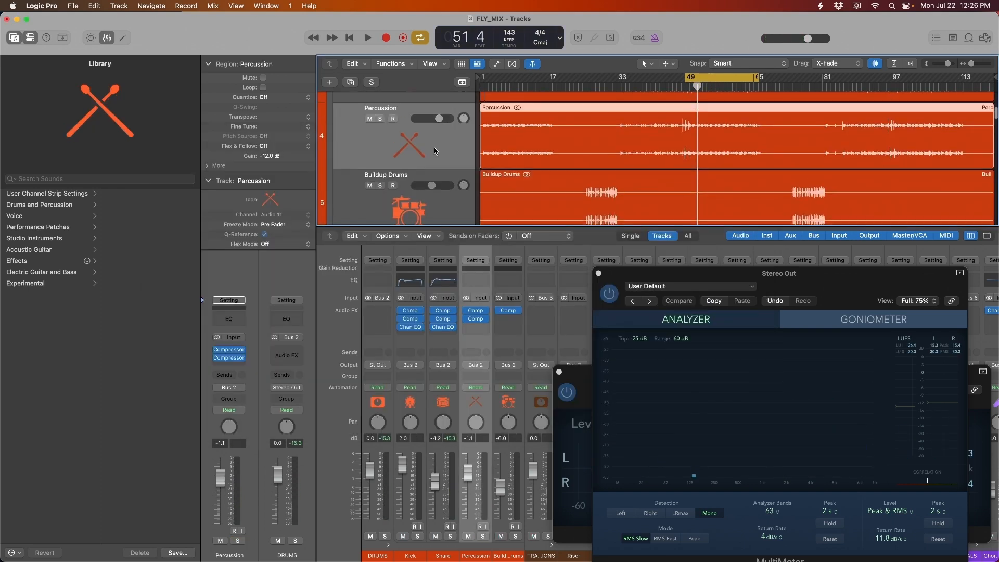
Step: Solo the Percussion track, listen to it briefly, and add a Channel EQ to its channel strip
{"action": "key", "text": "s"}
{"action": "key", "text": "space"}
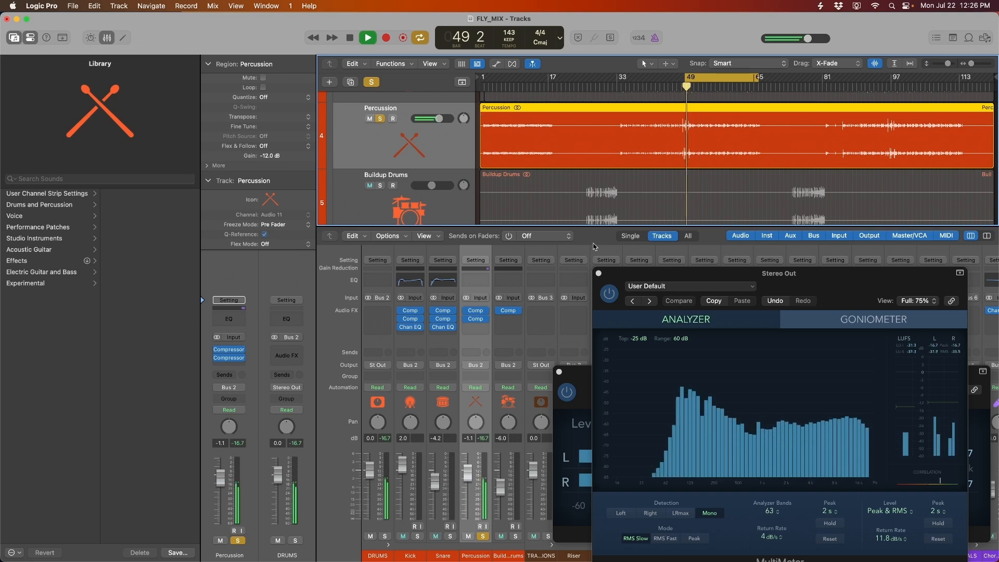
{"action": "left_click_drag", "start_coordinate": [818, 289], "coordinate": [819, 281]}
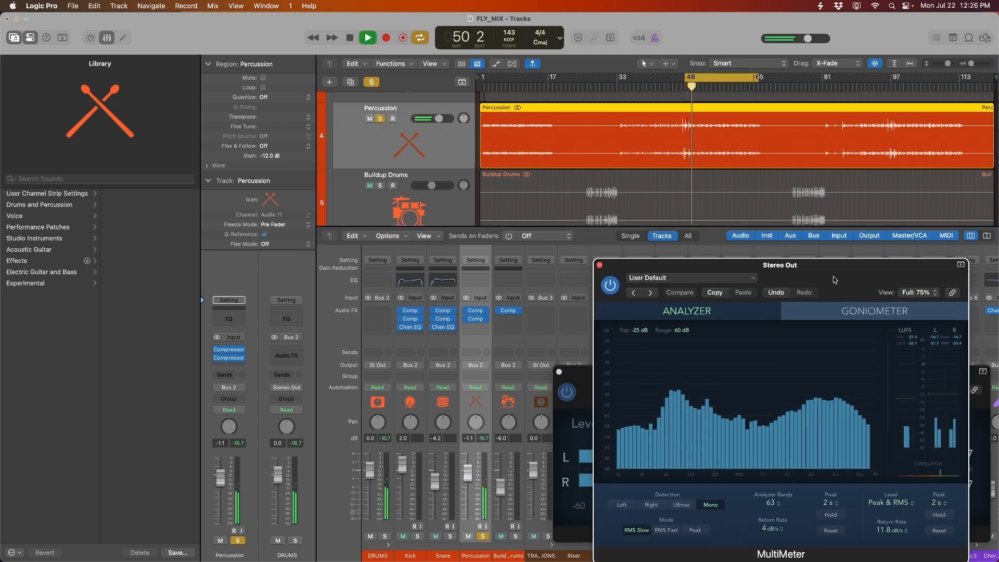
{"action": "key", "text": "space"}
{"action": "left_click", "coordinate": [475, 280]}
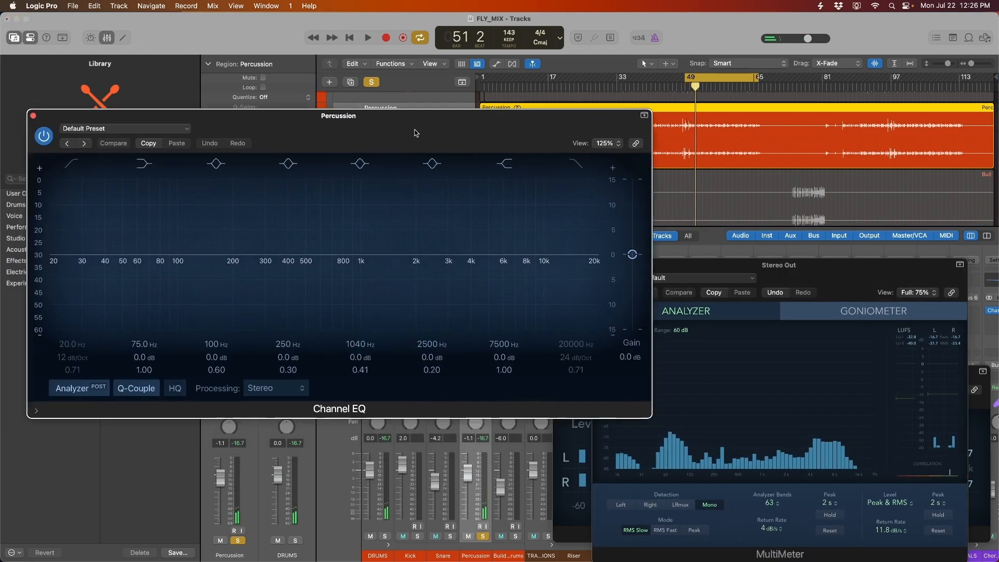
{"action": "left_click_drag", "start_coordinate": [415, 132], "coordinate": [428, 230]}
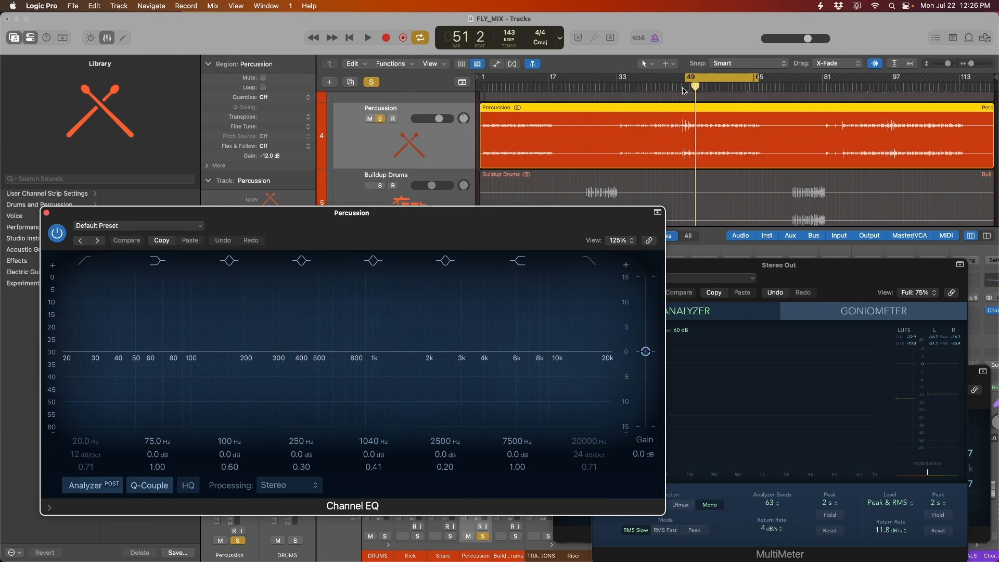
Step: Raise the percussion's high shelf by 3.0 dB at 6400 Hz and play it from around bar 49
{"action": "left_click", "coordinate": [683, 91]}
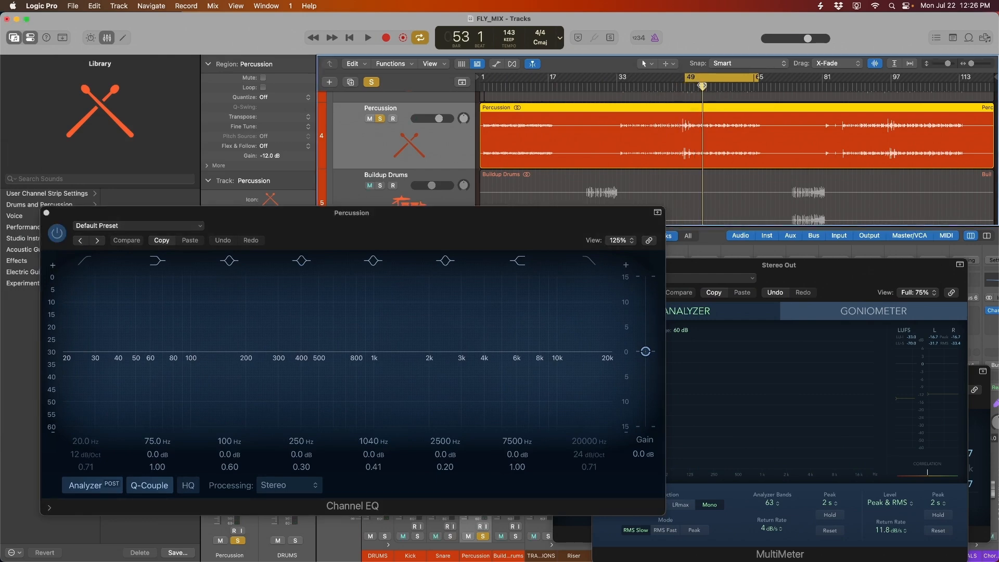
{"action": "left_click_drag", "start_coordinate": [466, 231], "coordinate": [472, 208]}
{"action": "mouse_move", "coordinate": [539, 314]}
{"action": "left_mouse_down"}
{"action": "mouse_move", "coordinate": [533, 327]}
{"action": "mouse_move", "coordinate": [531, 263]}
{"action": "mouse_move", "coordinate": [526, 327]}
{"action": "left_mouse_up"}
{"action": "key", "text": "space"}
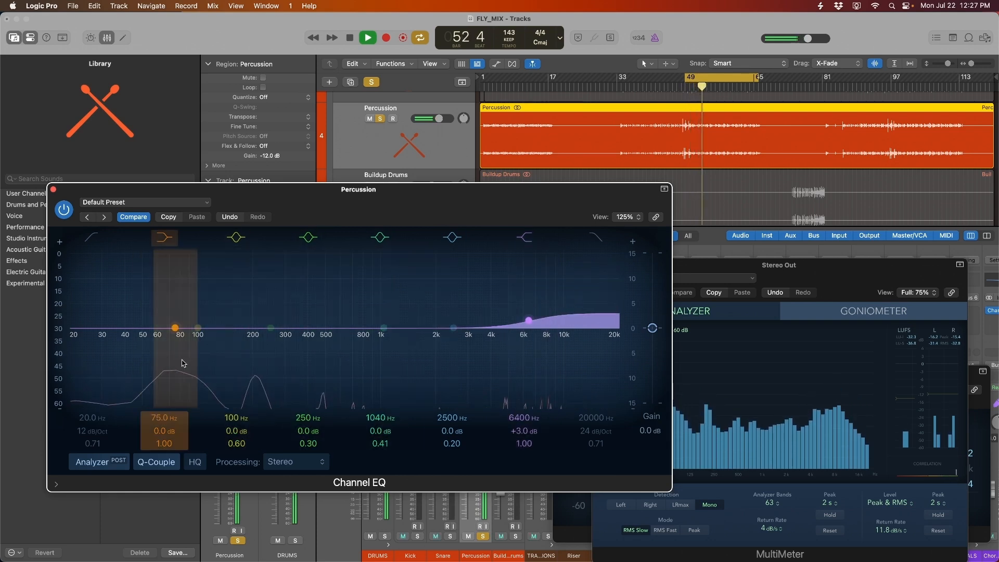
Step: Enable the percussion's low cut at 49.4 Hz, 12 dB/Oct, and cut 2.1 dB at 290 Hz with a Q of 1.20
{"action": "left_click", "coordinate": [90, 239]}
{"action": "left_click_drag", "start_coordinate": [87, 301], "coordinate": [154, 294]}
{"action": "left_click_drag", "start_coordinate": [198, 328], "coordinate": [287, 295]}
{"action": "left_click_drag", "start_coordinate": [286, 294], "coordinate": [283, 345]}
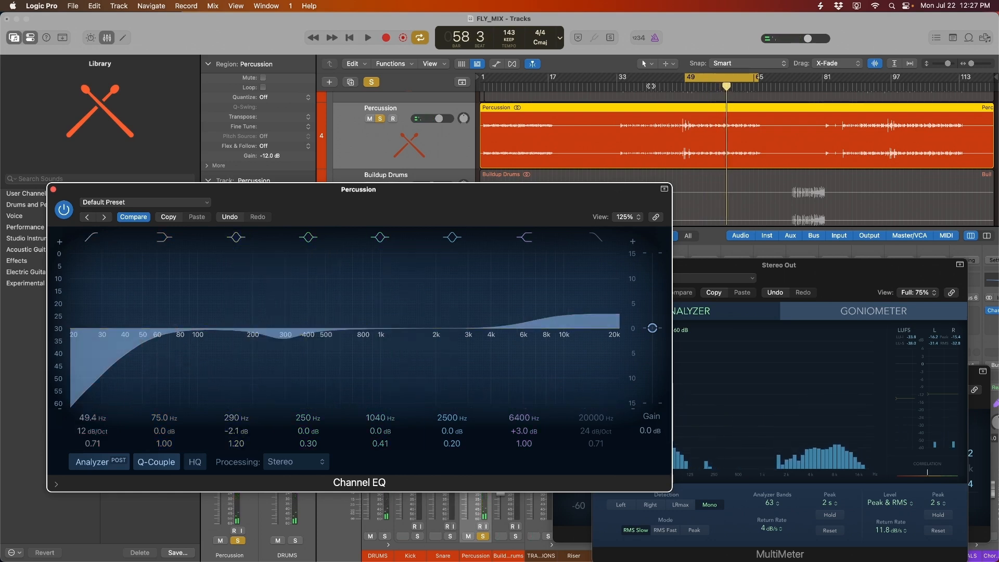
Step: Replay the percussion from an earlier bar without cycling and deepen its low-mid cut to 3.0 dB at 294 Hz
{"action": "left_click", "coordinate": [651, 86]}
{"action": "key", "text": "space"}
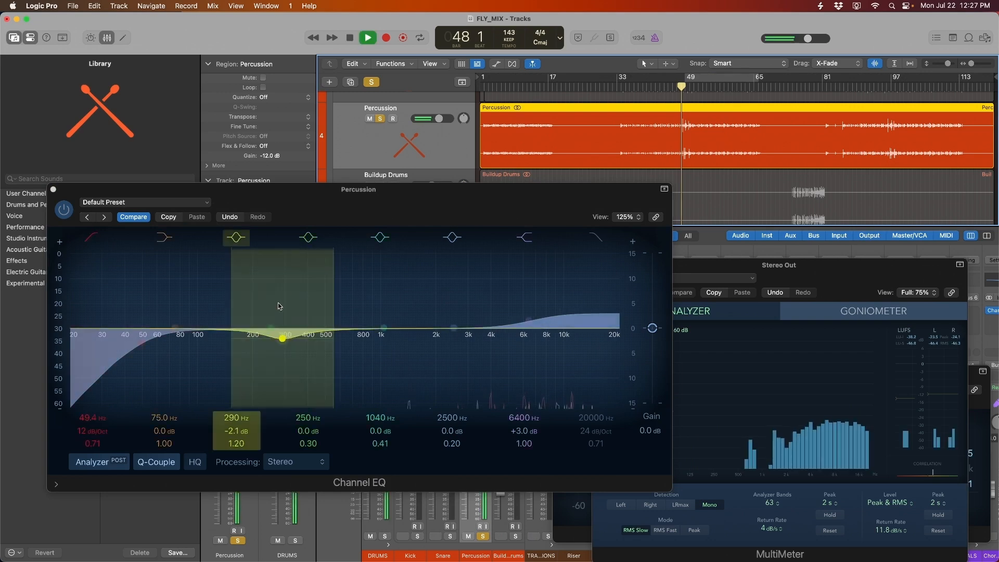
{"action": "left_click_drag", "start_coordinate": [286, 340], "coordinate": [289, 347]}
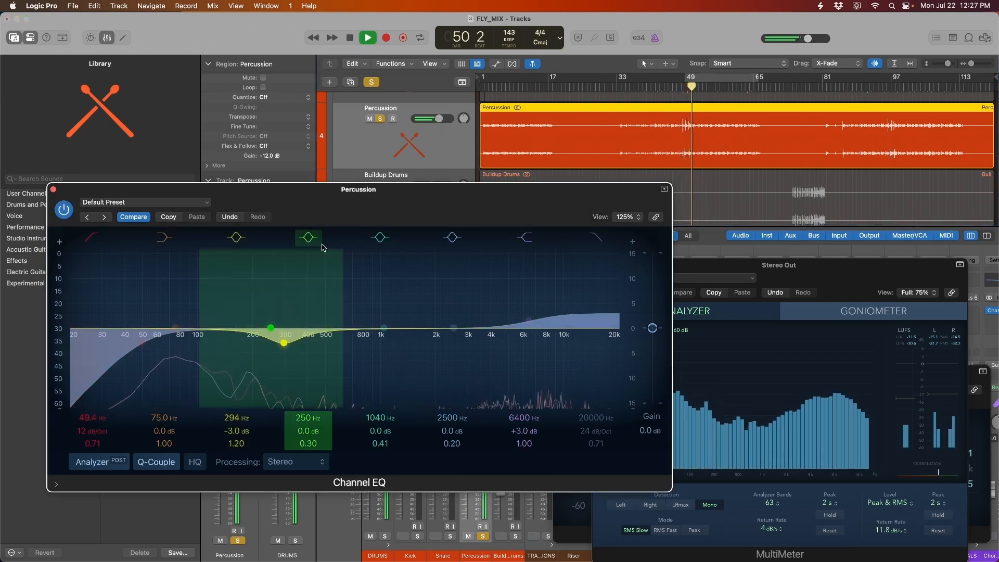
{"action": "key", "text": "space"}
Step: Cut the percussion's mids by 2.0 dB at 765 Hz with a Q of 0.19, audition it, and close the EQ
{"action": "left_click_drag", "start_coordinate": [369, 218], "coordinate": [368, 201]}
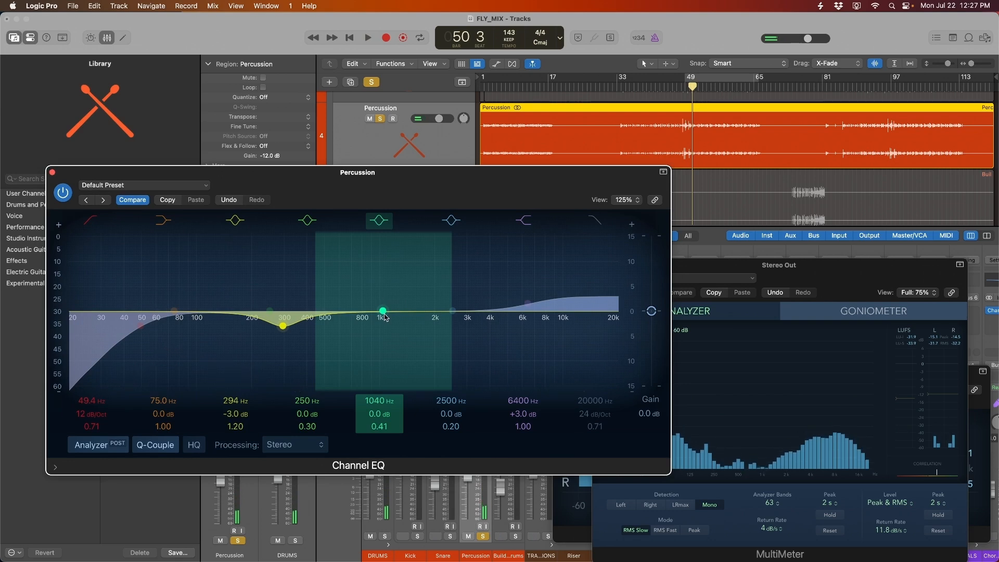
{"action": "left_click_drag", "start_coordinate": [382, 311], "coordinate": [361, 326]}
{"action": "key", "text": "space"}
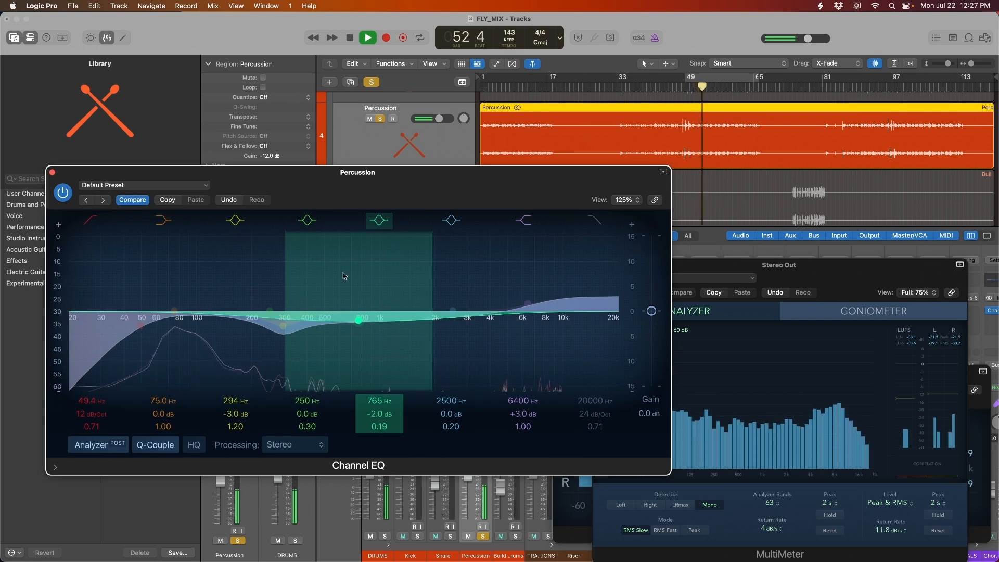
{"action": "left_click_drag", "start_coordinate": [406, 186], "coordinate": [422, 177]}
{"action": "key", "text": "space"}
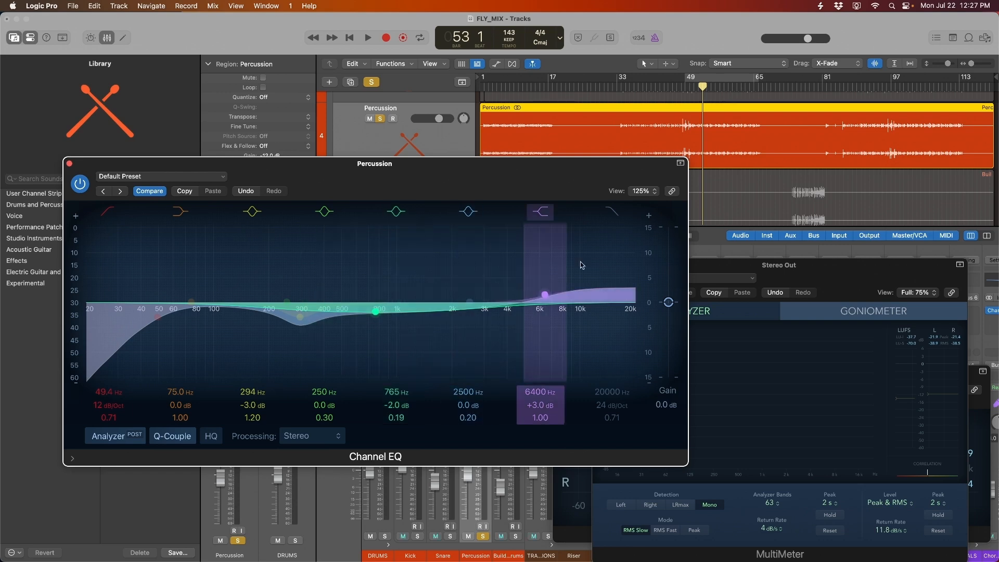
{"action": "left_click_drag", "start_coordinate": [563, 189], "coordinate": [572, 182]}
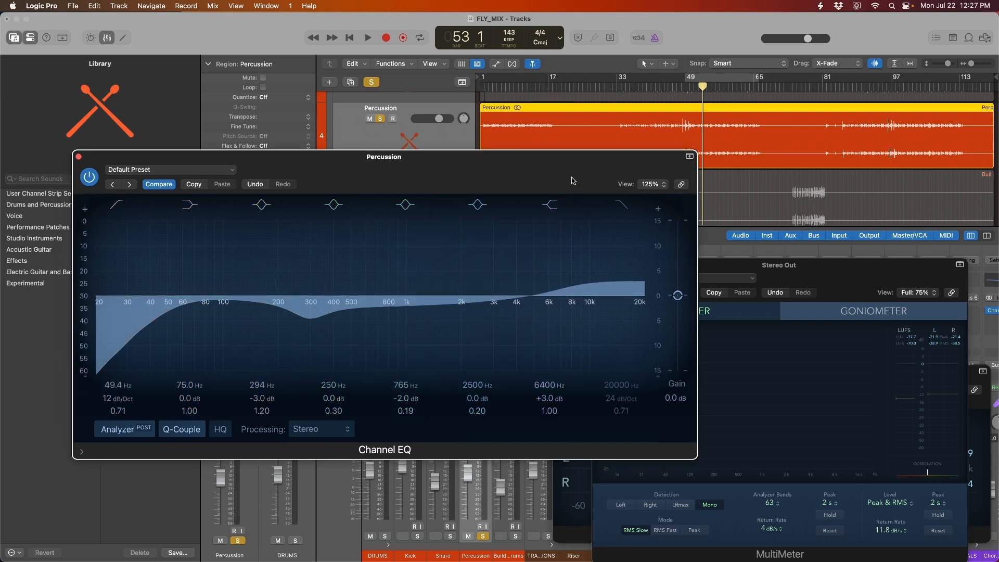
{"action": "left_click", "coordinate": [78, 157]}
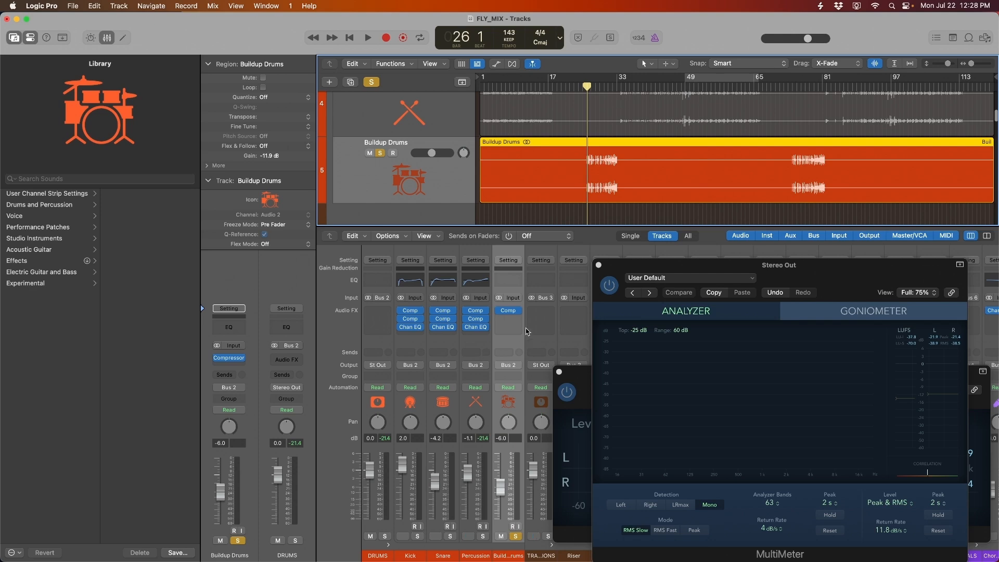
Step: Add a Channel EQ to the Buildup Drums and enable its low cut at 50.0 Hz, 12 dB/Oct, Q 0.79 during playback
{"action": "left_click", "coordinate": [505, 285]}
{"action": "left_click_drag", "start_coordinate": [656, 162], "coordinate": [398, 170]}
{"action": "key", "text": "space"}
{"action": "left_click", "coordinate": [95, 192]}
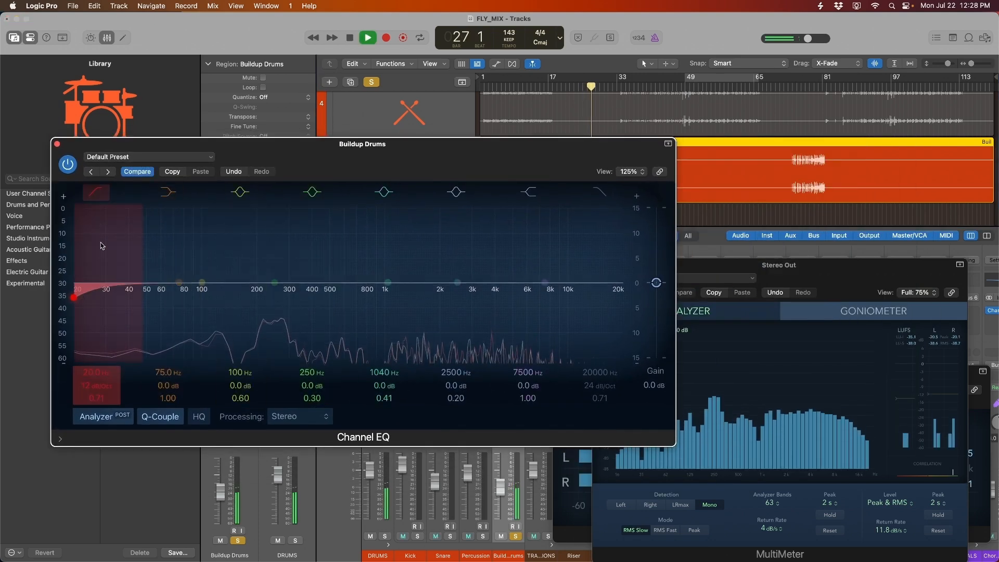
{"action": "key", "text": "space"}
{"action": "left_click_drag", "start_coordinate": [75, 292], "coordinate": [146, 298]}
{"action": "key", "text": "space"}
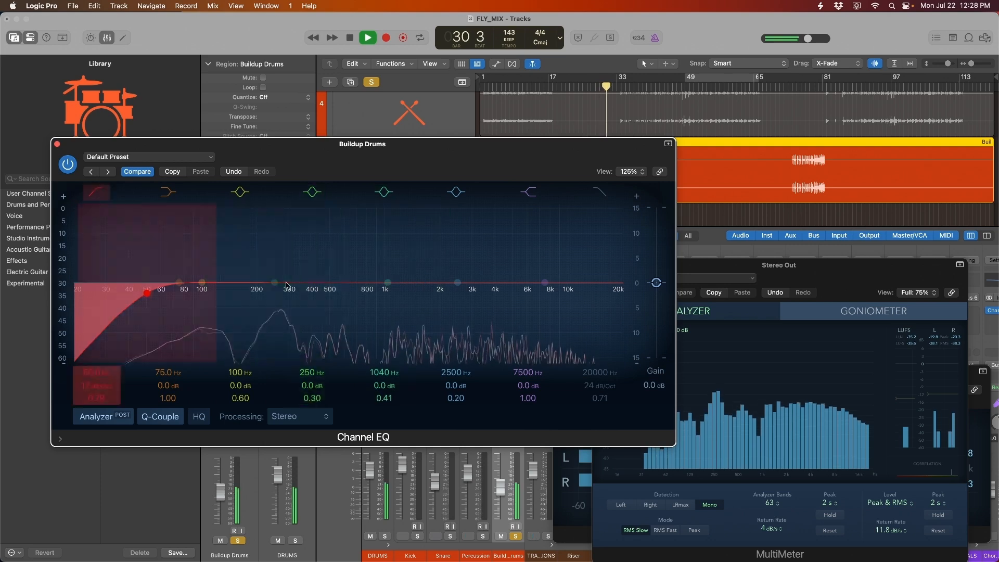
Step: Boost the Buildup Drums by 2.0 dB at 242 Hz with a Q of 1.40 while listening
{"action": "mouse_move", "coordinate": [274, 282]}
{"action": "left_mouse_down"}
{"action": "mouse_move", "coordinate": [277, 222]}
{"action": "mouse_move", "coordinate": [278, 277]}
{"action": "left_mouse_up"}
{"action": "scroll", "coordinate": [281, 261], "scroll_direction": "up", "scroll_amount": 3}
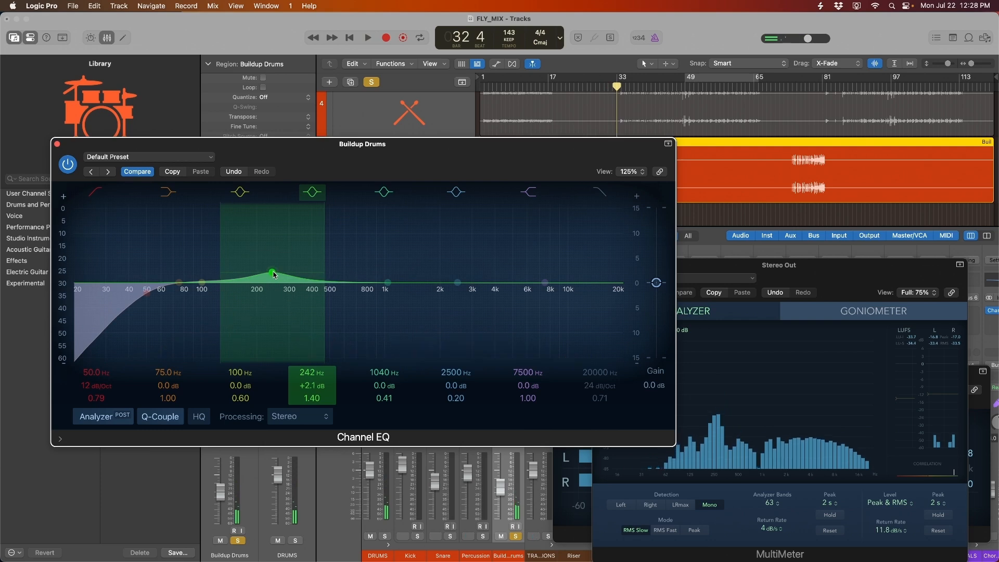
{"action": "key", "text": "space"}
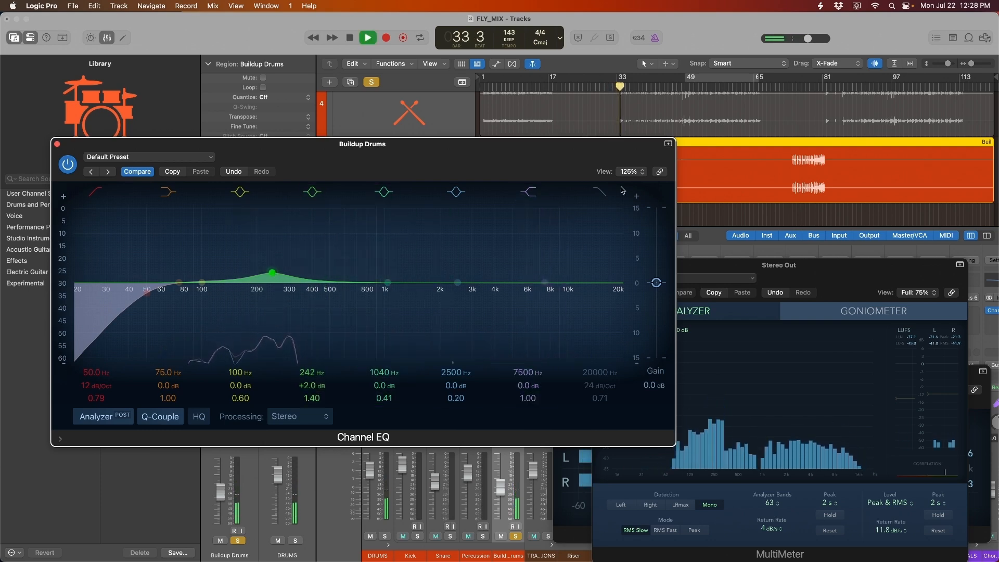
Step: Replay the buildup from about bar 29 and raise the Buildup Drums' high shelf by 3.0 dB at 7750 Hz
{"action": "left_click_drag", "start_coordinate": [525, 155], "coordinate": [504, 152]}
{"action": "left_click", "coordinate": [599, 88]}
{"action": "mouse_move", "coordinate": [558, 271]}
{"action": "left_mouse_down"}
{"action": "mouse_move", "coordinate": [564, 254]}
{"action": "mouse_move", "coordinate": [565, 269]}
{"action": "left_mouse_up"}
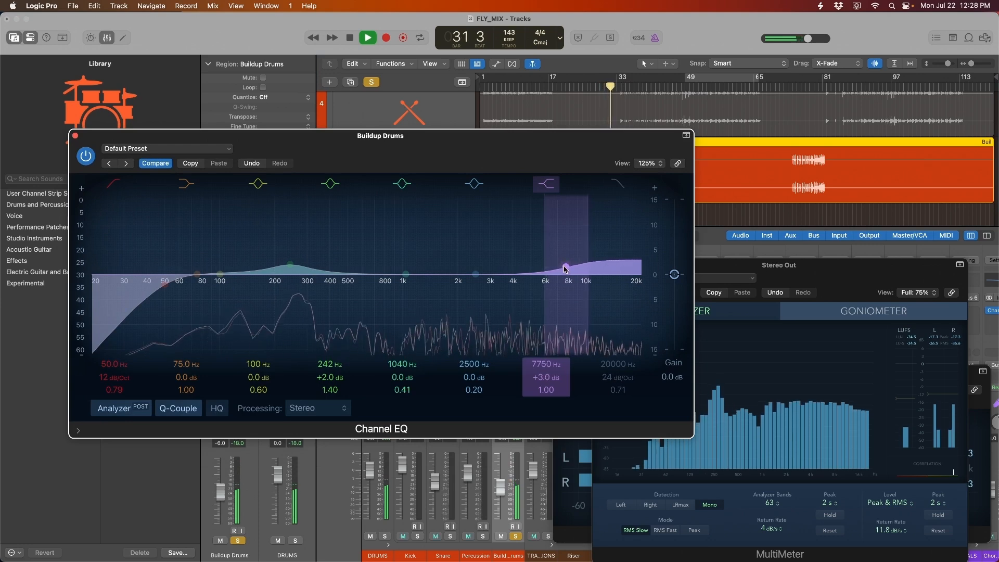
Step: Cut the Buildup Drums' mids by about 1.3 dB around 1070 Hz with a Q of 0.20
{"action": "left_click_drag", "start_coordinate": [517, 158], "coordinate": [504, 150]}
{"action": "left_click_drag", "start_coordinate": [463, 267], "coordinate": [432, 272]}
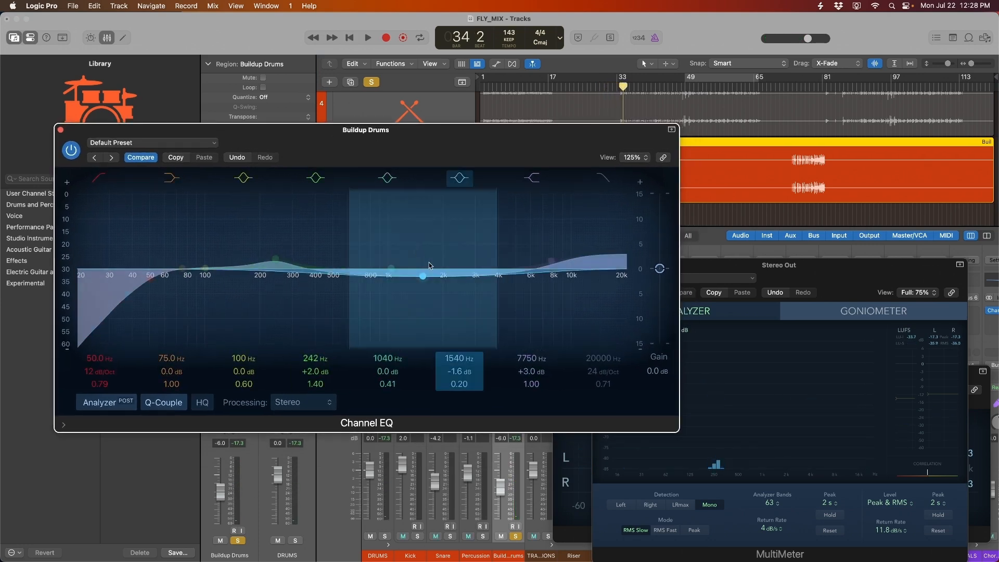
{"action": "left_click_drag", "start_coordinate": [431, 274], "coordinate": [404, 275]}
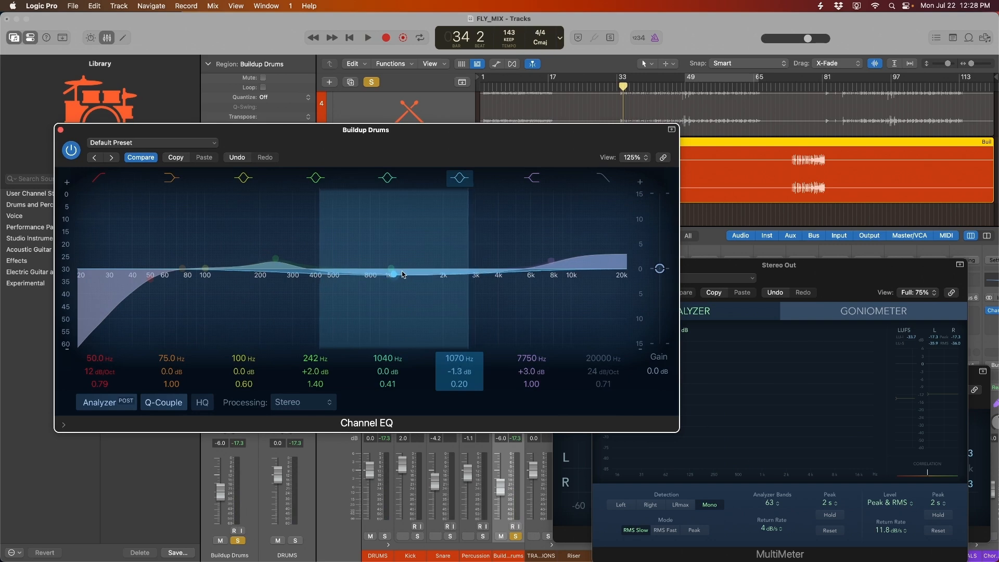
Step: Play the full mix unsoloed from the buildup into the drop and check how the equalized drum tracks sit together
{"action": "left_click_drag", "start_coordinate": [869, 287], "coordinate": [866, 285]}
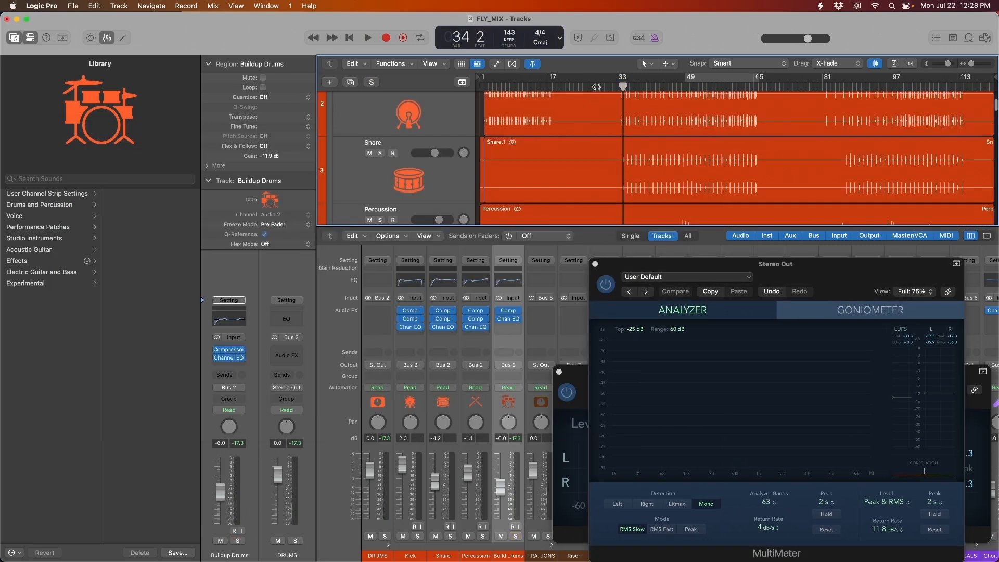
{"action": "left_click", "coordinate": [591, 87]}
{"action": "key", "text": "space"}
{"action": "scroll", "coordinate": [604, 117], "scroll_direction": "down", "scroll_amount": 5}
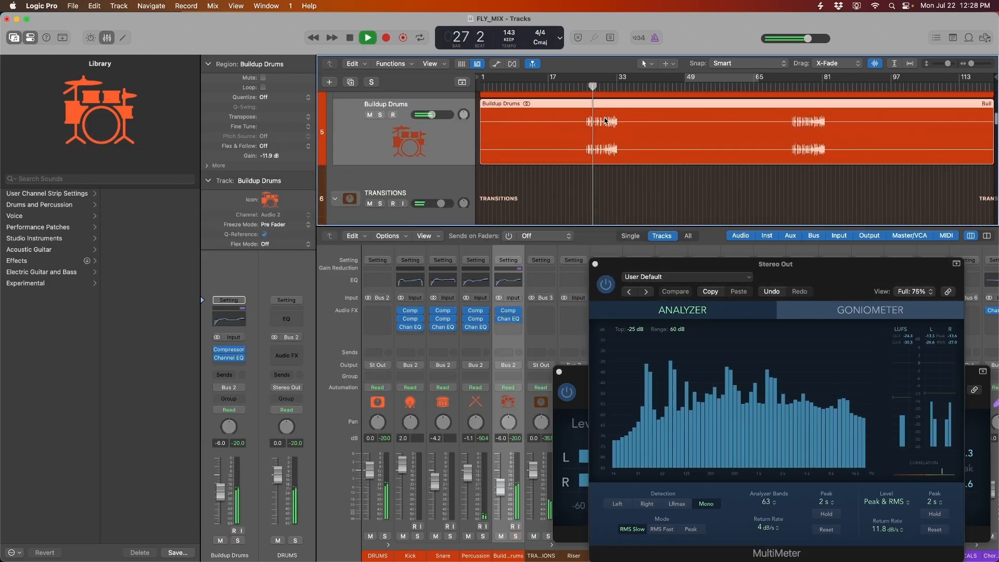
{"action": "scroll", "coordinate": [448, 148], "scroll_direction": "up", "scroll_amount": 5}
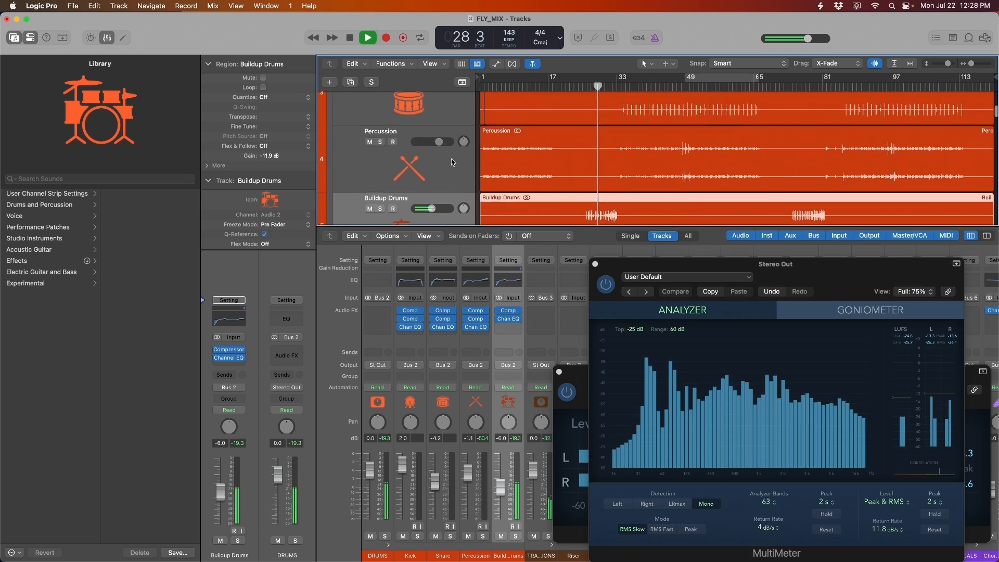
{"action": "scroll", "coordinate": [451, 157], "scroll_direction": "up", "scroll_amount": 2}
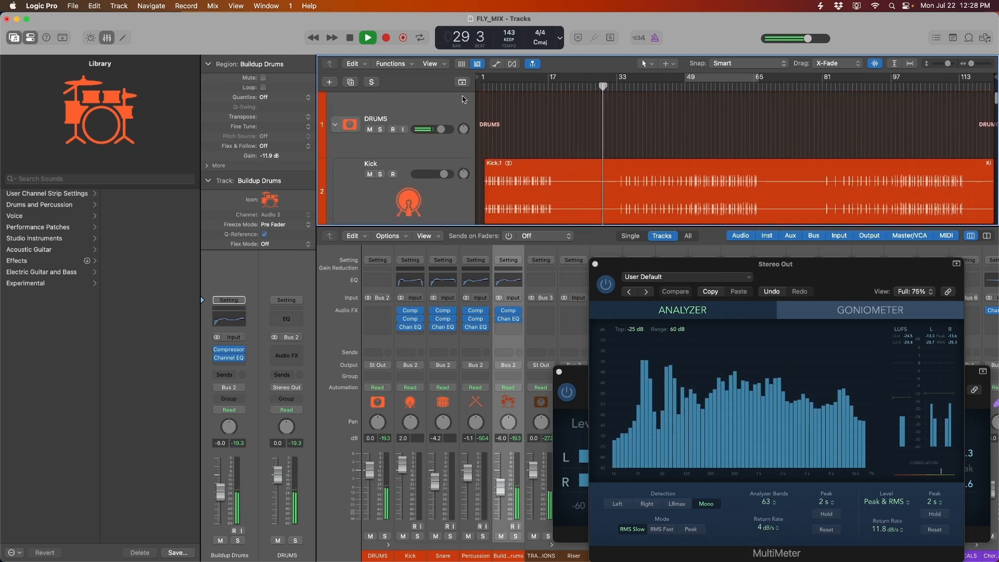
{"action": "scroll", "coordinate": [458, 120], "scroll_direction": "down", "scroll_amount": 5}
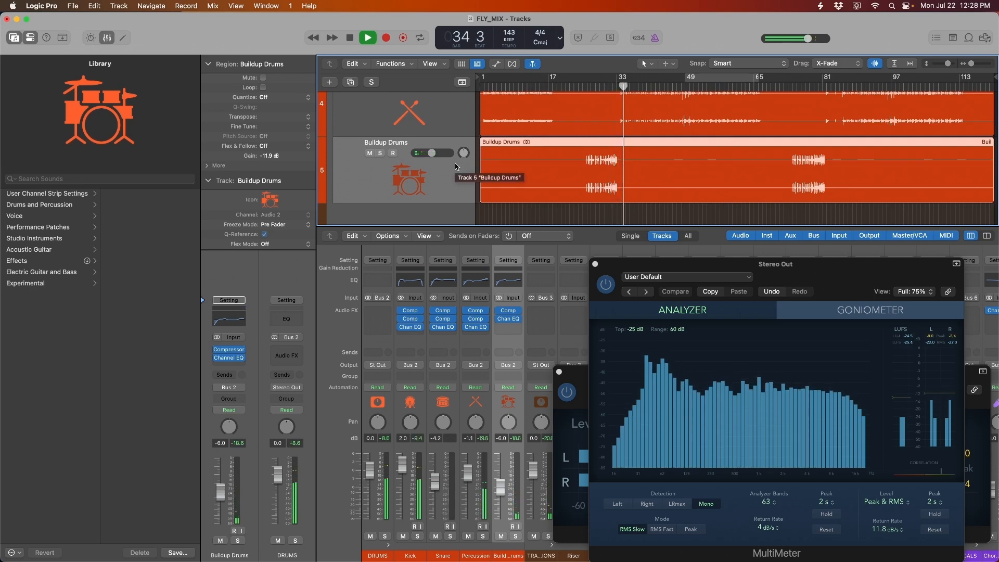
{"action": "scroll", "coordinate": [455, 166], "scroll_direction": "up", "scroll_amount": 3}
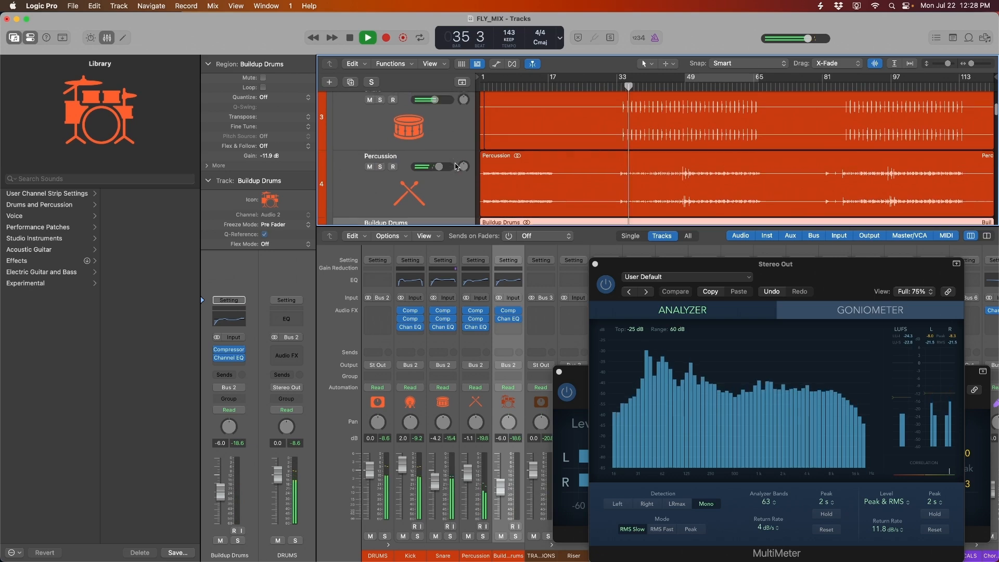
{"action": "scroll", "coordinate": [456, 167], "scroll_direction": "up", "scroll_amount": 1}
Step: Turn on cycling for bars 49 to 65 and listen to the looped drop while reviewing the drum tracks
{"action": "key", "text": "c"}
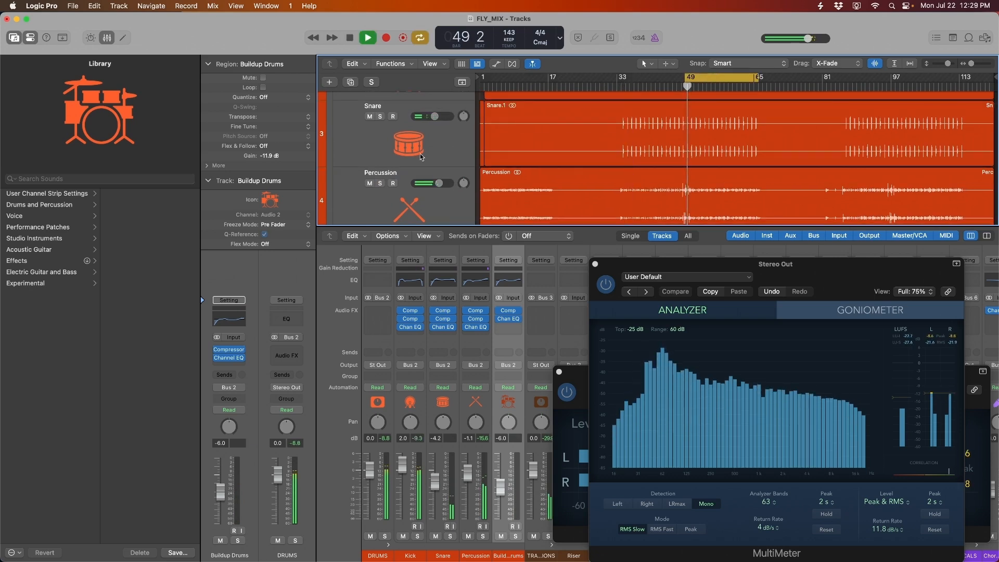
{"action": "scroll", "coordinate": [434, 148], "scroll_direction": "down", "scroll_amount": 3}
{"action": "scroll", "coordinate": [440, 151], "scroll_direction": "up", "scroll_amount": 7}
{"action": "scroll", "coordinate": [449, 159], "scroll_direction": "down", "scroll_amount": 4}
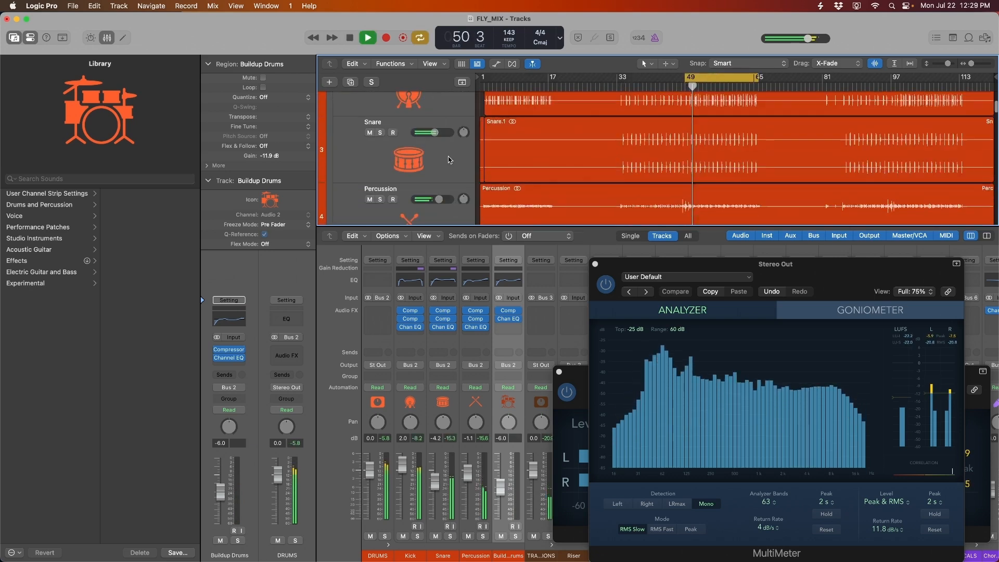
{"action": "scroll", "coordinate": [449, 156], "scroll_direction": "up", "scroll_amount": 3}
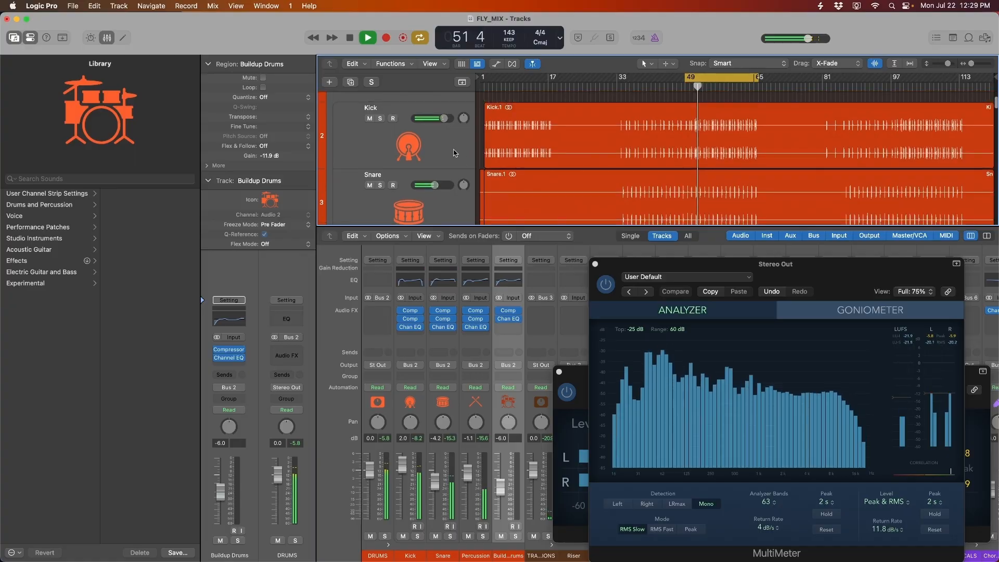
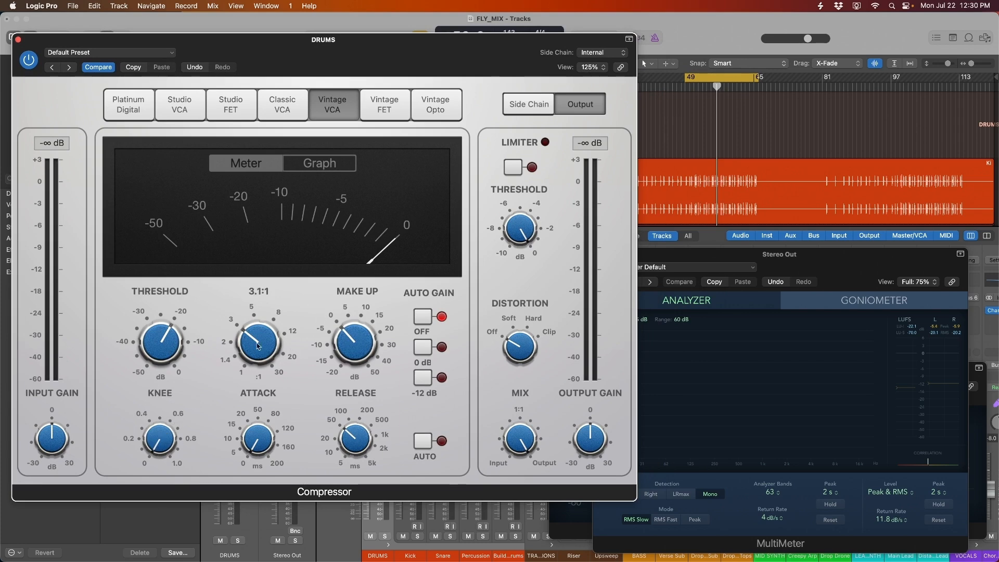
Step: Loop the drop and set the DRUMS bus Vintage VCA compressor to a -17.0 dB threshold and a 4.1:1 ratio
{"action": "mouse_move", "coordinate": [381, 62]}
{"action": "left_mouse_down"}
{"action": "mouse_move", "coordinate": [403, 63]}
{"action": "mouse_move", "coordinate": [377, 56]}
{"action": "left_mouse_up"}
{"action": "left_click_drag", "start_coordinate": [820, 260], "coordinate": [826, 259]}
{"action": "left_click", "coordinate": [157, 356]}
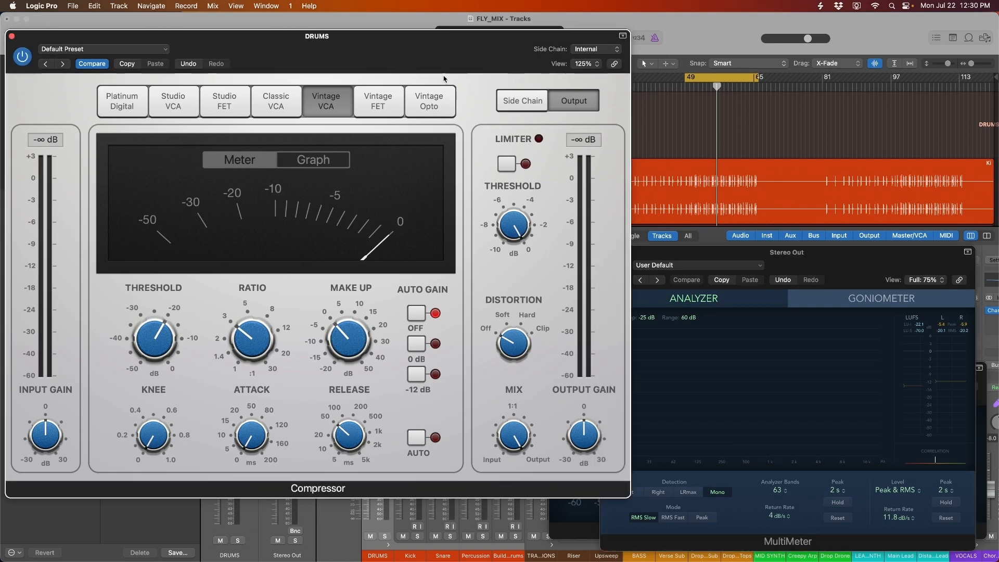
{"action": "key", "text": "space"}
{"action": "left_click_drag", "start_coordinate": [156, 357], "coordinate": [157, 341]}
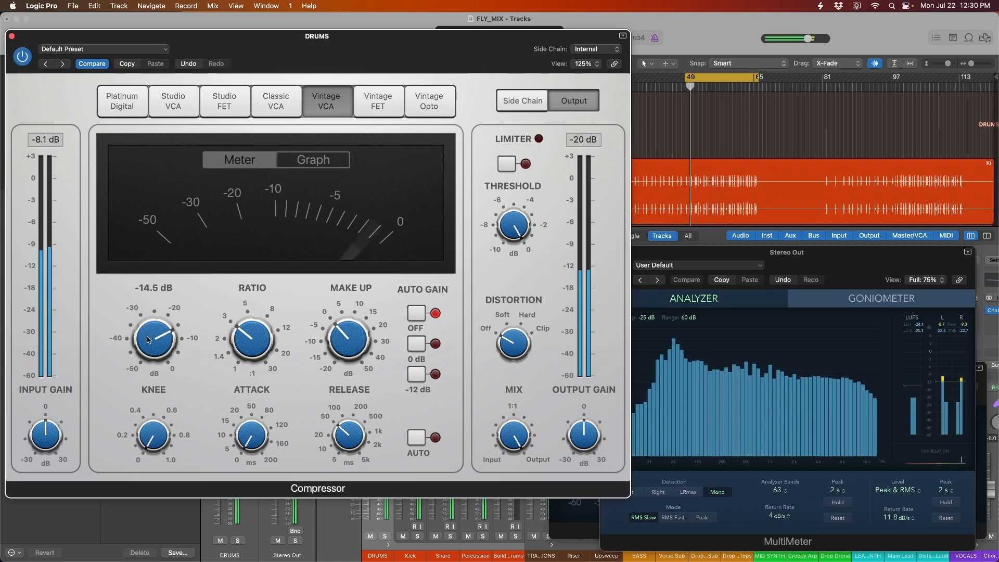
{"action": "mouse_move", "coordinate": [260, 36]}
{"action": "left_mouse_down"}
{"action": "mouse_move", "coordinate": [273, 202]}
{"action": "mouse_move", "coordinate": [267, 37]}
{"action": "left_mouse_up"}
{"action": "left_click_drag", "start_coordinate": [157, 336], "coordinate": [157, 331]}
{"action": "left_click_drag", "start_coordinate": [448, 44], "coordinate": [458, 35]}
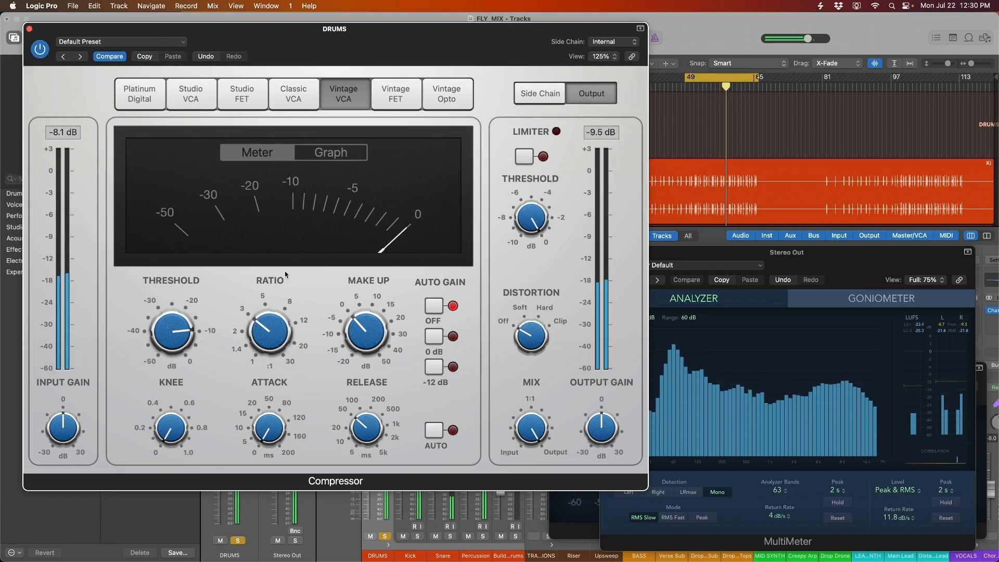
{"action": "left_click_drag", "start_coordinate": [167, 336], "coordinate": [161, 351]}
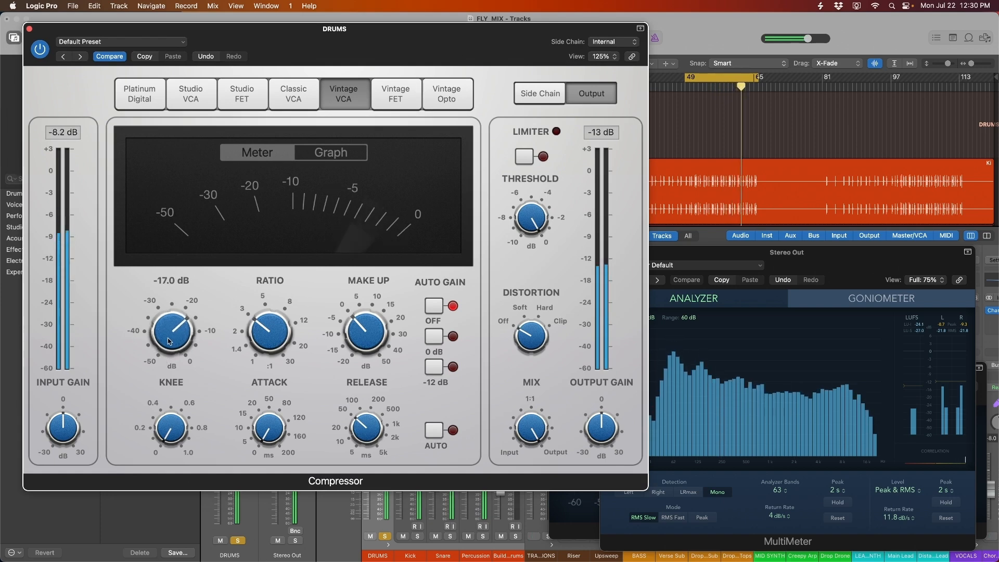
{"action": "mouse_move", "coordinate": [283, 337]}
{"action": "left_click_drag", "start_coordinate": [282, 337], "coordinate": [279, 336]}
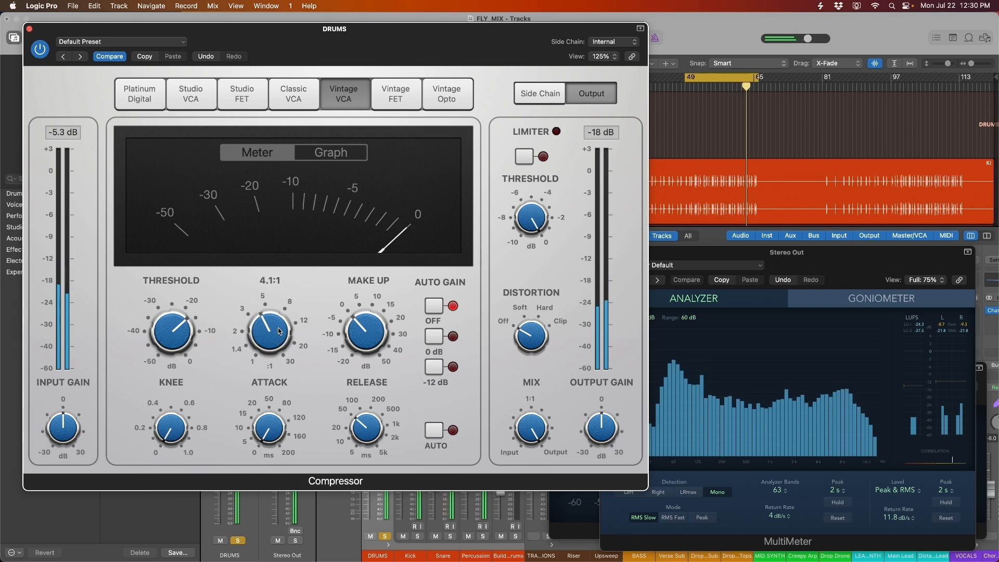
{"action": "mouse_move", "coordinate": [176, 353]}
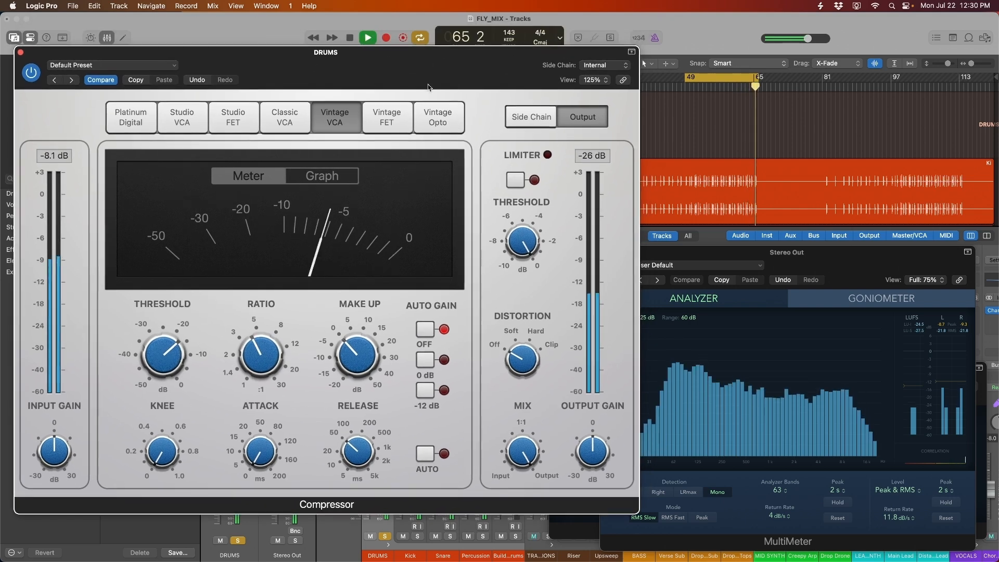
Step: Arrange the Stereo Out MultiMeter and Level Meter windows beside the DRUMS compressor so the RMS and peak levels are readable
{"action": "left_click_drag", "start_coordinate": [335, 28], "coordinate": [326, 52]}
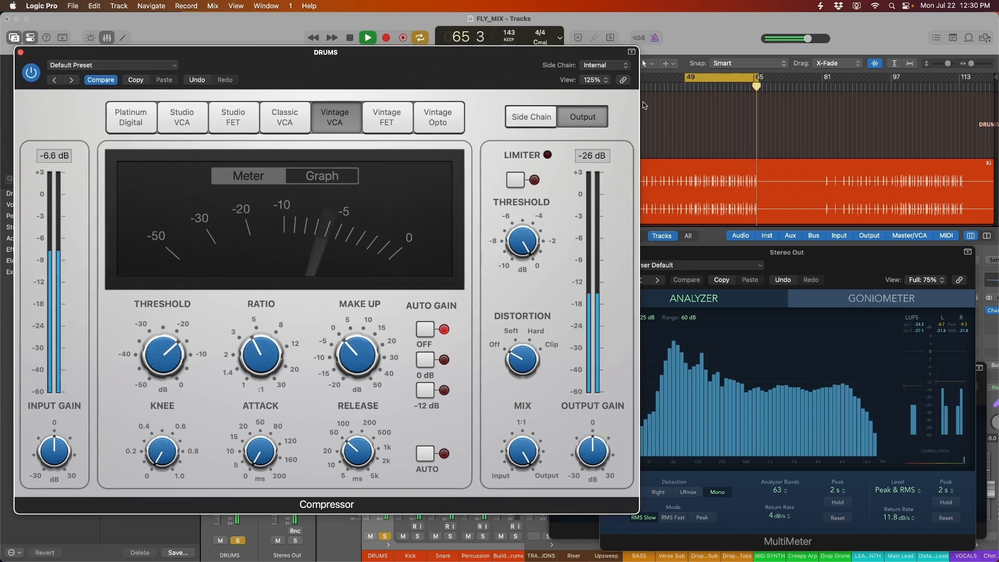
{"action": "left_click_drag", "start_coordinate": [436, 74], "coordinate": [442, 72]}
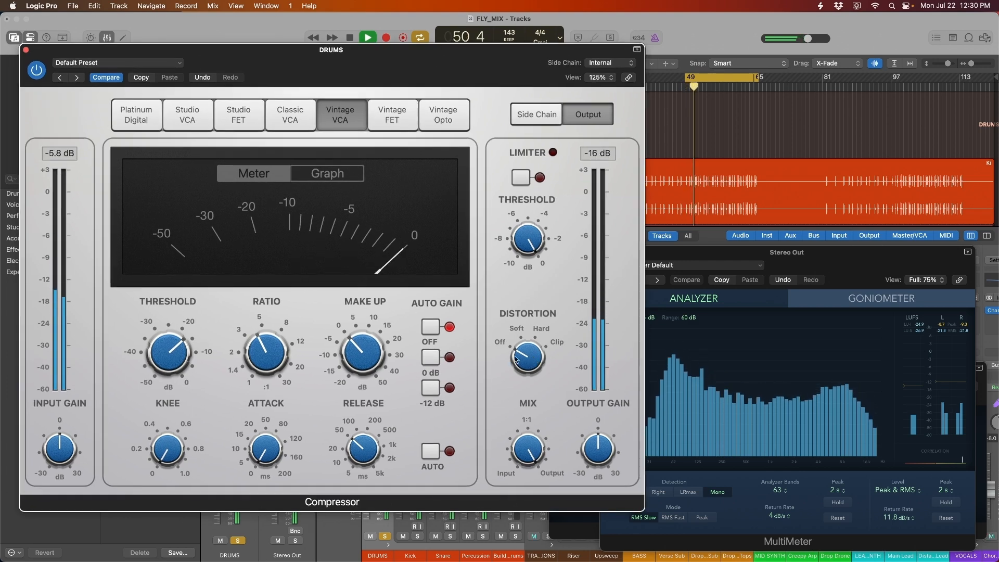
{"action": "left_click_drag", "start_coordinate": [812, 252], "coordinate": [616, 224]}
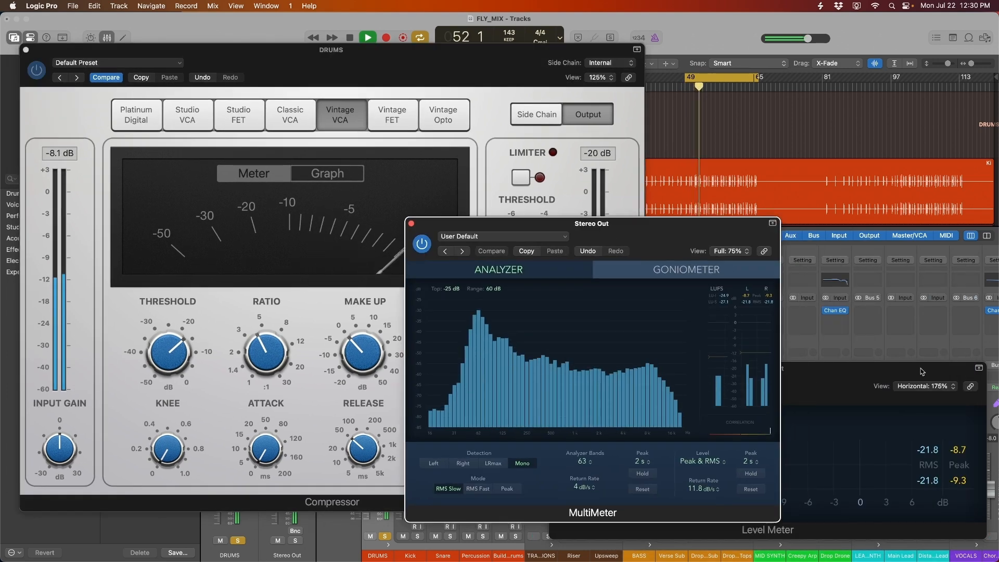
{"action": "left_click_drag", "start_coordinate": [922, 372], "coordinate": [844, 372]}
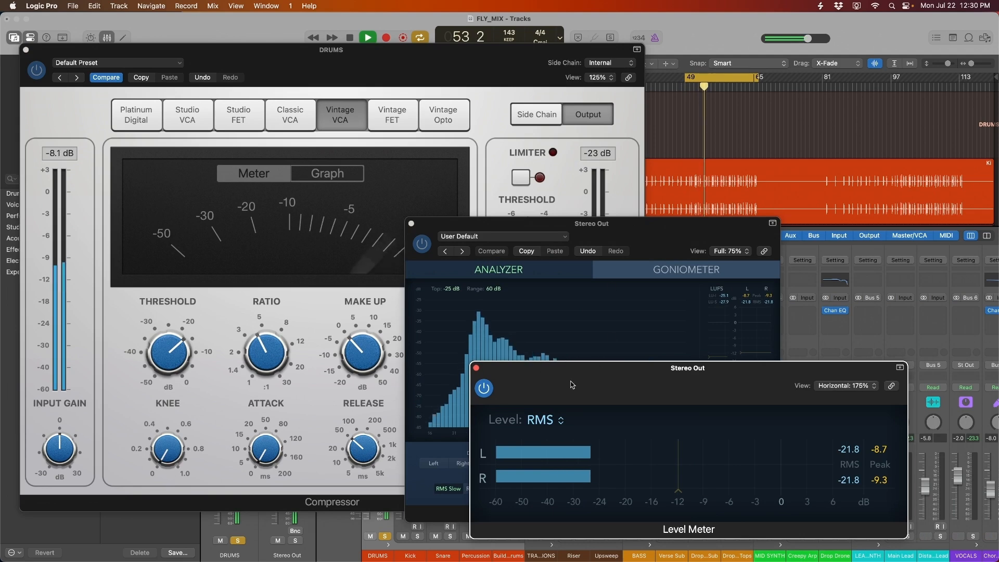
Step: Compare the Stereo Out RMS and peak levels with the DRUMS compressor bypassed and enabled, resetting the Level Meter between passes
{"action": "key", "text": "space"}
{"action": "left_click", "coordinate": [37, 71]}
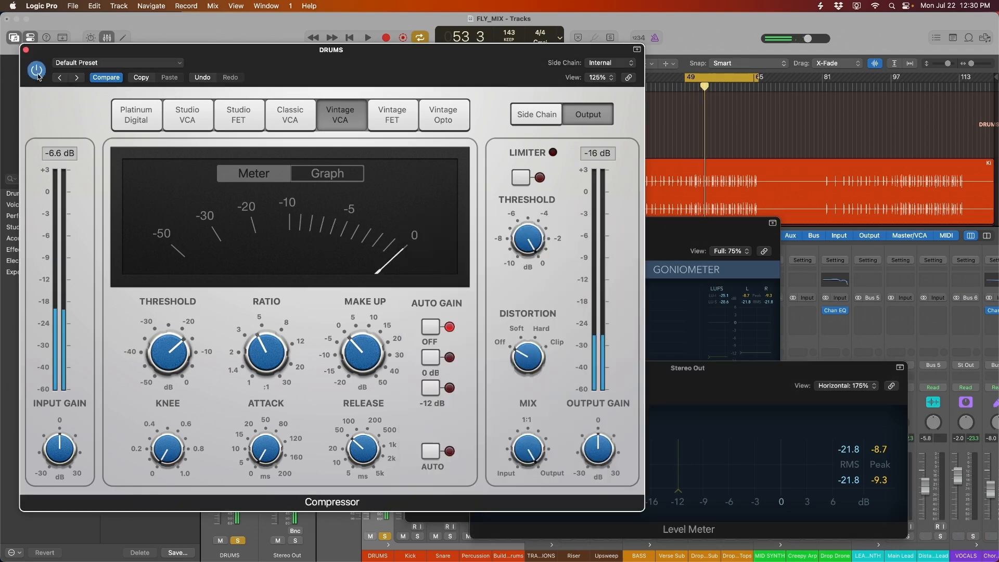
{"action": "left_click", "coordinate": [743, 397]}
{"action": "key", "text": "space"}
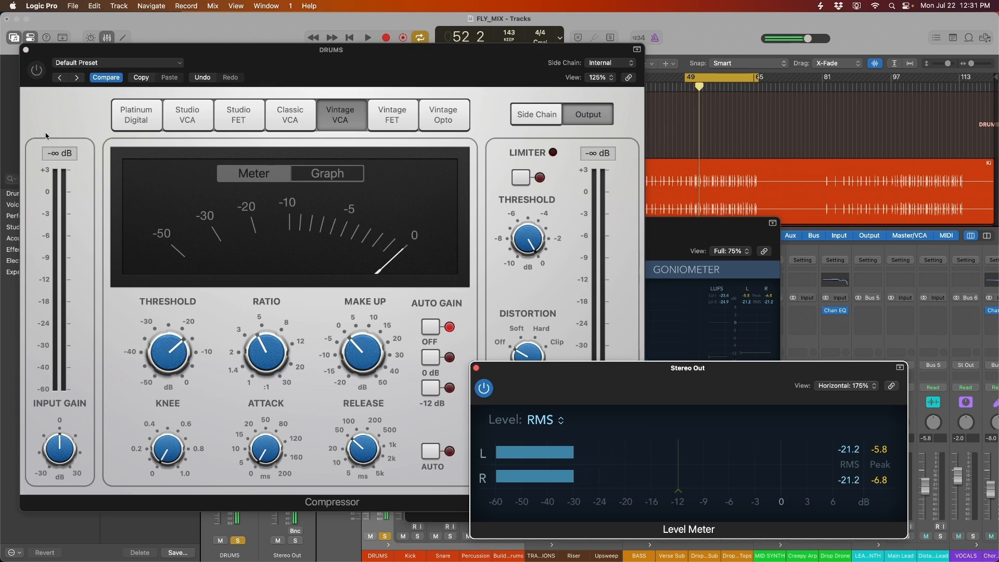
{"action": "left_click", "coordinate": [382, 89]}
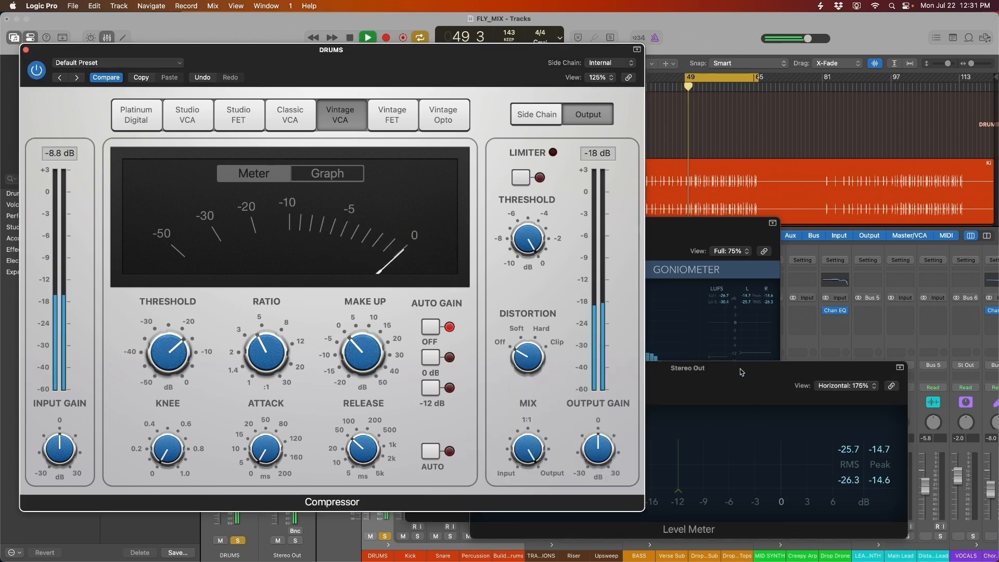
{"action": "left_click", "coordinate": [850, 458]}
Step: Raise the DRUMS compressor's make-up gain, replaying the loop's start after each change to match the bypassed RMS level
{"action": "mouse_move", "coordinate": [375, 358]}
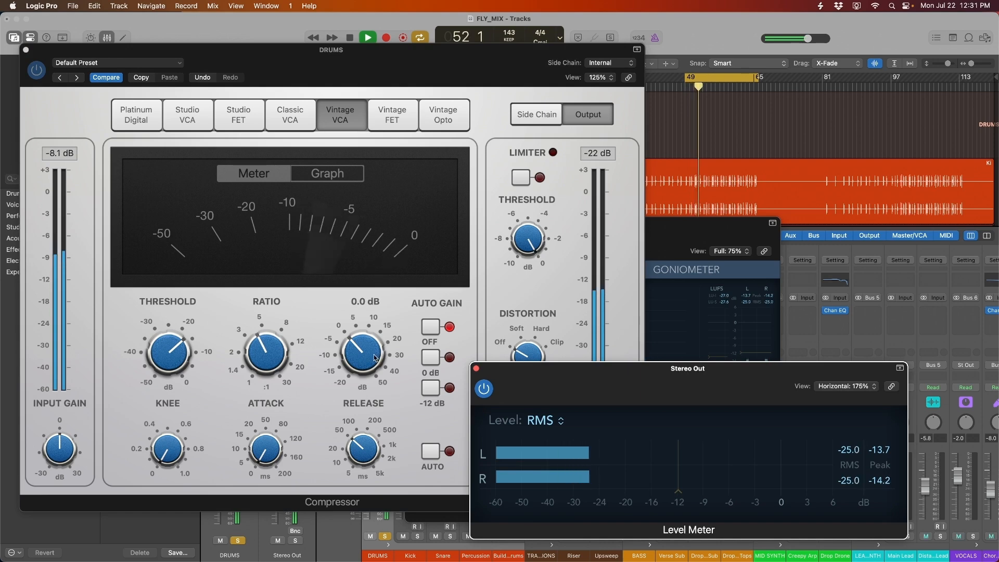
{"action": "key", "text": "space"}
{"action": "left_click_drag", "start_coordinate": [373, 358], "coordinate": [369, 352]}
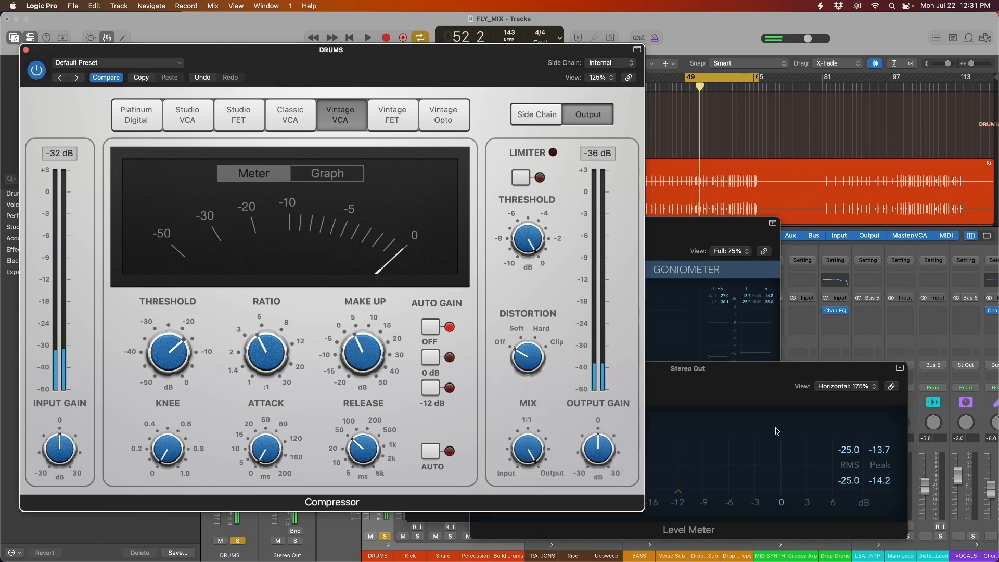
{"action": "key", "text": "space"}
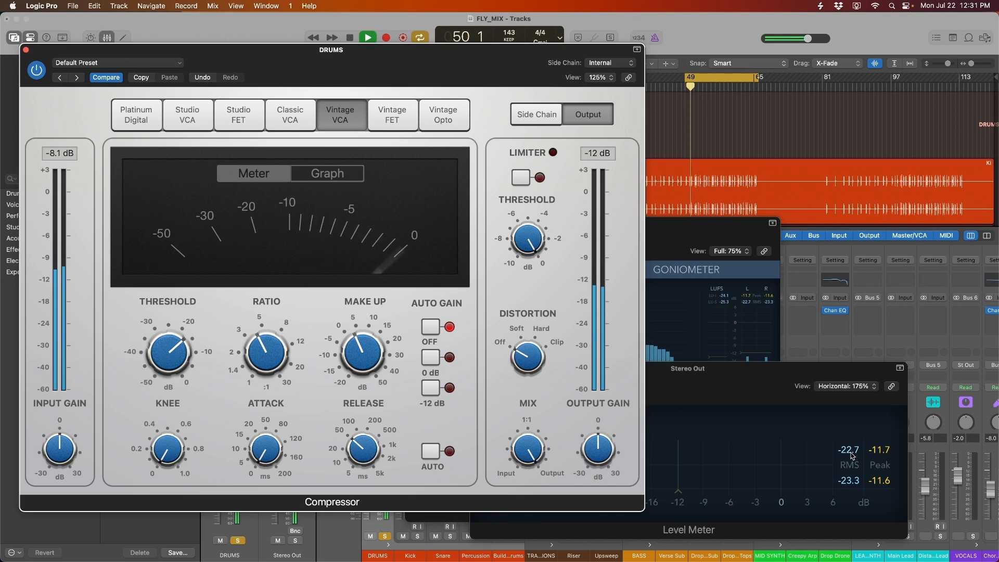
{"action": "key", "text": "space"}
{"action": "left_click_drag", "start_coordinate": [362, 360], "coordinate": [361, 357]}
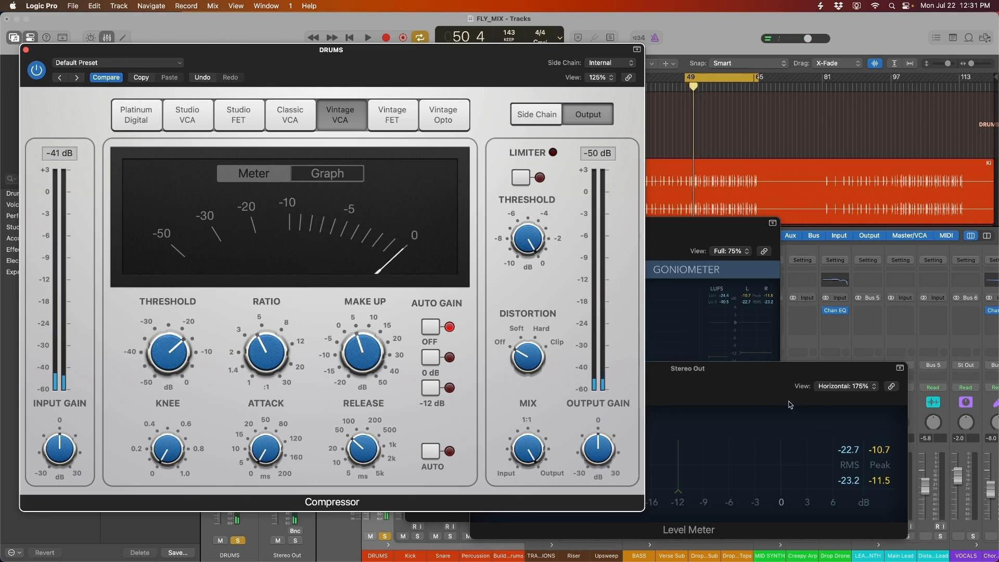
{"action": "key", "text": "space"}
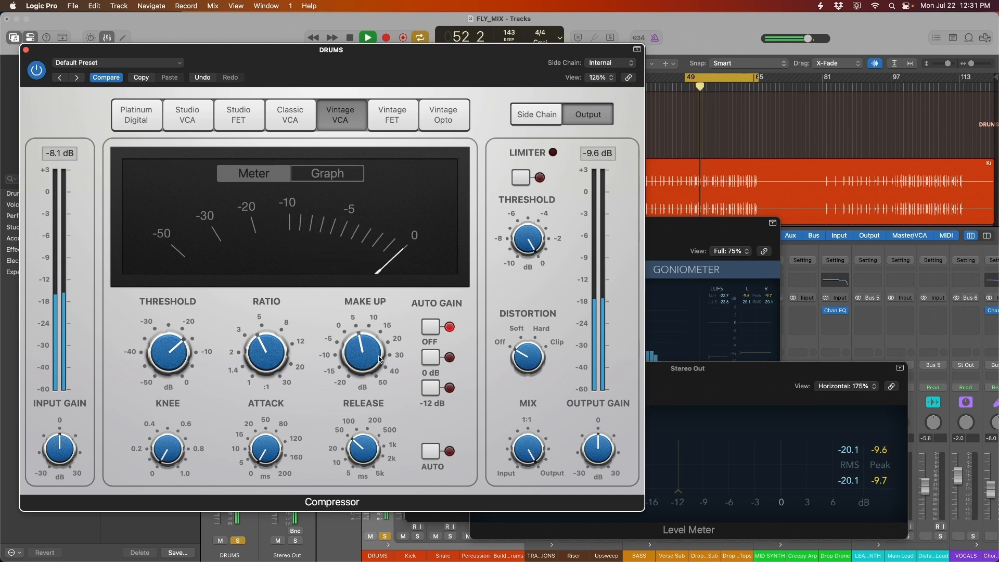
{"action": "left_click_drag", "start_coordinate": [360, 354], "coordinate": [358, 357]}
{"action": "key", "text": "space"}
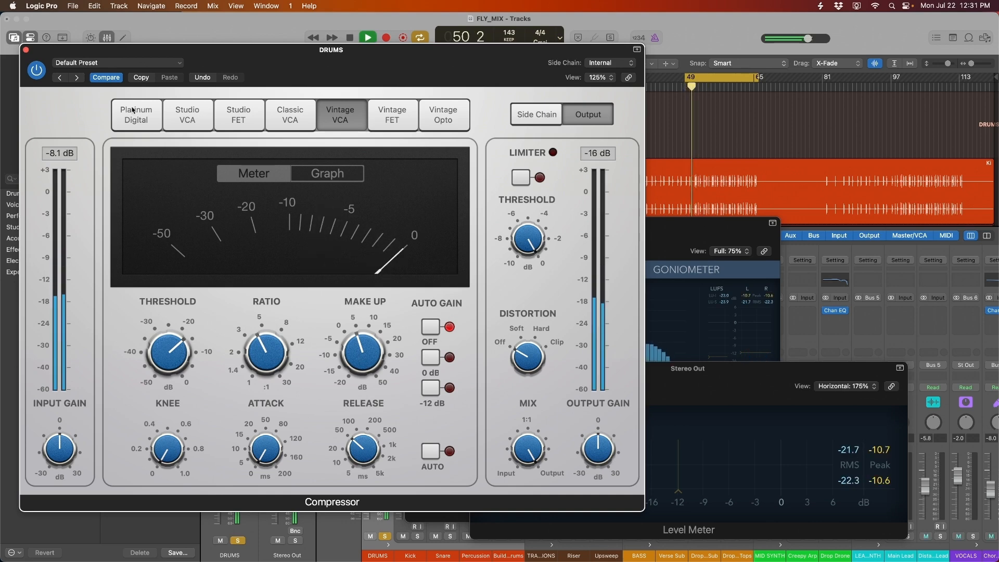
Step: Compare the level-matched DRUMS compressor with its bypassed sound over the start of the loop
{"action": "left_click", "coordinate": [36, 69]}
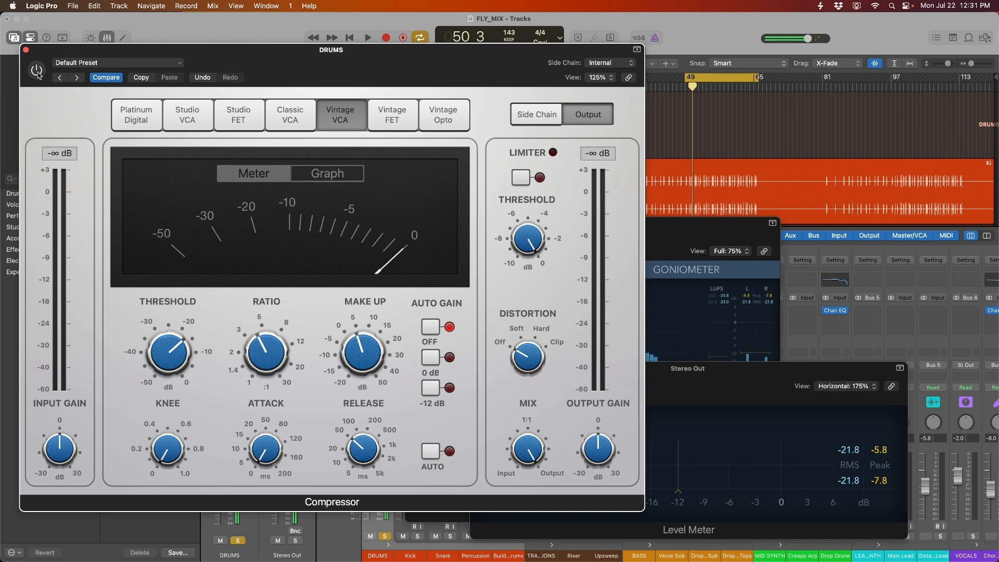
{"action": "key", "text": "space"}
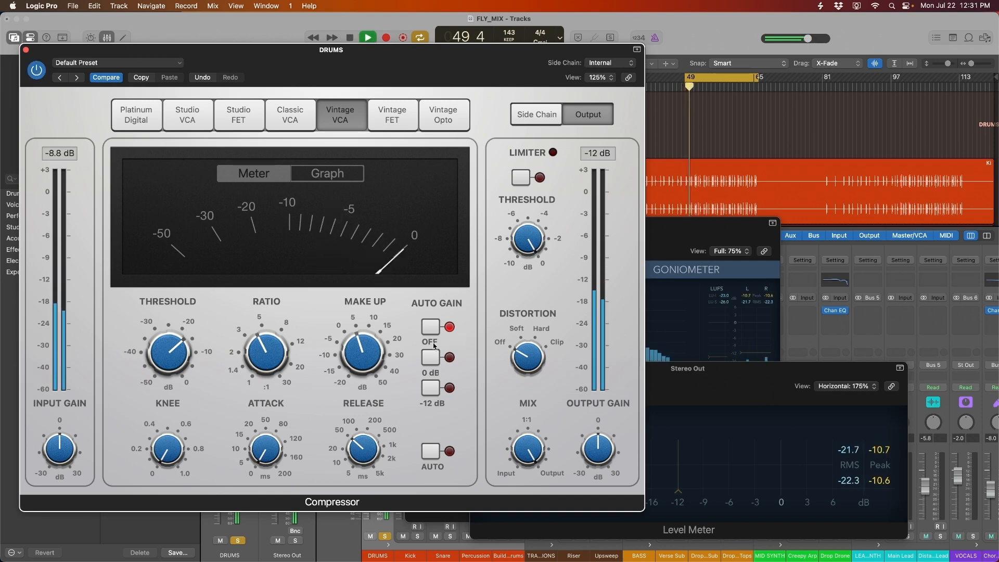
{"action": "key", "text": "space"}
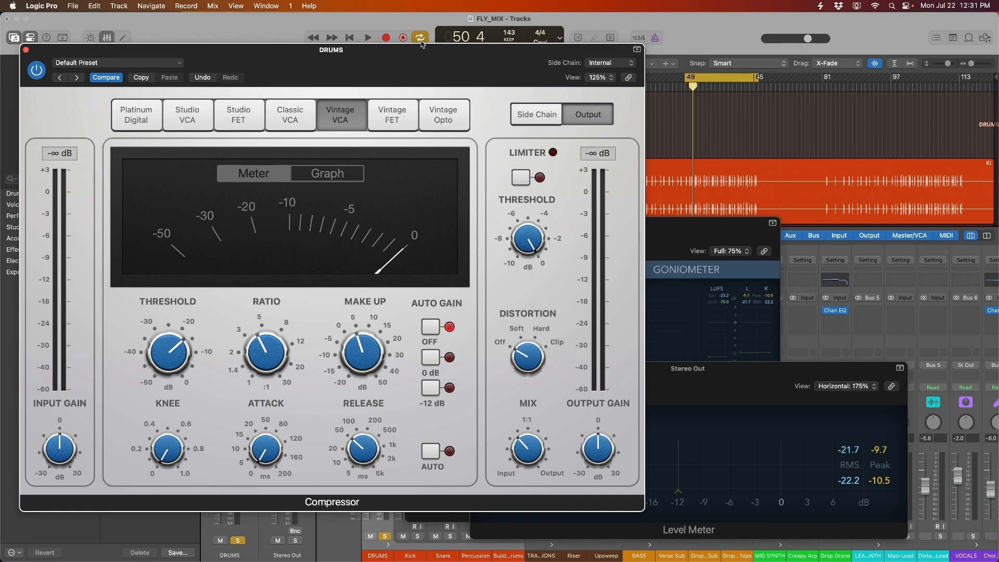
Step: Set the DRUMS compressor's mix to about 36.5% and check the blend against the bypassed signal
{"action": "key", "text": "space"}
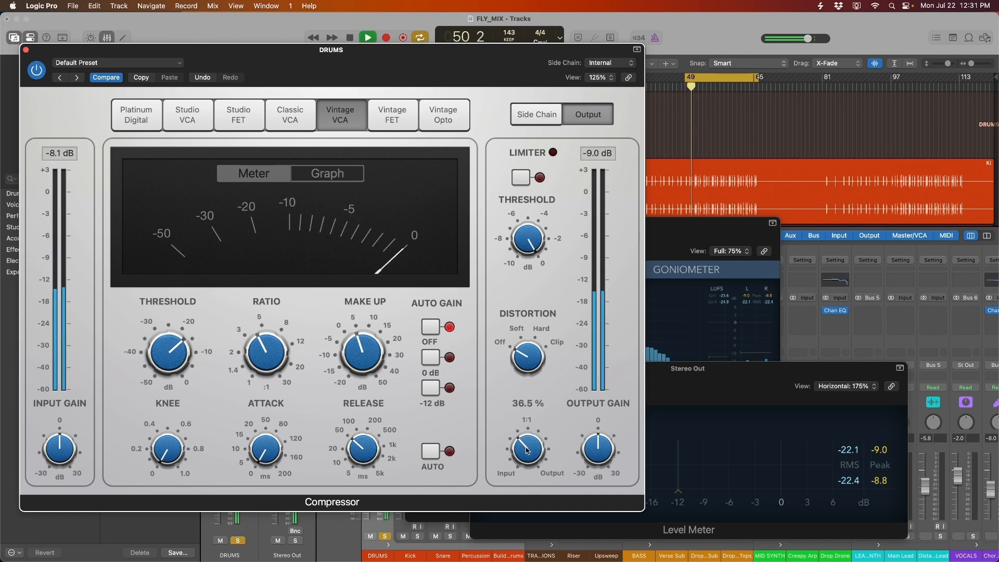
{"action": "left_click", "coordinate": [36, 71]}
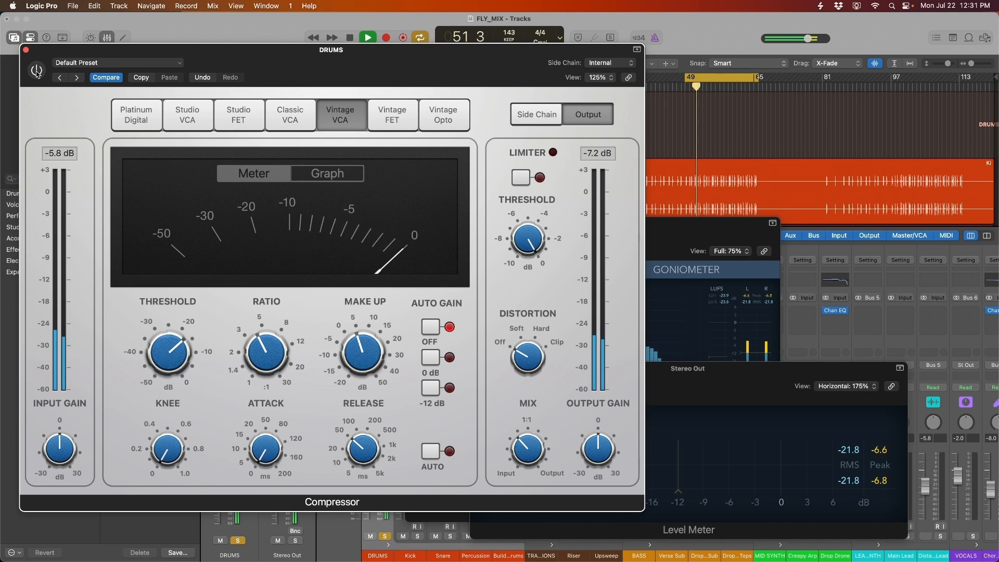
{"action": "left_click", "coordinate": [36, 71]}
{"action": "left_click_drag", "start_coordinate": [512, 448], "coordinate": [512, 447]}
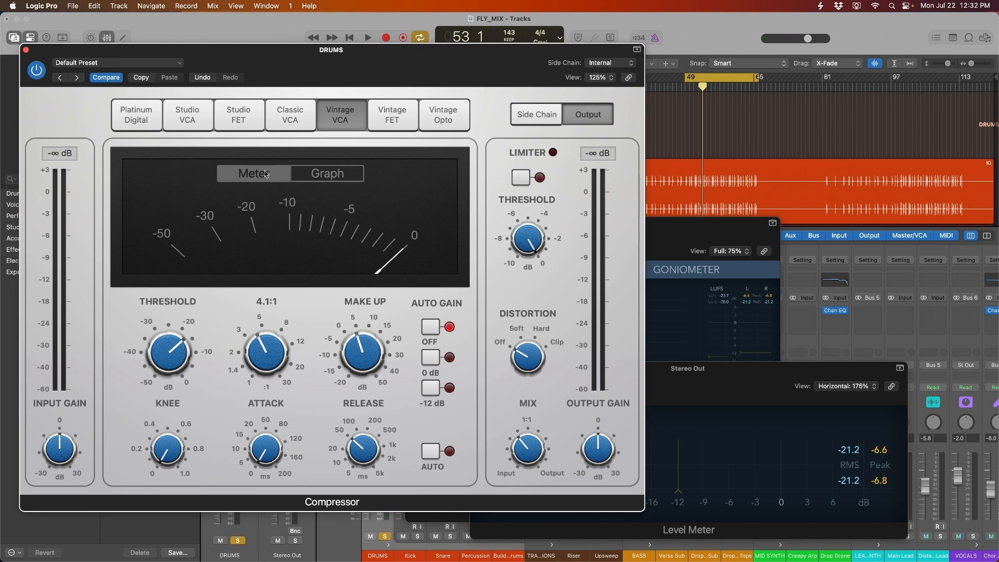
{"action": "key", "text": "space"}
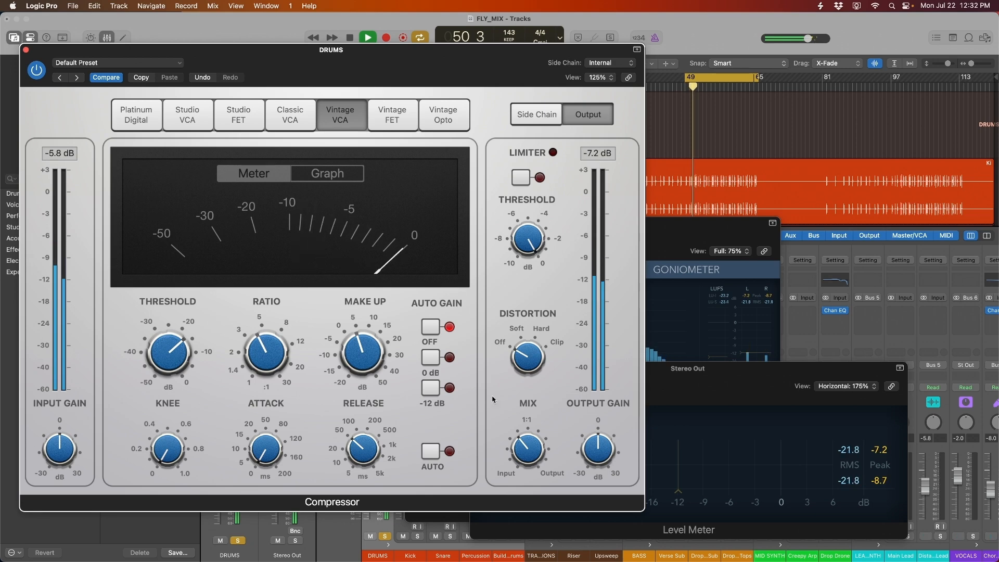
{"action": "mouse_move", "coordinate": [519, 446]}
{"action": "key", "text": "space"}
Step: Insert a second Compressor on the DRUMS bus, using the Studio VCA model with Auto Gain off
{"action": "left_click", "coordinate": [25, 49]}
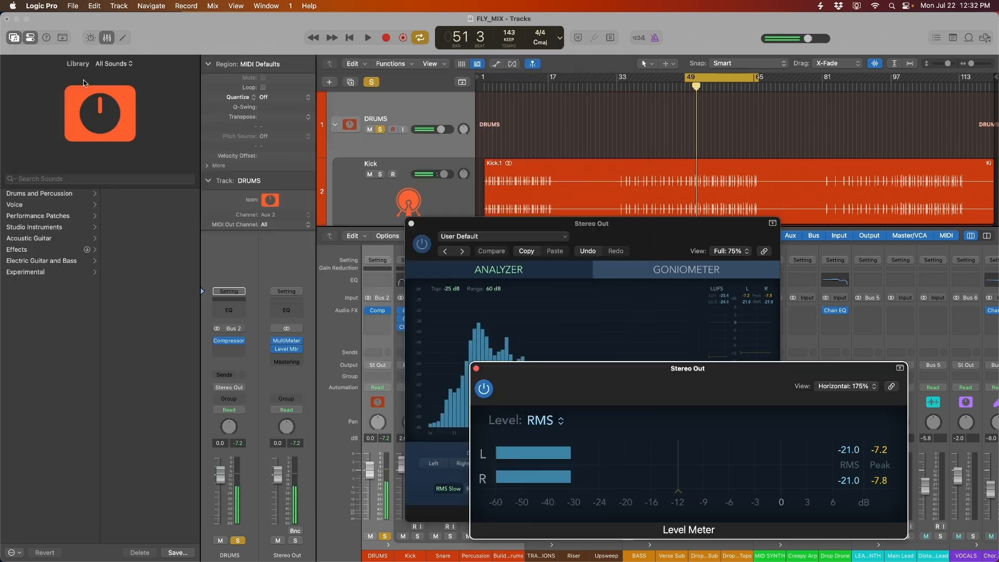
{"action": "left_click", "coordinate": [381, 320]}
{"action": "left_click", "coordinate": [392, 346]}
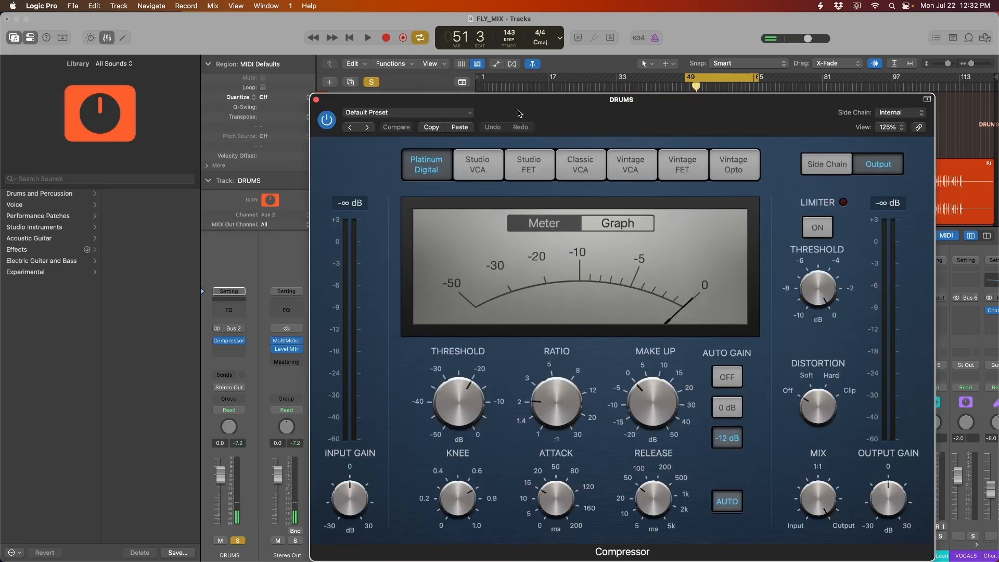
{"action": "left_click_drag", "start_coordinate": [526, 117], "coordinate": [284, 65]}
{"action": "left_click", "coordinate": [231, 109]}
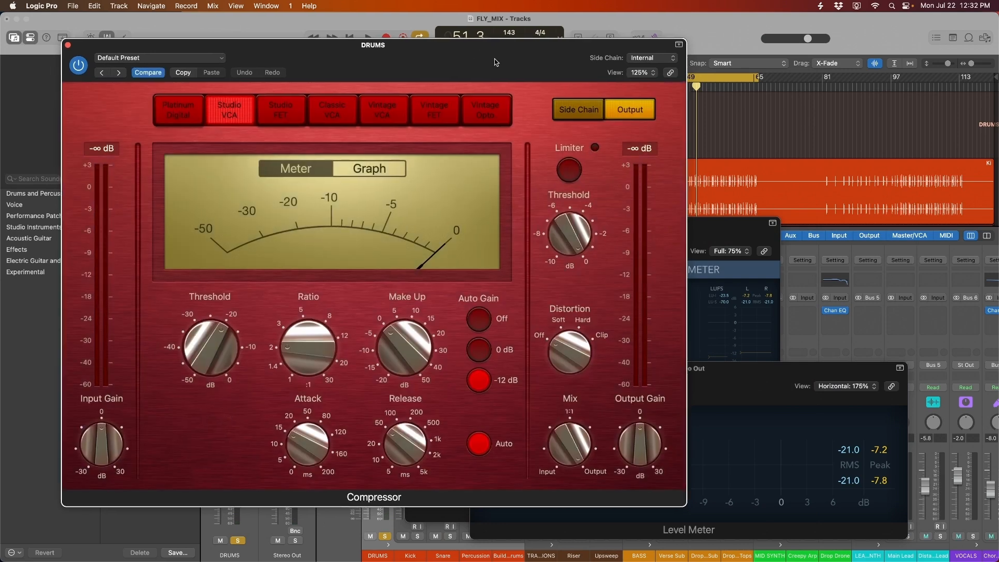
{"action": "left_click_drag", "start_coordinate": [497, 54], "coordinate": [441, 63]}
{"action": "left_click_drag", "start_coordinate": [742, 395], "coordinate": [827, 397]}
{"action": "left_click", "coordinate": [425, 327]}
Step: Set the second DRUMS compressor's attack to 53.0 ms and its ratio to 3.1:1
{"action": "key", "text": "space"}
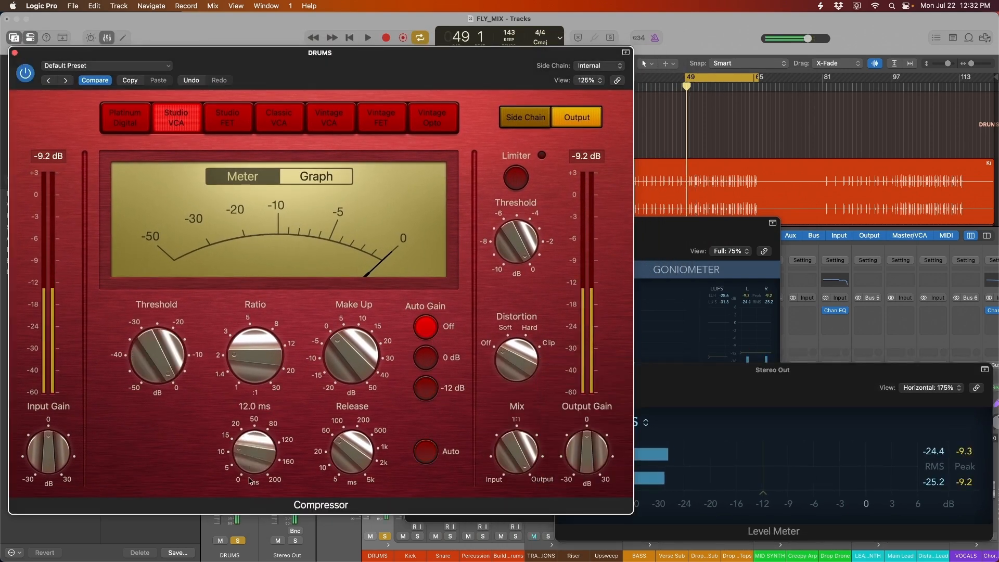
{"action": "mouse_move", "coordinate": [248, 460]}
{"action": "left_mouse_down"}
{"action": "mouse_move", "coordinate": [250, 445]}
{"action": "mouse_move", "coordinate": [265, 462]}
{"action": "left_mouse_up"}
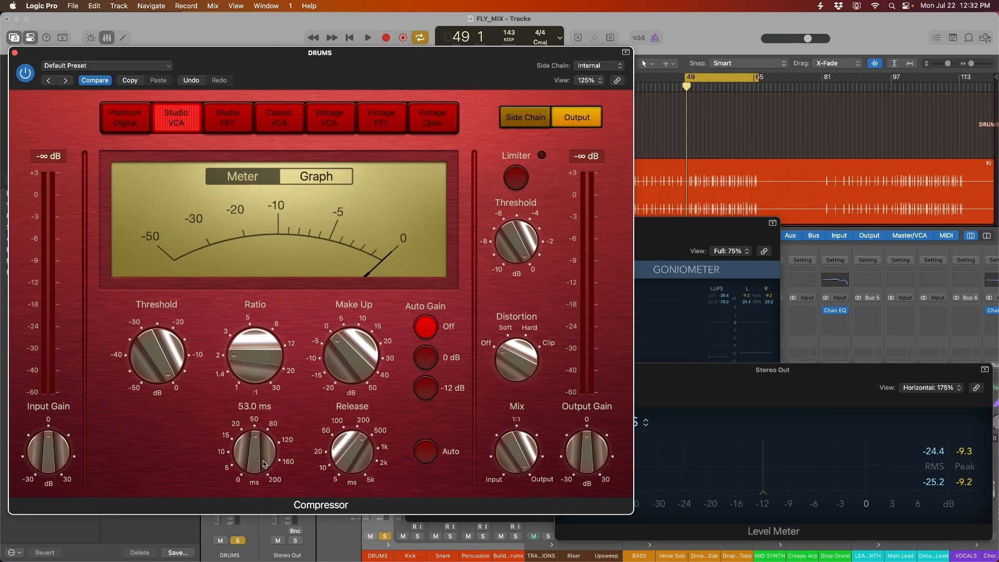
{"action": "left_click_drag", "start_coordinate": [221, 332], "coordinate": [236, 328]}
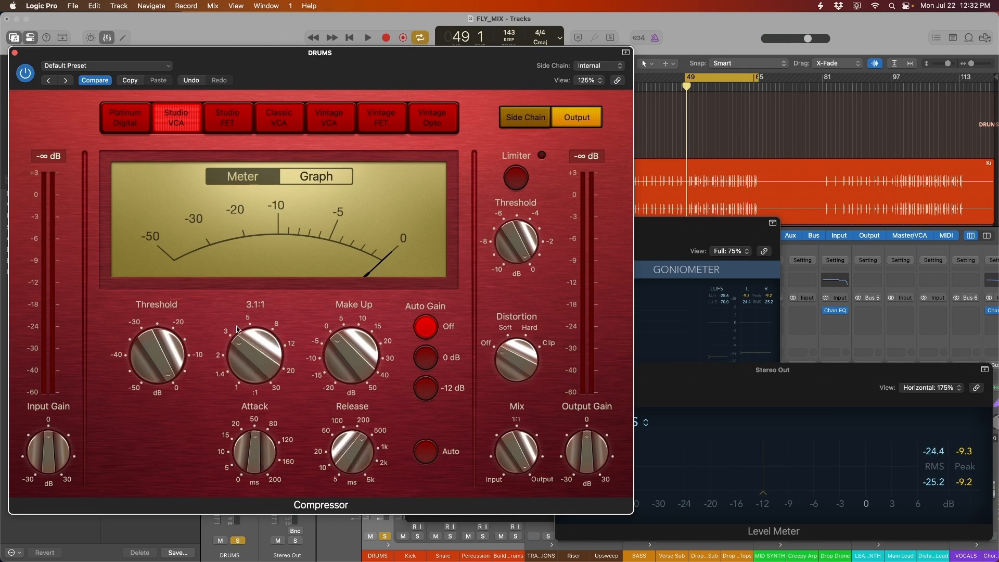
Step: Play the loop while lowering the second DRUMS compressor's threshold to -22.5 dB and shortening its release
{"action": "key", "text": "space"}
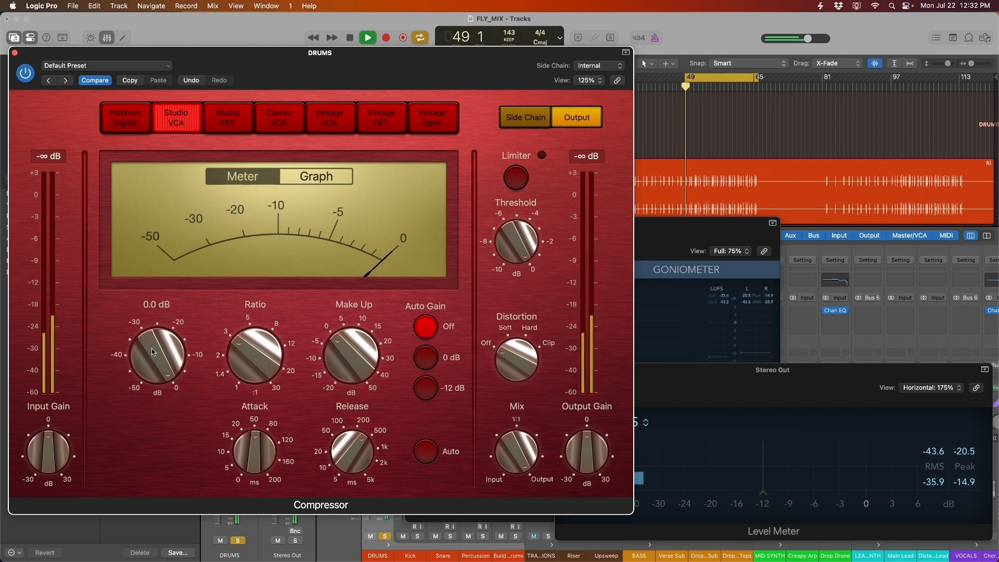
{"action": "left_click_drag", "start_coordinate": [153, 354], "coordinate": [154, 371]}
{"action": "left_click_drag", "start_coordinate": [363, 451], "coordinate": [364, 464]}
{"action": "left_click_drag", "start_coordinate": [162, 360], "coordinate": [162, 361]}
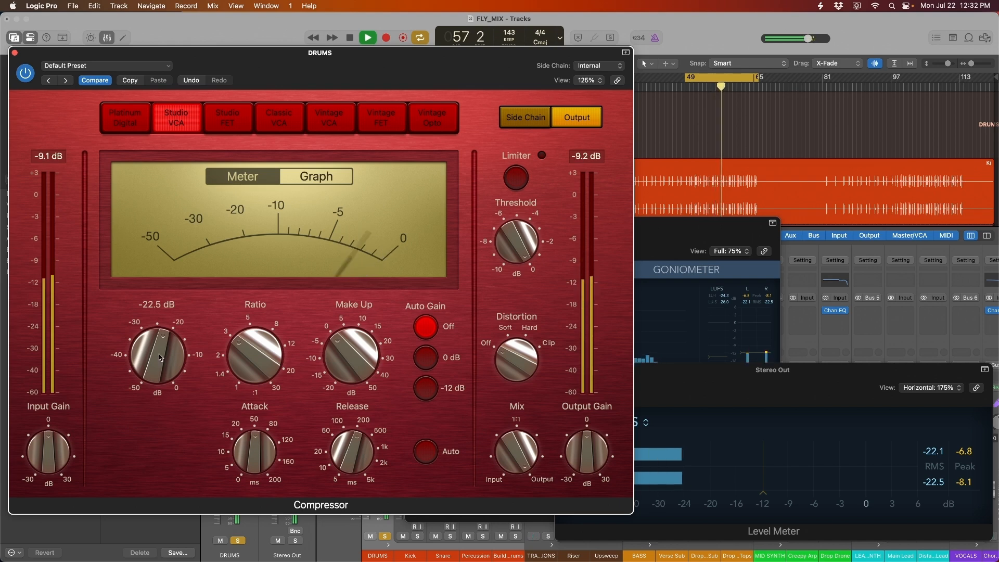
{"action": "key", "text": "space"}
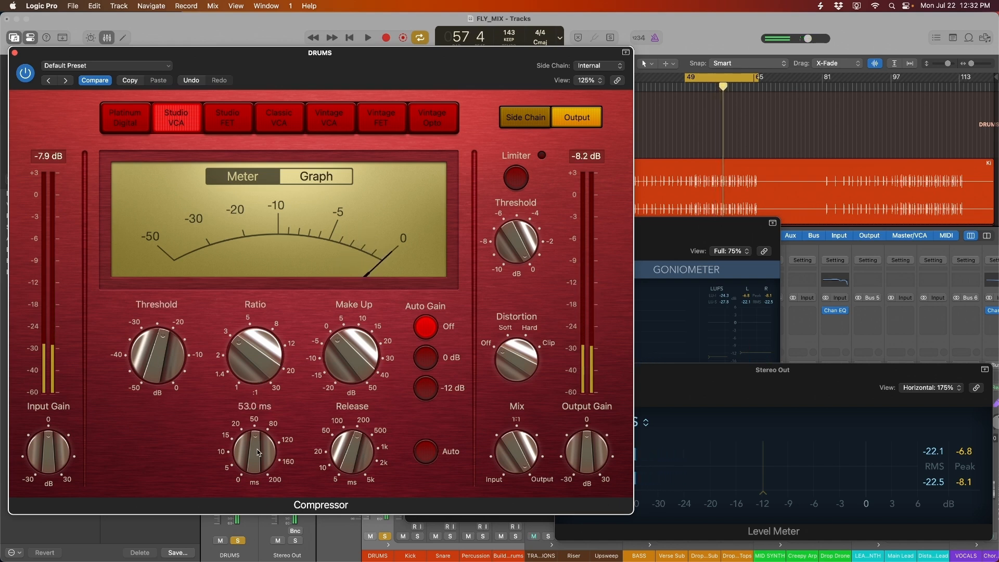
Step: Play the loop while setting the second DRUMS compressor's release to 230 ms and its ratio to 3.7:1
{"action": "key", "text": "space"}
{"action": "left_click_drag", "start_coordinate": [258, 450], "coordinate": [257, 454]}
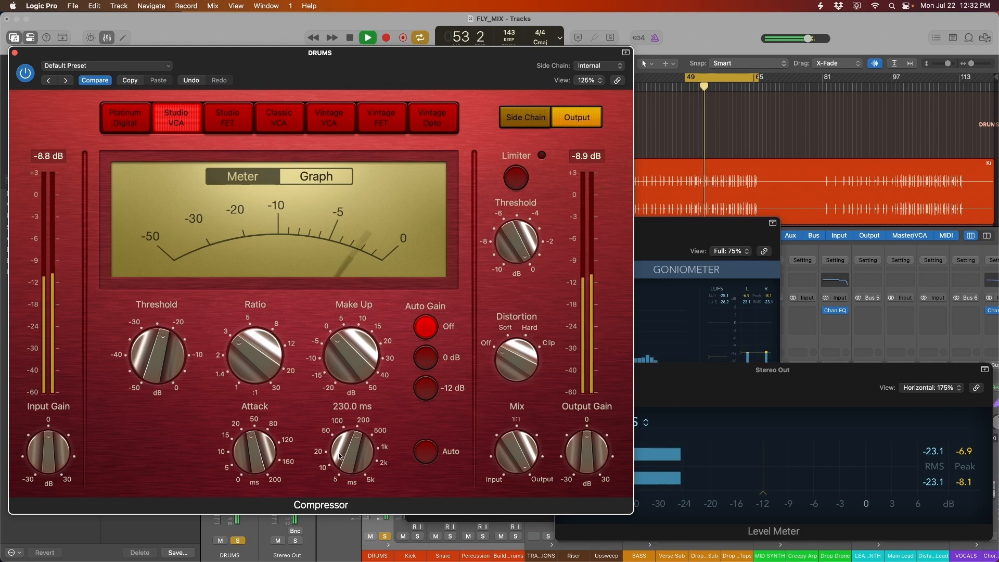
{"action": "left_click_drag", "start_coordinate": [251, 365], "coordinate": [251, 358]}
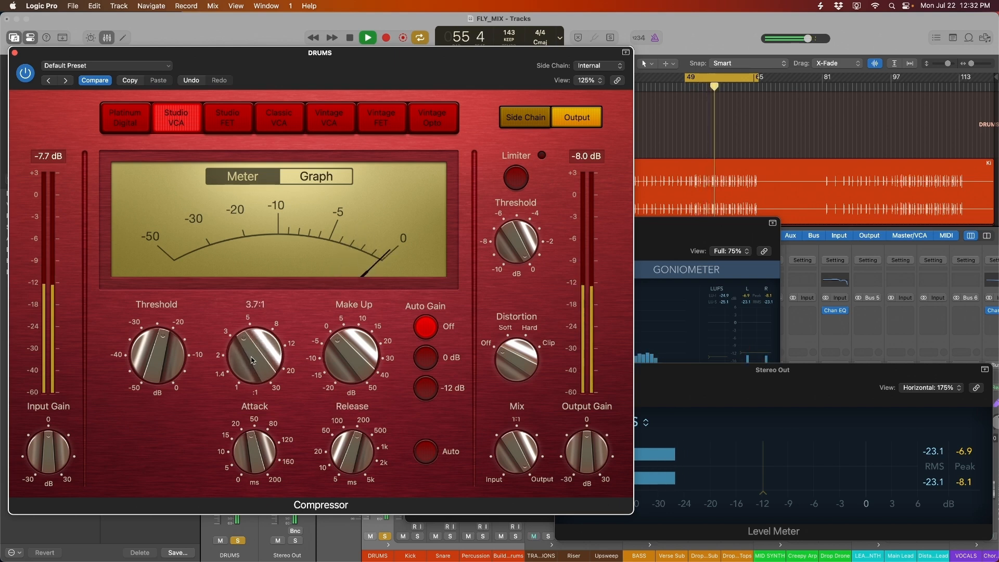
{"action": "left_click", "coordinate": [704, 391]}
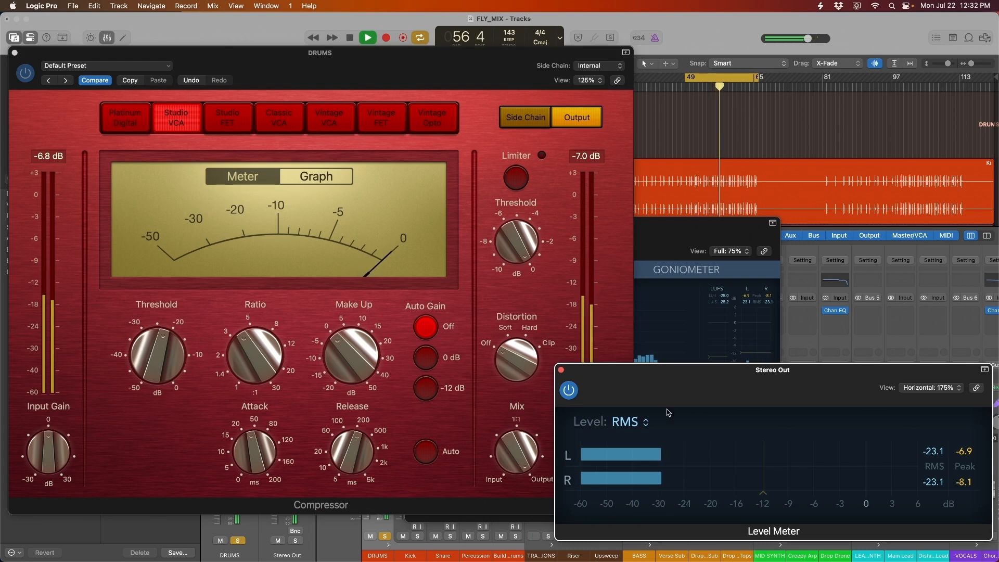
{"action": "key", "text": "space"}
Step: Compare the Stereo Out RMS level of the loop with the second DRUMS compressor bypassed and enabled
{"action": "left_click", "coordinate": [25, 73]}
{"action": "left_click", "coordinate": [728, 381]}
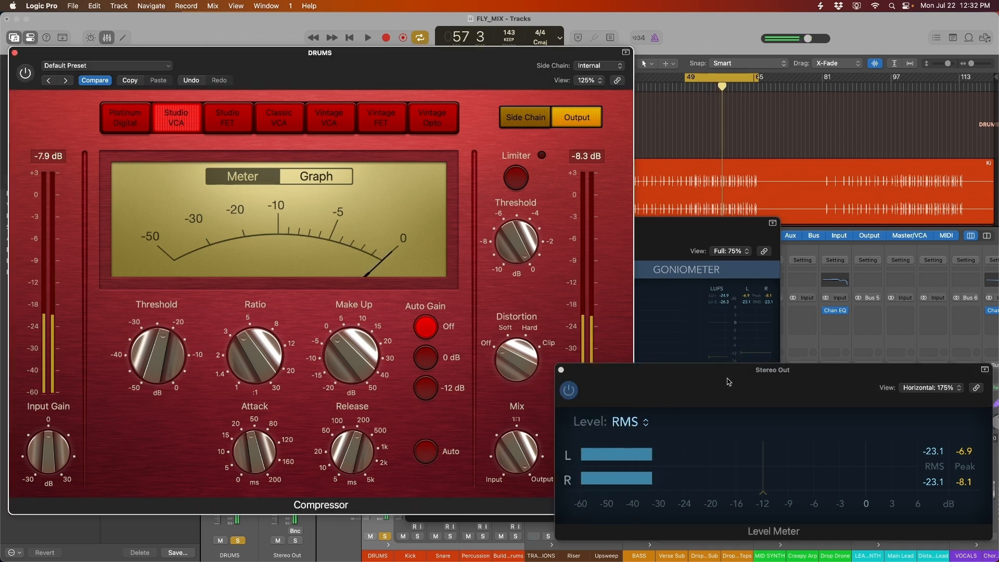
{"action": "key", "text": "space"}
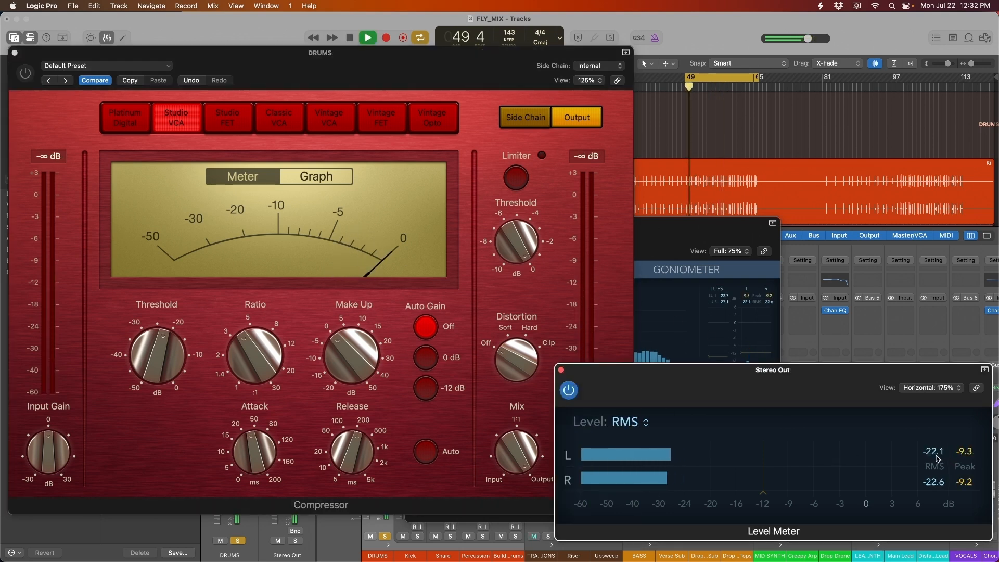
{"action": "key", "text": "space"}
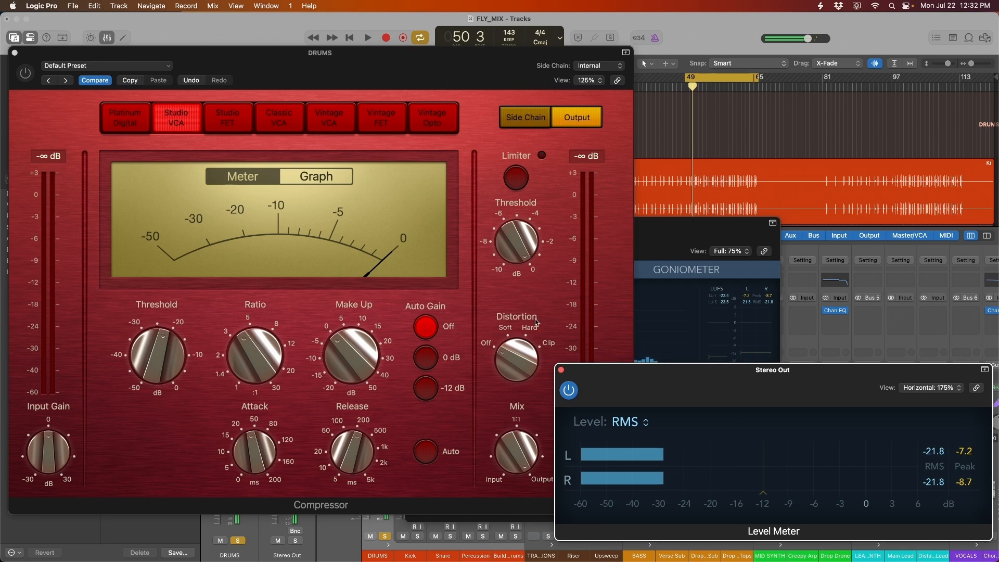
{"action": "left_click", "coordinate": [25, 72]}
{"action": "key", "text": "space"}
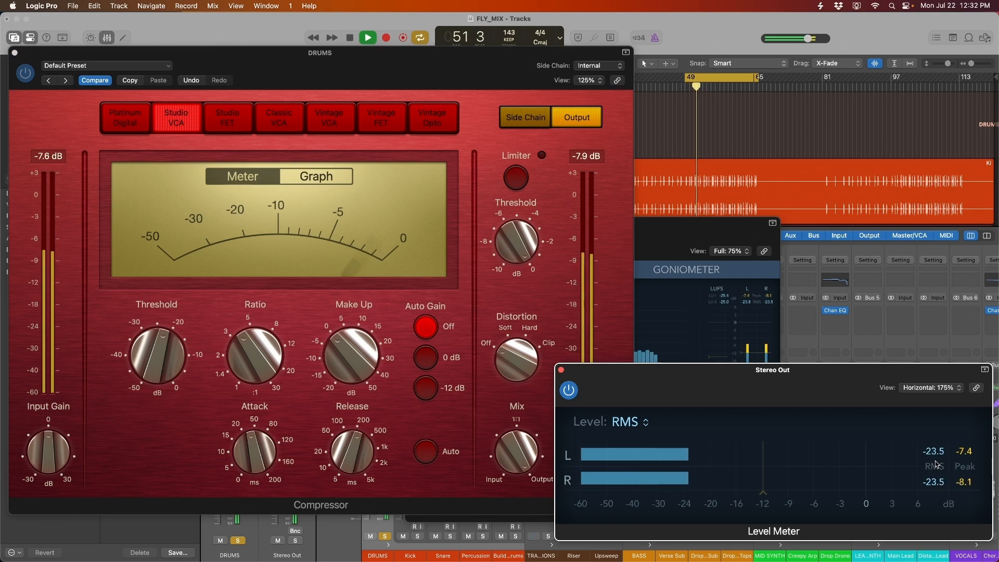
{"action": "key", "text": "space"}
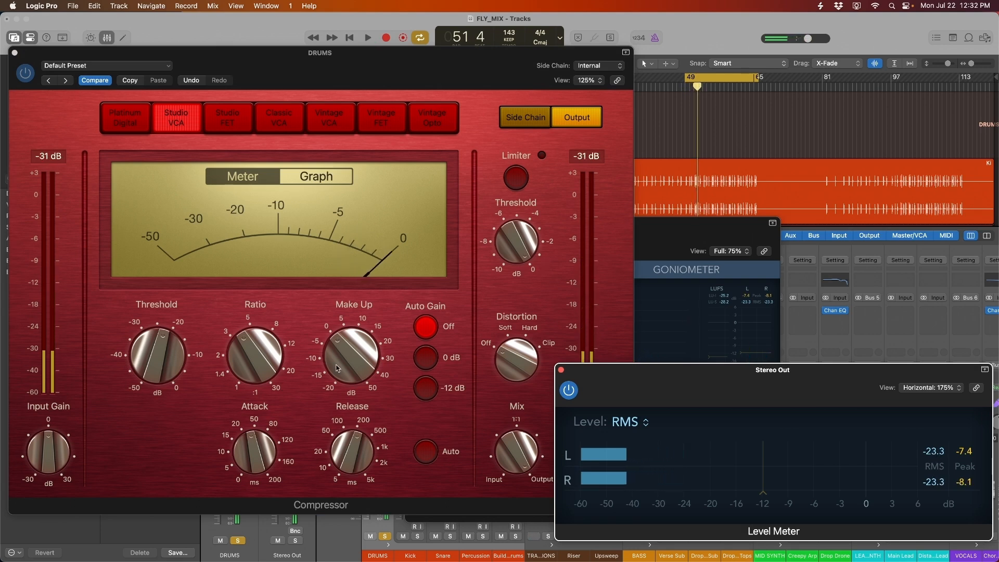
Step: Set the second DRUMS compressor's make-up gain to 2.0 dB and check its RMS level against the bypassed signal
{"action": "left_click_drag", "start_coordinate": [344, 351], "coordinate": [344, 349]}
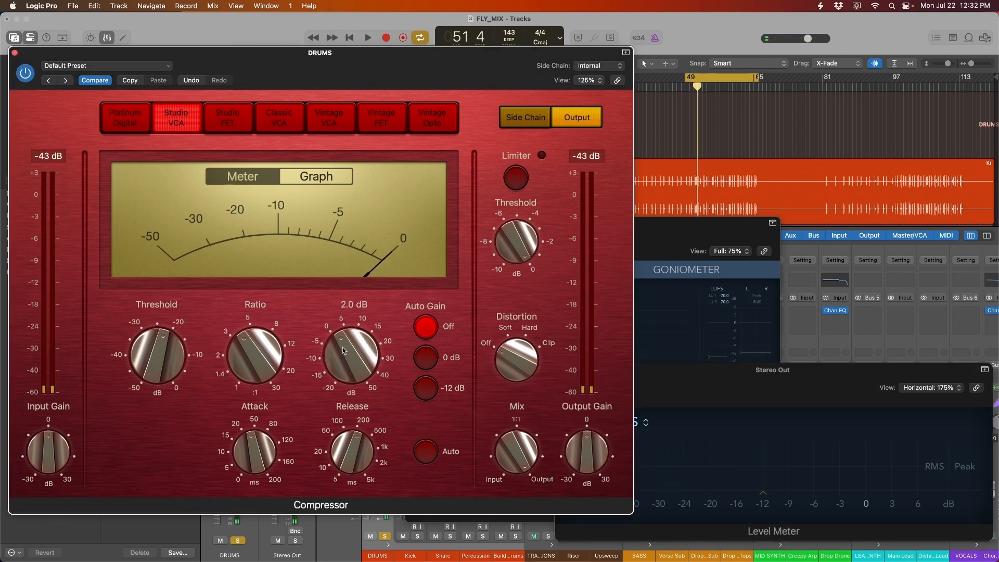
{"action": "key", "text": "space"}
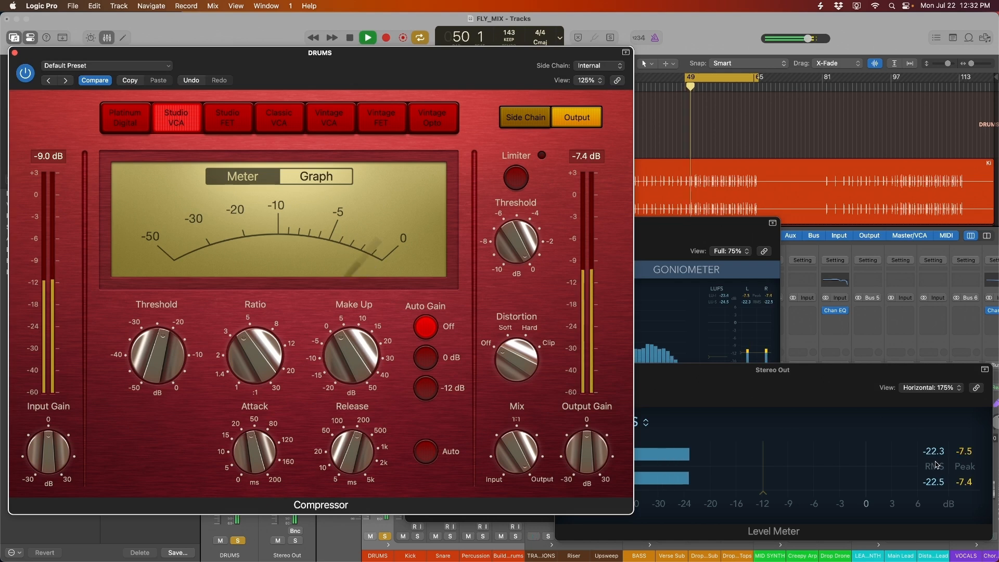
{"action": "key", "text": "space"}
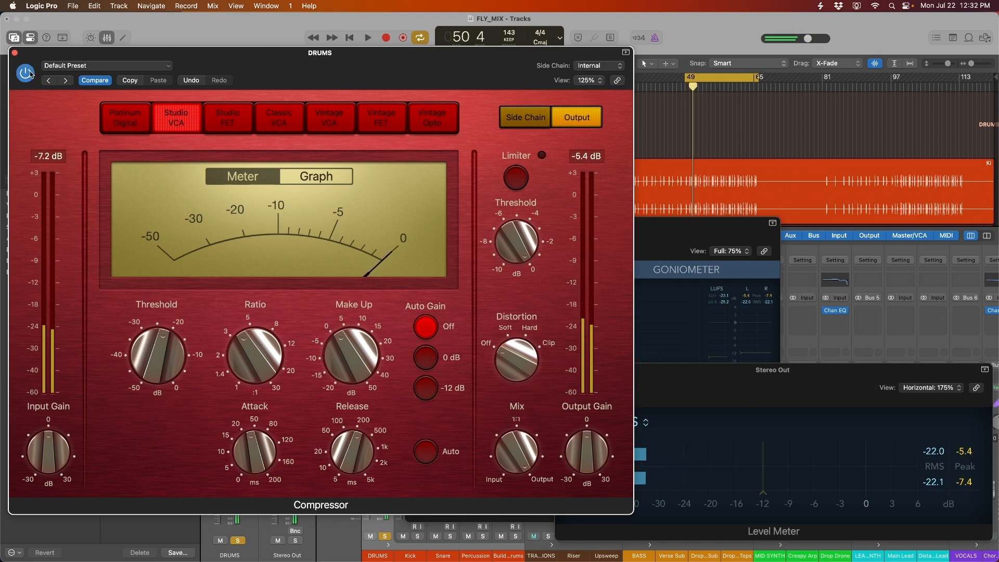
{"action": "left_click", "coordinate": [26, 72]}
{"action": "key", "text": "space"}
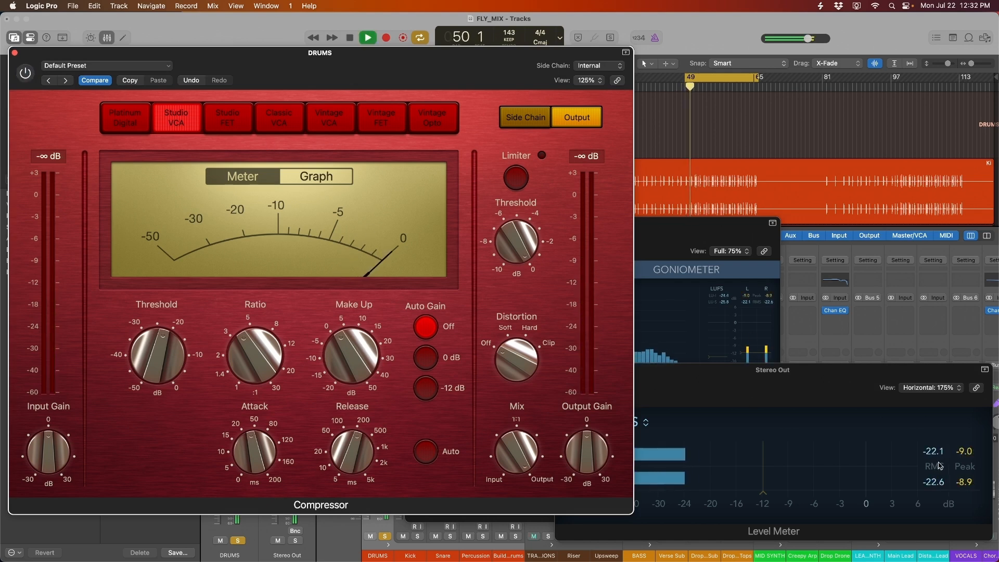
Step: Close the compressor and play the DRUMS bus to examine its spectrum in the Stereo Out MultiMeter
{"action": "key", "text": "super+w"}
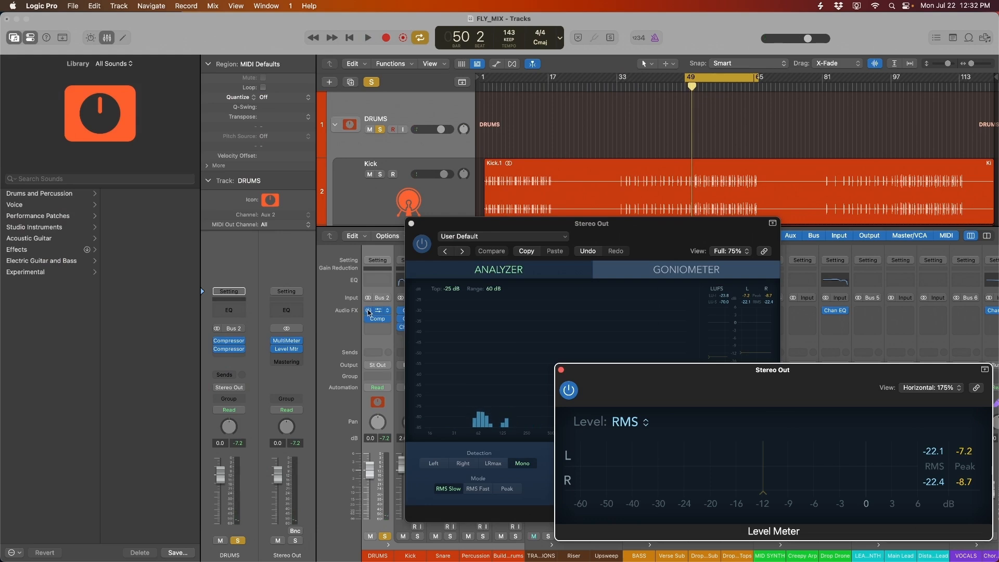
{"action": "key", "text": "space"}
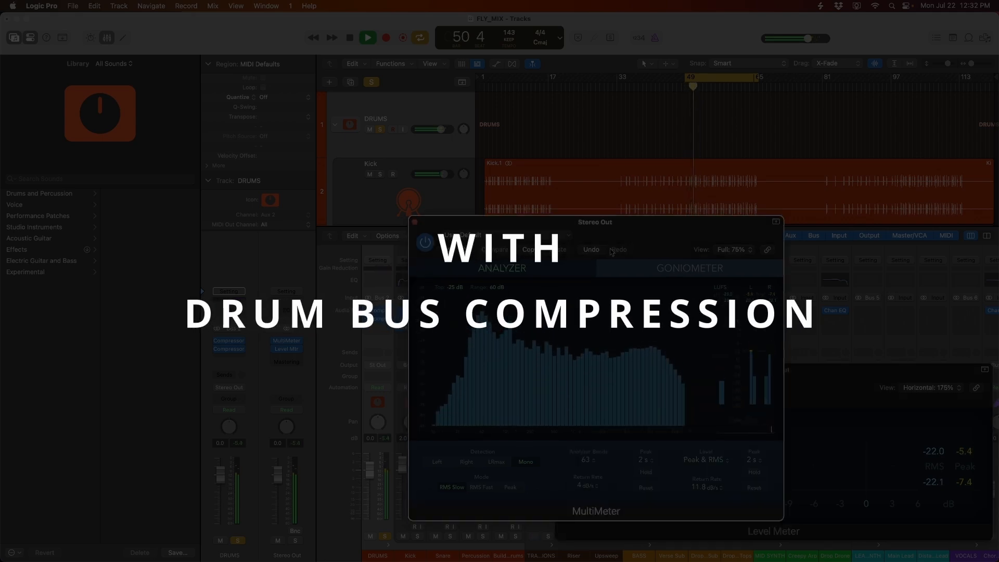
{"action": "key", "text": "space"}
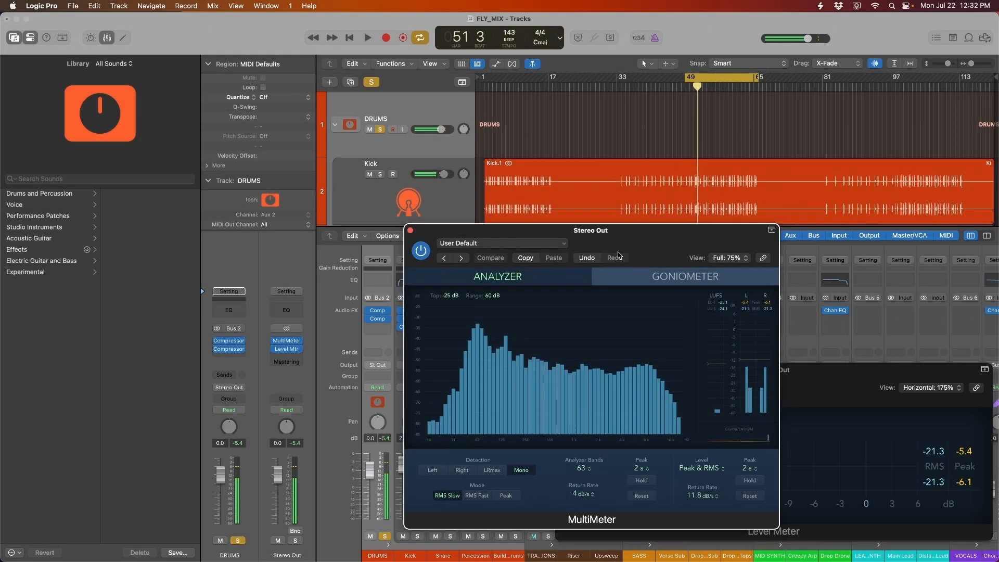
{"action": "left_click_drag", "start_coordinate": [624, 242], "coordinate": [299, 239]}
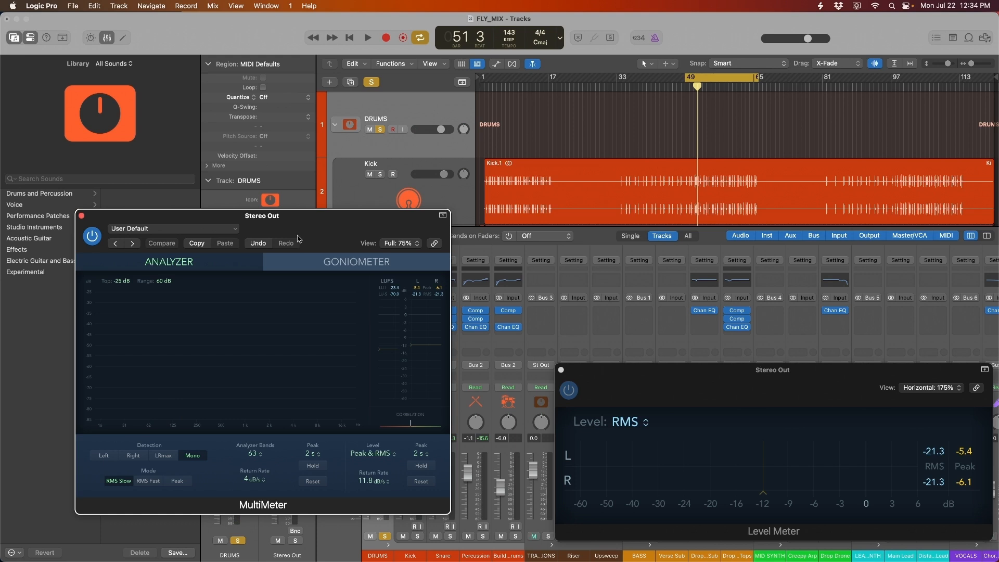
{"action": "left_click_drag", "start_coordinate": [310, 241], "coordinate": [411, 238]}
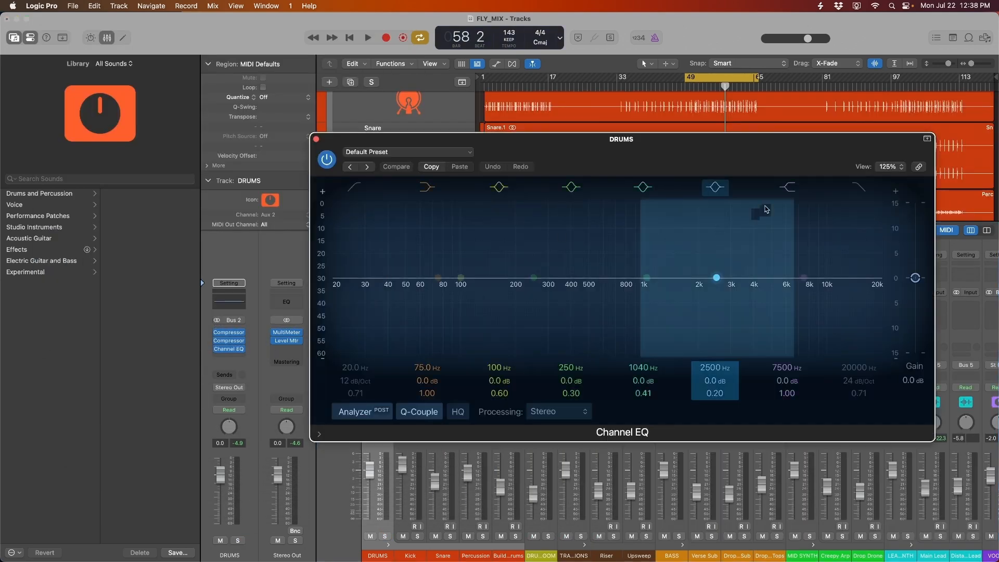
Step: Arrange the DRUMS Channel EQ beside the Stereo Out MultiMeter and play the loop with DRUMS soloed
{"action": "left_click_drag", "start_coordinate": [748, 168], "coordinate": [462, 120]}
{"action": "scroll", "coordinate": [993, 321], "scroll_direction": "right", "scroll_amount": 10}
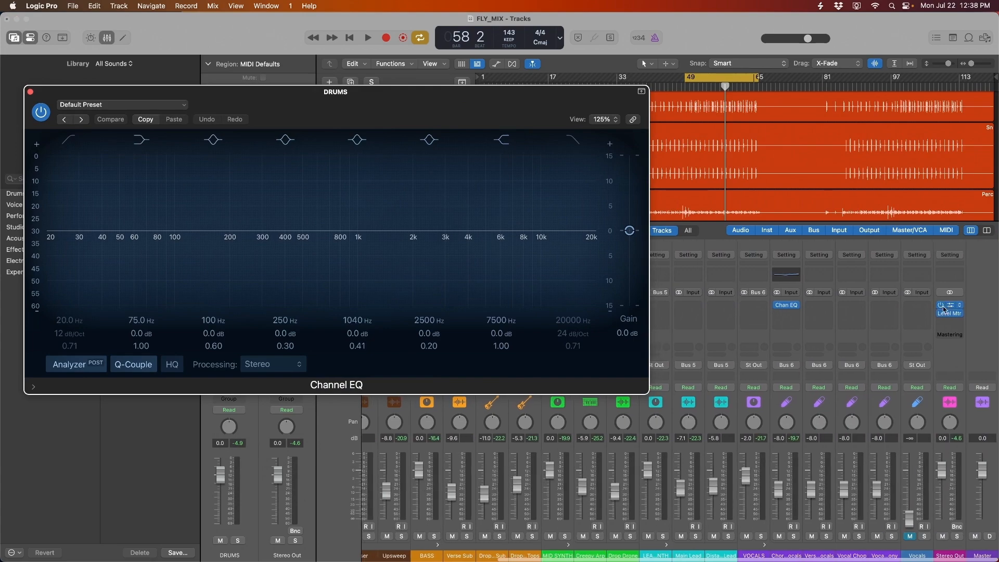
{"action": "left_click_drag", "start_coordinate": [253, 80], "coordinate": [799, 271]}
{"action": "key", "text": "space"}
{"action": "left_click_drag", "start_coordinate": [455, 116], "coordinate": [475, 127]}
{"action": "key", "text": "s"}
{"action": "left_click_drag", "start_coordinate": [793, 266], "coordinate": [819, 272]}
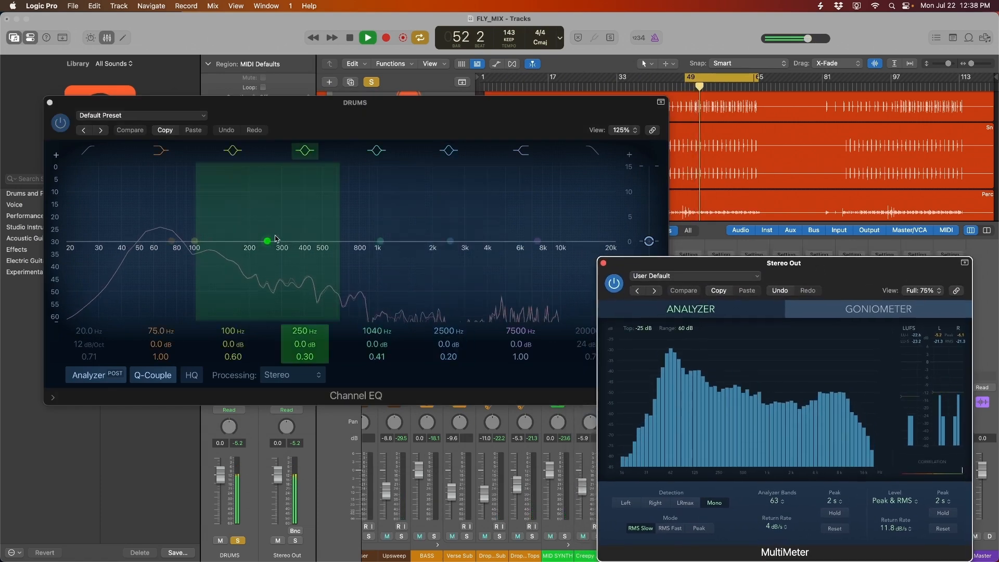
Step: Boost the DRUMS EQ's high shelf by 2.0 dB at 8900 Hz and cut 1.5 dB at 298 Hz
{"action": "left_click_drag", "start_coordinate": [537, 241], "coordinate": [554, 234]}
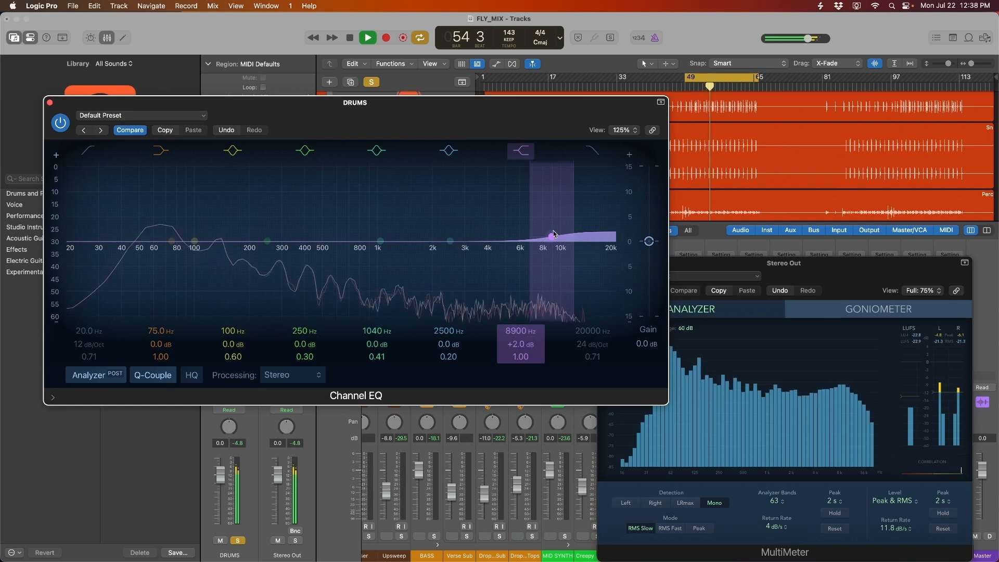
{"action": "left_click_drag", "start_coordinate": [265, 238], "coordinate": [283, 253]}
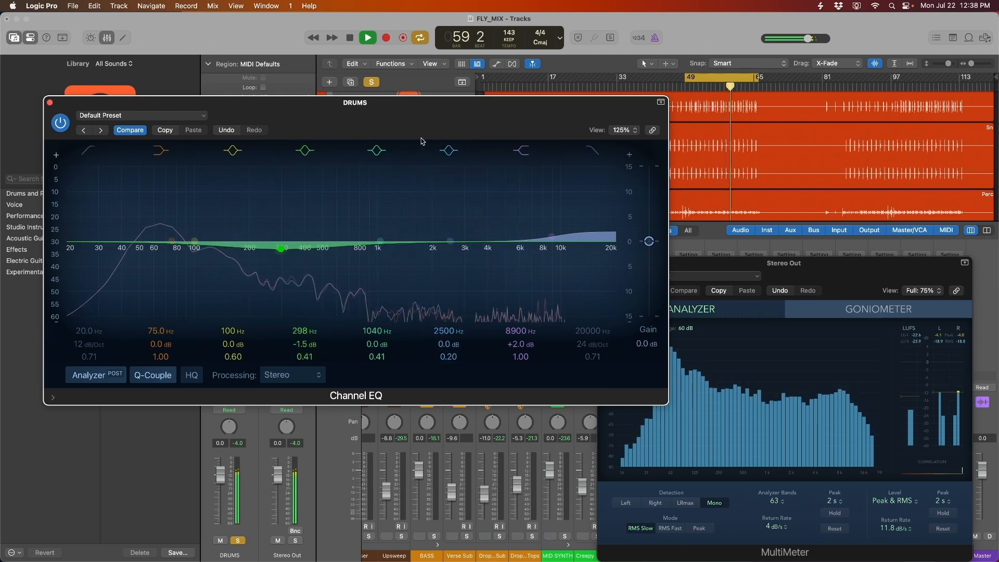
{"action": "left_click_drag", "start_coordinate": [420, 131], "coordinate": [413, 128]}
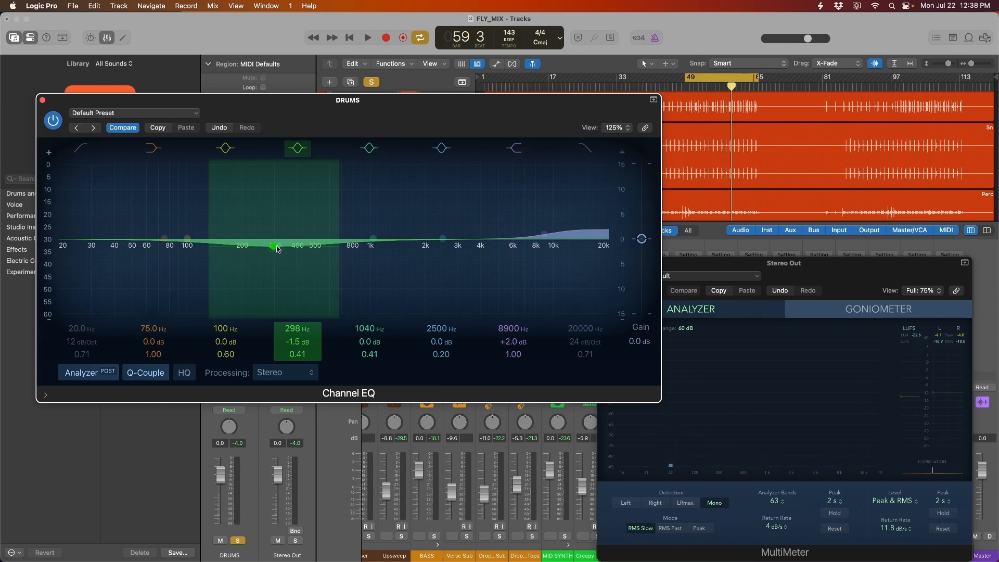
Step: Boost the DRUMS EQ by 0.8 dB at 66.5 Hz and cut 1.0 dB at 1330 Hz, checking the MultiMeter during playback
{"action": "mouse_move", "coordinate": [187, 238]}
{"action": "left_mouse_down"}
{"action": "mouse_move", "coordinate": [169, 221]}
{"action": "mouse_move", "coordinate": [145, 235]}
{"action": "left_mouse_up"}
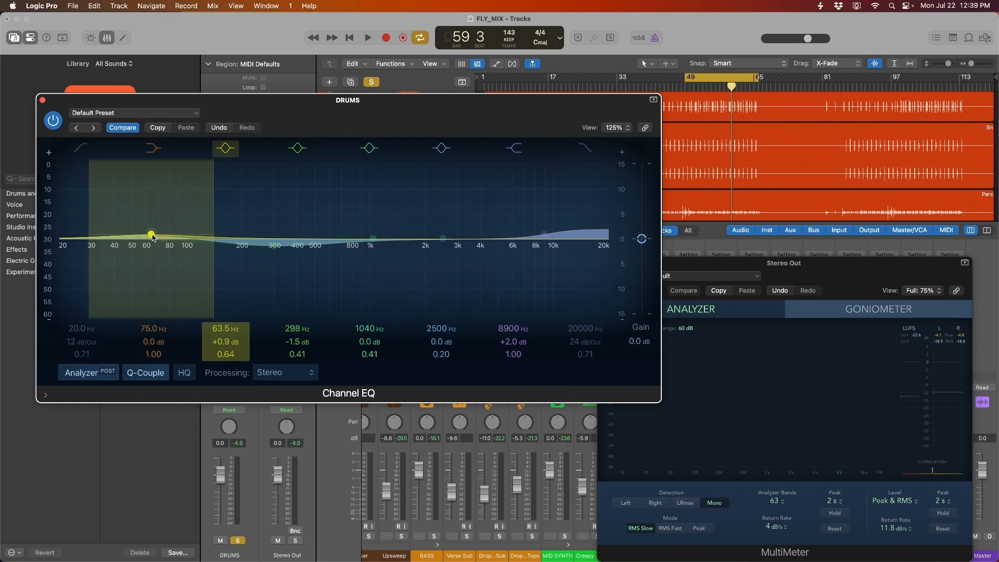
{"action": "key", "text": "space"}
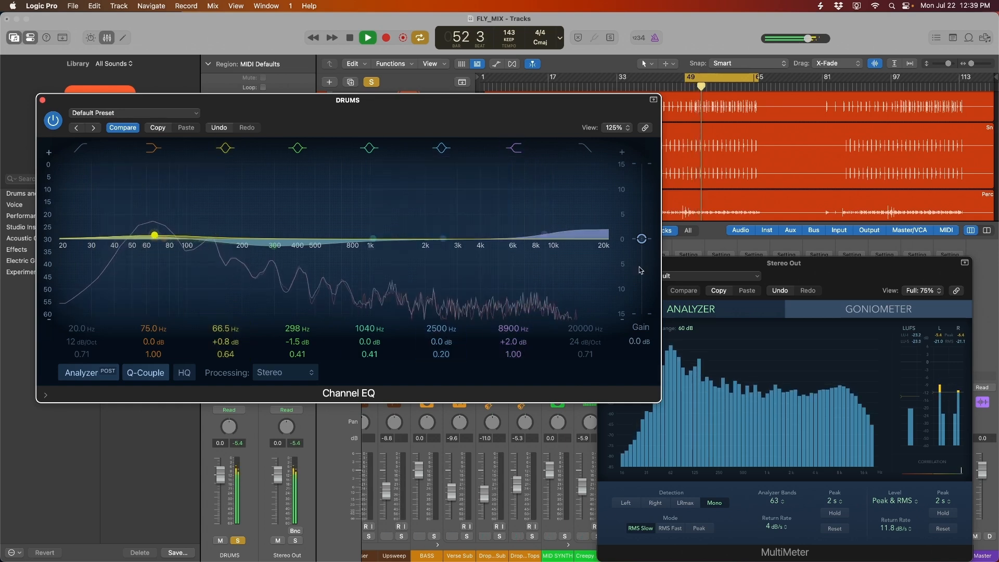
{"action": "left_click_drag", "start_coordinate": [843, 270], "coordinate": [848, 271]}
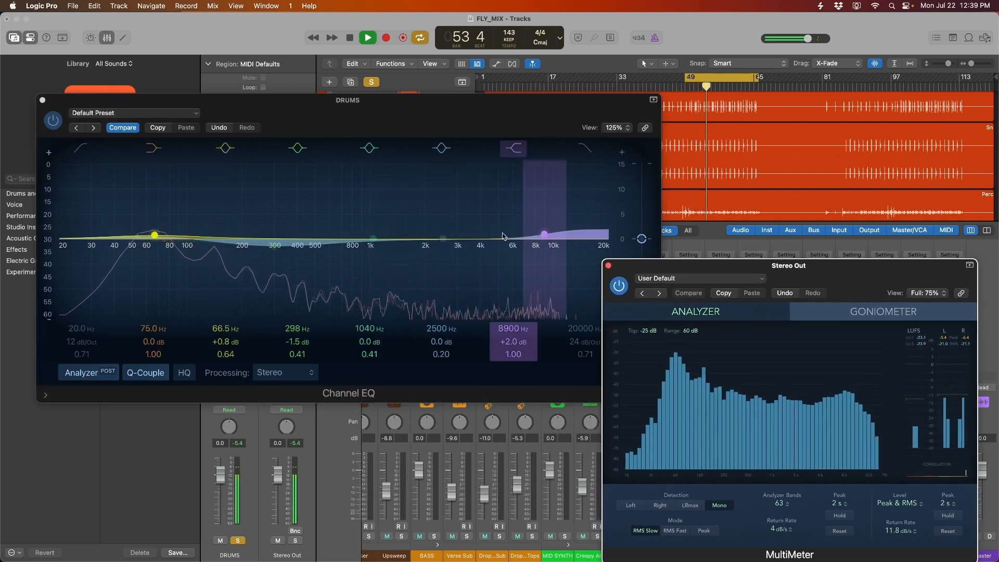
{"action": "left_click_drag", "start_coordinate": [383, 243], "coordinate": [406, 249]}
{"action": "left_click_drag", "start_coordinate": [843, 279], "coordinate": [841, 276]}
{"action": "key", "text": "space"}
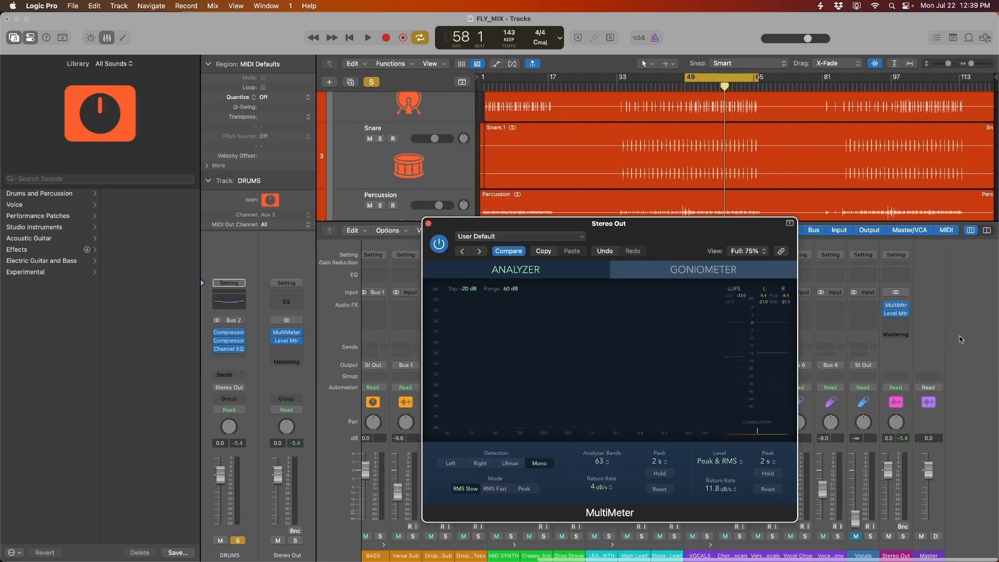
Step: Open the Stereo Out Level Meter and compare the loop's RMS level with the DRUMS Channel EQ bypassed and enabled
{"action": "left_click", "coordinate": [948, 313]}
{"action": "left_click_drag", "start_coordinate": [454, 114], "coordinate": [812, 368]}
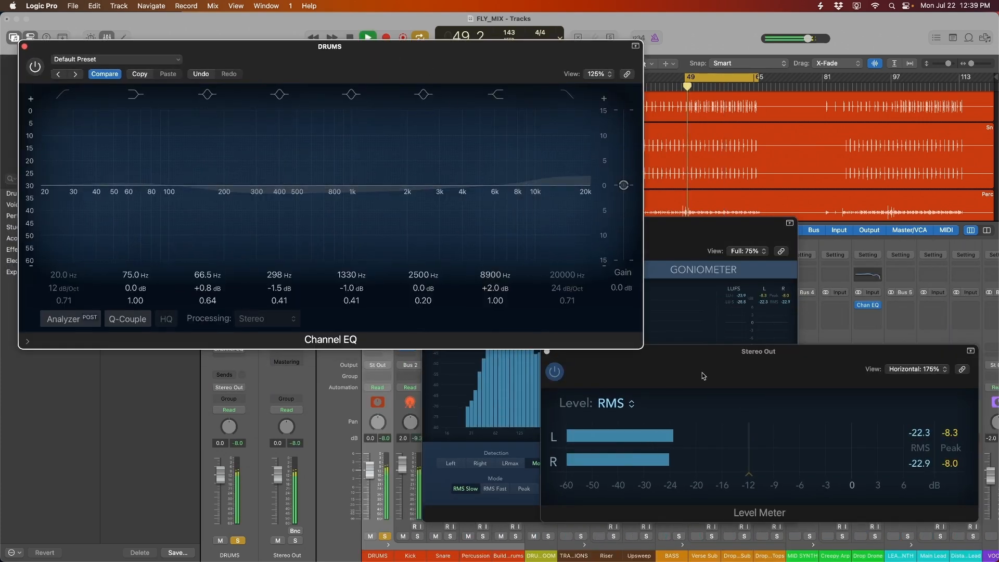
{"action": "left_click_drag", "start_coordinate": [702, 375], "coordinate": [703, 385]}
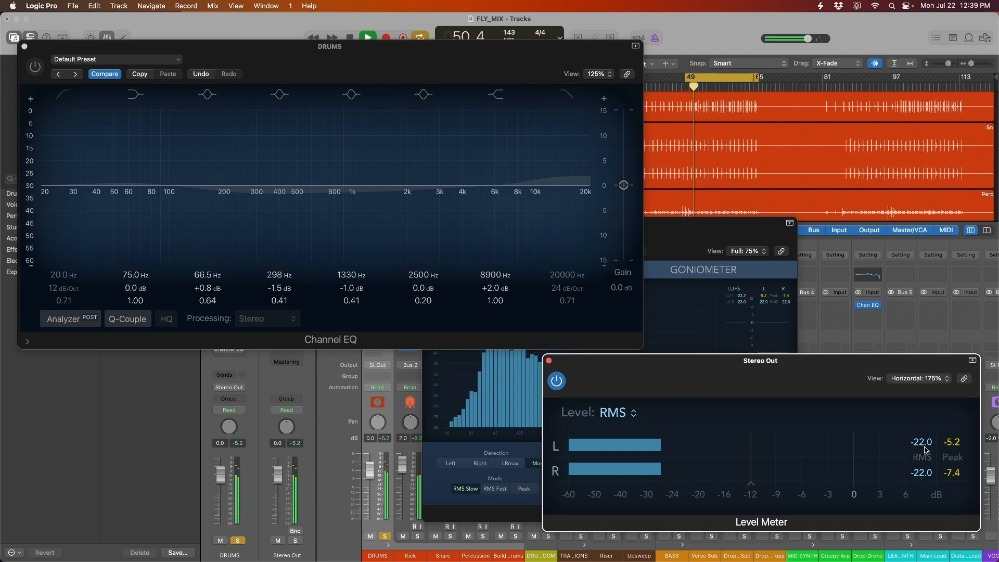
{"action": "key", "text": "space"}
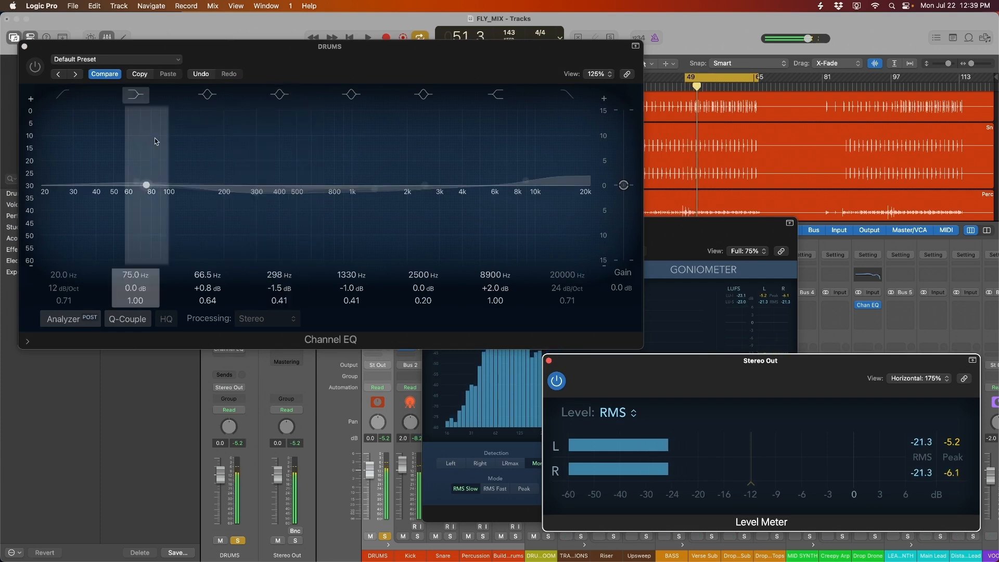
{"action": "left_click", "coordinate": [35, 66]}
{"action": "key", "text": "space"}
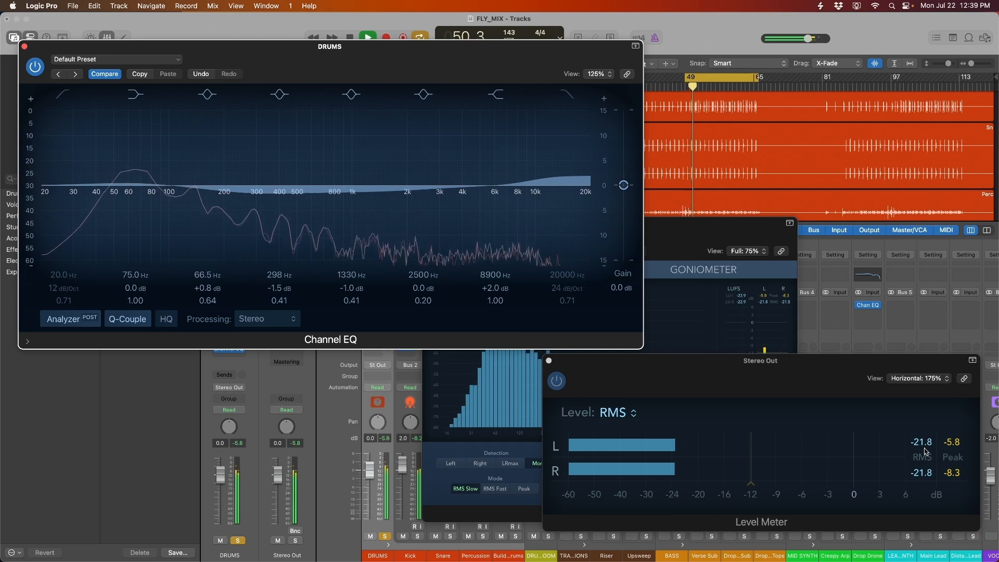
{"action": "key", "text": "space"}
Step: Lower the DRUMS Channel EQ's output gain to -0.2 dB and play the loop to check the matched level
{"action": "left_click_drag", "start_coordinate": [623, 186], "coordinate": [623, 188]}
{"action": "key", "text": "space"}
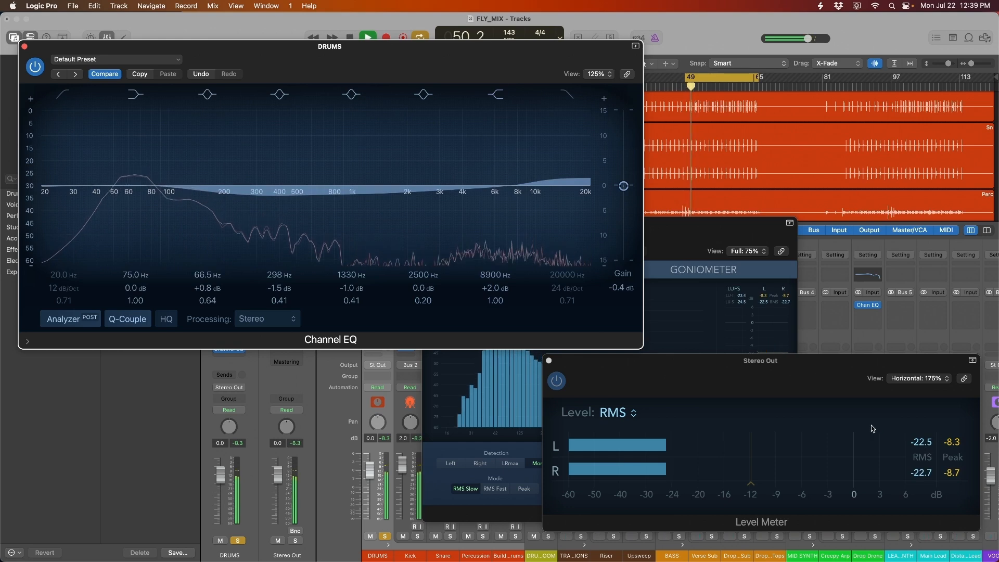
{"action": "key", "text": "space"}
{"action": "left_click_drag", "start_coordinate": [623, 189], "coordinate": [623, 186]}
{"action": "key", "text": "space"}
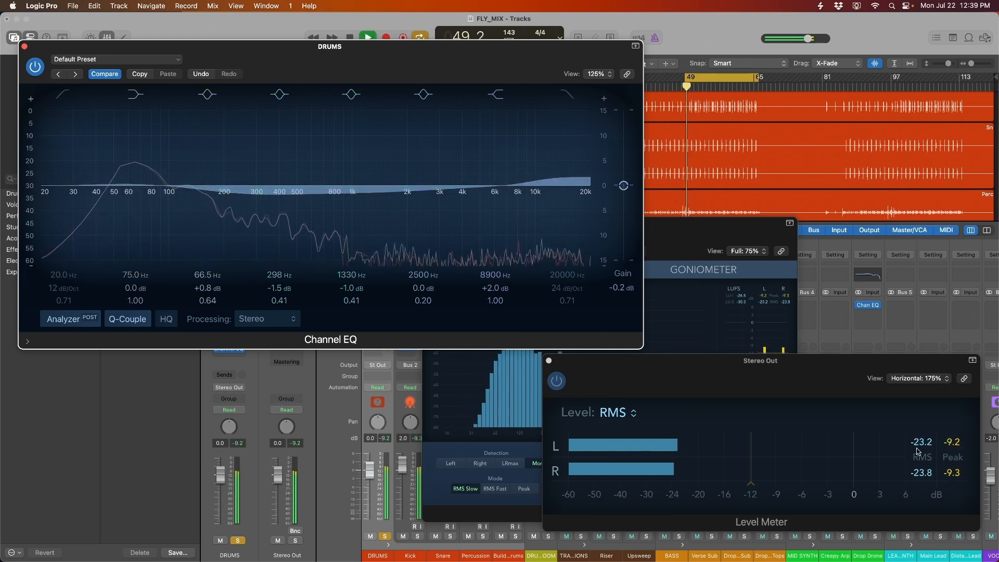
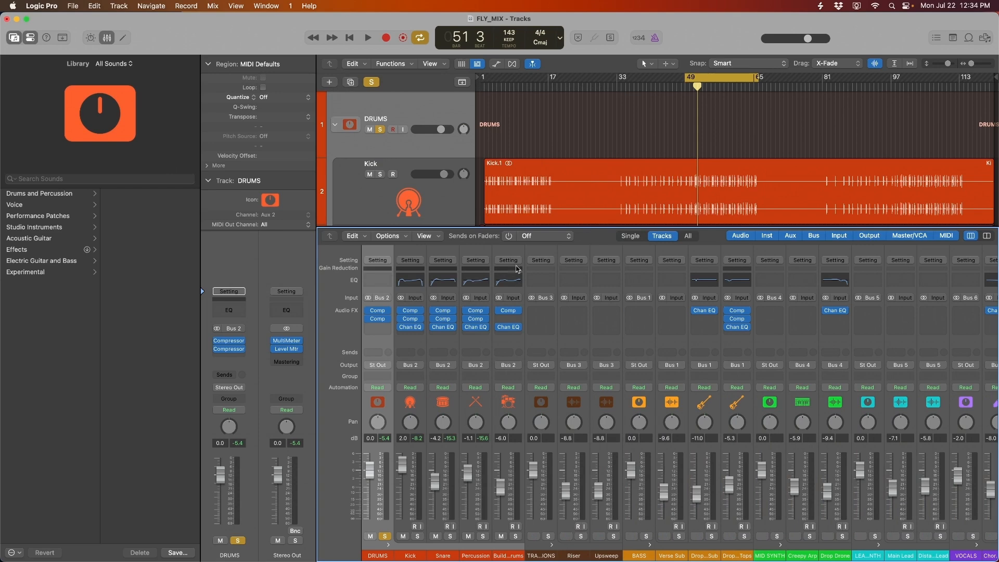
Step: Select the Kick channel strip and the Buildup Drums channel strip in the mixer one after the other
{"action": "left_click", "coordinate": [411, 250]}
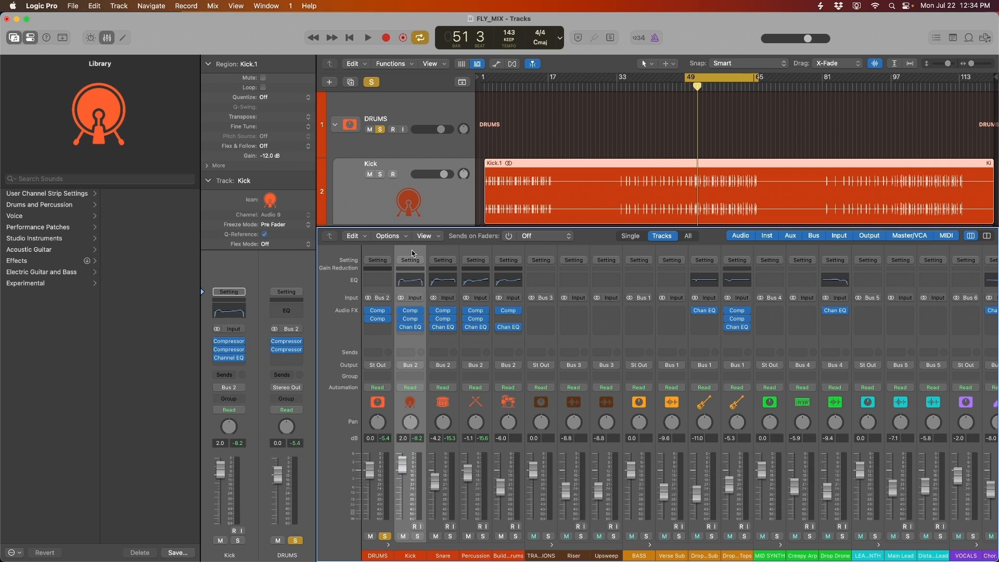
{"action": "left_click", "coordinate": [500, 250]}
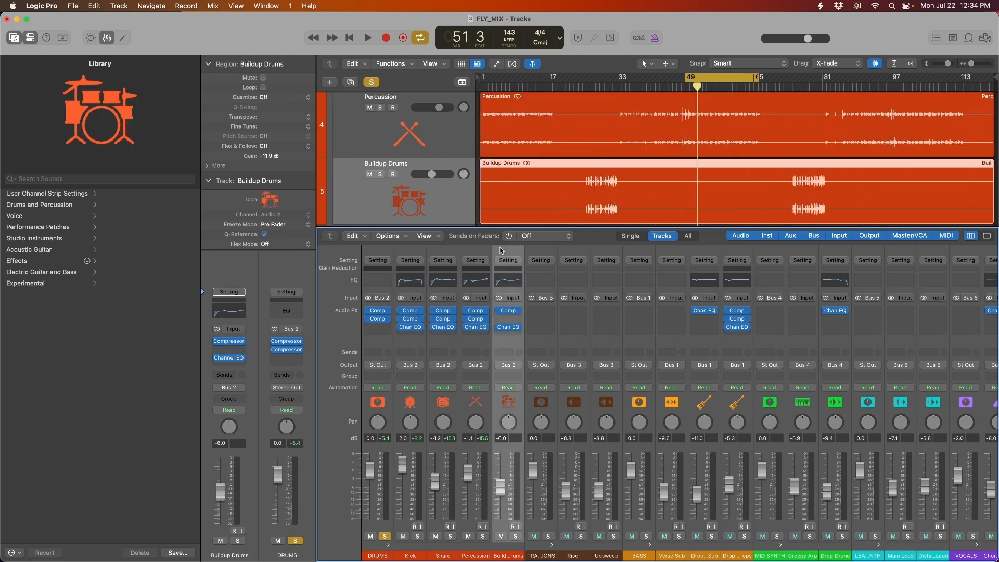
Step: Add a send to Bus 15 on the Kick, Snare, Percussion and Buildup Drums channel strips together
{"action": "left_click", "coordinate": [416, 255]}
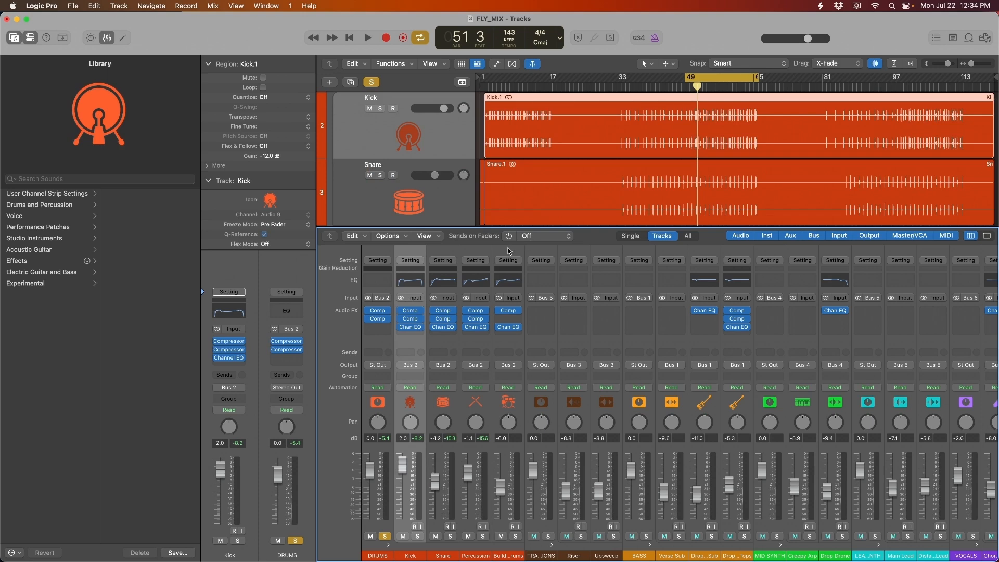
{"action": "left_click", "coordinate": [507, 250], "text": "shift"}
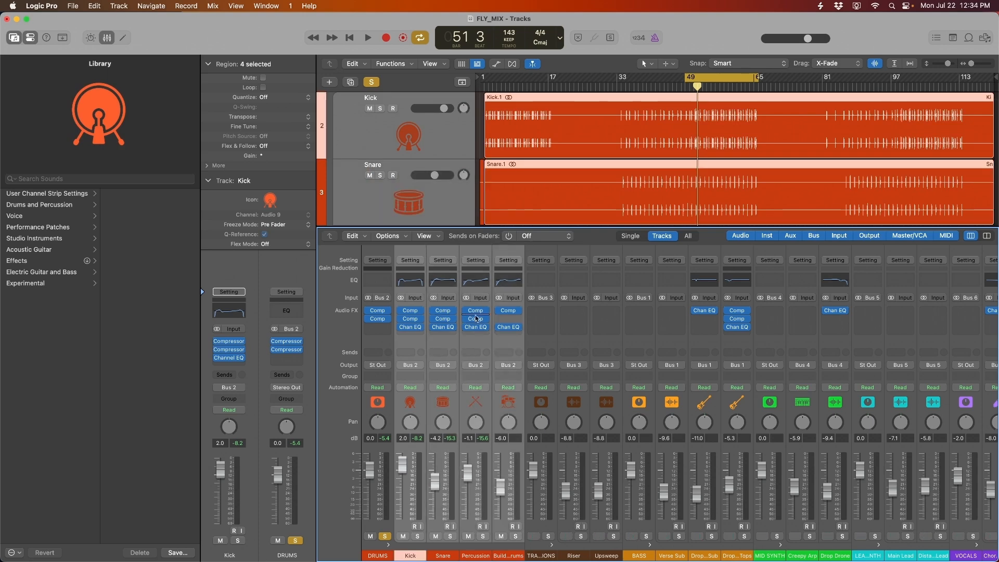
{"action": "left_click", "coordinate": [404, 352]}
{"action": "mouse_move", "coordinate": [426, 368]}
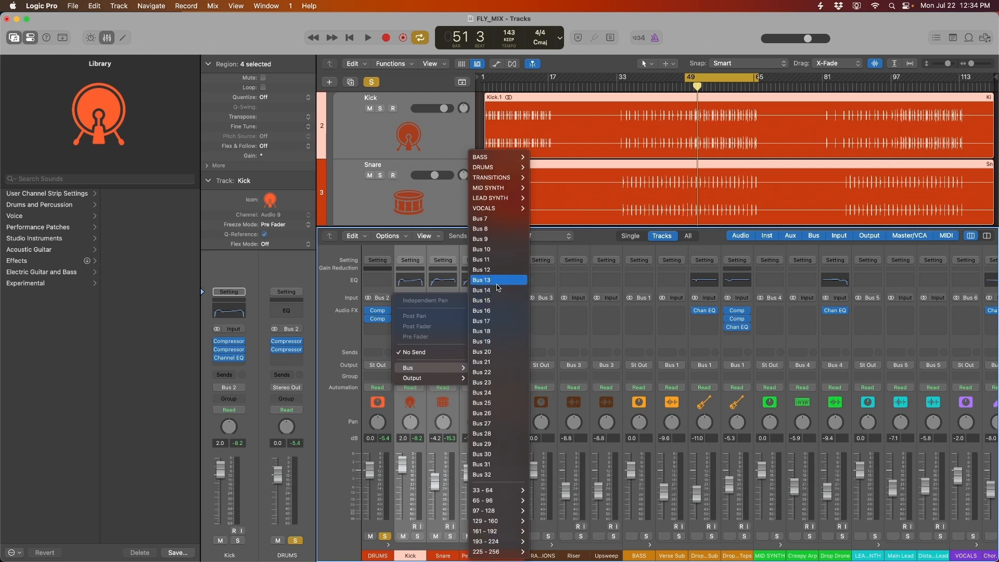
{"action": "left_click", "coordinate": [505, 300]}
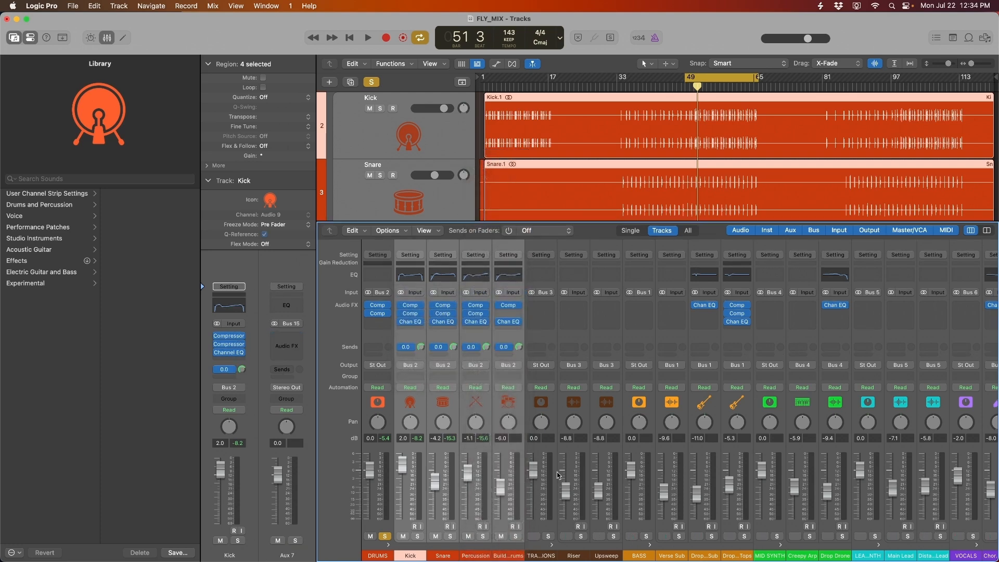
Step: Route the new Aux 7 return, fed by Bus 15, to the DRUMS bus (Bus 2)
{"action": "scroll", "coordinate": [944, 258], "scroll_direction": "right", "scroll_amount": 5}
{"action": "left_click", "coordinate": [929, 349]}
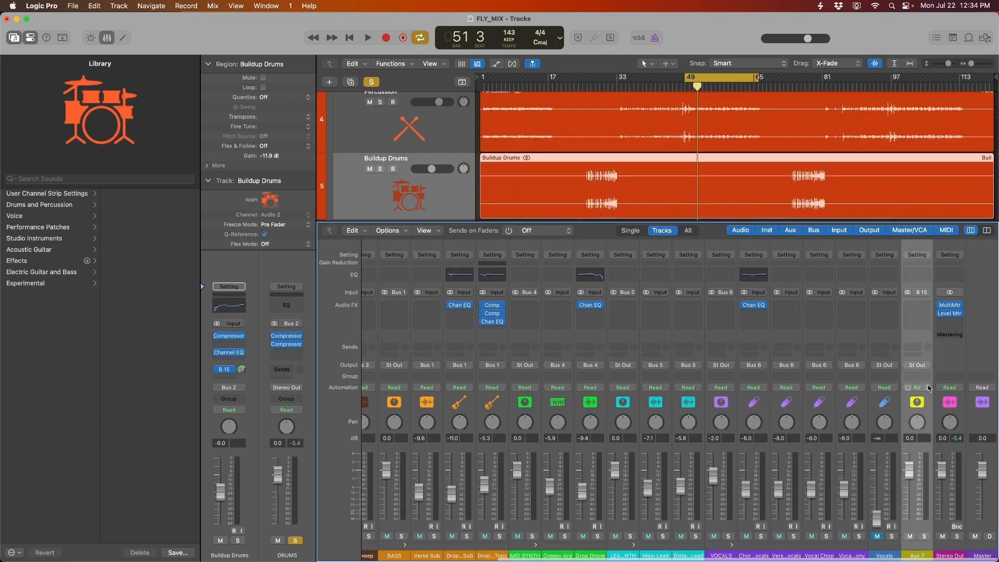
{"action": "left_click", "coordinate": [916, 346]}
{"action": "mouse_move", "coordinate": [919, 363]}
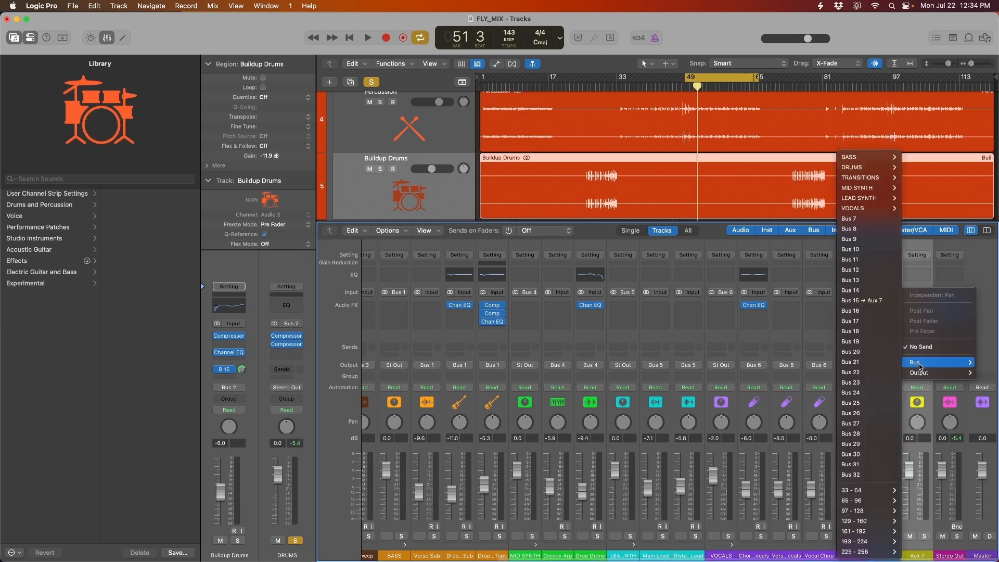
{"action": "mouse_move", "coordinate": [870, 167]}
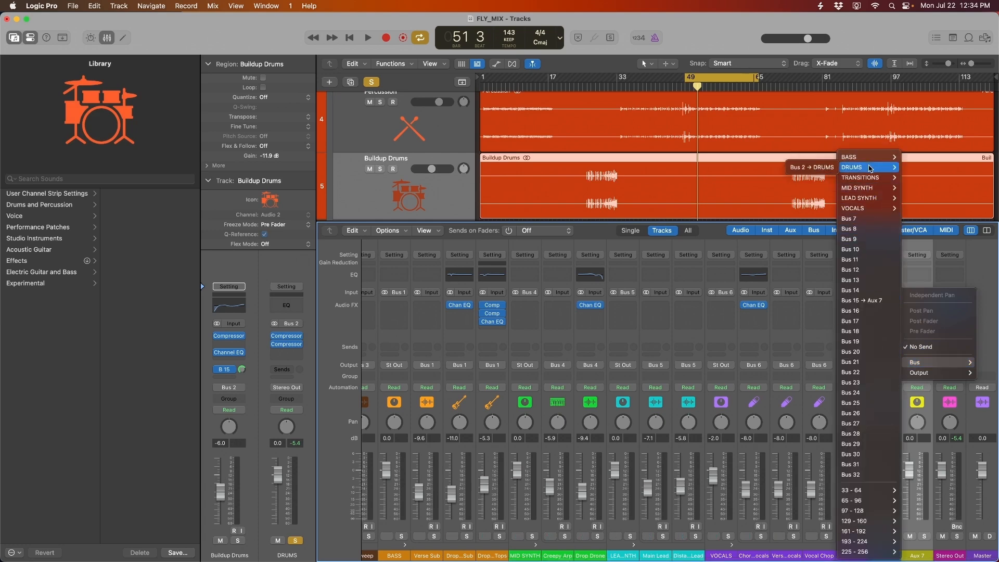
{"action": "left_click", "coordinate": [826, 167]}
Step: Insert Space Designer on the Aux 7 channel strip as the drum room reverb
{"action": "left_click", "coordinate": [542, 309]}
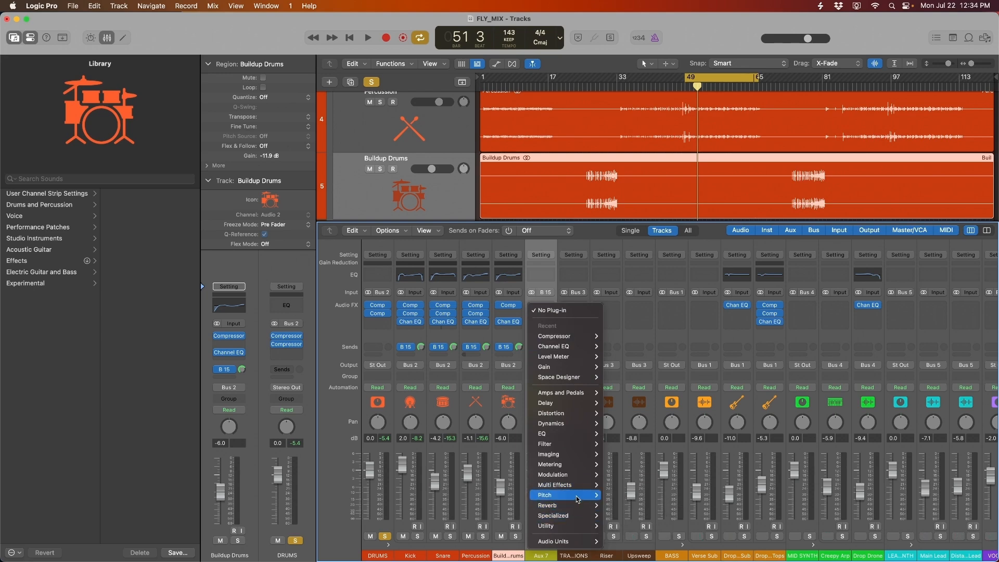
{"action": "mouse_move", "coordinate": [579, 507]}
{"action": "left_click", "coordinate": [683, 538]}
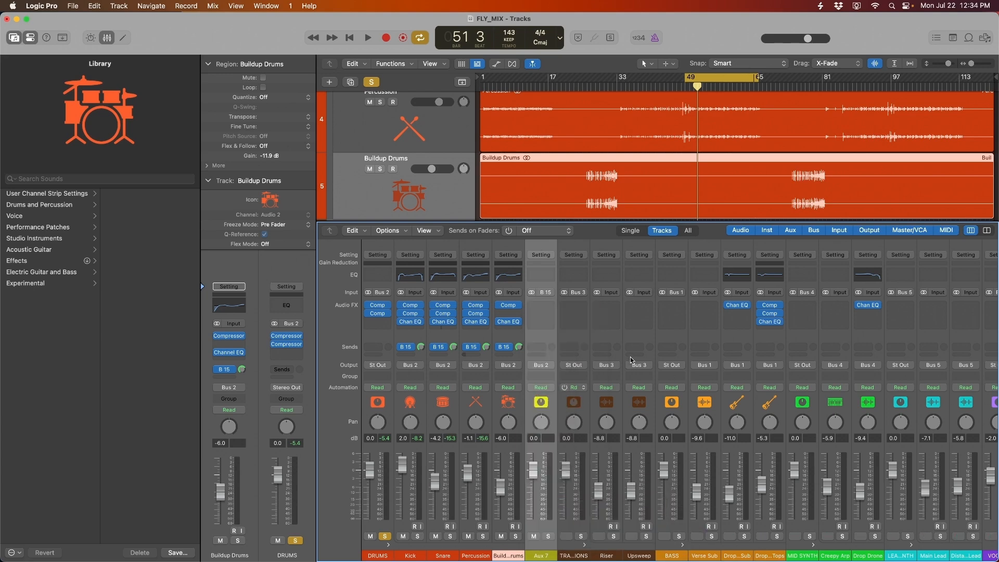
{"action": "left_click_drag", "start_coordinate": [520, 138], "coordinate": [576, 147]}
Step: Load Space Designer's small-room preset 0.8s Drum Booth One and play the loop to audition it
{"action": "left_click", "coordinate": [463, 160]}
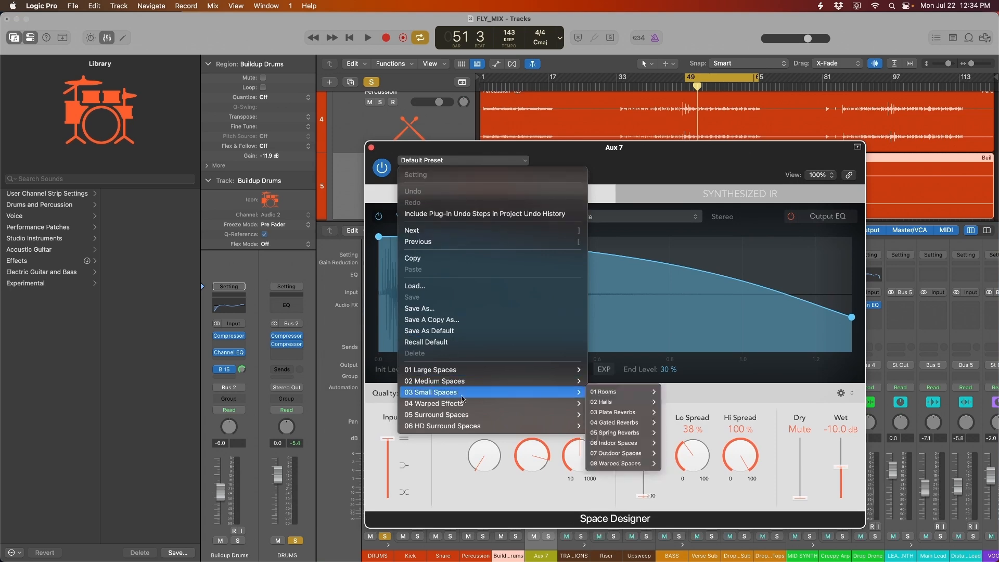
{"action": "mouse_move", "coordinate": [475, 396]}
{"action": "mouse_move", "coordinate": [634, 409]}
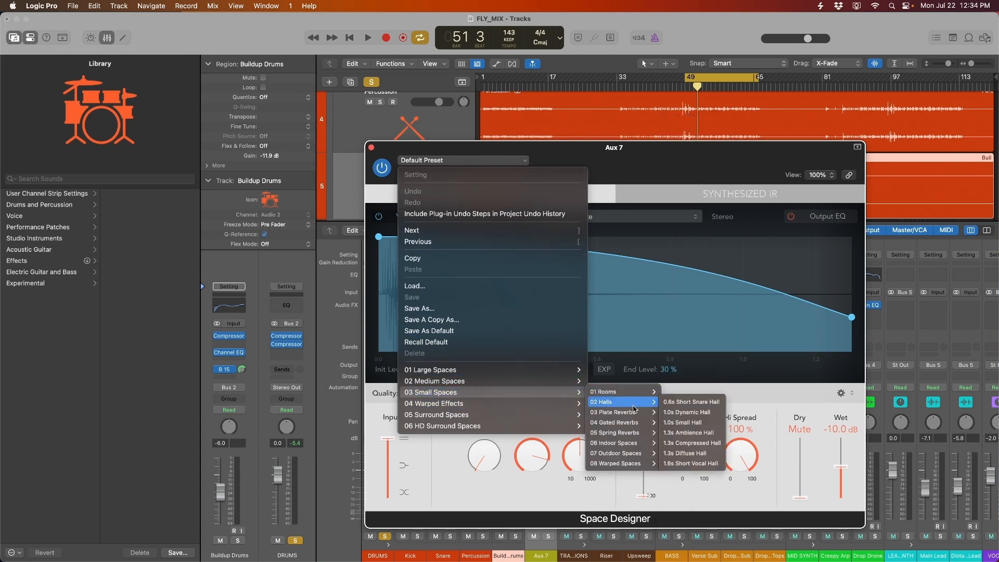
{"action": "mouse_move", "coordinate": [622, 391]}
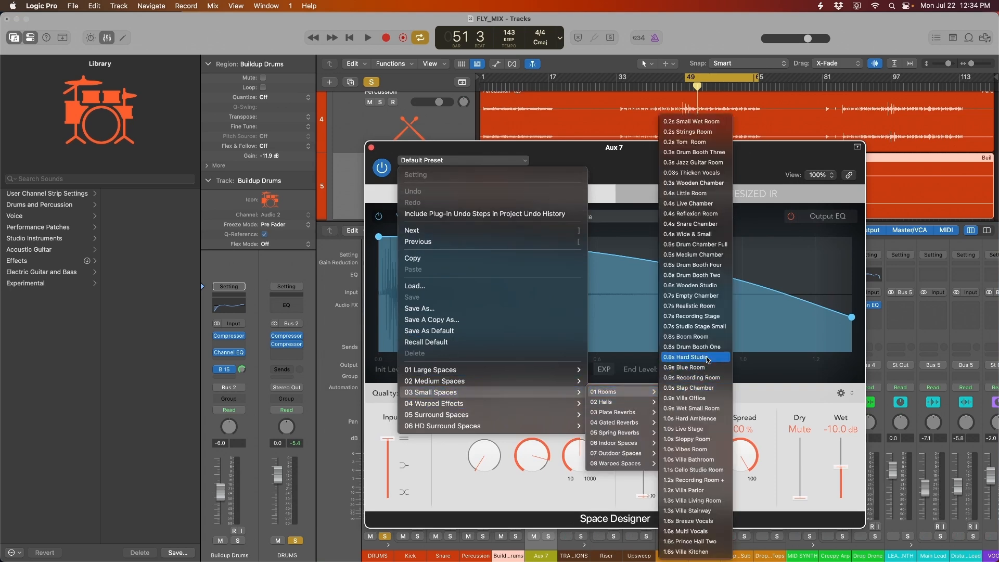
{"action": "left_click", "coordinate": [691, 346]}
{"action": "left_click_drag", "start_coordinate": [686, 168], "coordinate": [588, 108]}
{"action": "key", "text": "space"}
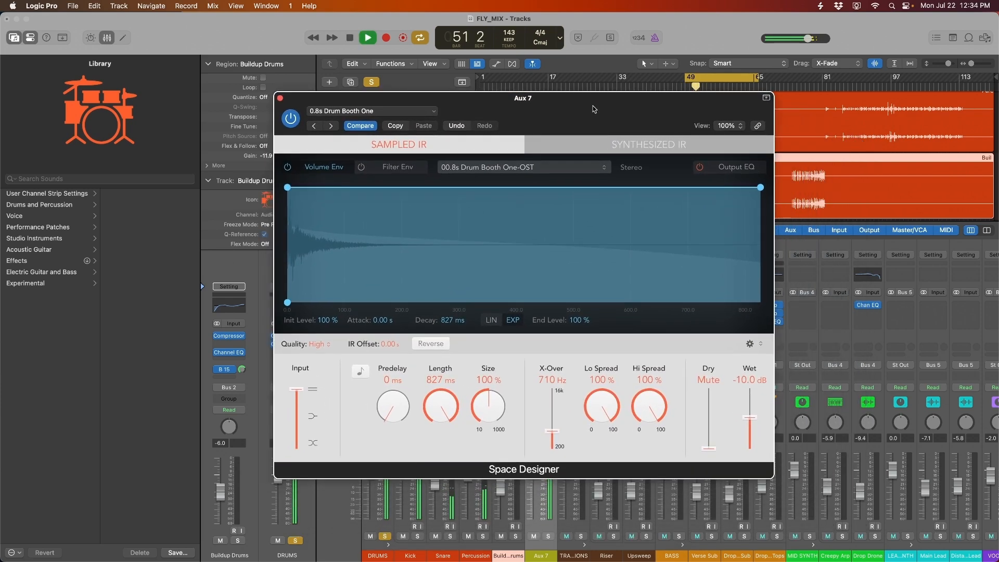
{"action": "key", "text": "space"}
Step: Load Space Designer's small-room preset 0.9s Recording Room and play the loop to audition it
{"action": "left_click", "coordinate": [501, 172]}
{"action": "left_click", "coordinate": [540, 125]}
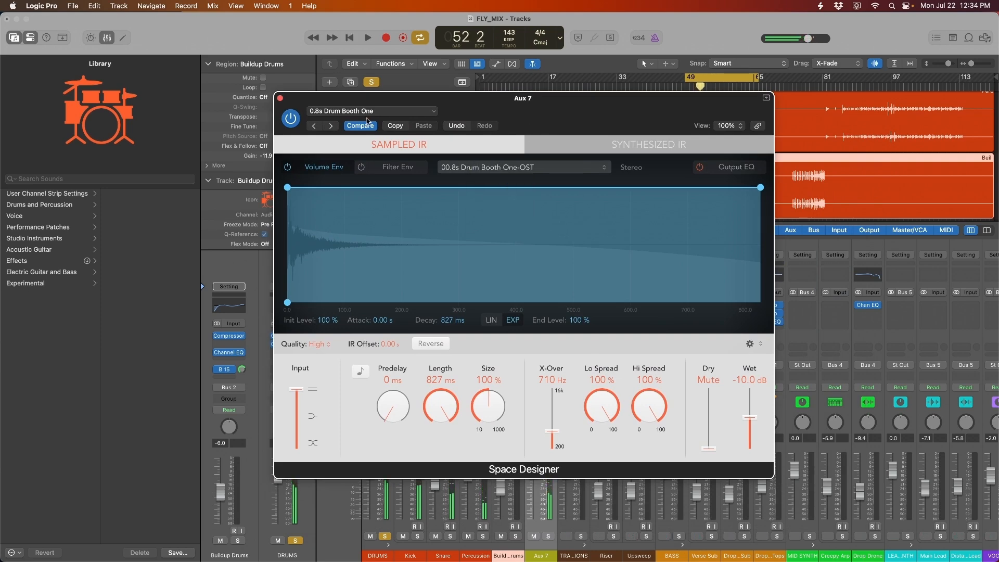
{"action": "left_click", "coordinate": [354, 112]}
{"action": "mouse_move", "coordinate": [359, 343]}
{"action": "mouse_move", "coordinate": [526, 343]}
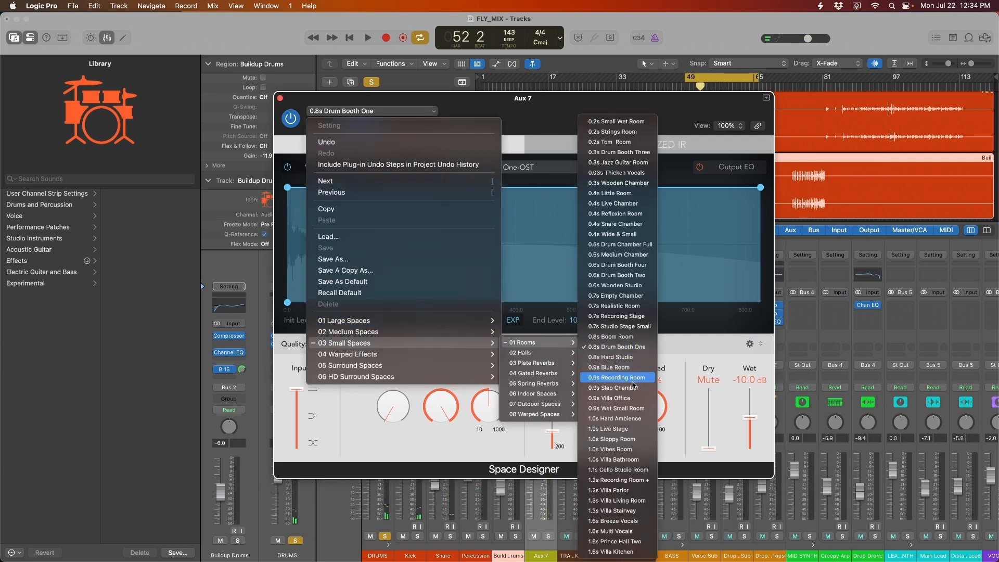
{"action": "left_click", "coordinate": [641, 382]}
{"action": "key", "text": "space"}
{"action": "left_click_drag", "start_coordinate": [540, 110], "coordinate": [546, 129]}
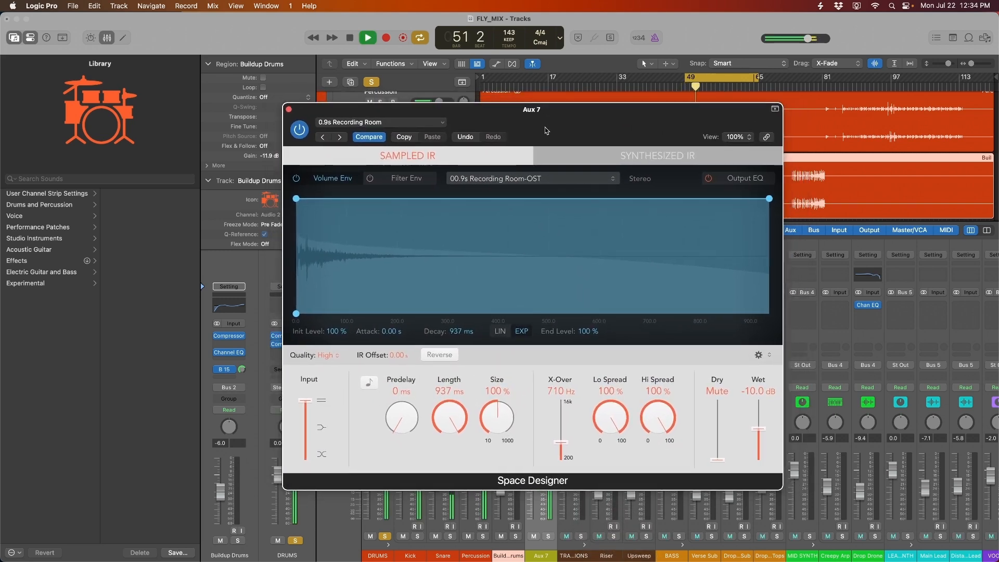
{"action": "key", "text": "space"}
{"action": "left_click", "coordinate": [328, 355]}
{"action": "left_click", "coordinate": [642, 331]}
{"action": "left_click_drag", "start_coordinate": [618, 137], "coordinate": [561, 131]}
{"action": "left_click_drag", "start_coordinate": [477, 124], "coordinate": [472, 124]}
{"action": "left_click_drag", "start_coordinate": [527, 135], "coordinate": [515, 140]}
Step: Show Space Designer's Output EQ and set a -6.0 dB cut at 1600 Hz while the loop plays
{"action": "key", "text": "space"}
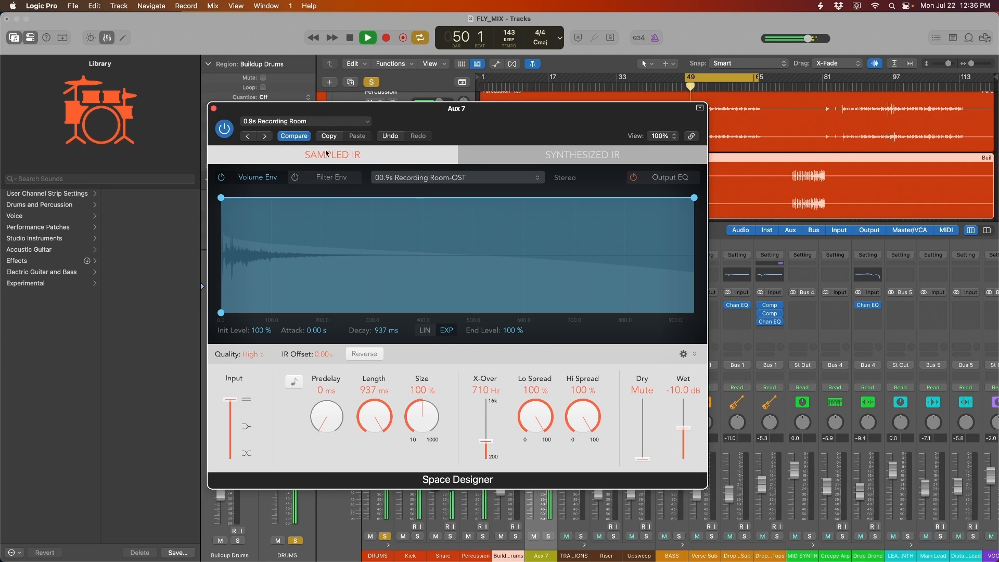
{"action": "left_click", "coordinate": [666, 177]}
{"action": "left_click_drag", "start_coordinate": [442, 272], "coordinate": [514, 290]}
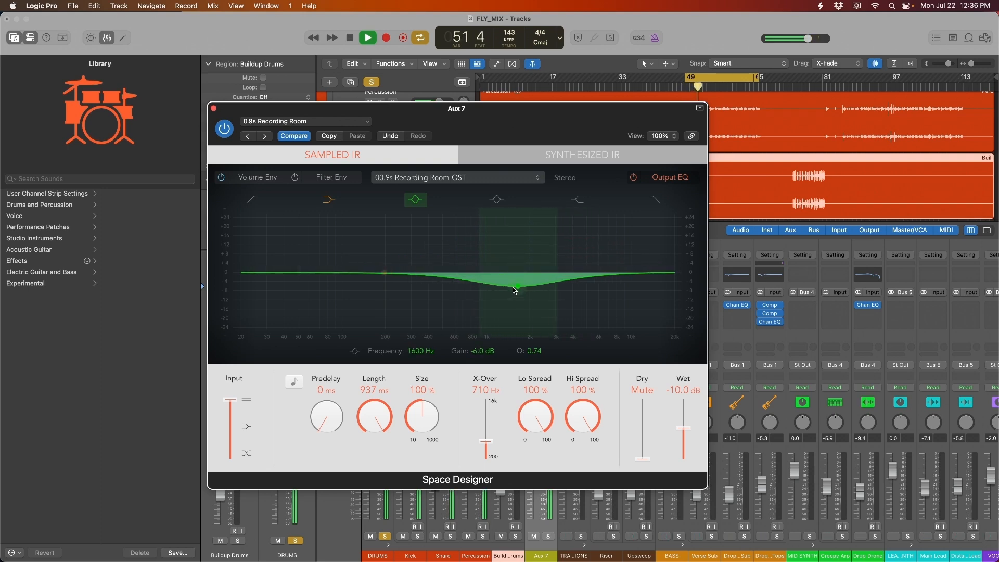
{"action": "key", "text": "space"}
Step: Add a 6 dB/Oct low cut at 310 Hz and a 6 dB/Oct high cut to the reverb's Output EQ, listening during playback
{"action": "left_click_drag", "start_coordinate": [281, 255], "coordinate": [314, 252]}
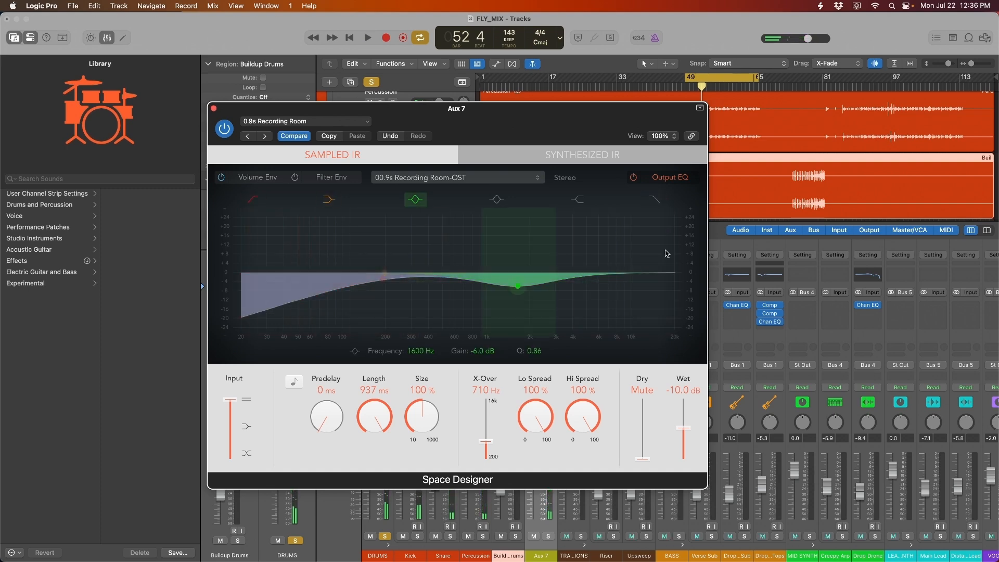
{"action": "left_click", "coordinate": [655, 199]}
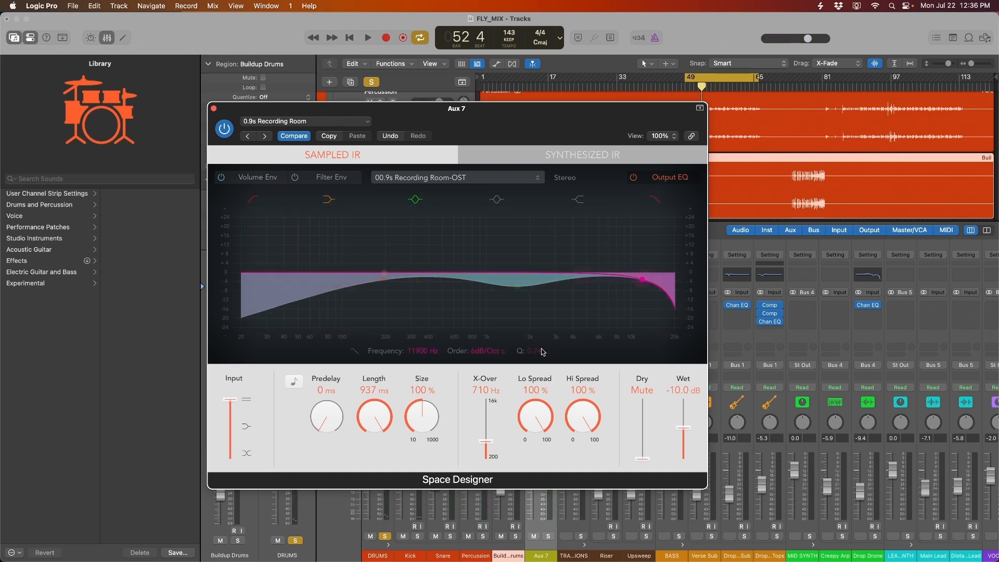
{"action": "left_click", "coordinate": [482, 351]}
{"action": "key", "text": "space"}
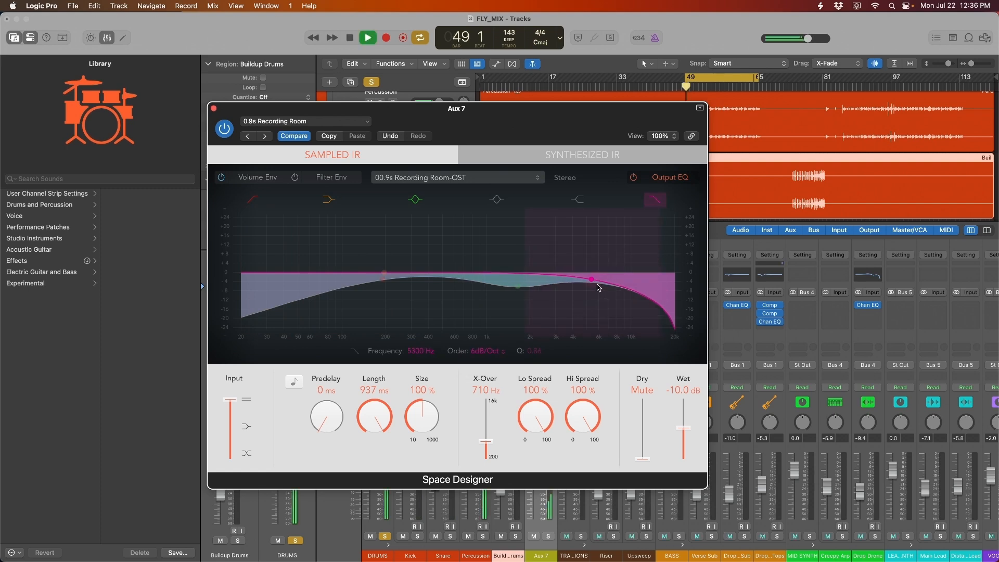
{"action": "left_click_drag", "start_coordinate": [597, 284], "coordinate": [582, 282]}
{"action": "left_click_drag", "start_coordinate": [383, 273], "coordinate": [410, 281]}
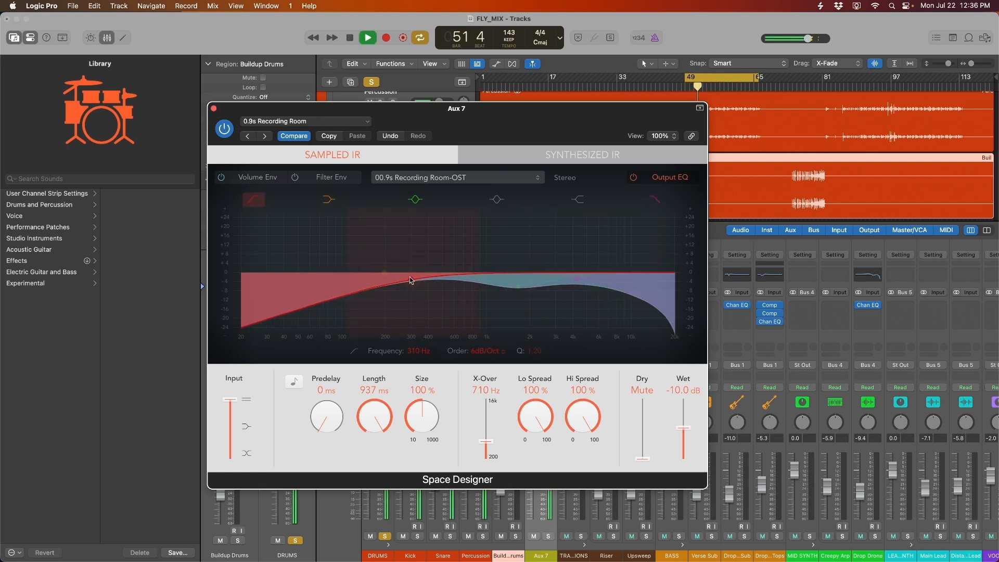
Step: Close Space Designer and mute Aux 7 during playback to compare the drums without the room reverb
{"action": "left_click", "coordinate": [213, 108]}
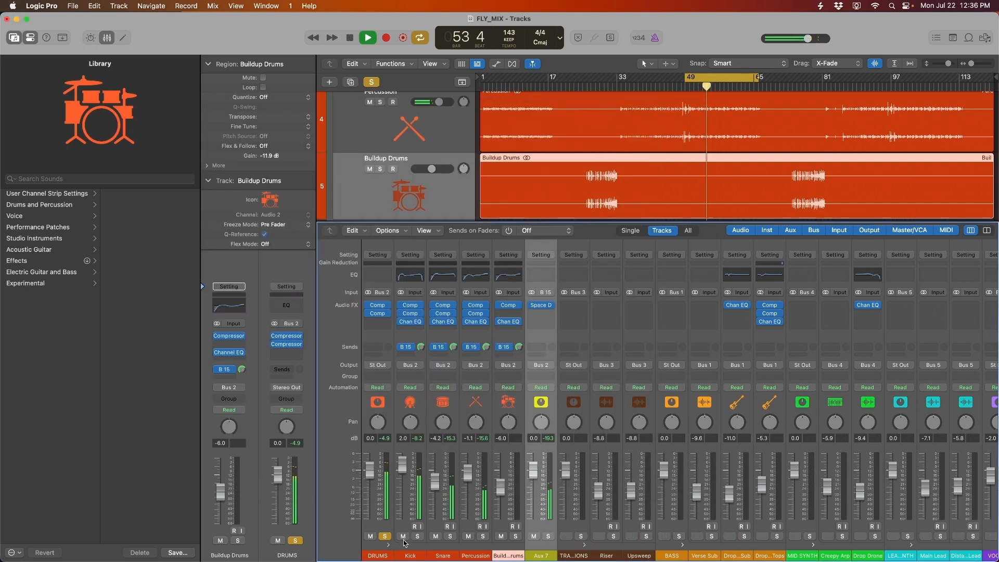
{"action": "left_click", "coordinate": [534, 536]}
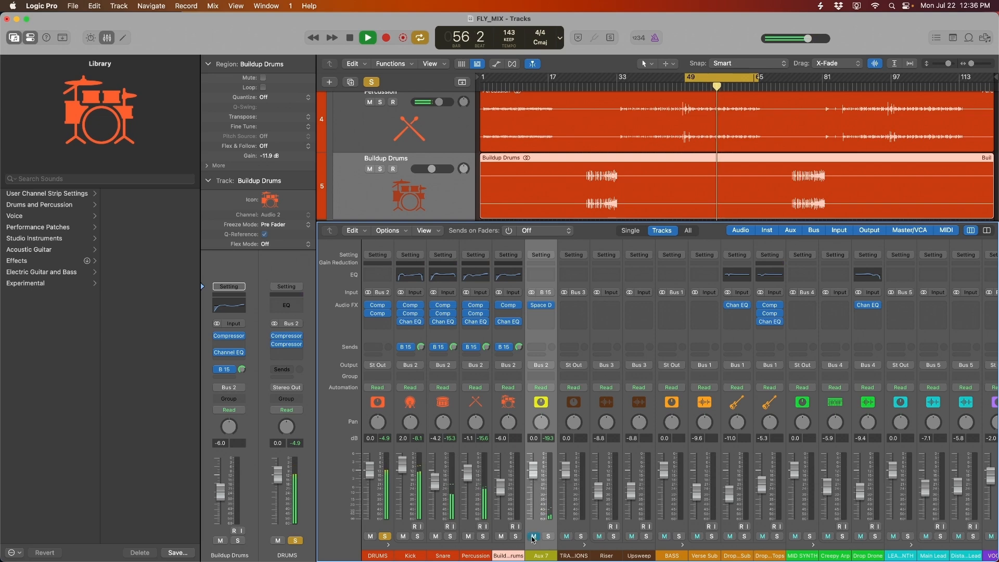
{"action": "key", "text": "space"}
Step: Insert a Compressor after Space Designer on the drum reverb aux and switch it to the Classic VCA model
{"action": "left_click", "coordinate": [541, 313]}
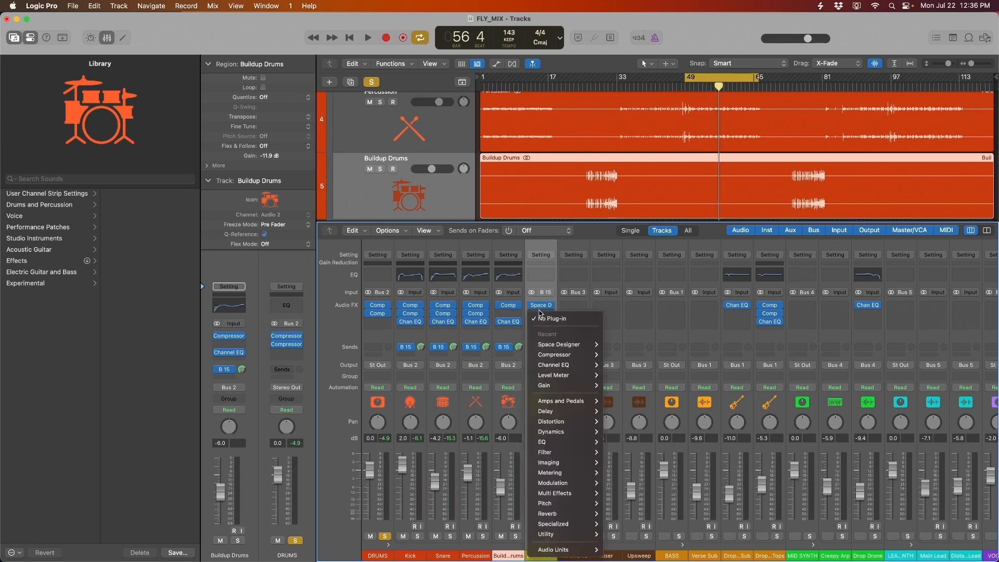
{"action": "left_click", "coordinate": [567, 354]}
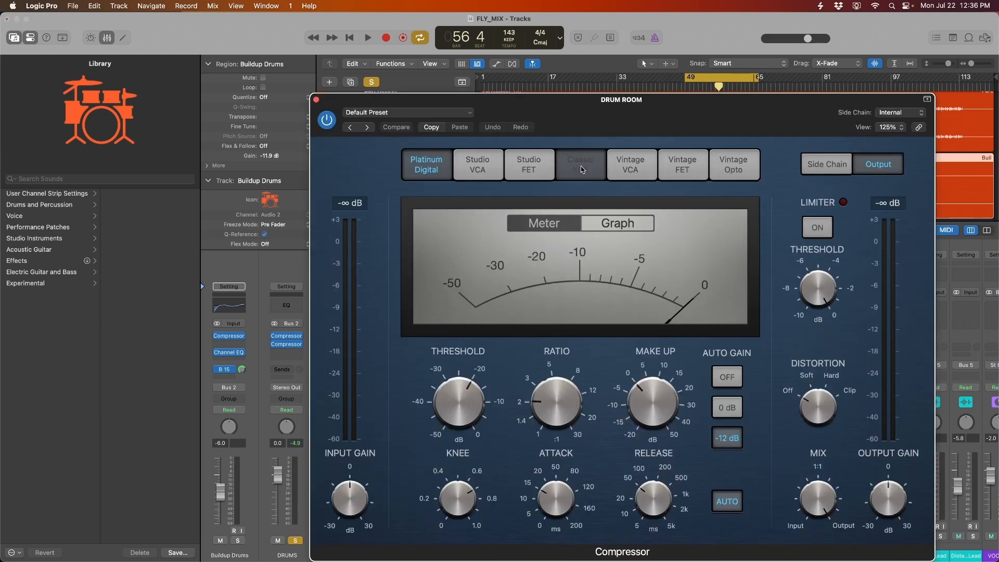
{"action": "left_click", "coordinate": [581, 172]}
Step: Set the DRUM ROOM compressor's threshold to about -42.5 dB while the loop plays, and close the plug-in
{"action": "left_click_drag", "start_coordinate": [322, 357], "coordinate": [292, 366]}
{"action": "key", "text": "space"}
{"action": "left_click_drag", "start_coordinate": [190, 366], "coordinate": [182, 389]}
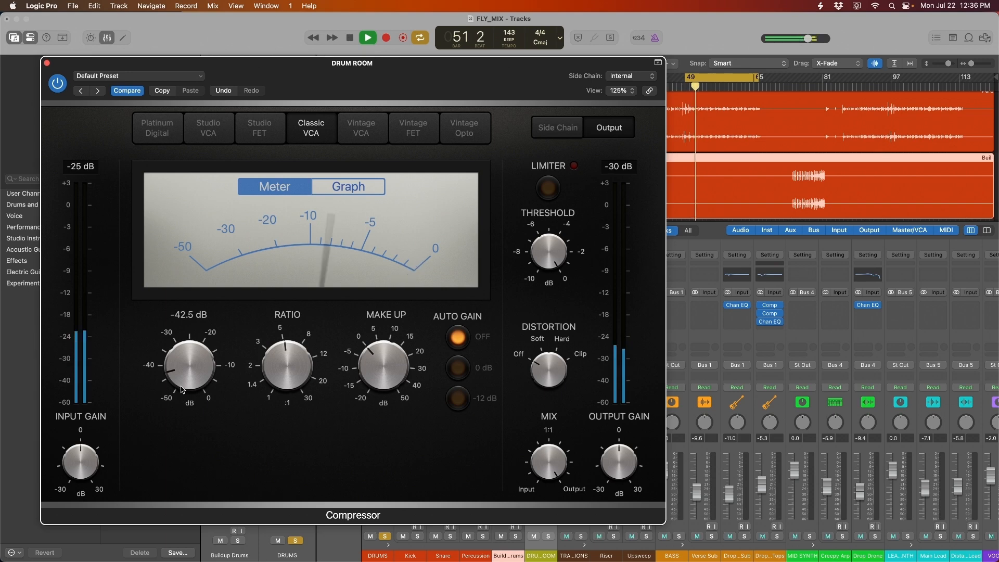
{"action": "left_click_drag", "start_coordinate": [412, 78], "coordinate": [510, 95]}
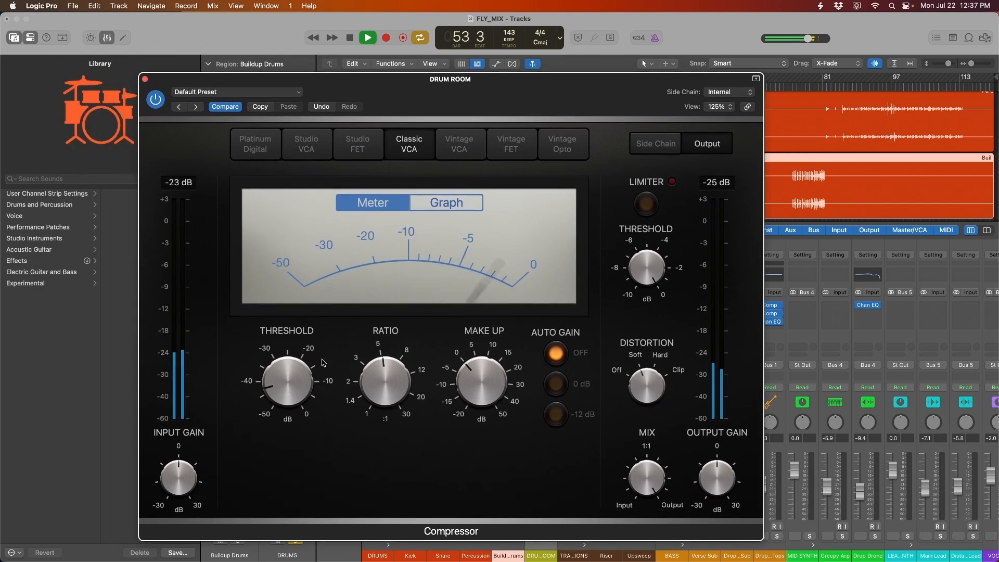
{"action": "left_click", "coordinate": [145, 79]}
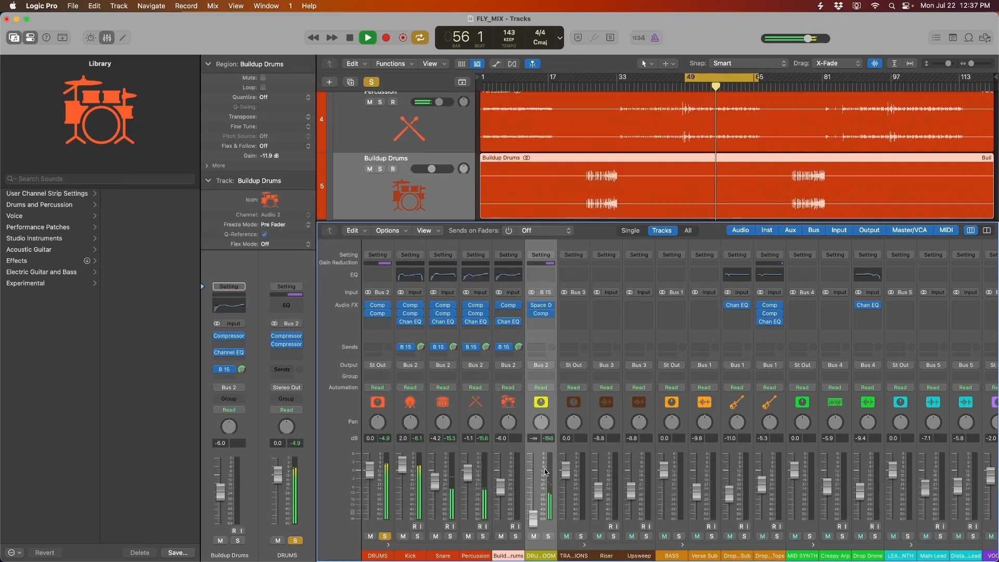
Step: Balance the DRUM ROOM reverb against the drums by raising its fader from silence to -11.0 dB during playback
{"action": "left_click_drag", "start_coordinate": [533, 519], "coordinate": [533, 506]}
{"action": "key", "text": "space"}
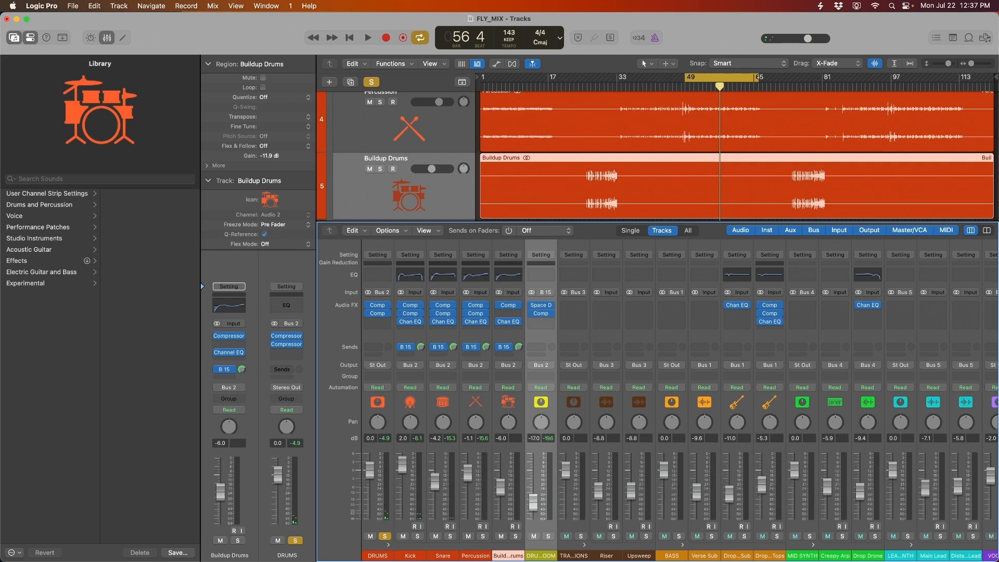
{"action": "left_click_drag", "start_coordinate": [532, 494], "coordinate": [532, 519]}
{"action": "key", "text": "space"}
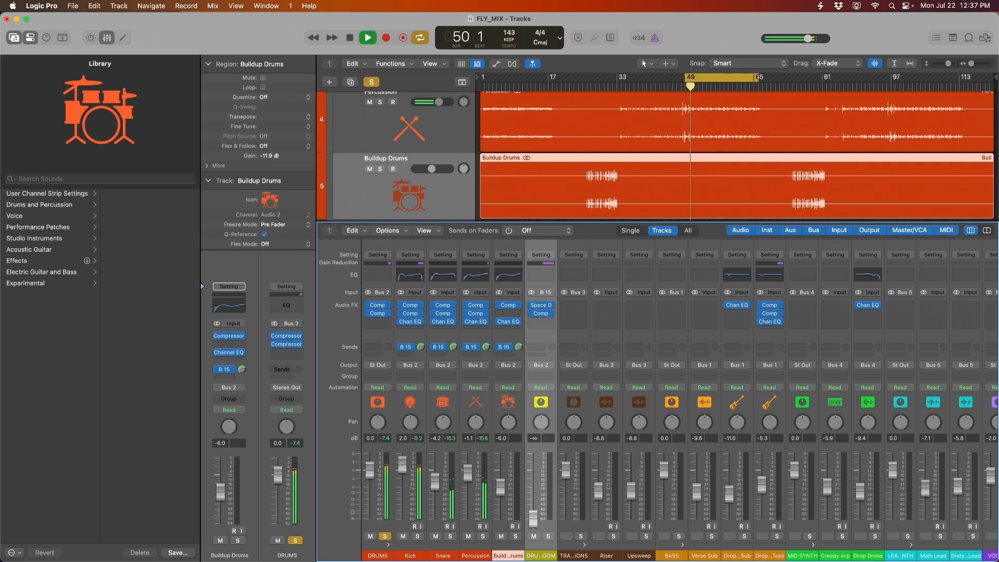
{"action": "left_click_drag", "start_coordinate": [533, 518], "coordinate": [533, 498]}
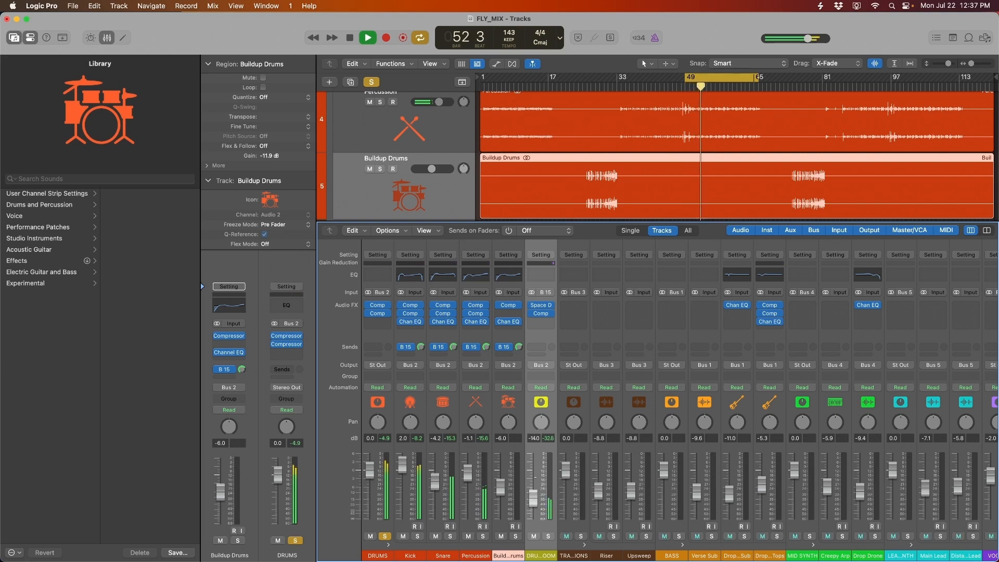
{"action": "left_click_drag", "start_coordinate": [533, 498], "coordinate": [534, 491]}
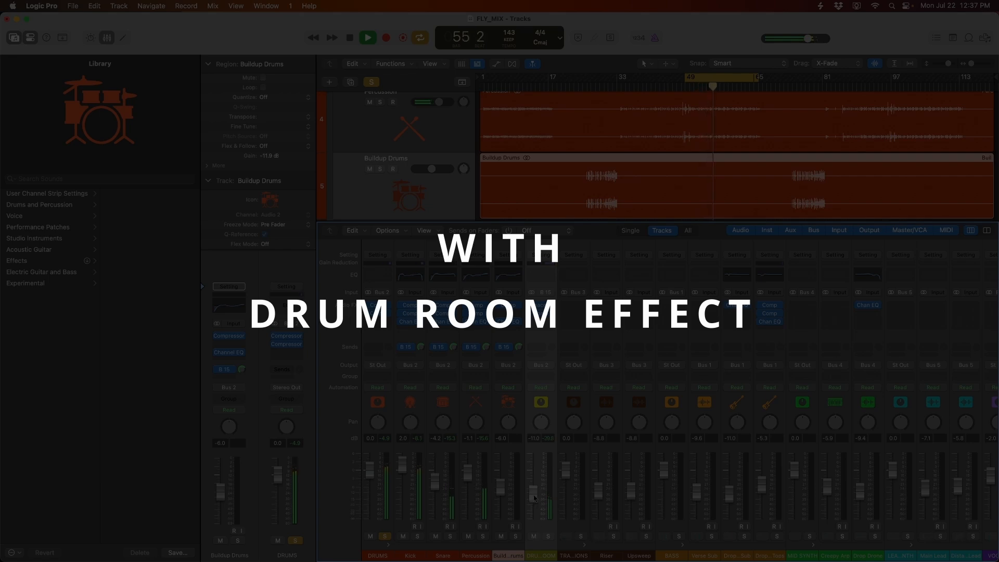
Step: Stop playback and take the DRUMS bus out of solo
{"action": "key", "text": "space"}
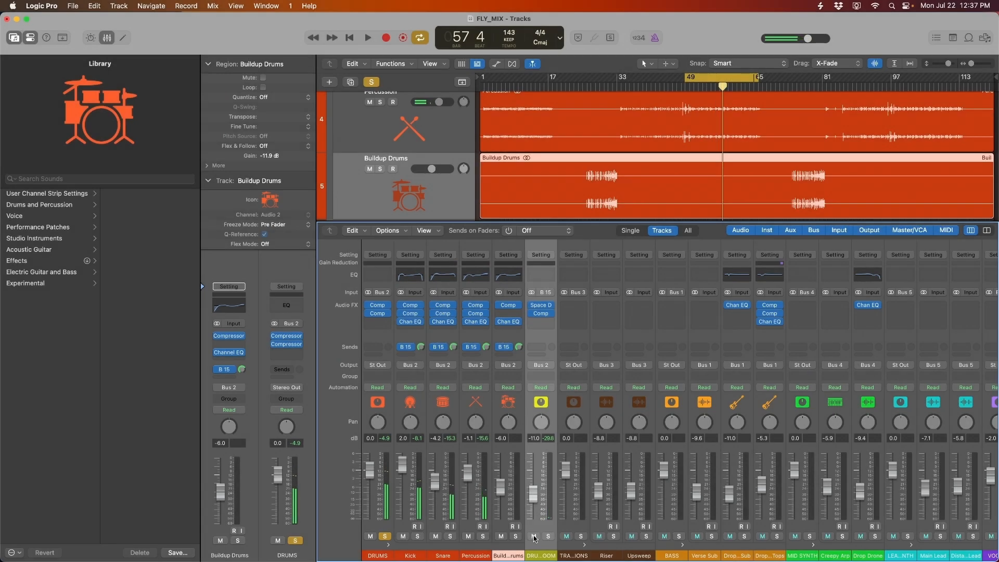
{"action": "left_click", "coordinate": [384, 535]}
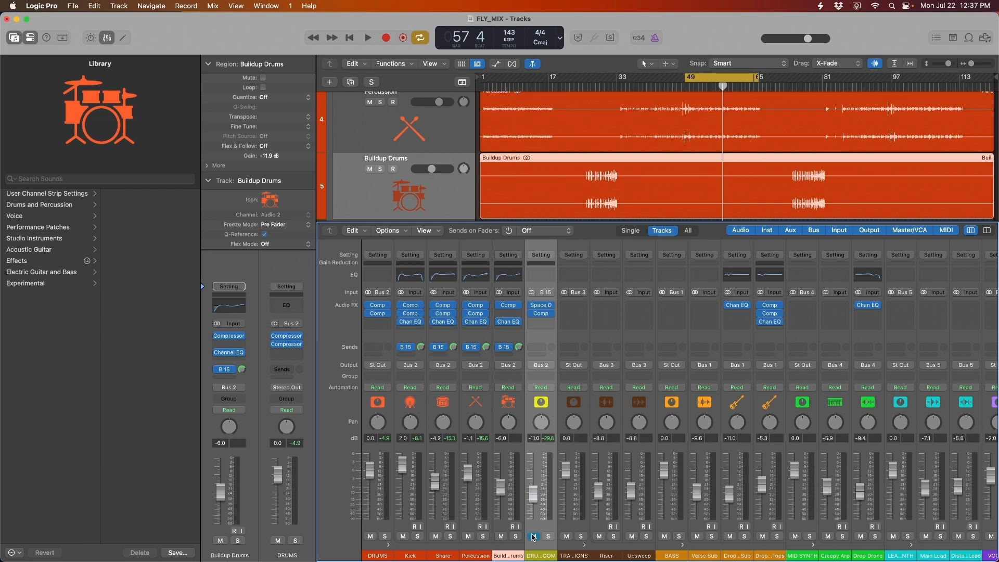
{"action": "key", "text": "space"}
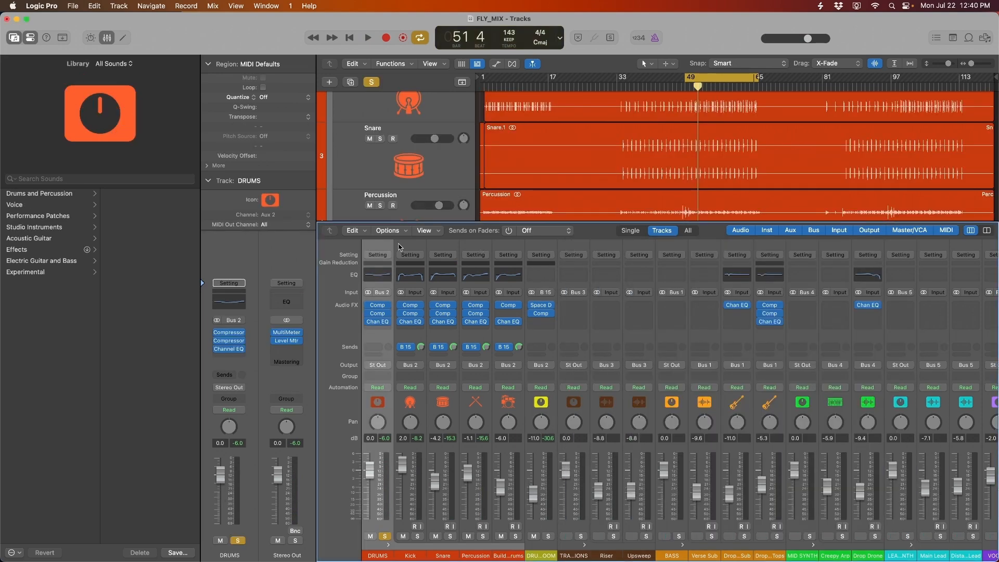
{"action": "left_click", "coordinate": [399, 247]}
{"action": "left_click", "coordinate": [505, 242], "text": "shift"}
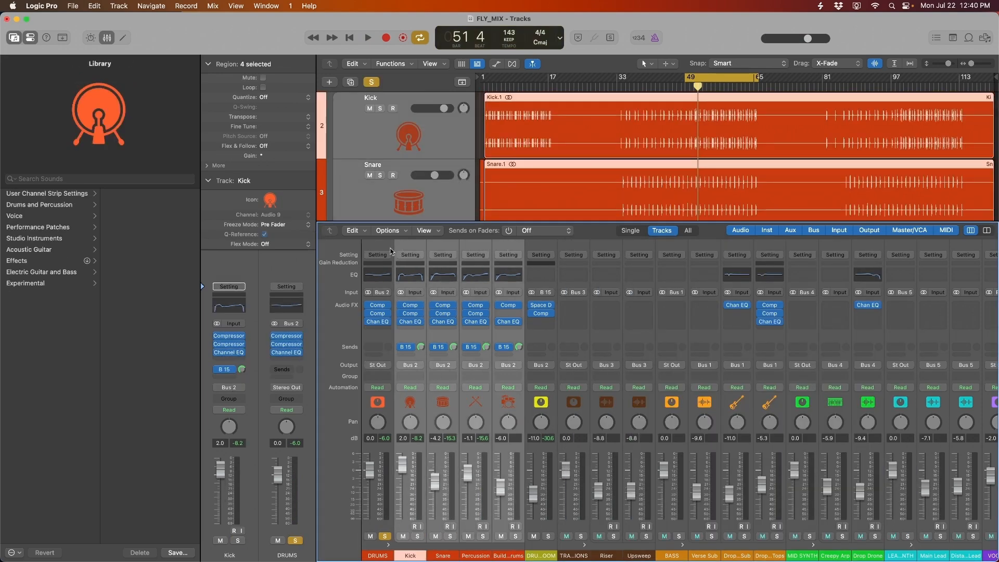
Step: Insert Slate Digital Virtual Tape Machines on the DRUMS bus between the second Compressor and the Channel EQ
{"action": "left_click", "coordinate": [382, 245]}
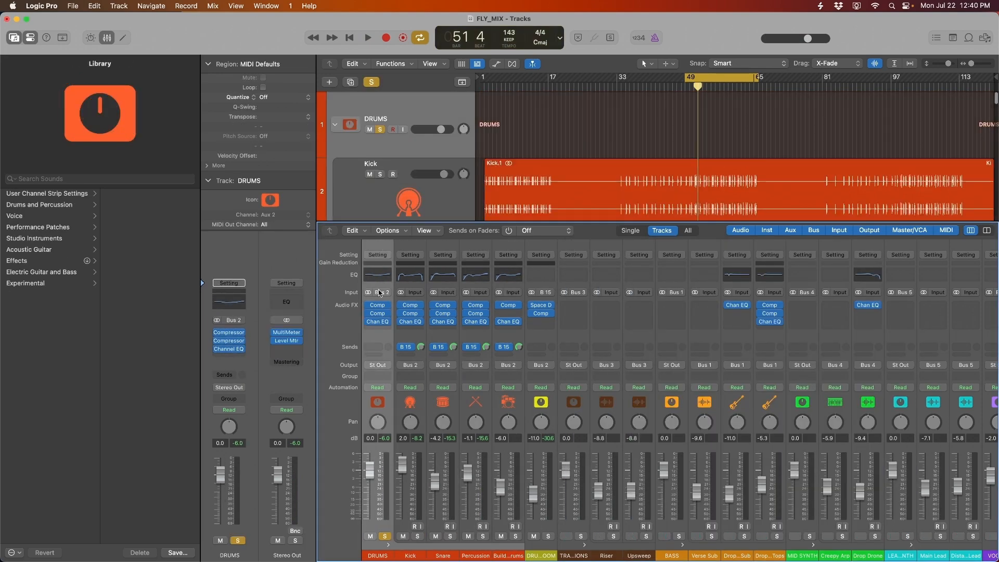
{"action": "left_click", "coordinate": [378, 331]}
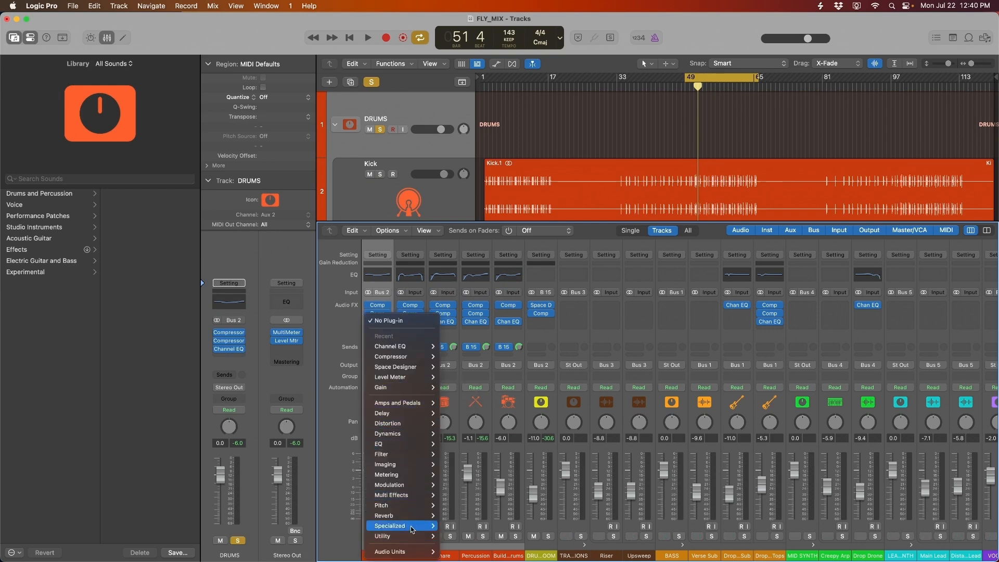
{"action": "left_click", "coordinate": [375, 256]}
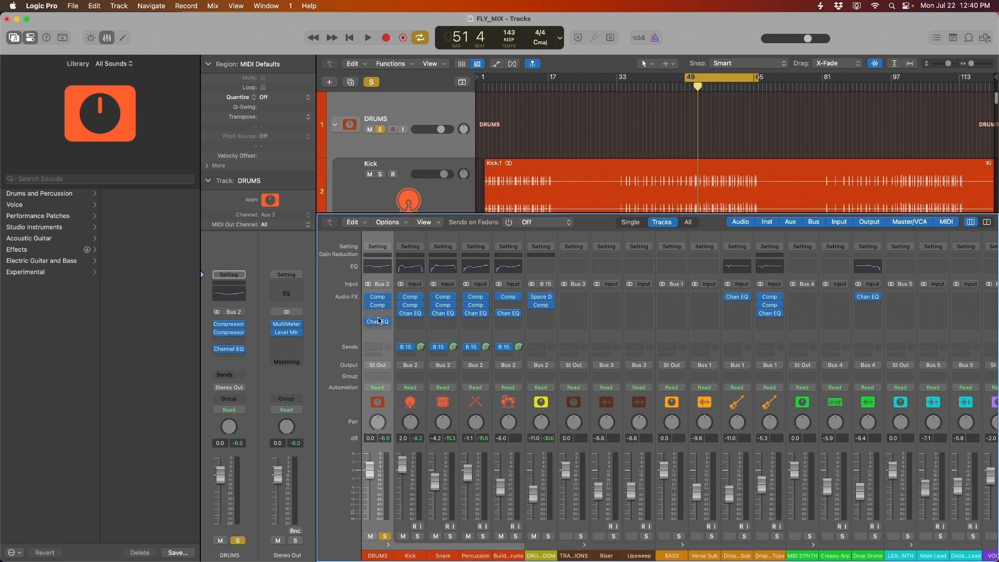
{"action": "left_click", "coordinate": [378, 329]}
{"action": "left_click_drag", "start_coordinate": [602, 183], "coordinate": [586, 178]}
Step: Set the Virtual Tape Machines input to about +0.49 dB and output to about -1.97 dB while the loop plays
{"action": "key", "text": "space"}
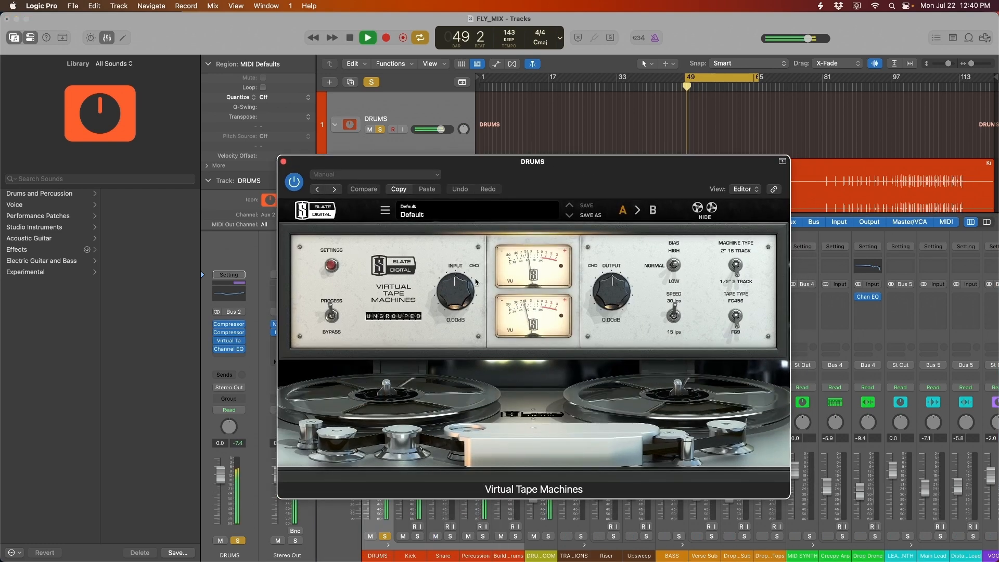
{"action": "left_click_drag", "start_coordinate": [458, 304], "coordinate": [458, 301]}
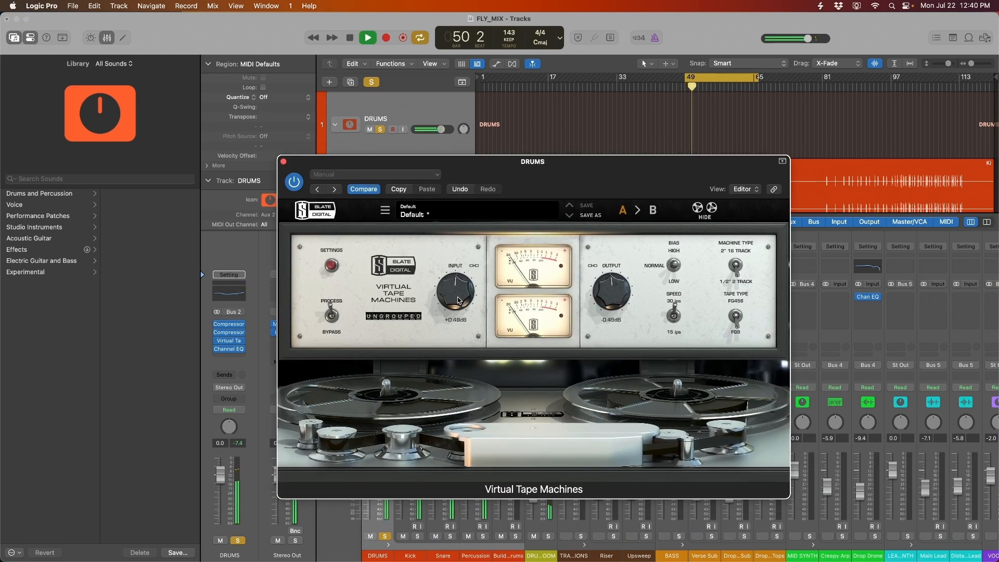
{"action": "left_click_drag", "start_coordinate": [564, 174], "coordinate": [512, 95]}
{"action": "mouse_move", "coordinate": [556, 227]}
{"action": "left_mouse_down"}
{"action": "mouse_move", "coordinate": [556, 247]}
{"action": "mouse_move", "coordinate": [560, 224]}
{"action": "left_mouse_up"}
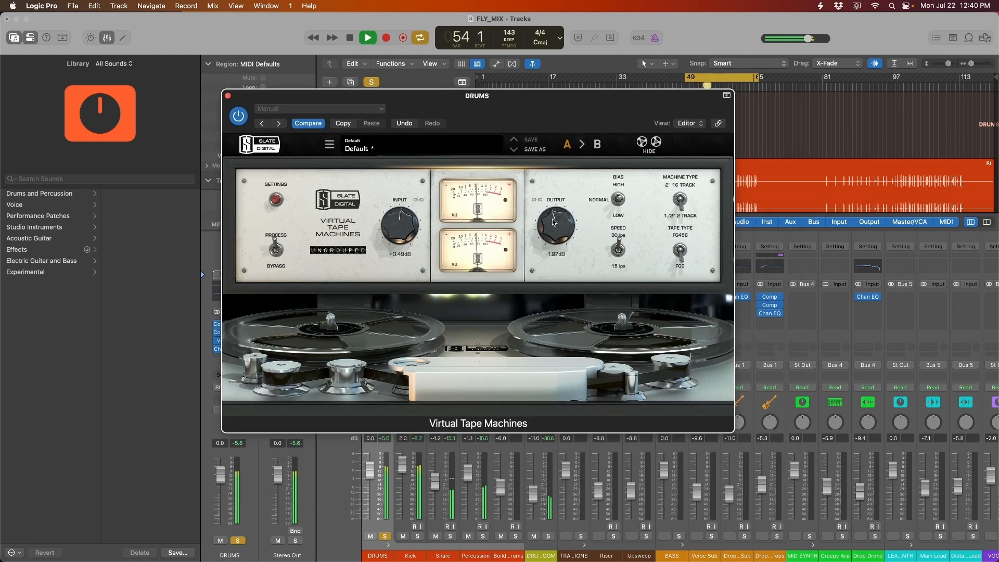
Step: Compare the playing drums with Virtual Tape Machines bypassed and active, leave it active, and close the plug-in
{"action": "left_click", "coordinate": [238, 115]}
{"action": "left_click_drag", "start_coordinate": [244, 103], "coordinate": [193, 107]}
{"action": "left_click", "coordinate": [188, 121]}
{"action": "left_click_drag", "start_coordinate": [440, 120], "coordinate": [365, 132]}
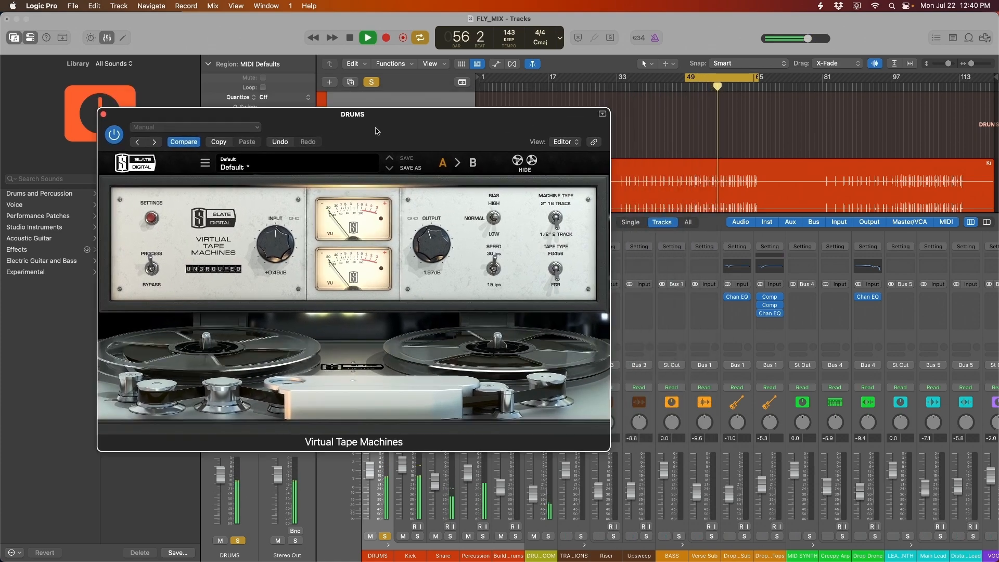
{"action": "left_click", "coordinate": [103, 114]}
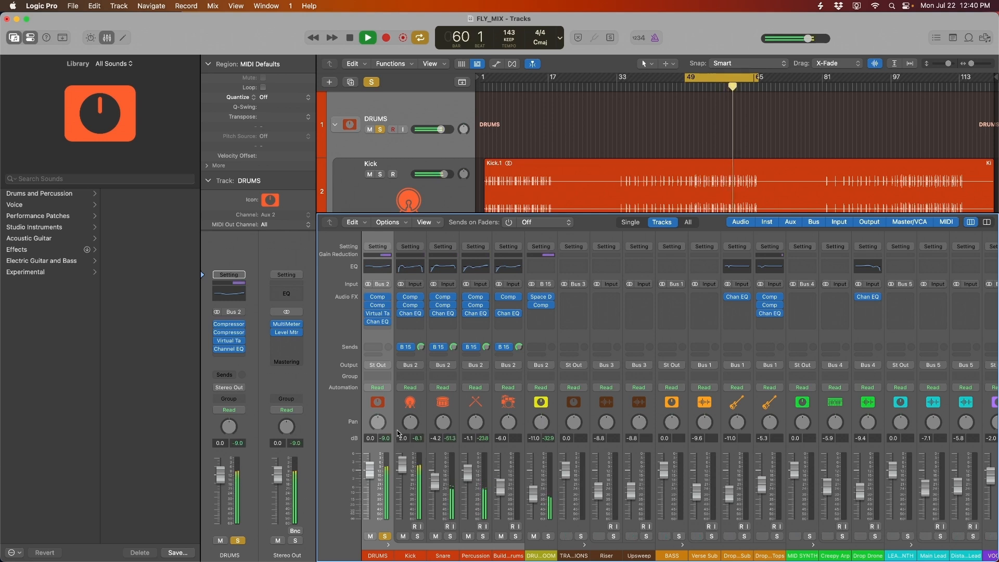
Step: Compare the DRUMS bus peak level over the loop's opening with Virtual Tape Machines active and bypassed, resetting the peak reading between passes
{"action": "key", "text": "space"}
{"action": "key", "text": "space"}
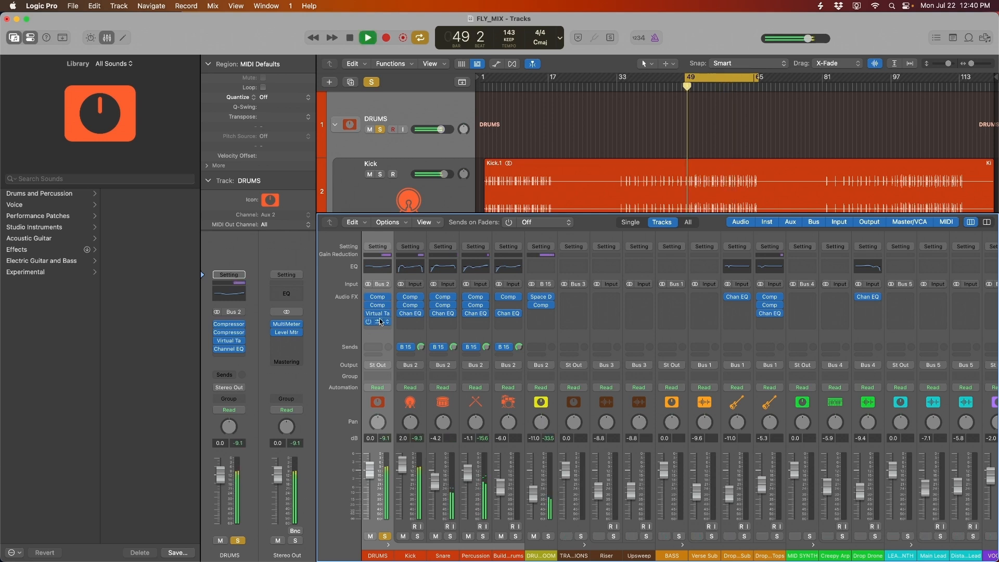
{"action": "key", "text": "space"}
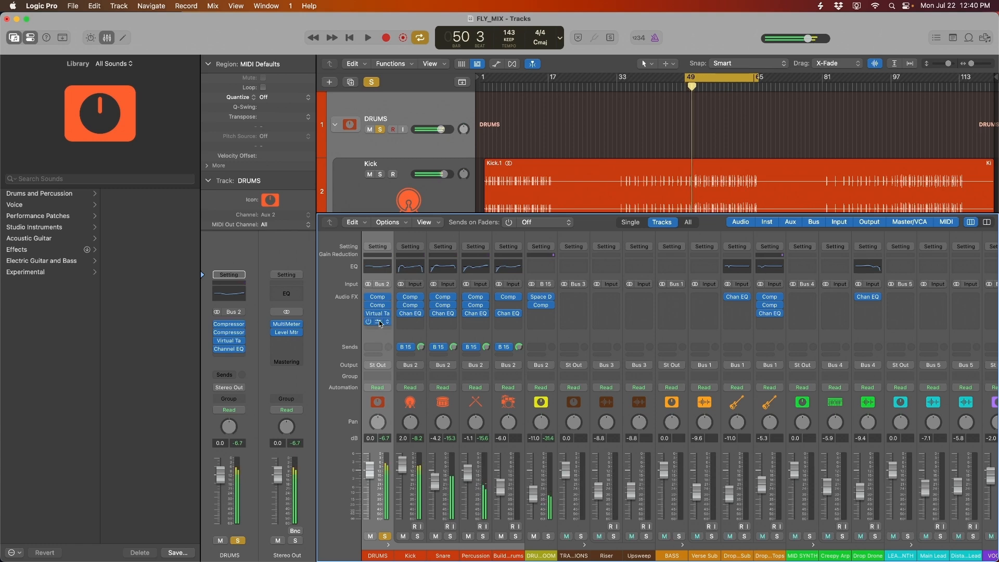
{"action": "left_click", "coordinate": [383, 438]}
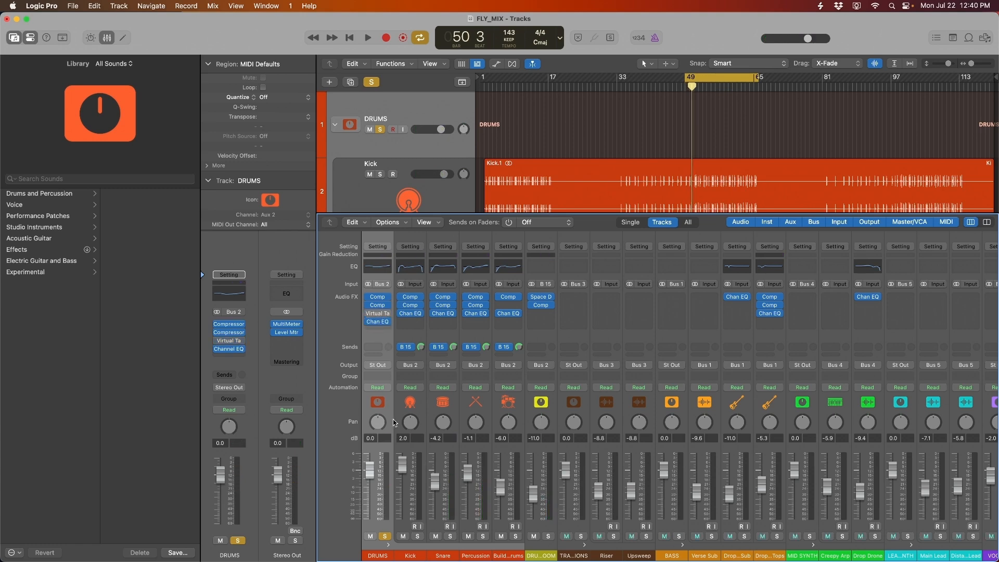
{"action": "key", "text": "space"}
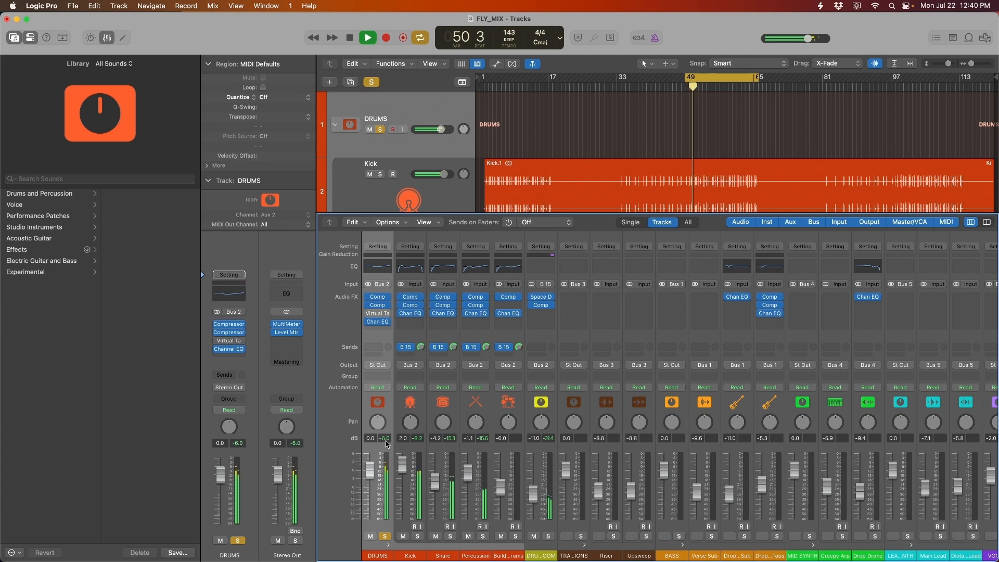
{"action": "key", "text": "space"}
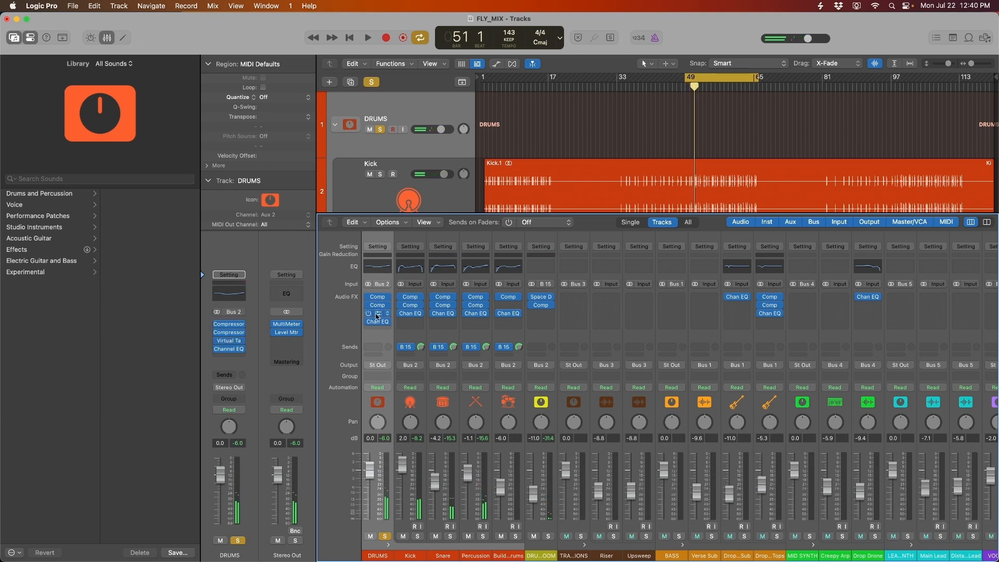
{"action": "key", "text": "space"}
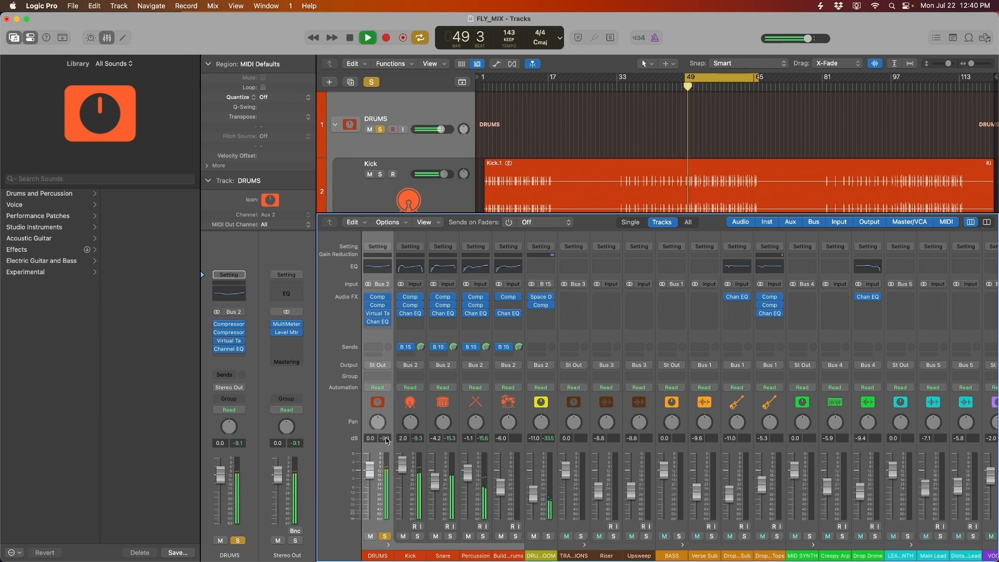
{"action": "key", "text": "space"}
Step: Set the DRUMS bus Virtual Tape Machines output to about -1.08 dB, close the plug-in, and replay the loop with it bypassed
{"action": "left_click", "coordinate": [381, 316]}
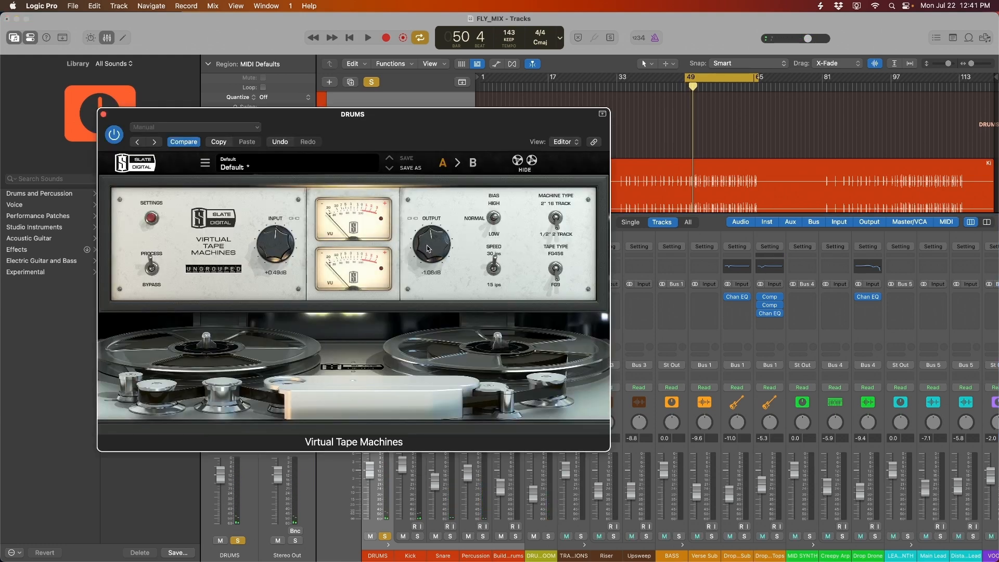
{"action": "key", "text": "space"}
{"action": "left_click_drag", "start_coordinate": [331, 128], "coordinate": [683, 159]}
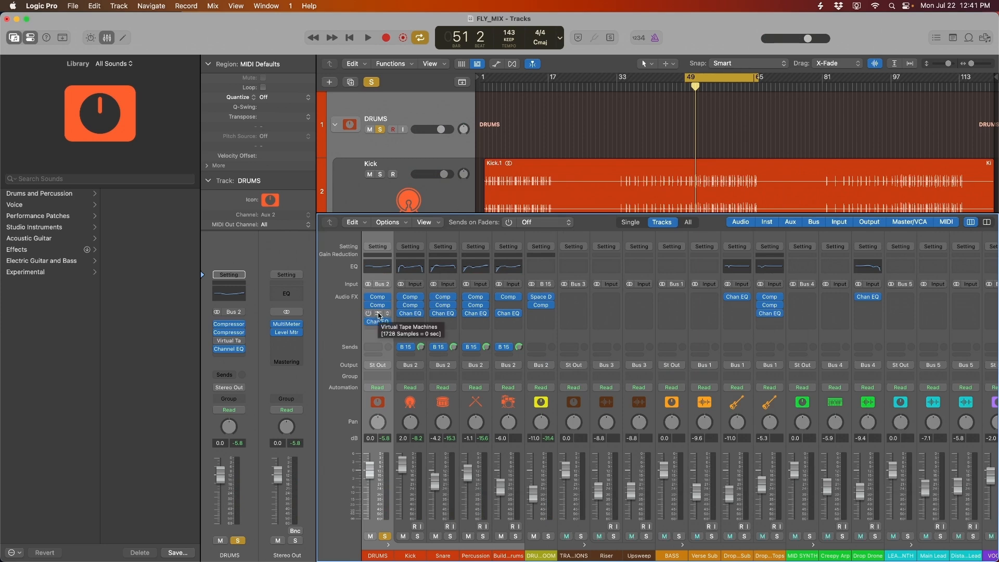
{"action": "key", "text": "space"}
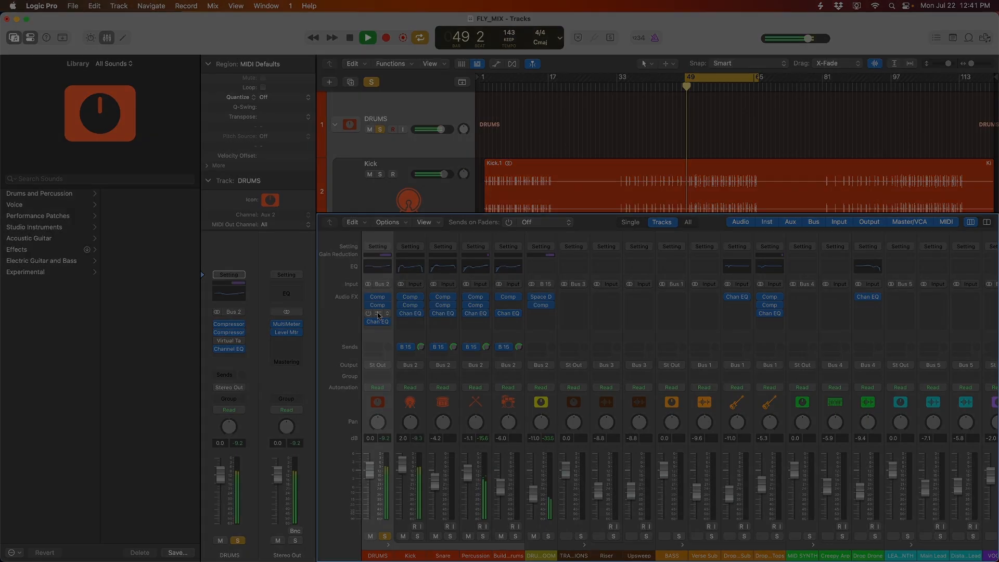